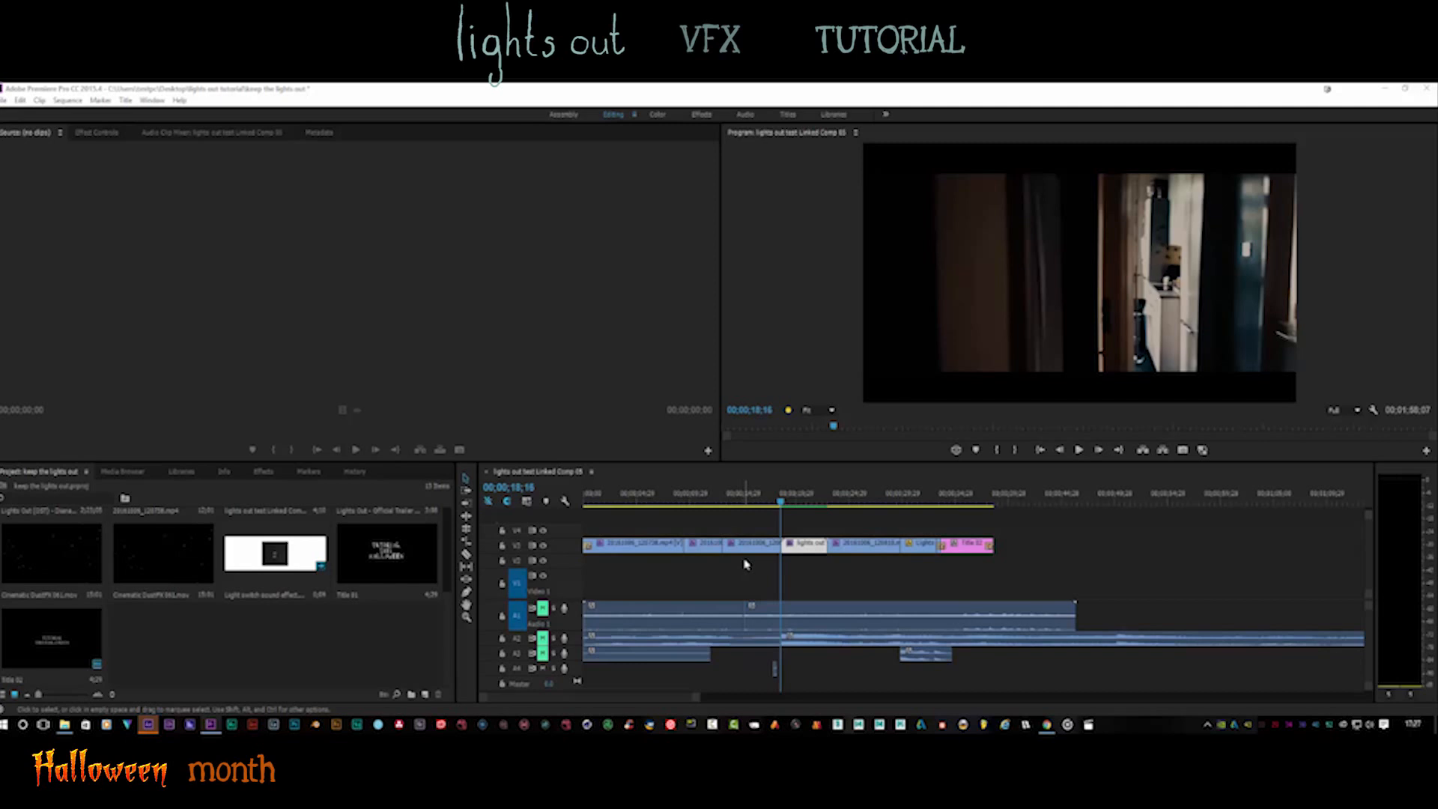
# Scrub through the lights out clip in the edited sequence to review the finished darkened hallway shot
pyautogui.click(781, 506)
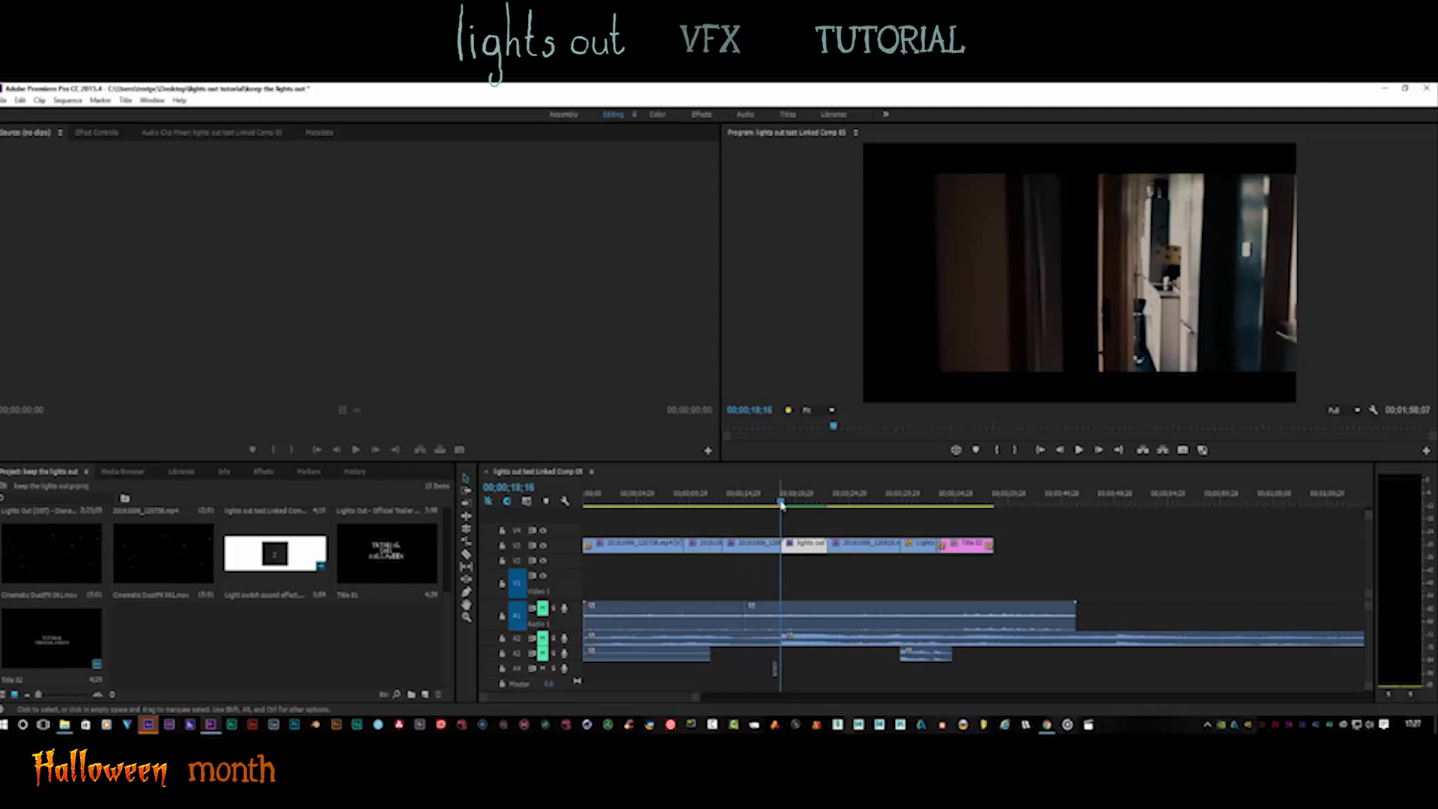
pyautogui.moveTo(782, 506); pyautogui.dragTo(779, 503)
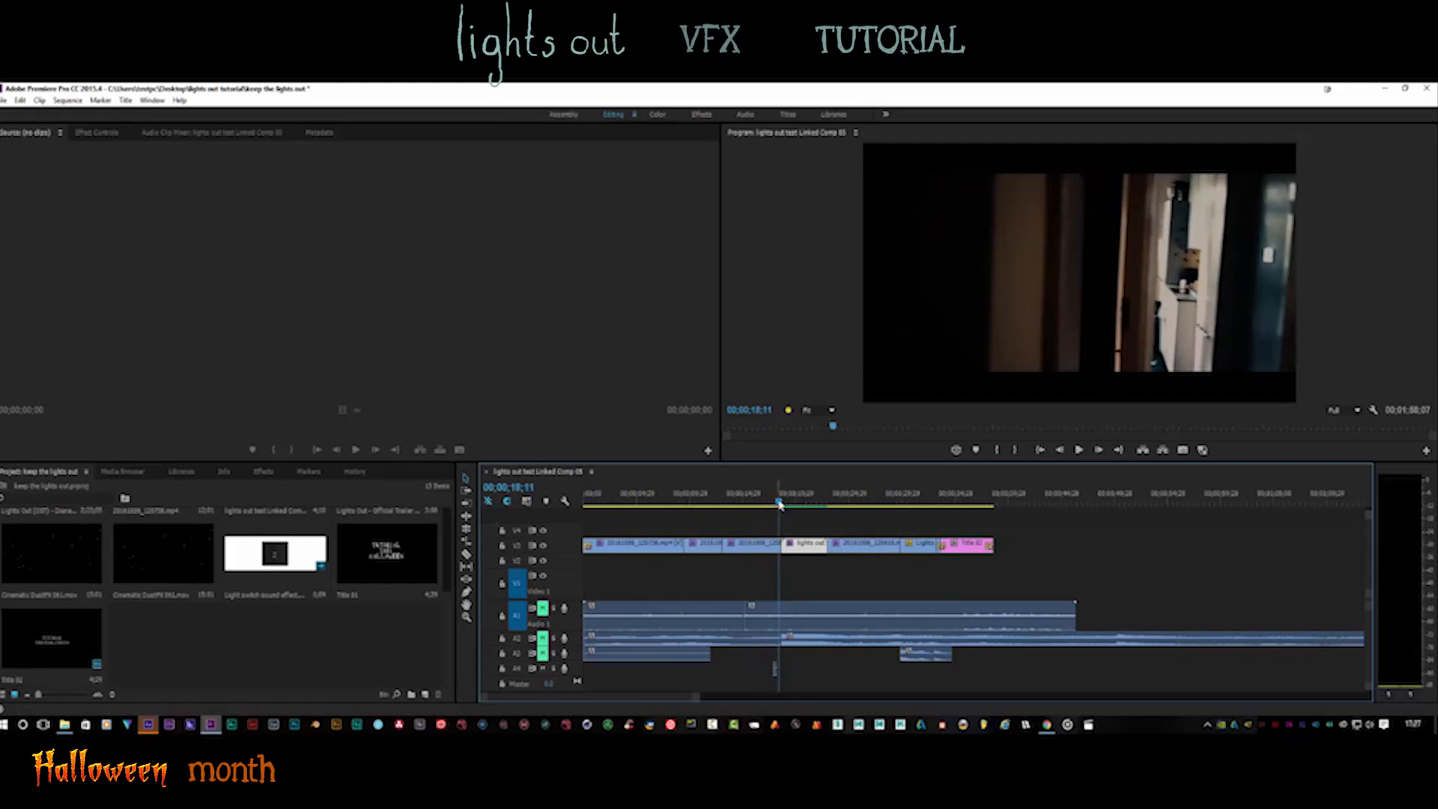
pyautogui.moveTo(779, 503); pyautogui.dragTo(786, 505)
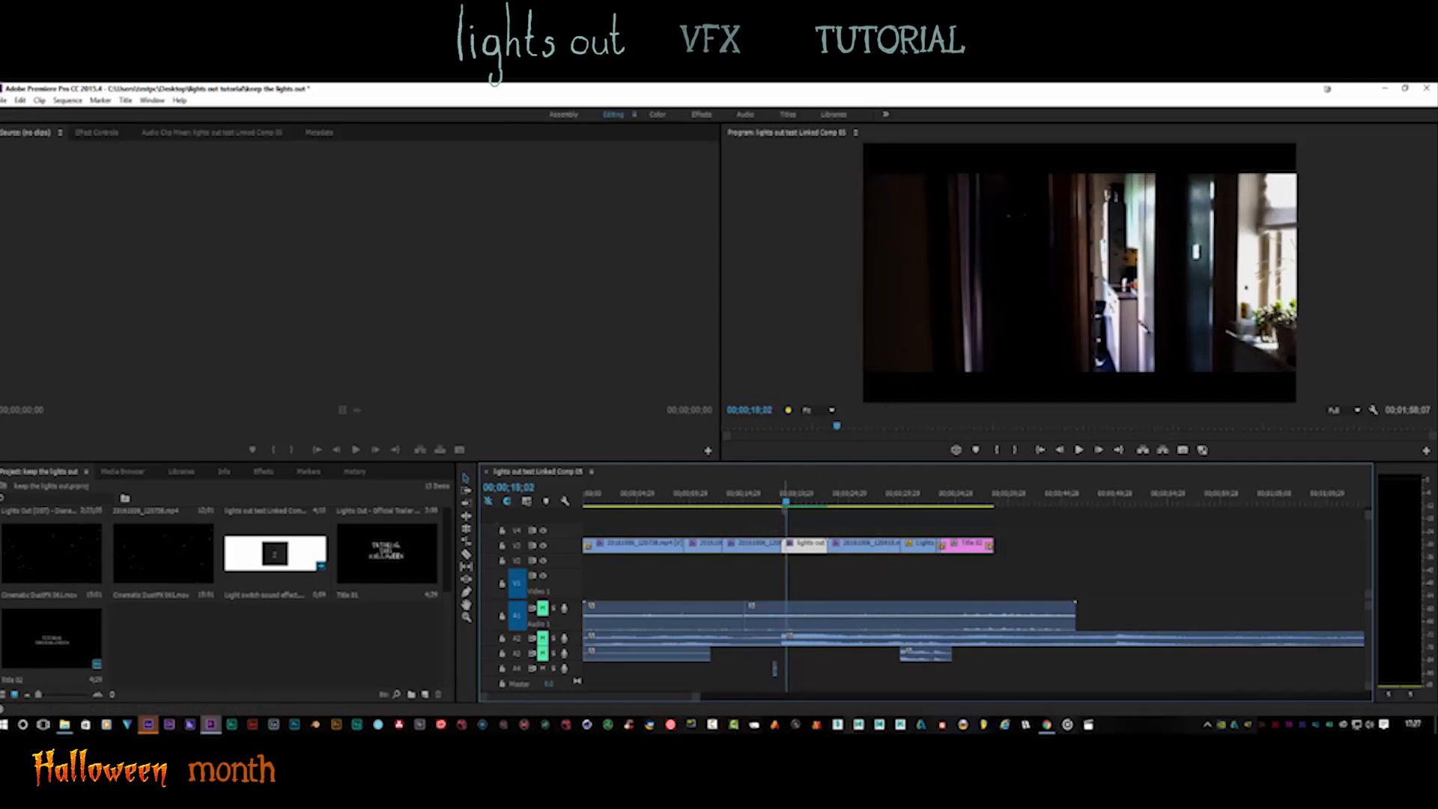
pyautogui.moveTo(786, 504)
pyautogui.mouseDown()
pyautogui.moveTo(835, 504)
pyautogui.moveTo(808, 504)
pyautogui.mouseUp()
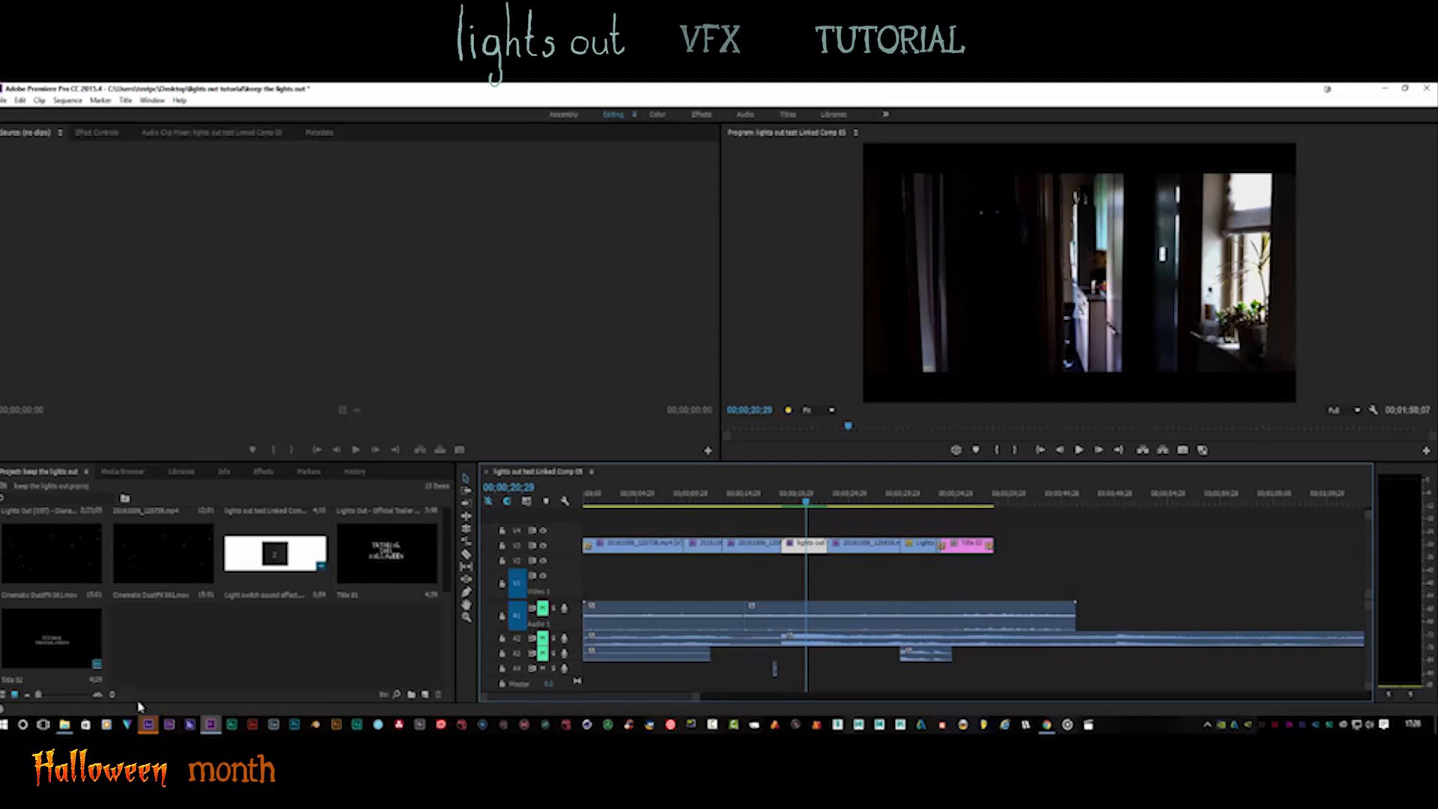
# Switch to After Effects and dismiss its start screen to reach the open composition
pyautogui.click(149, 725)
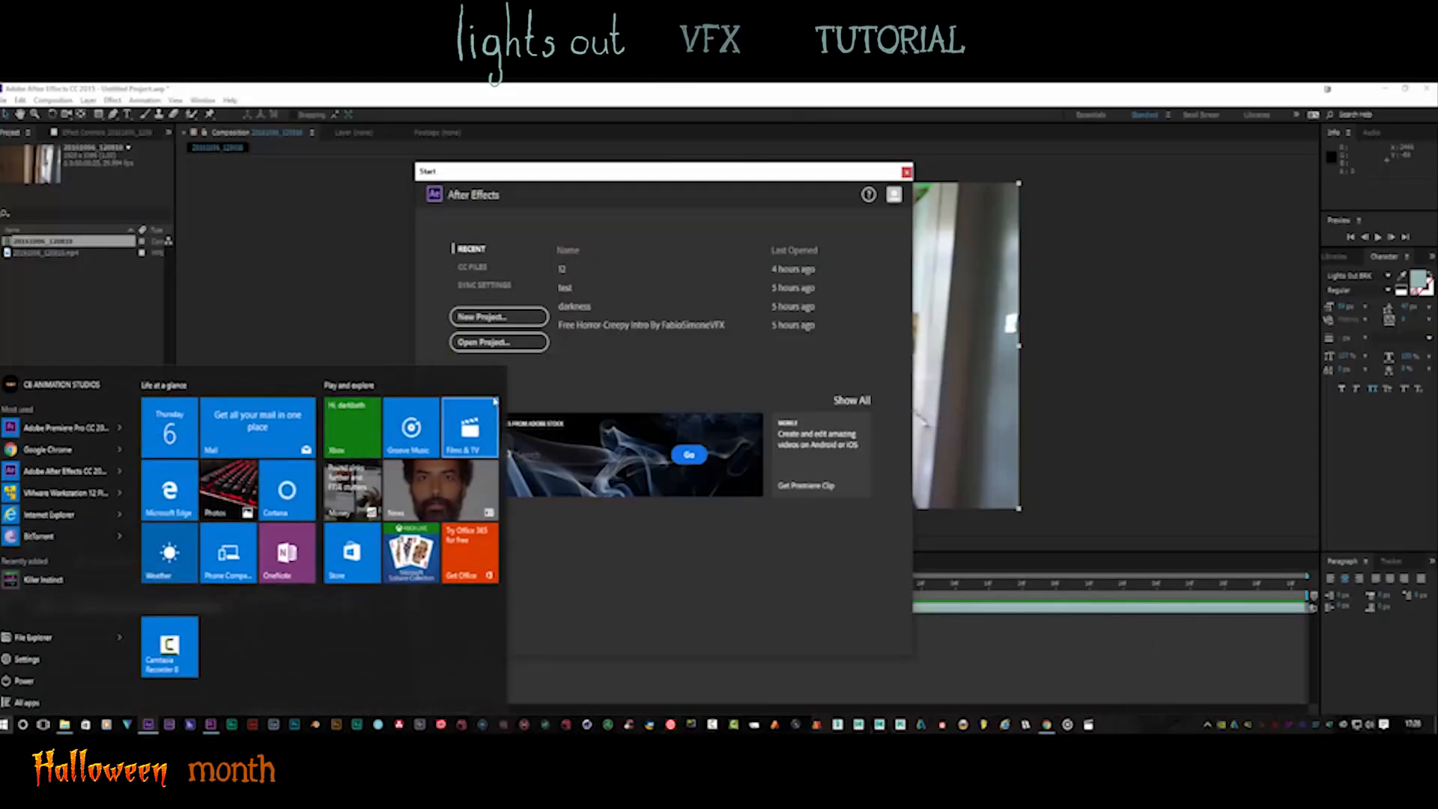
pyautogui.click(323, 297)
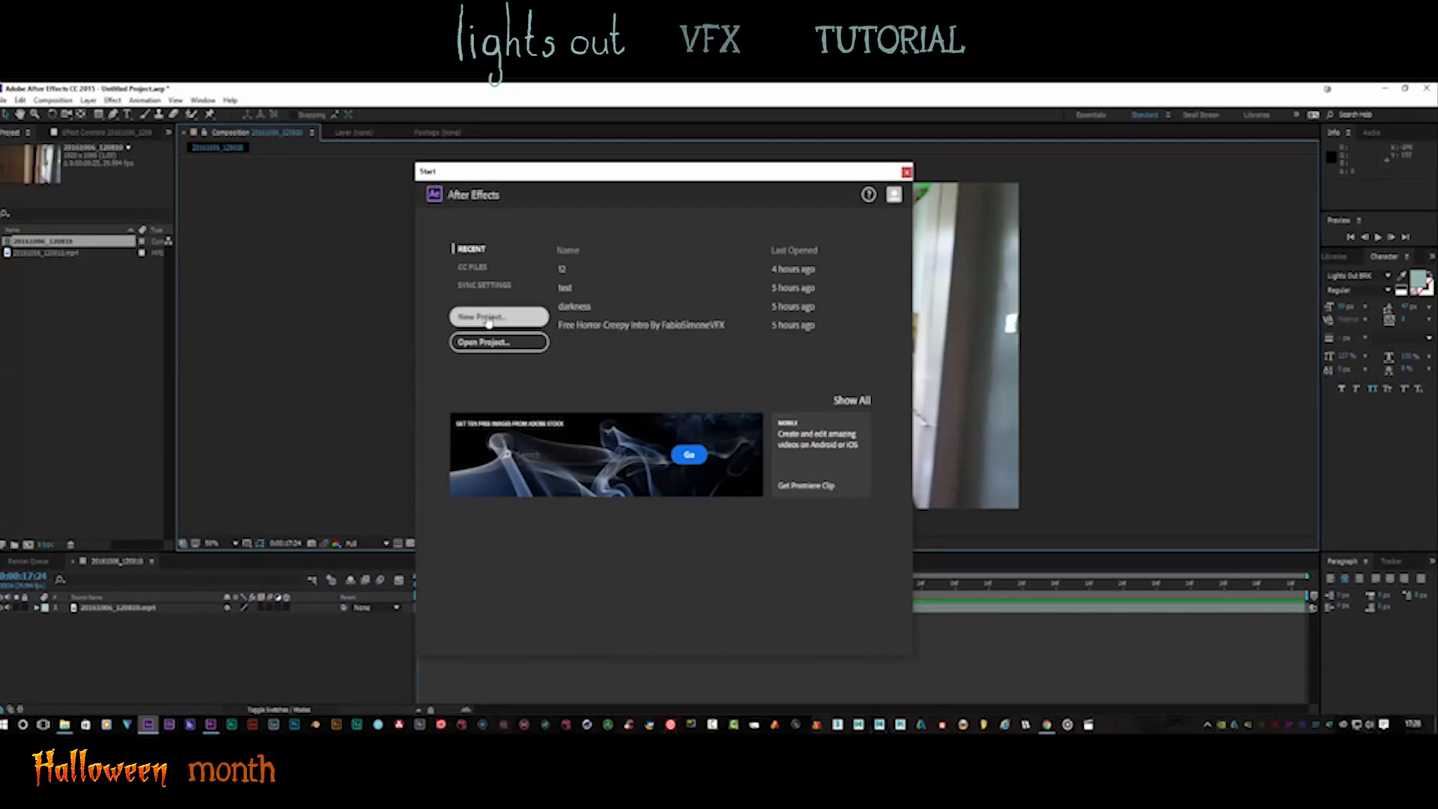
pyautogui.click(906, 171)
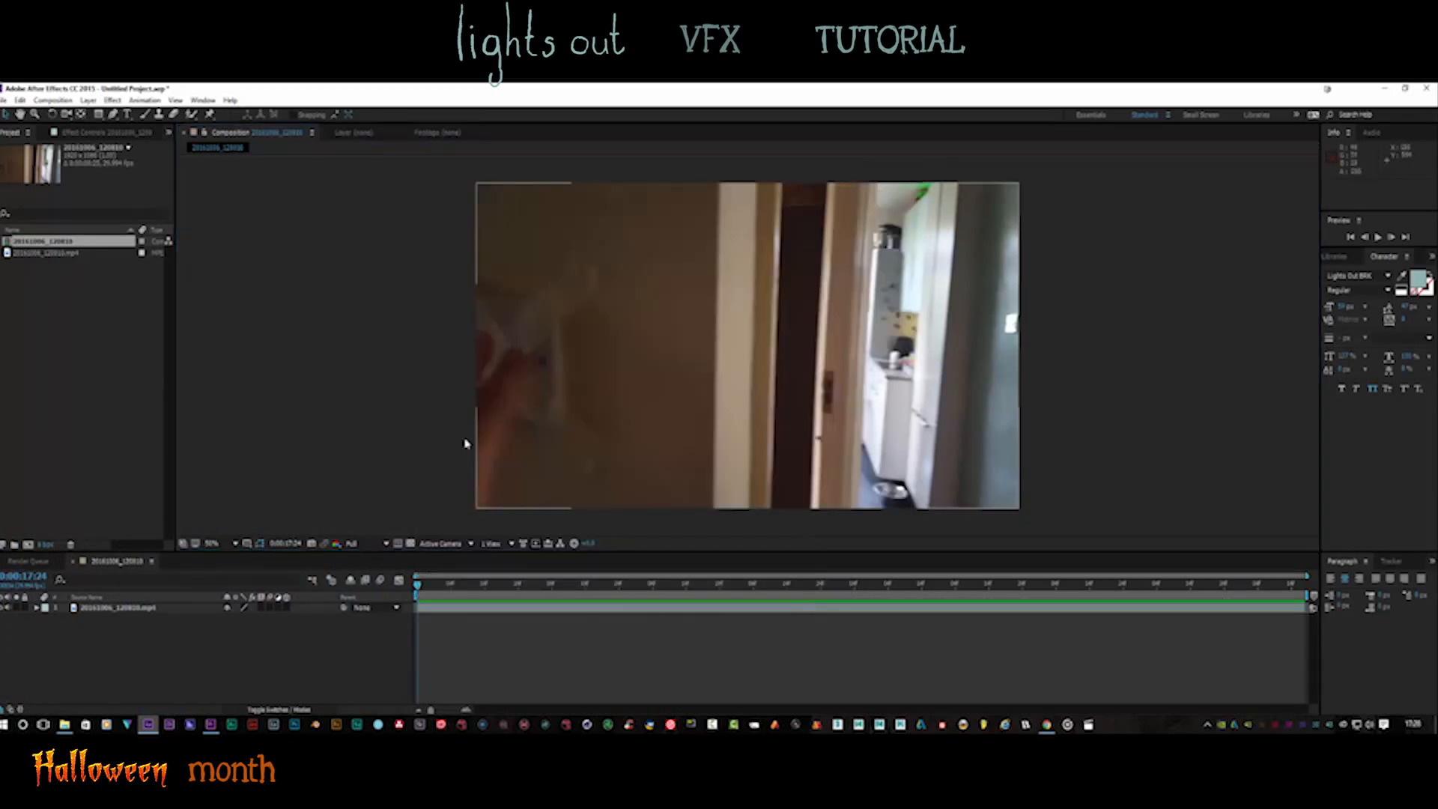
# Scrub through the raw hallway footage in the composition and return to its first frame
pyautogui.click(419, 591)
pyautogui.moveTo(420, 590); pyautogui.dragTo(774, 590)
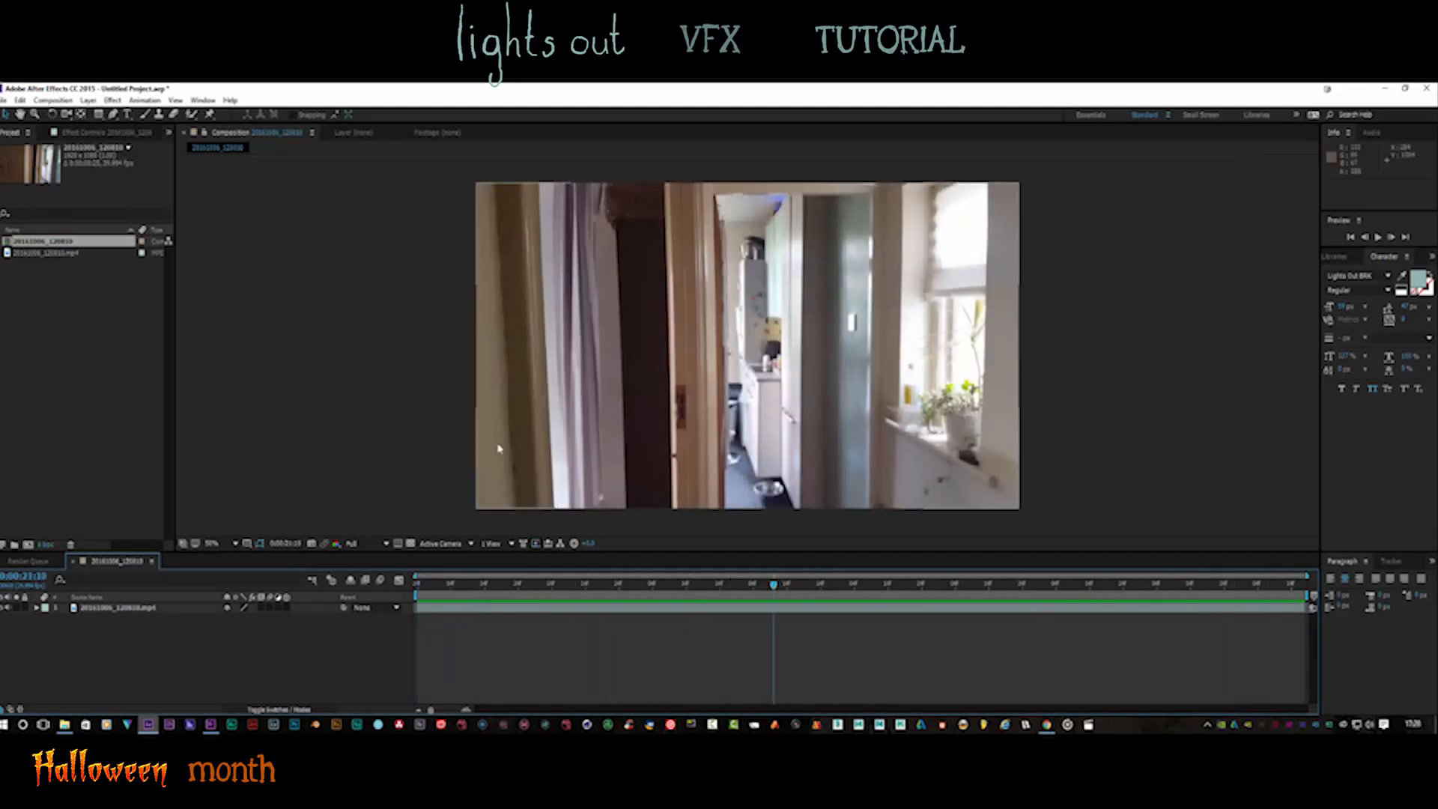
pyautogui.click(380, 544)
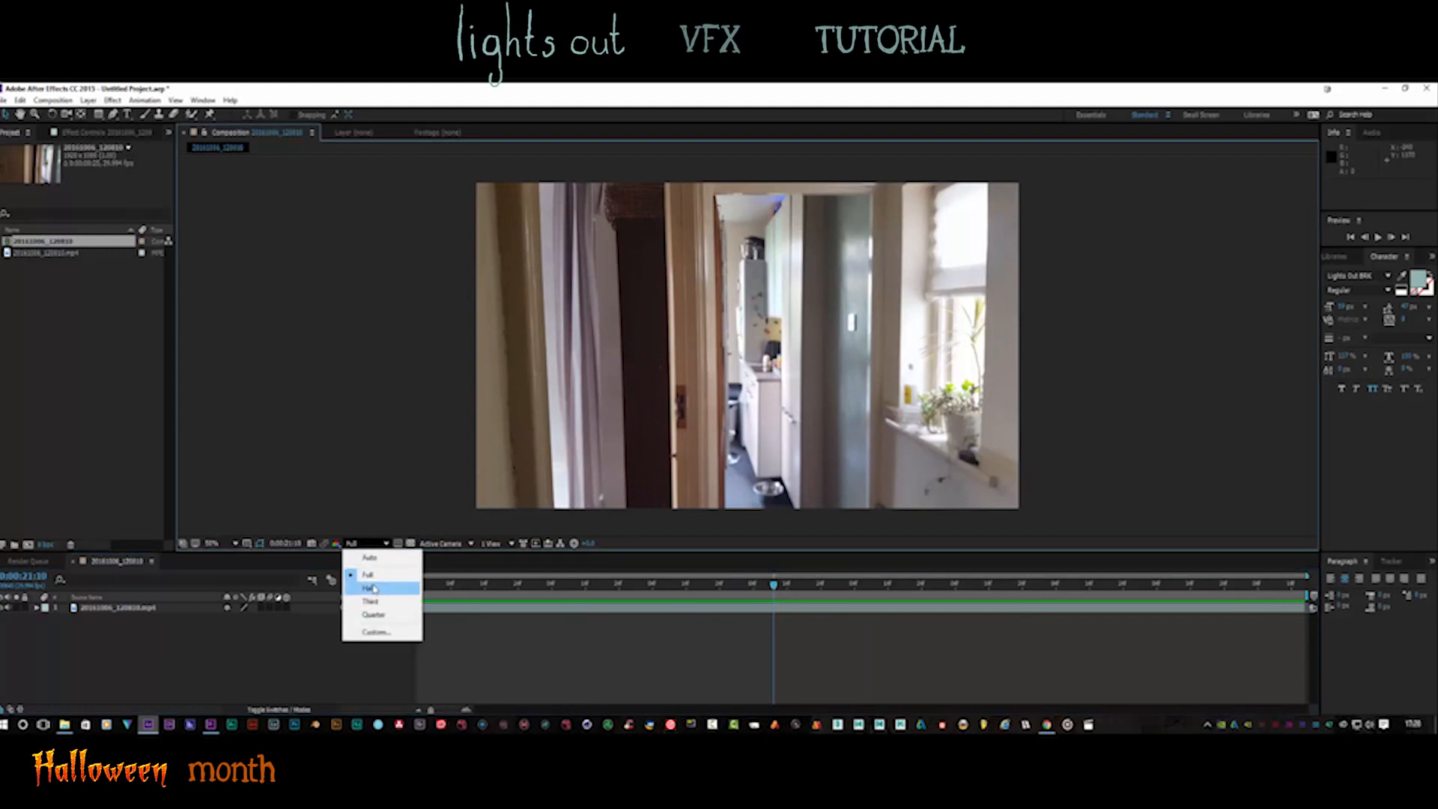
pyautogui.click(454, 588)
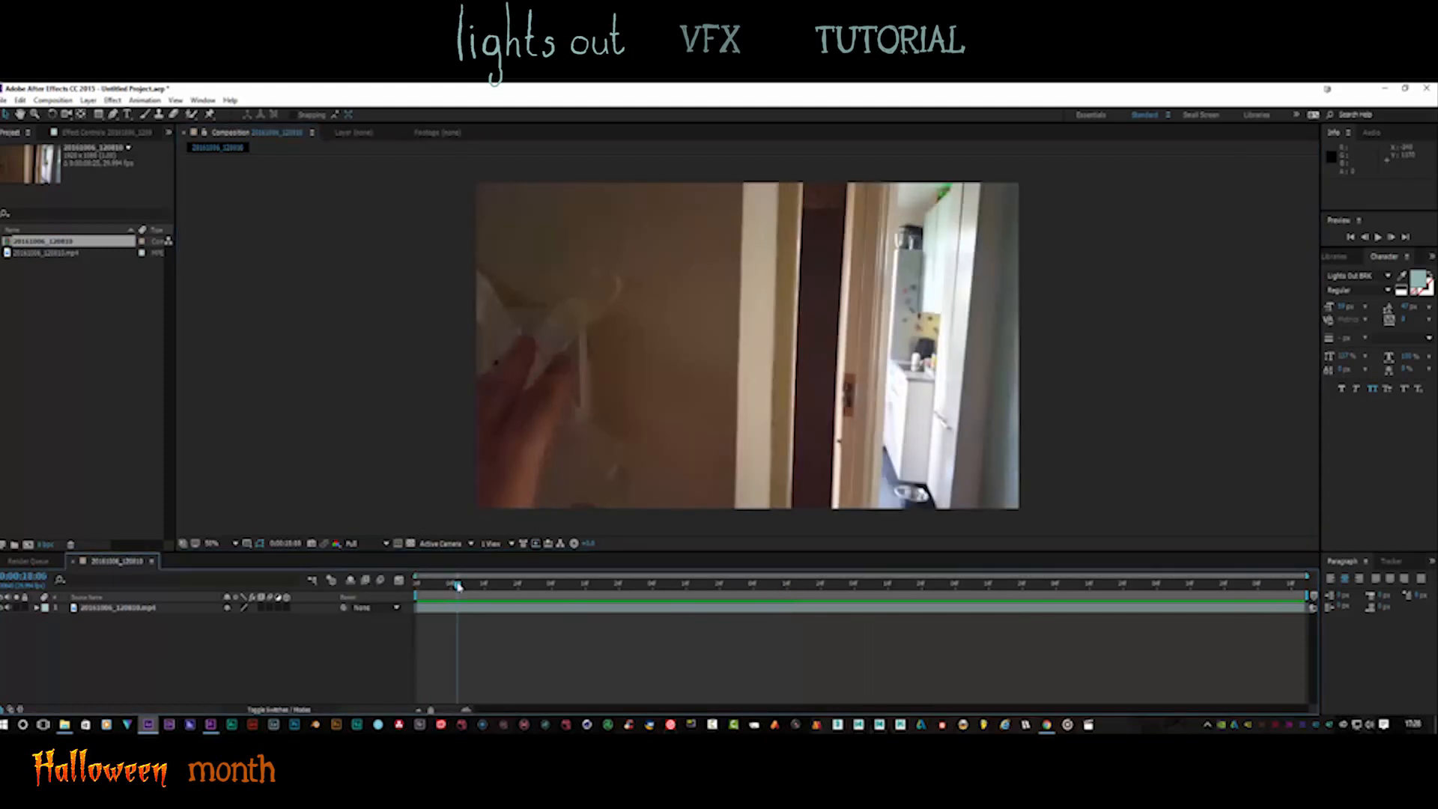
pyautogui.moveTo(457, 587); pyautogui.dragTo(417, 582)
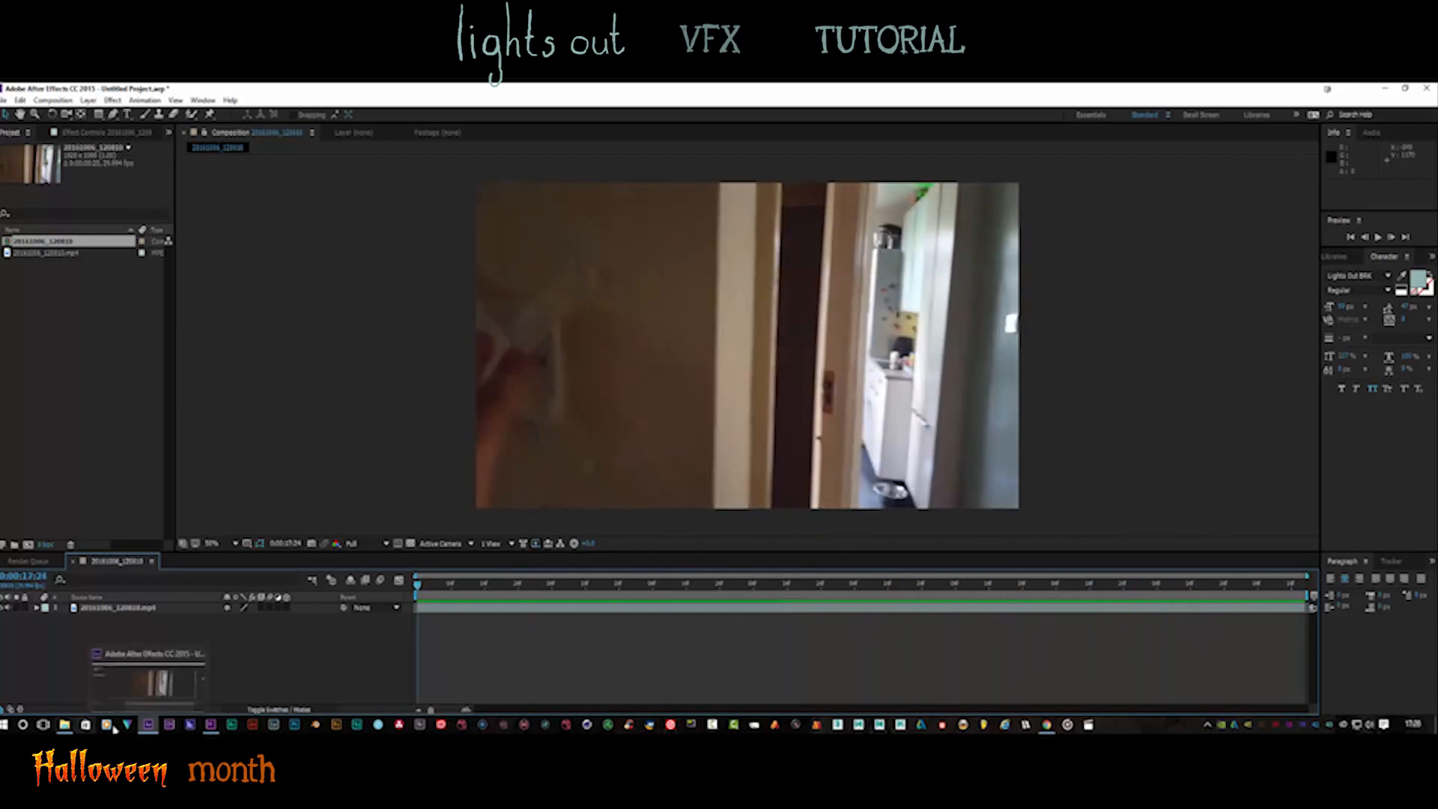
# Switch to Premiere Pro and exit it without saving the changes to the project
pyautogui.click(210, 678)
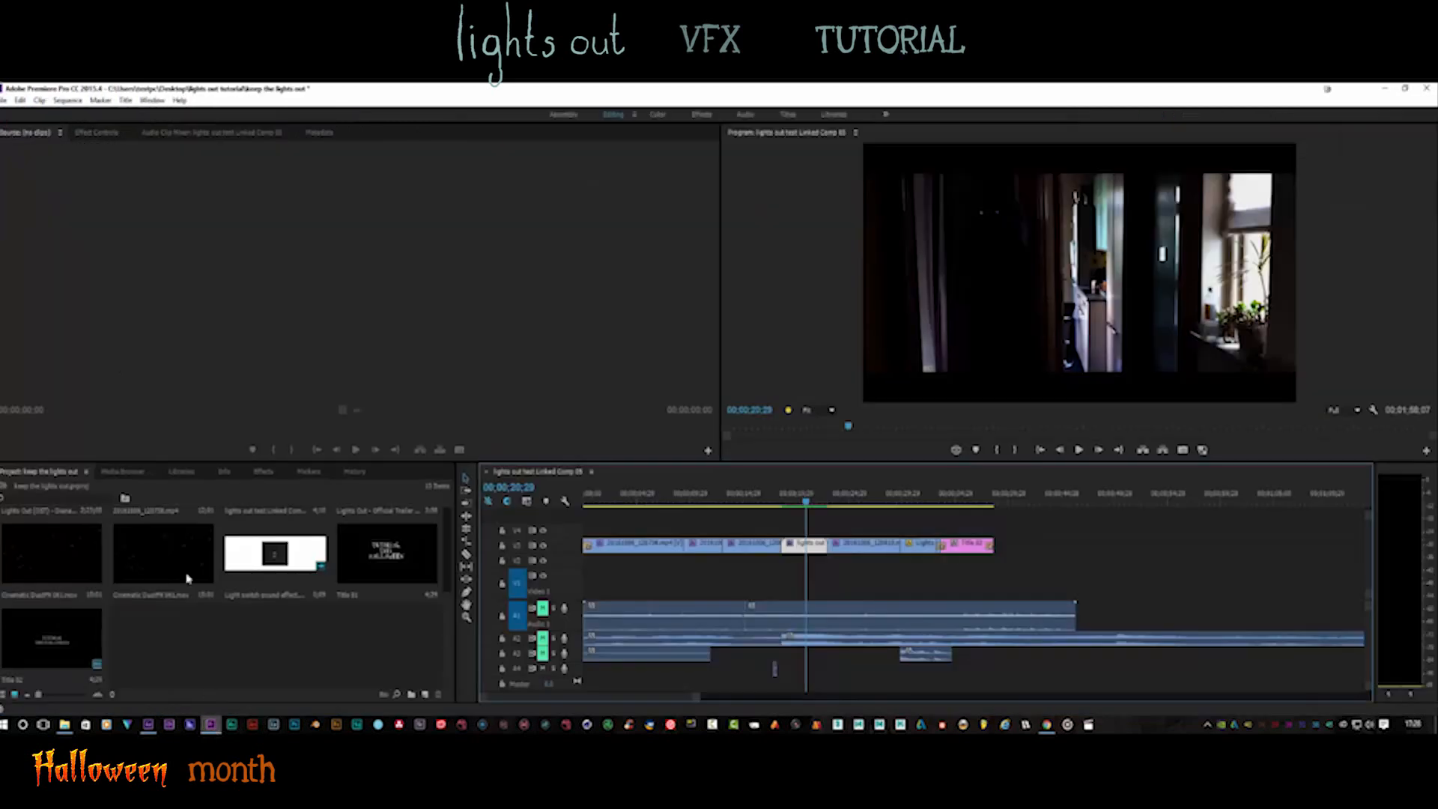
pyautogui.click(4, 101)
pyautogui.click(23, 504)
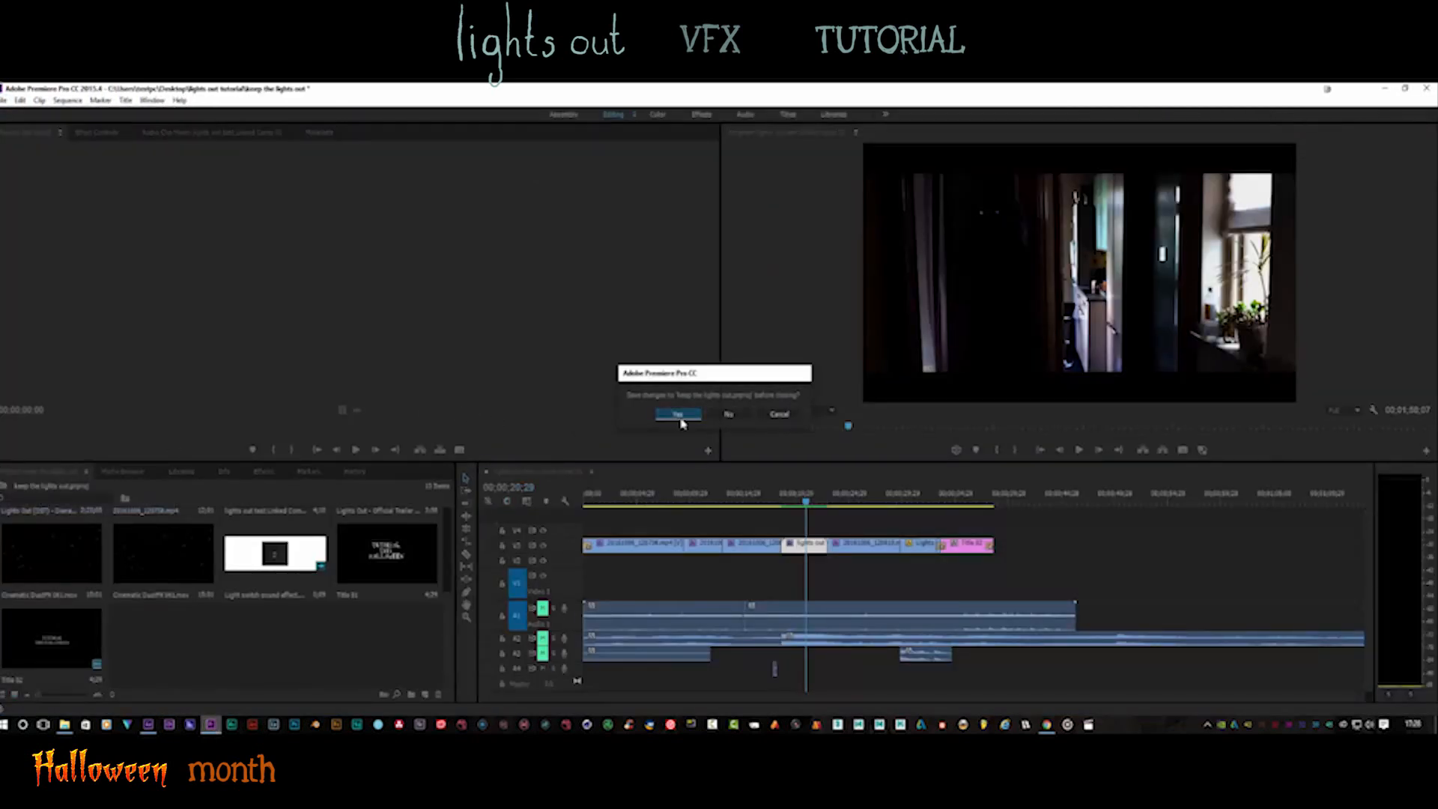
pyautogui.click(732, 415)
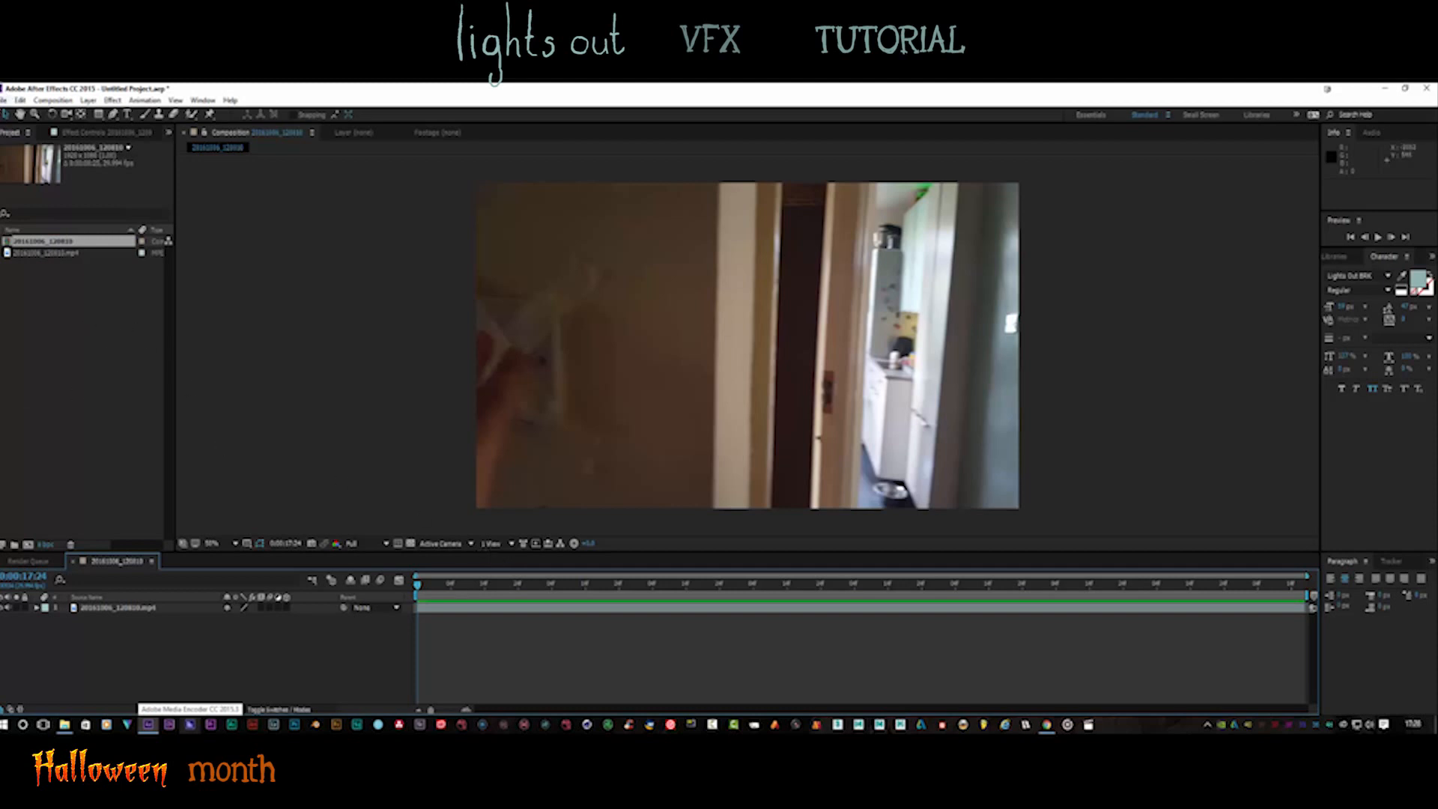
# Import the diana_00000 PNG image from the Comp 1 folder into the After Effects project
pyautogui.click(4, 99)
pyautogui.moveTo(142, 271)
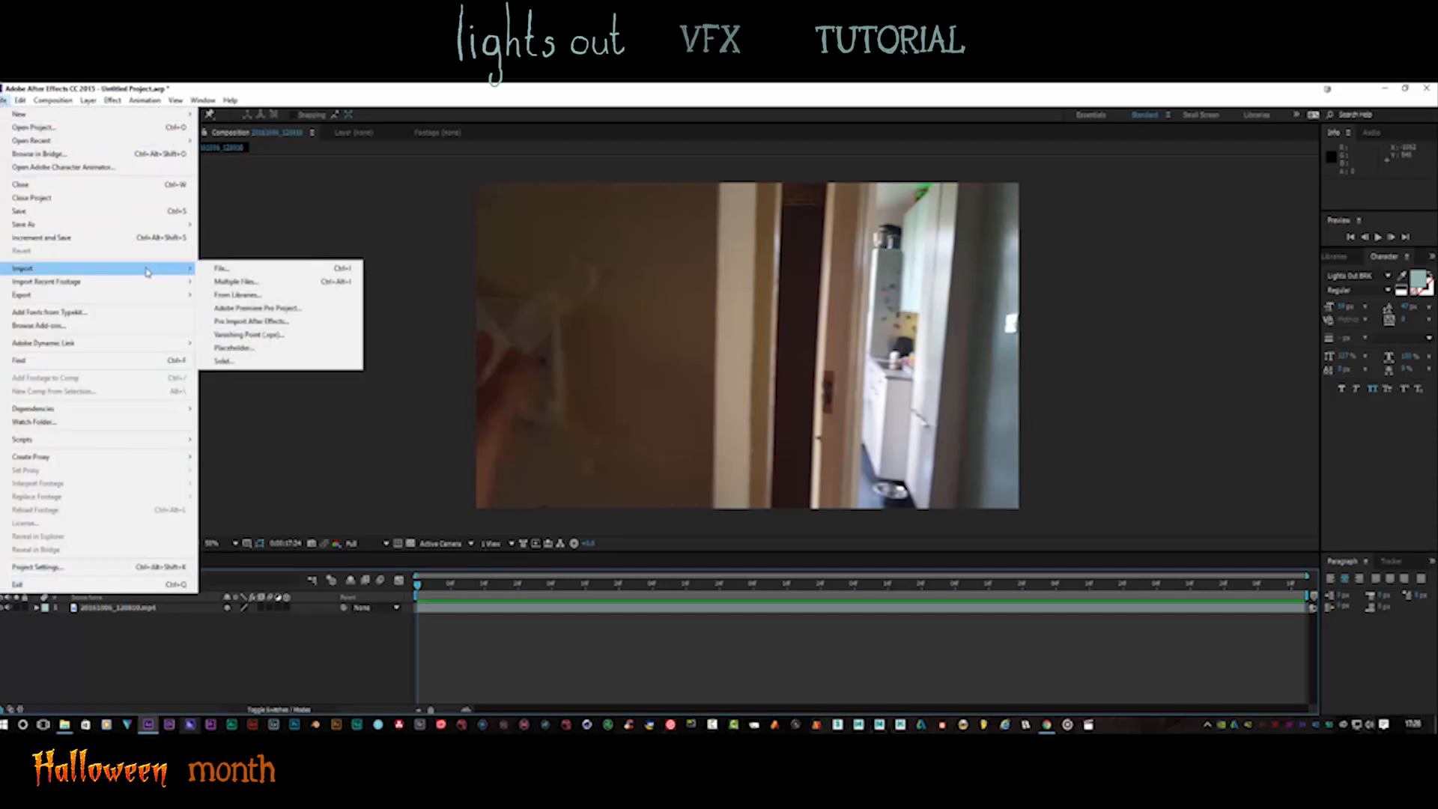
pyautogui.click(224, 271)
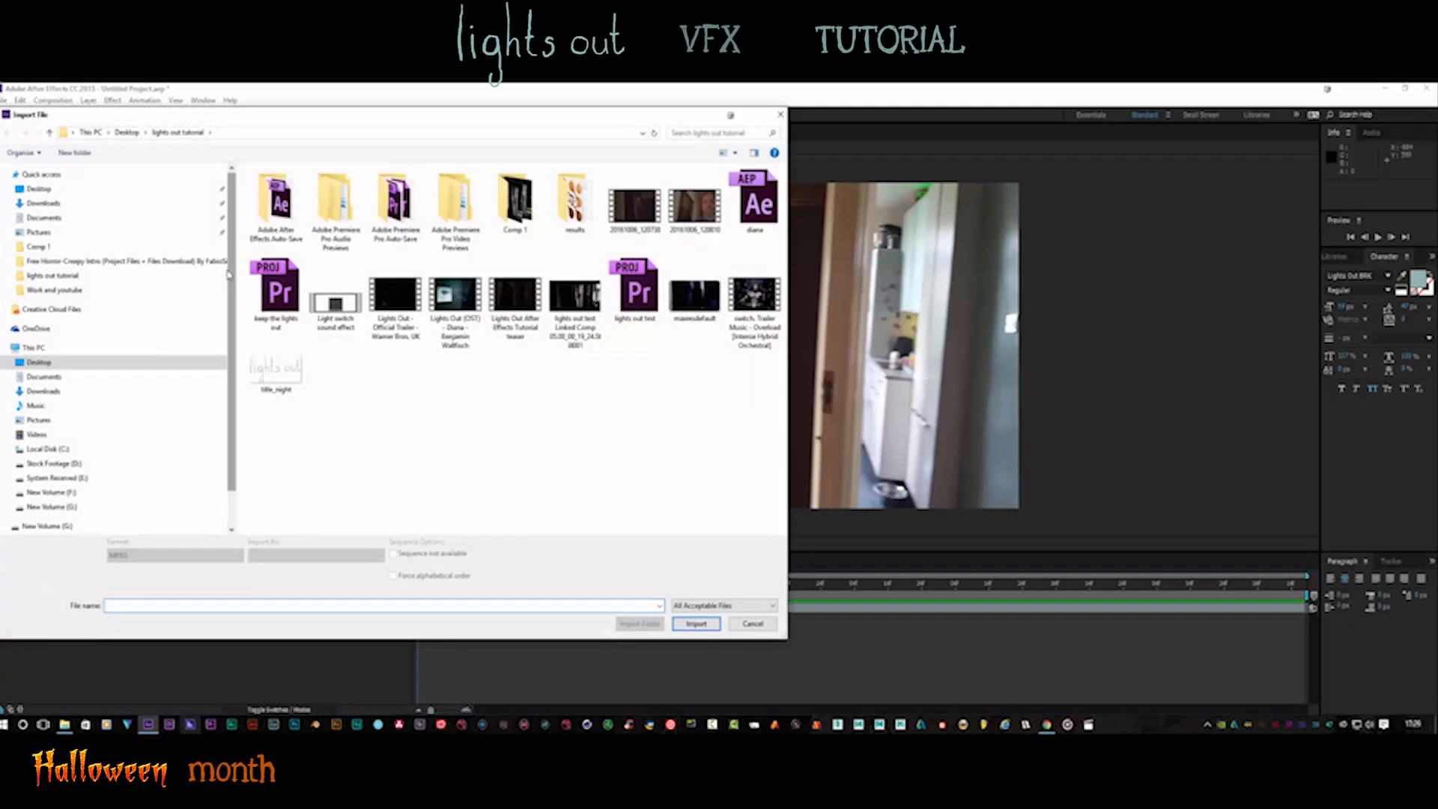
pyautogui.doubleClick(506, 224)
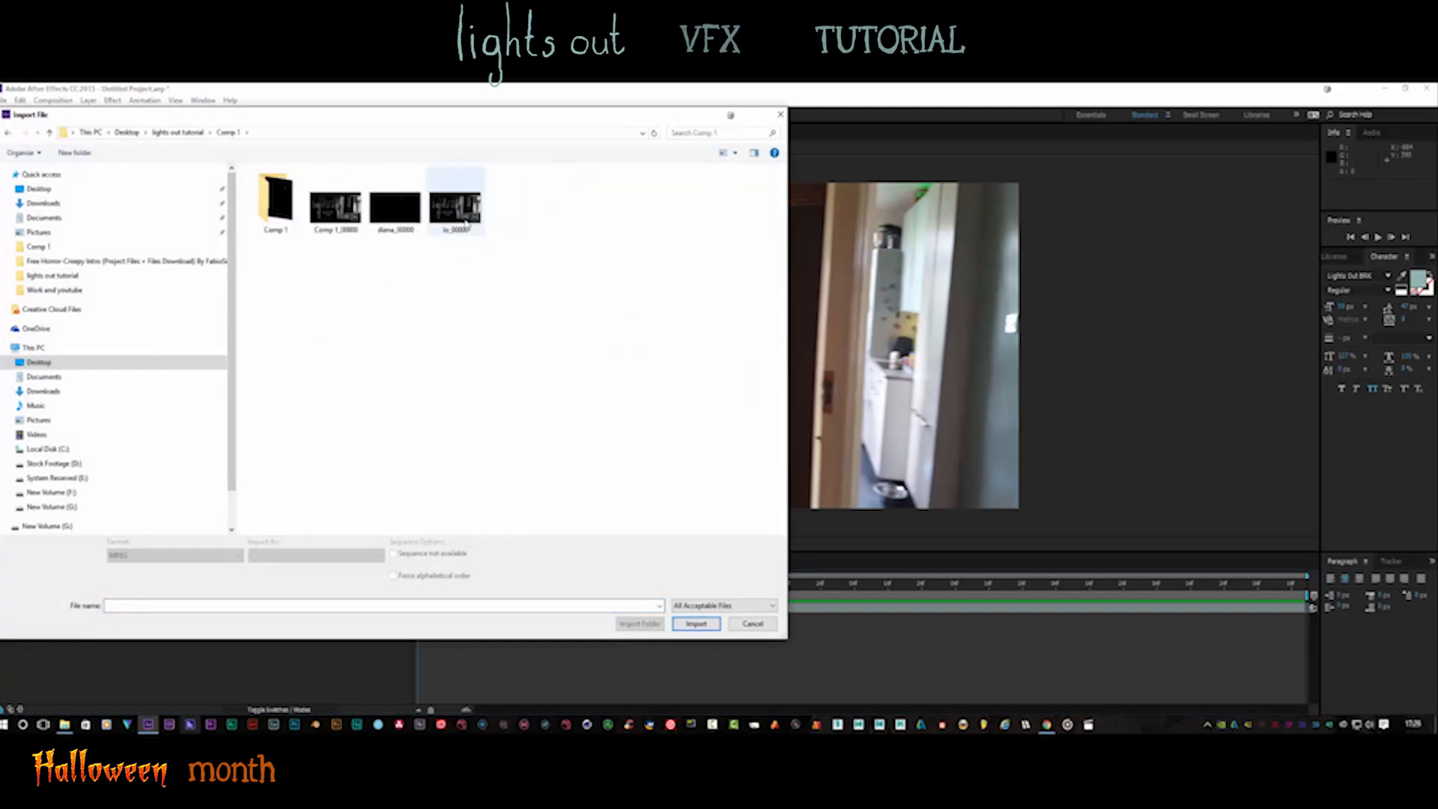
pyautogui.doubleClick(400, 220)
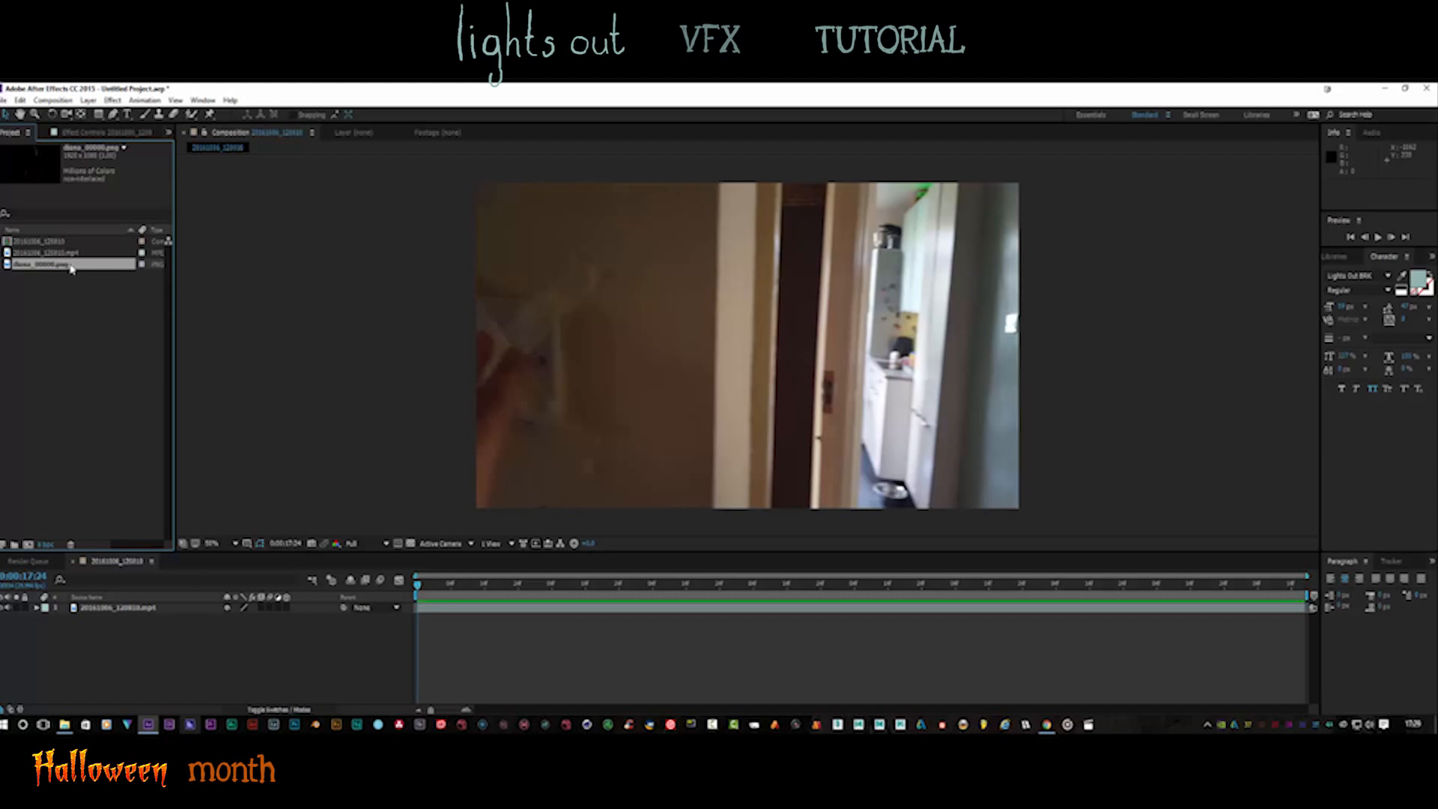
# Add a new null object layer above the hallway footage in the composition
pyautogui.click(118, 610)
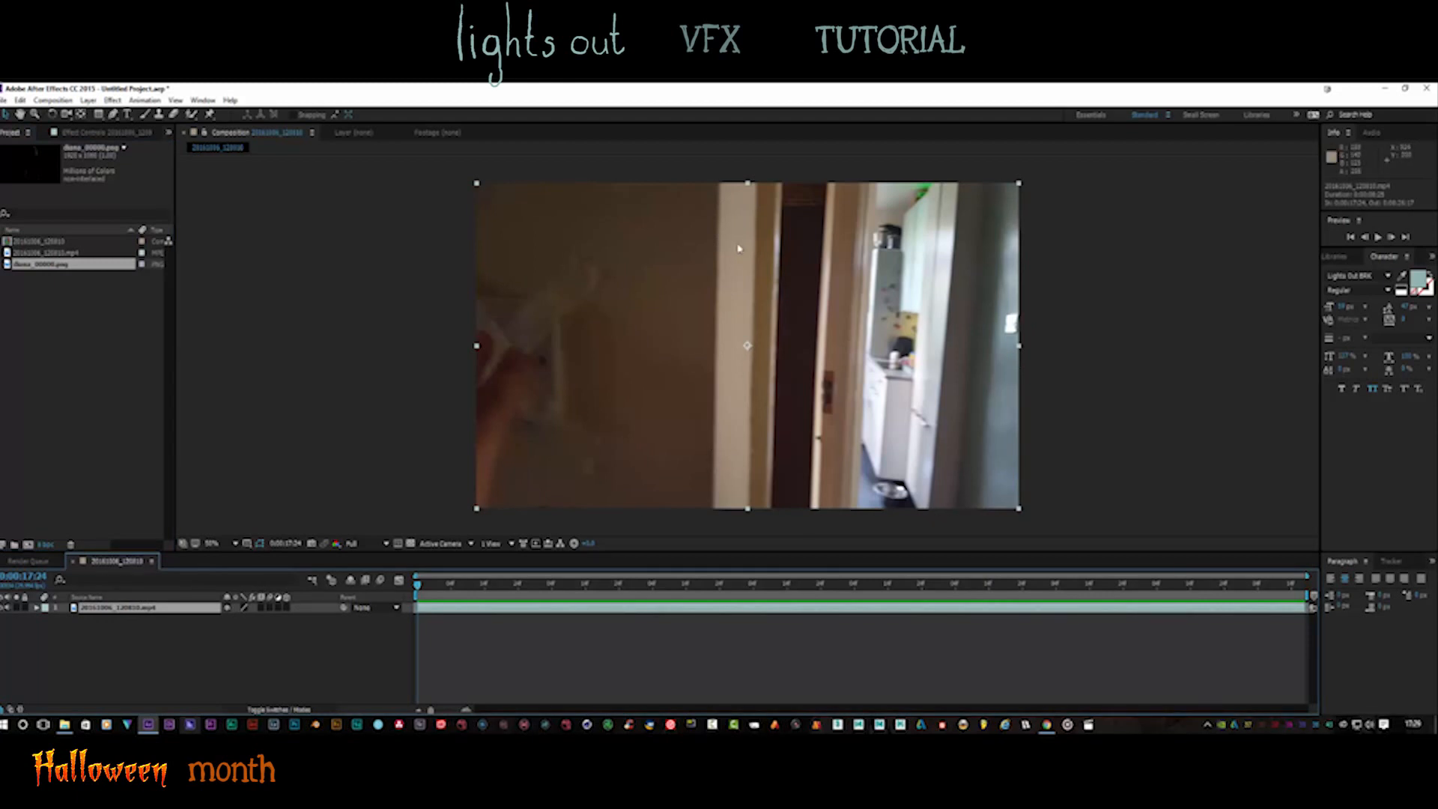
pyautogui.rightClick(121, 637)
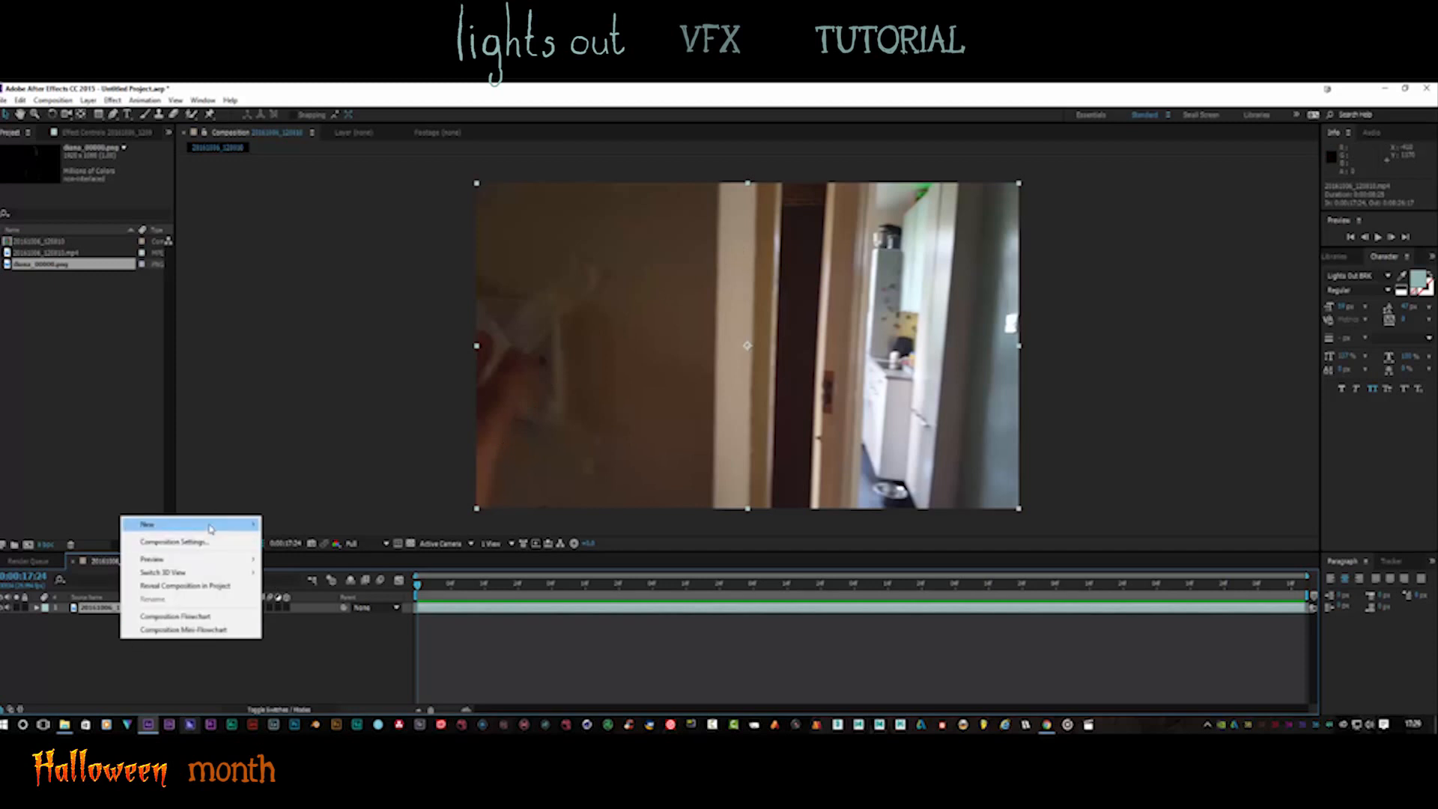
pyautogui.moveTo(228, 529)
pyautogui.click(348, 593)
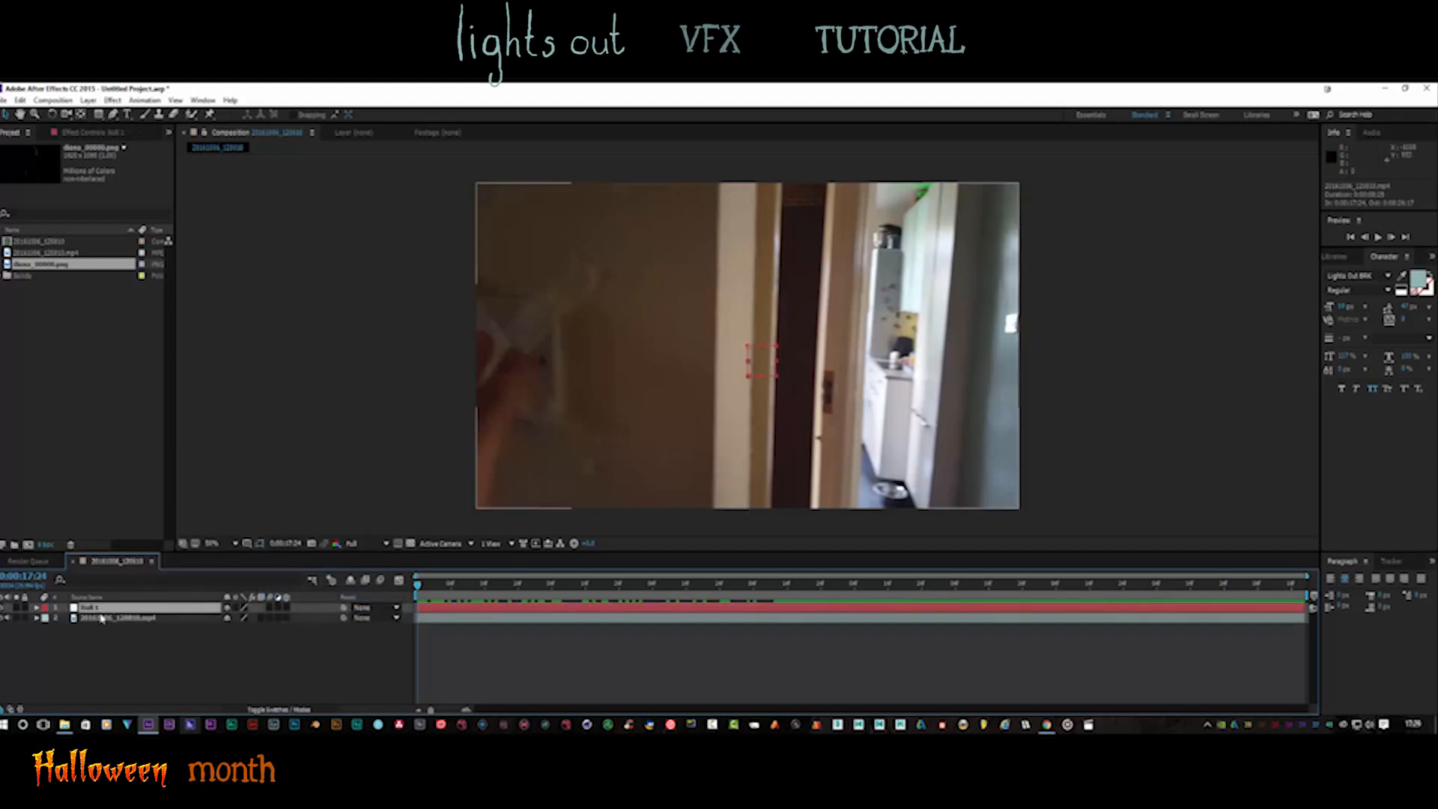
# Rename the null layer as "mocha diana track"
pyautogui.rightClick(94, 610)
pyautogui.click(99, 603)
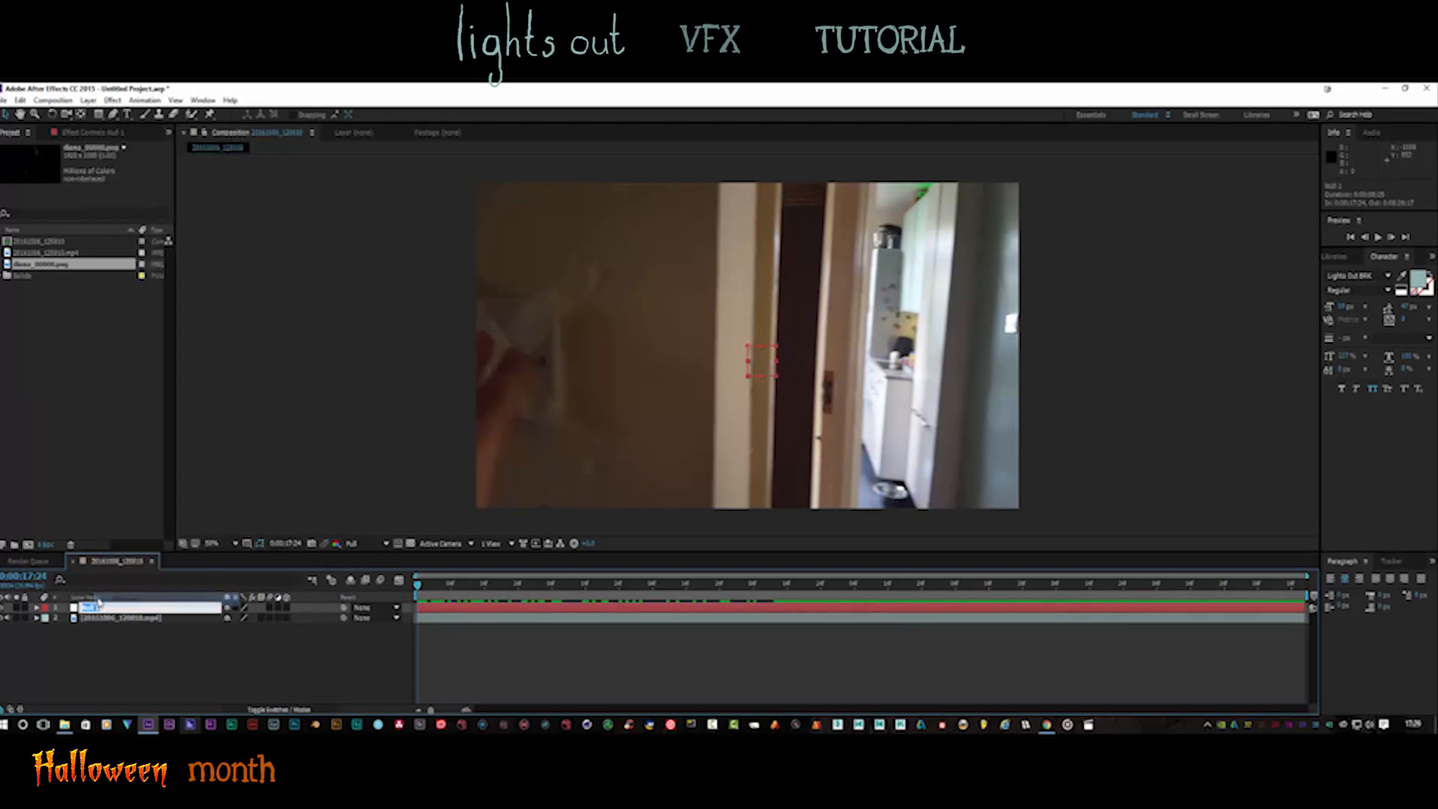
pyautogui.write('move')
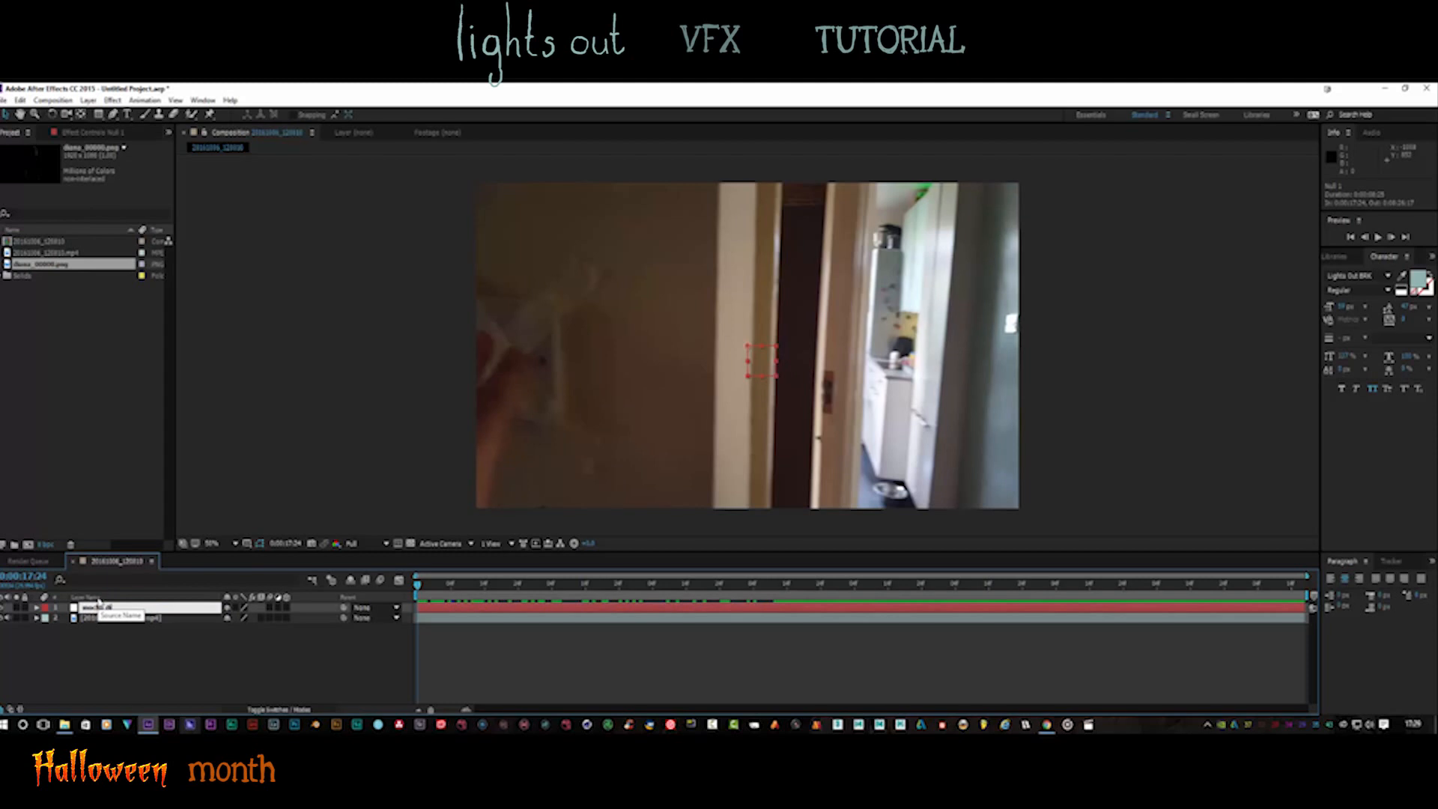
pyautogui.write(' diana track')
pyautogui.press('Return')
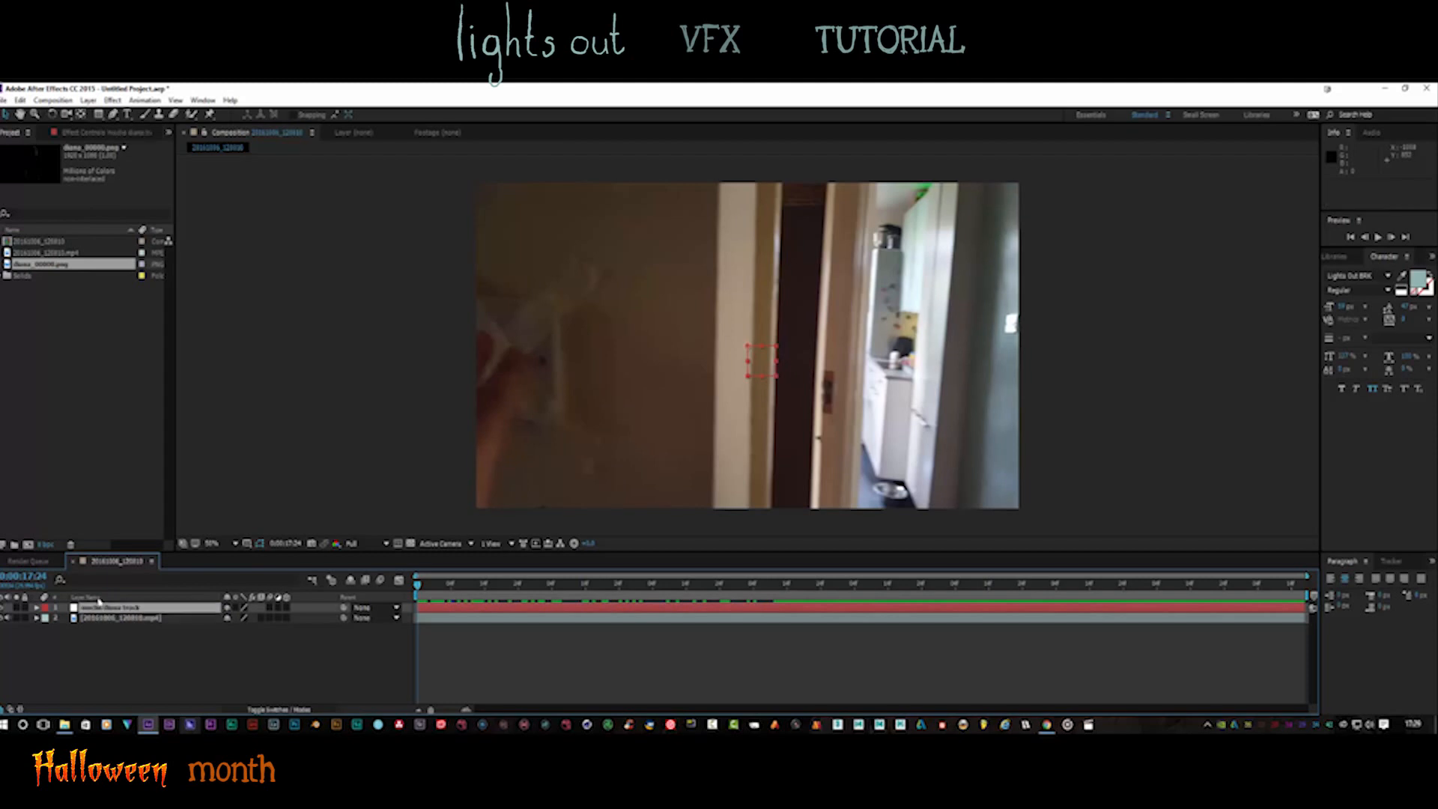
# Rename the hallway video layer as "footage"
pyautogui.click(124, 618)
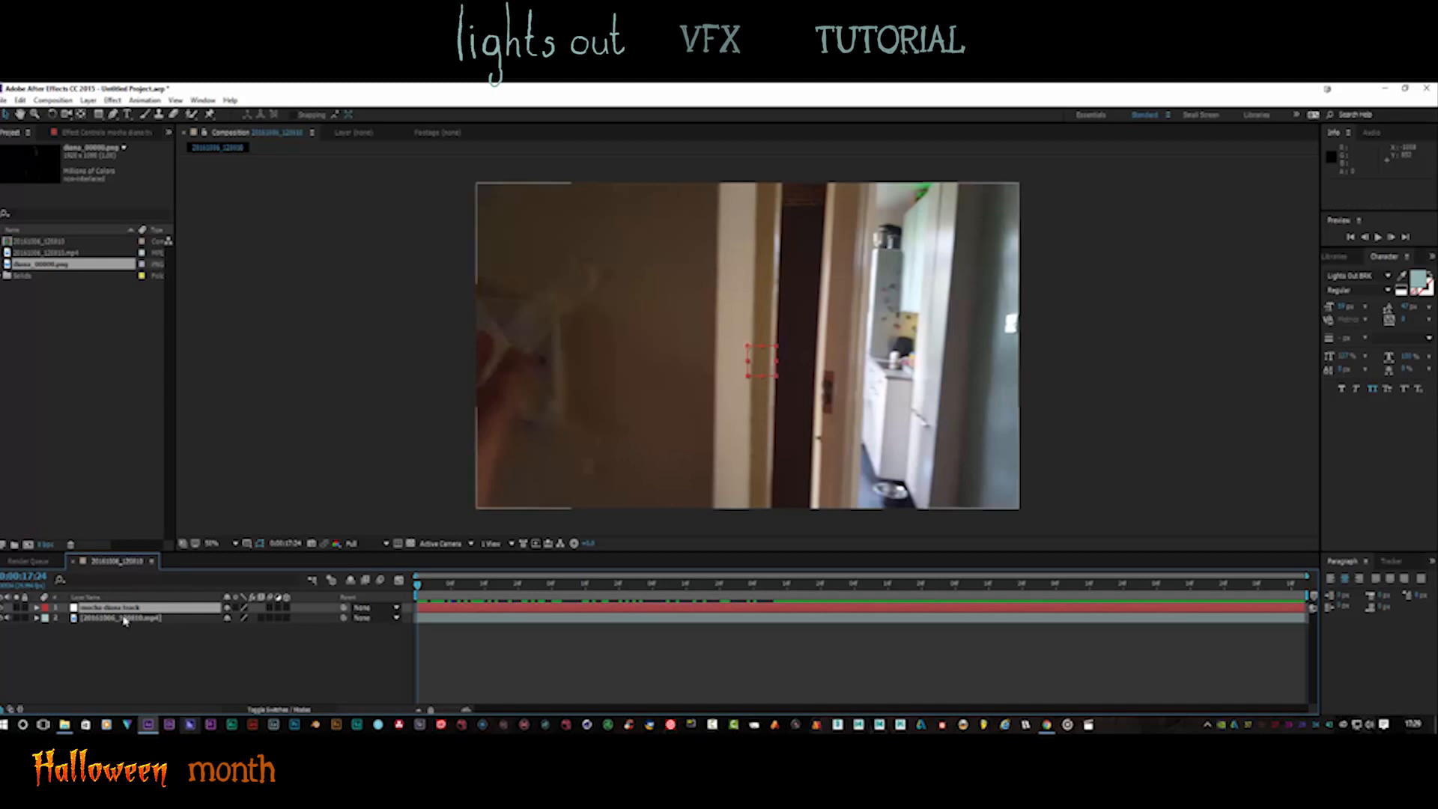
pyautogui.rightClick(121, 619)
pyautogui.click(154, 607)
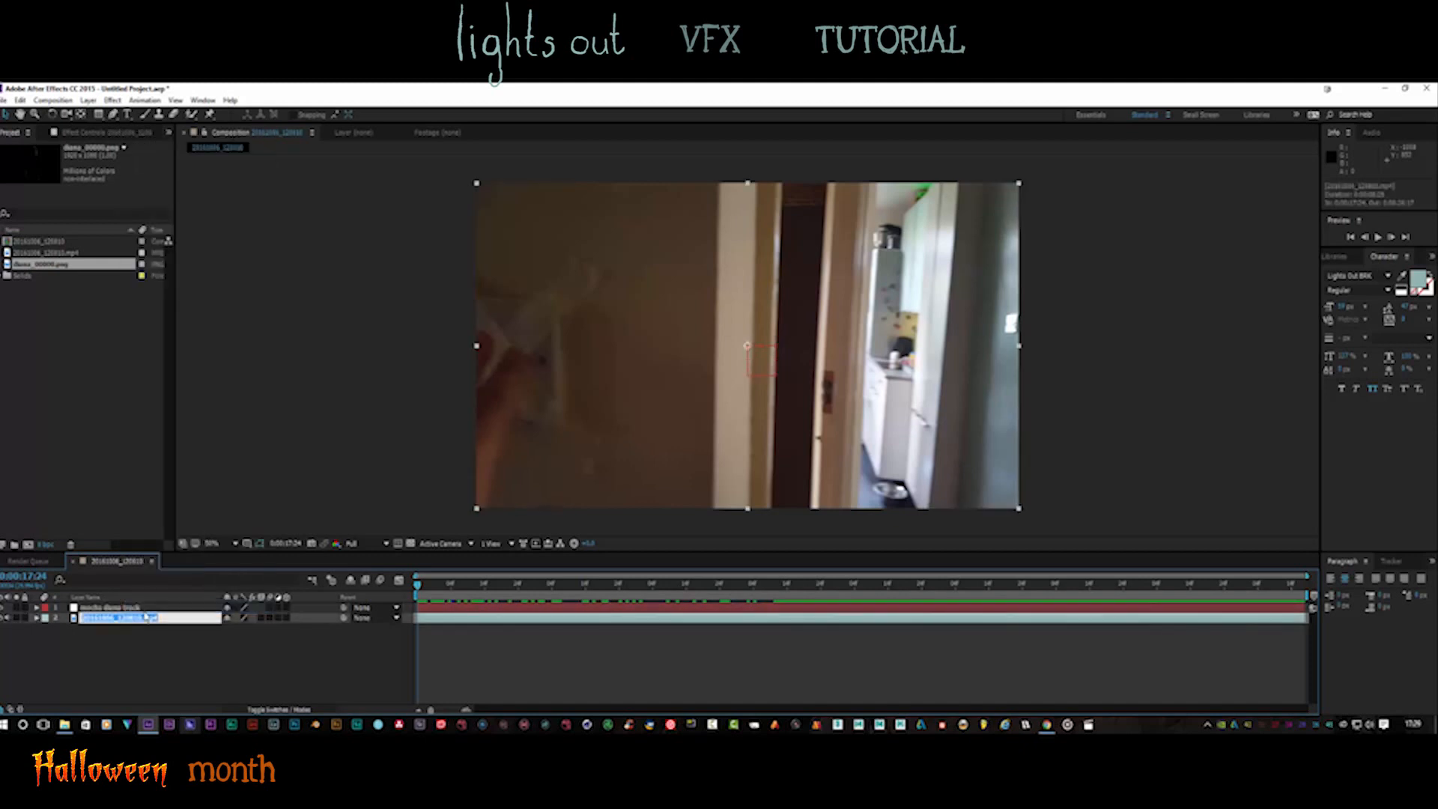
pyautogui.write('footage')
pyautogui.press('Return')
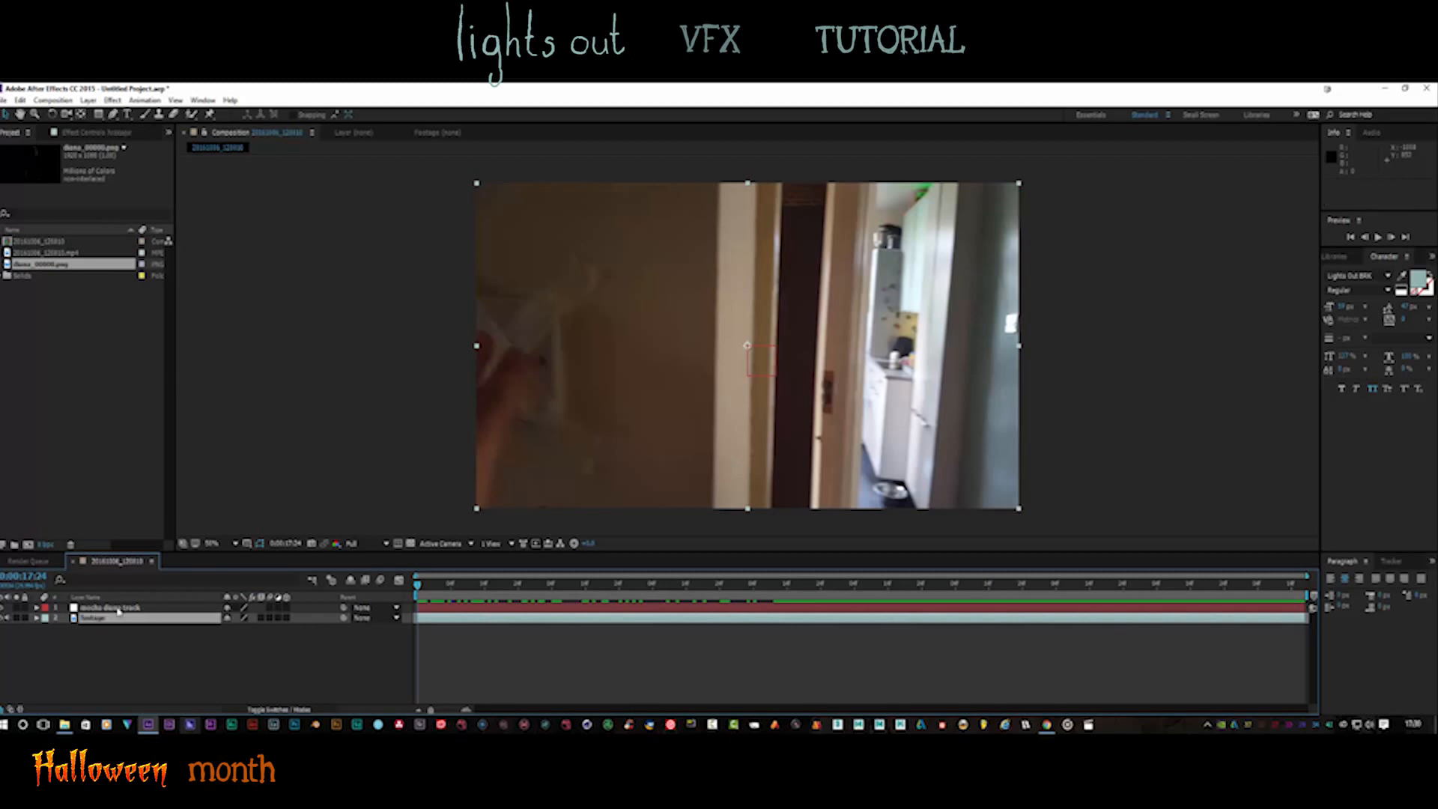
# Send the footage layer to mocha AE for tracking and create its project, overwriting the existing project file
pyautogui.click(144, 99)
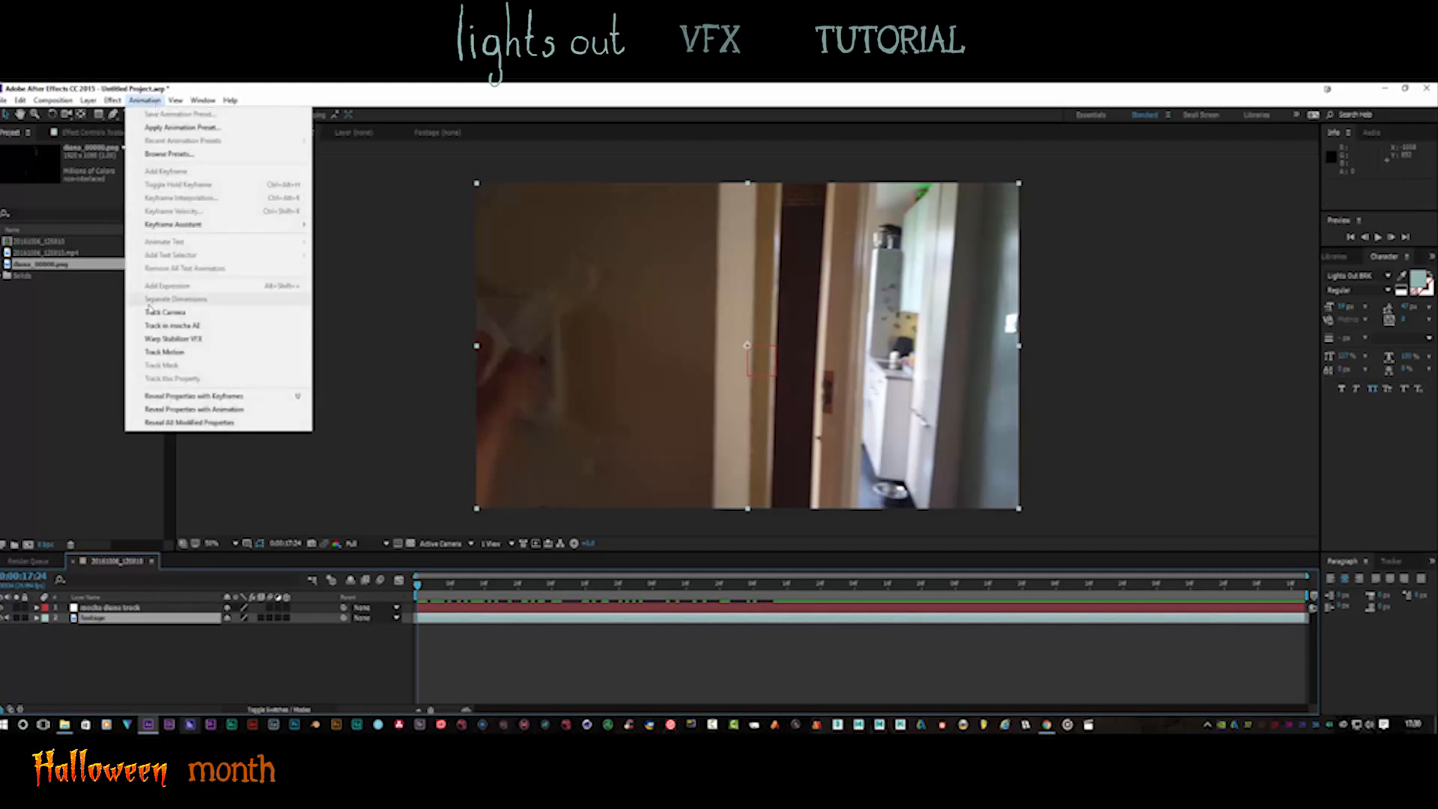
pyautogui.click(155, 329)
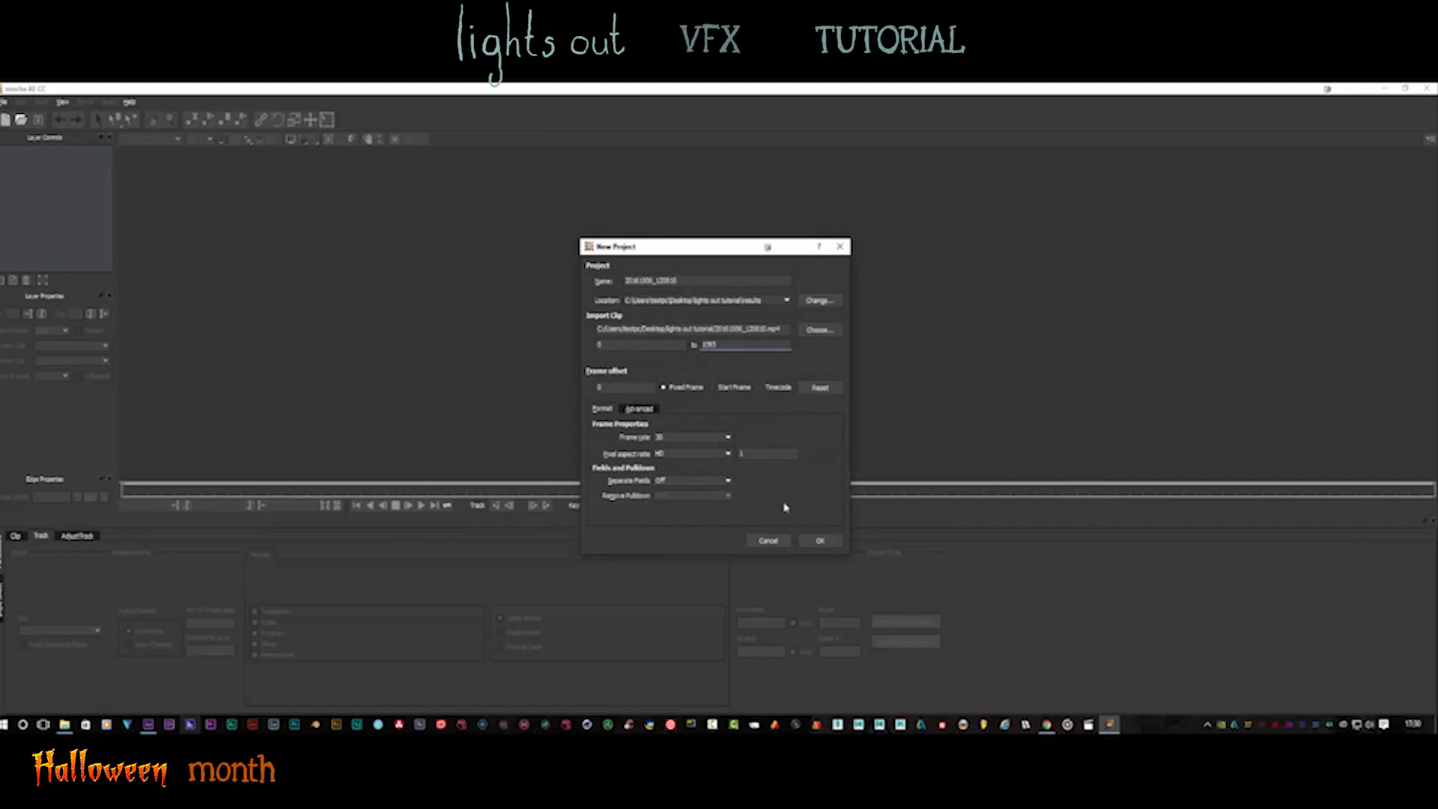
pyautogui.click(820, 541)
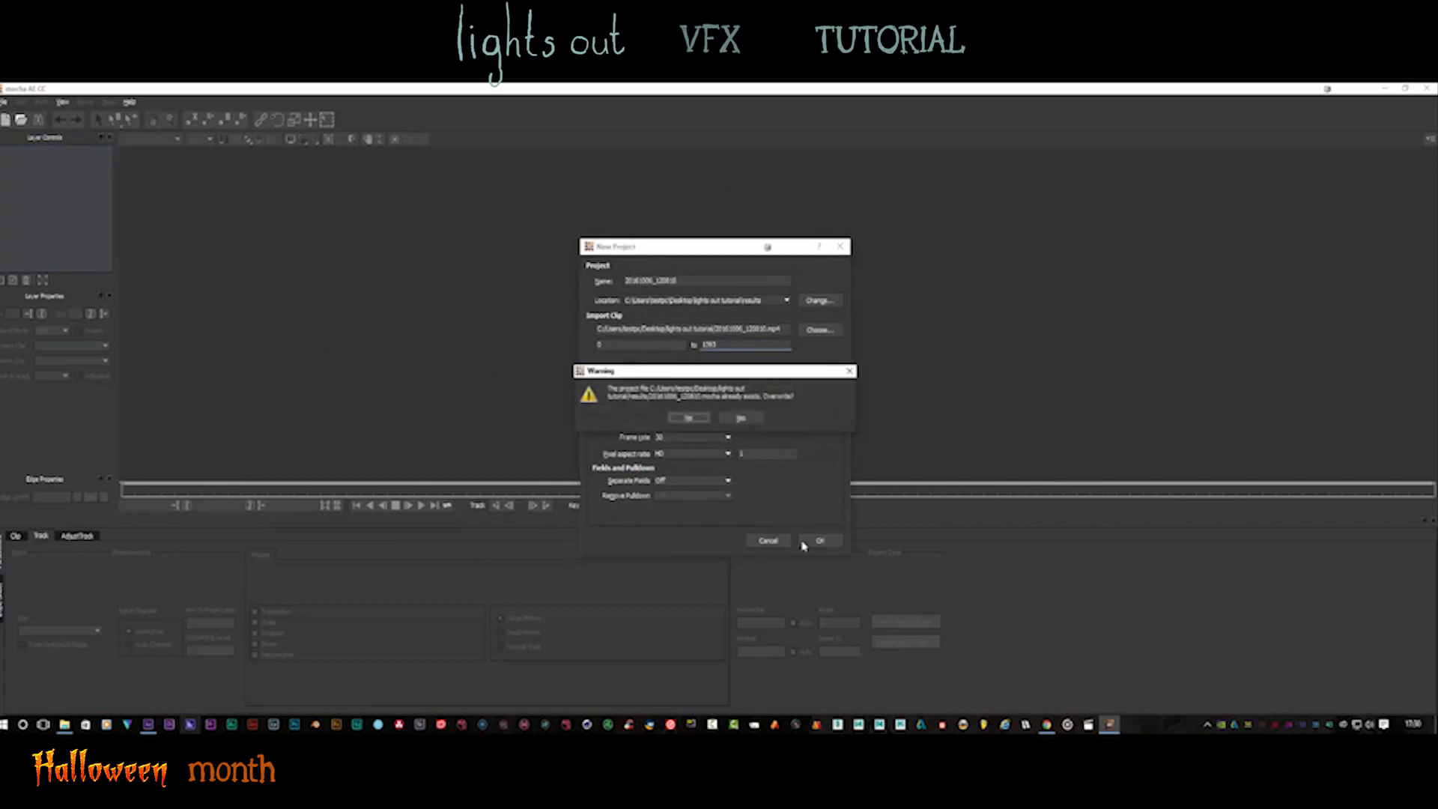
pyautogui.click(740, 417)
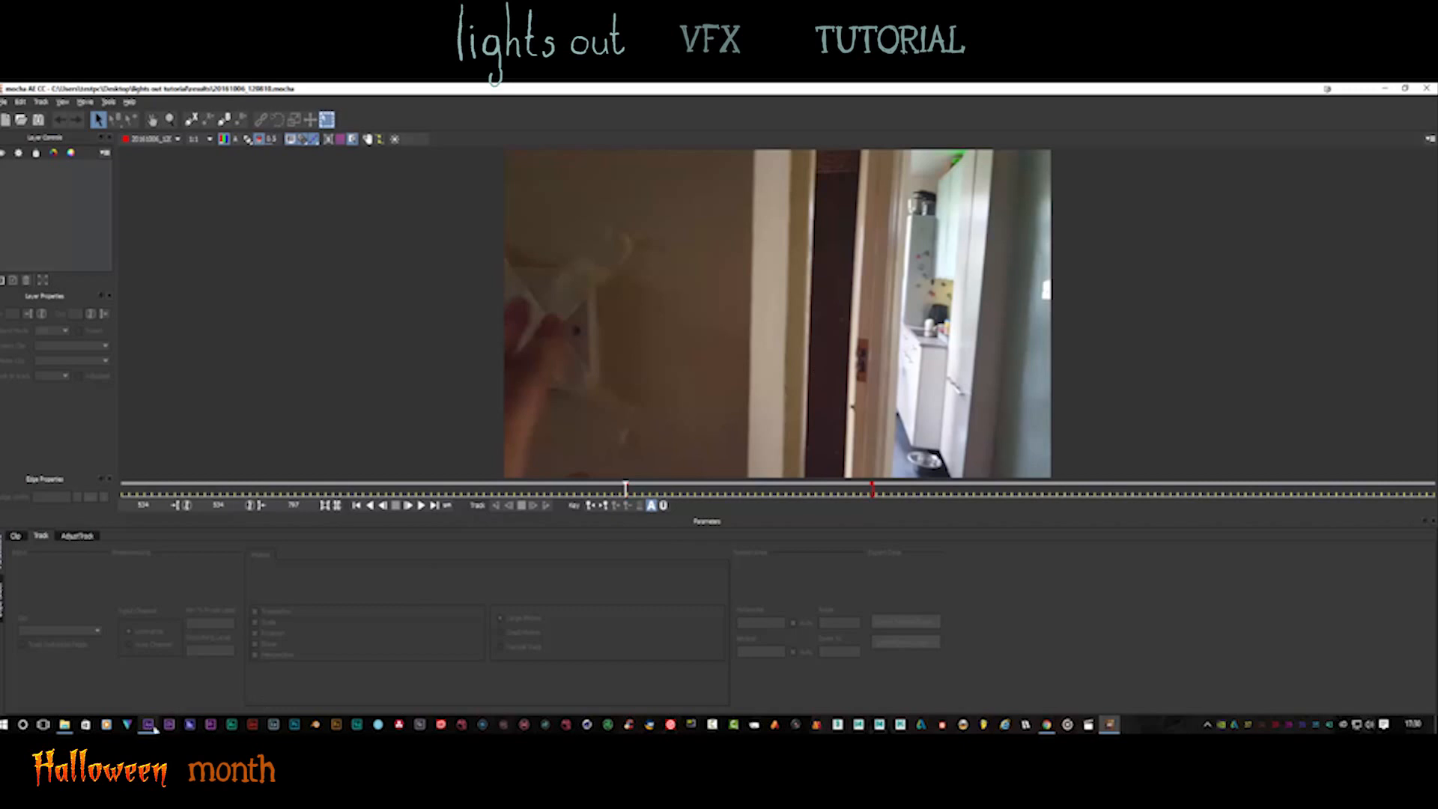
# Draw a four-point X-spline around the dark doorway and the open door, and track it forwards through the clip
pyautogui.click(192, 121)
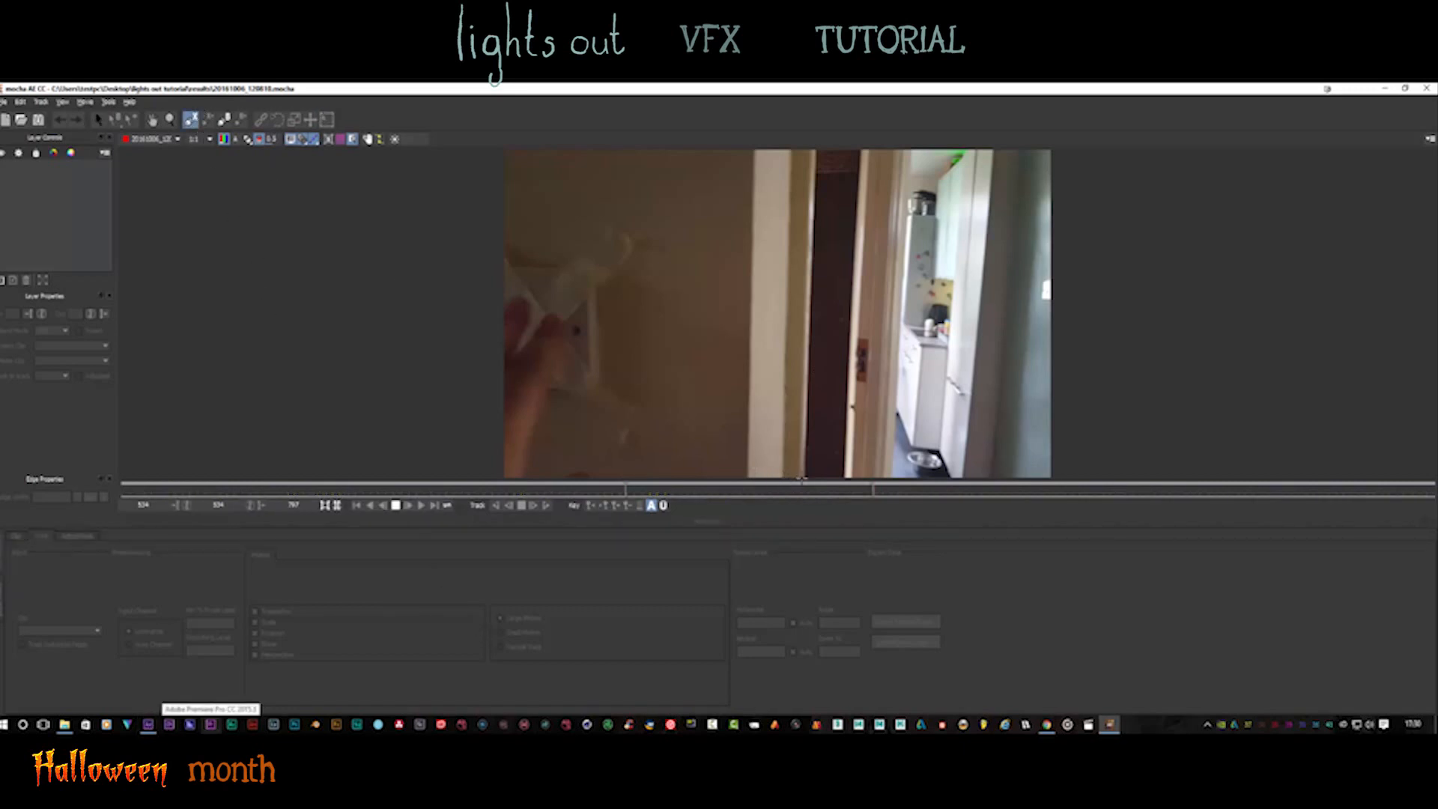
pyautogui.click(802, 478)
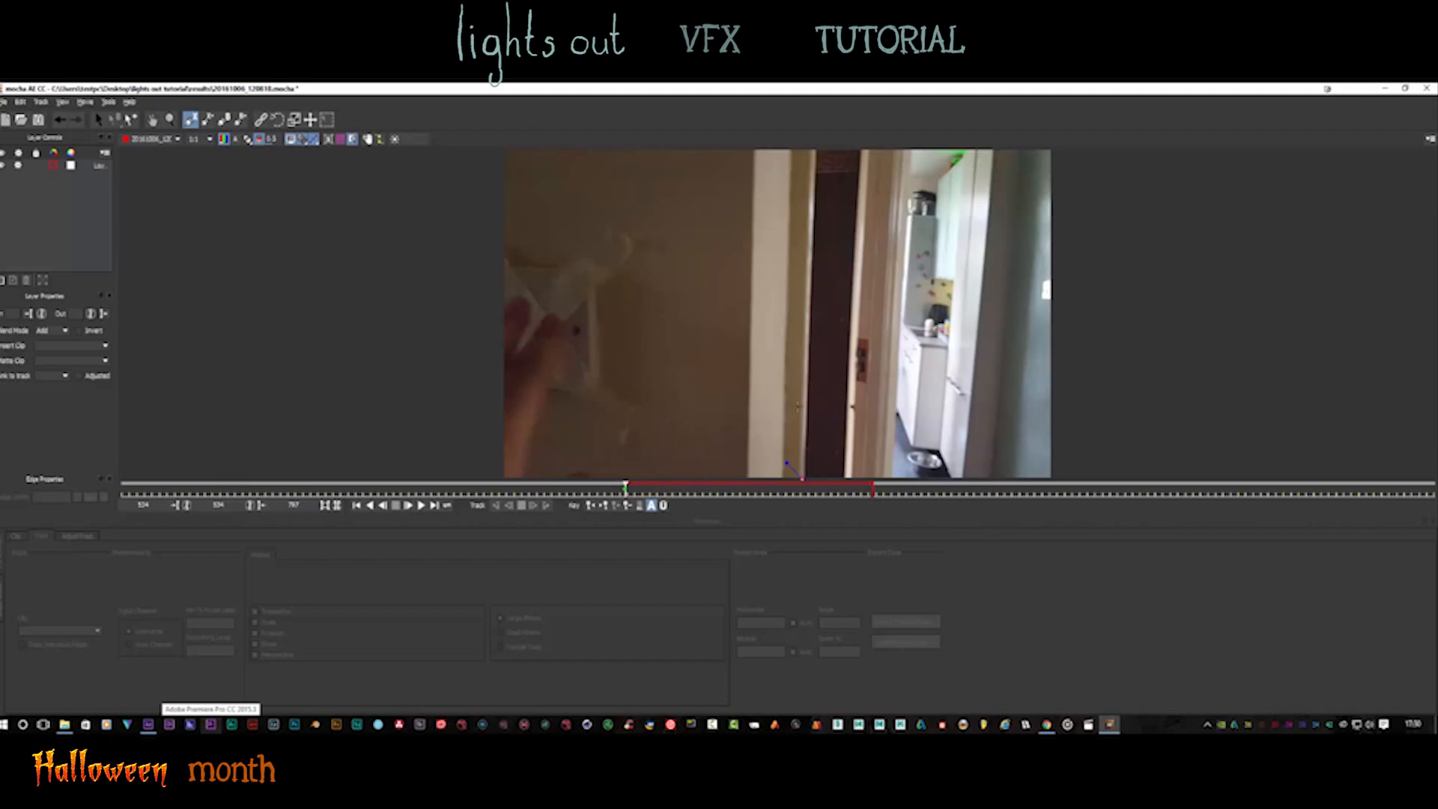
pyautogui.click(813, 153)
pyautogui.click(899, 152)
pyautogui.rightClick(898, 469)
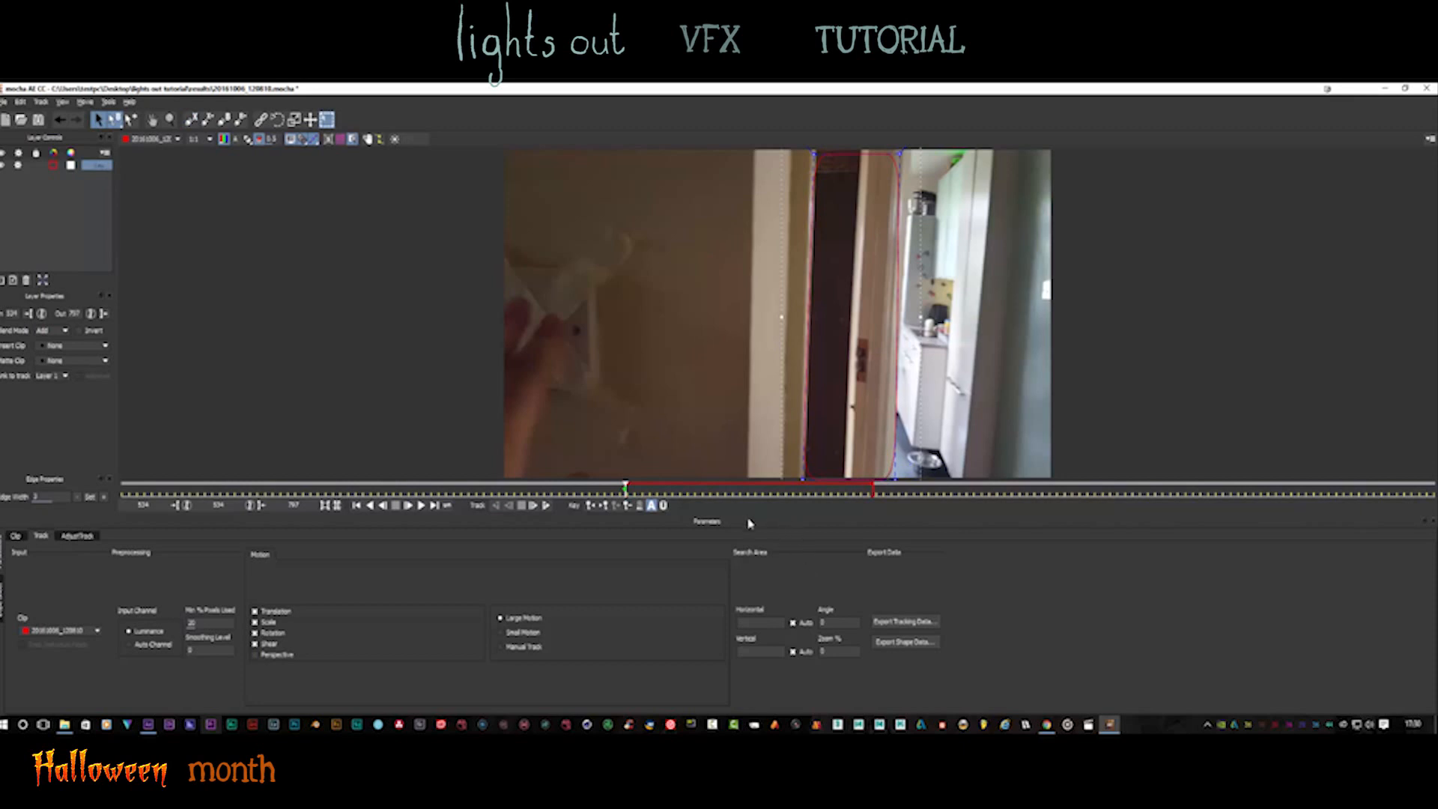
pyautogui.click(546, 505)
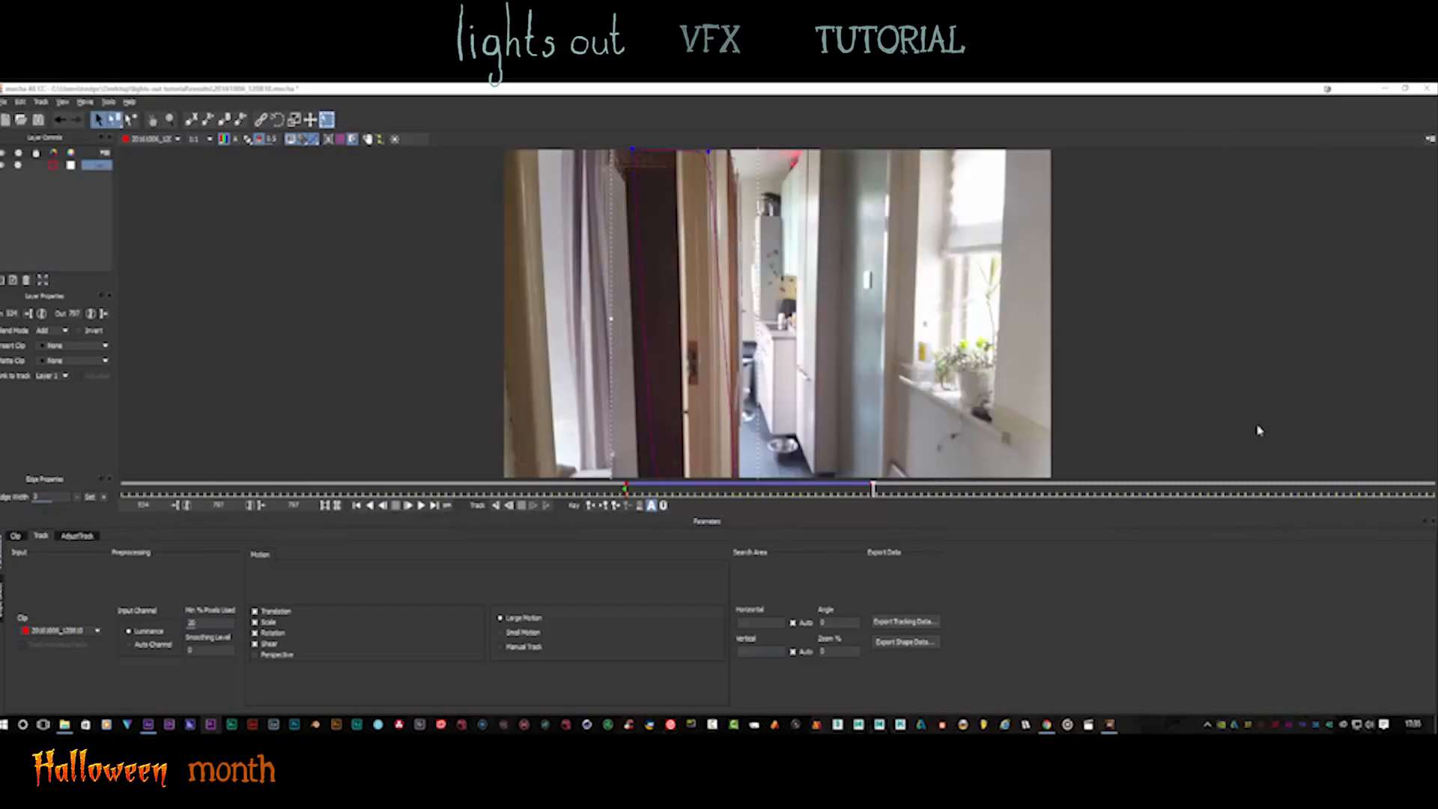
# Copy the layer's tracking data to the clipboard as After Effects Transform Data (position, scale and rotation)
pyautogui.click(905, 623)
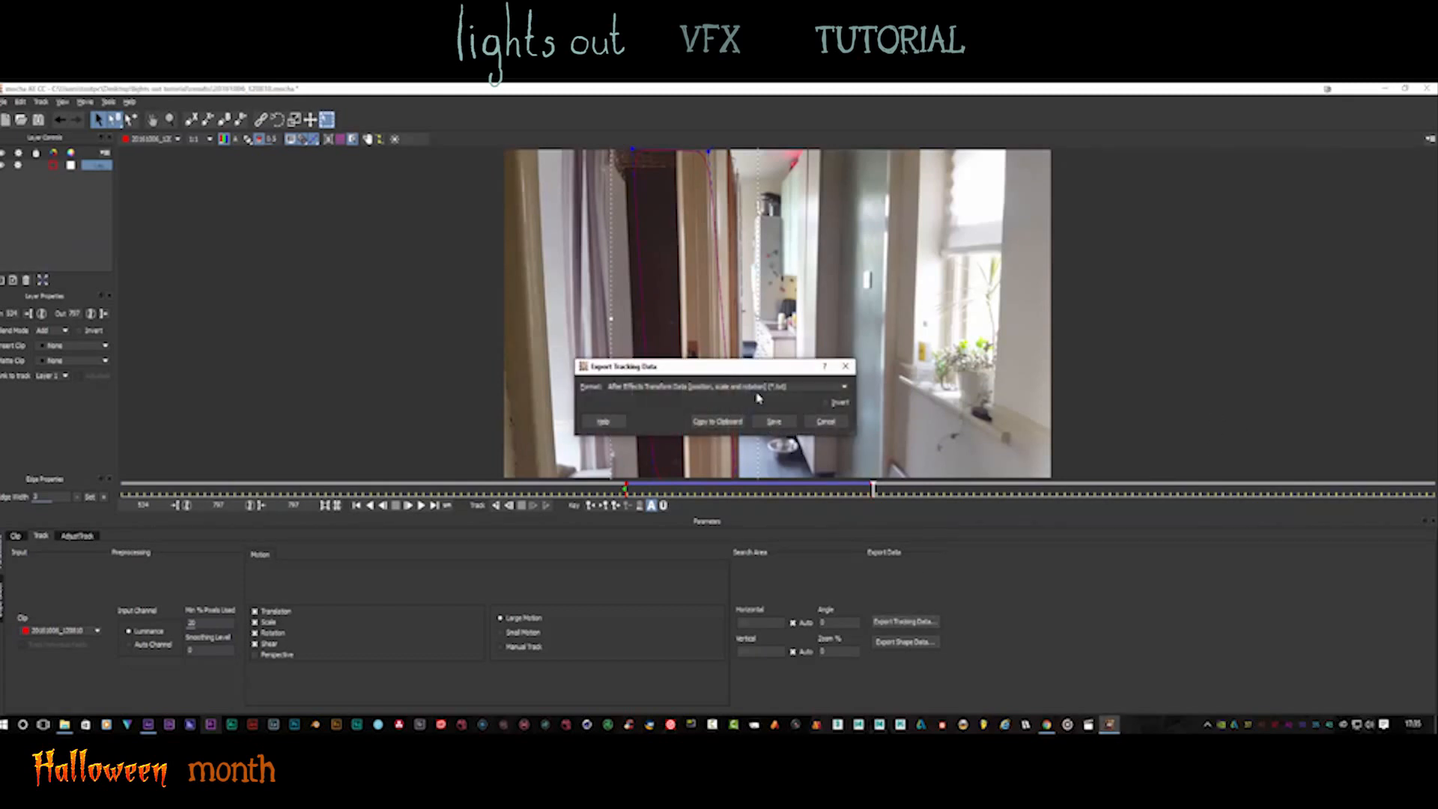
pyautogui.click(734, 388)
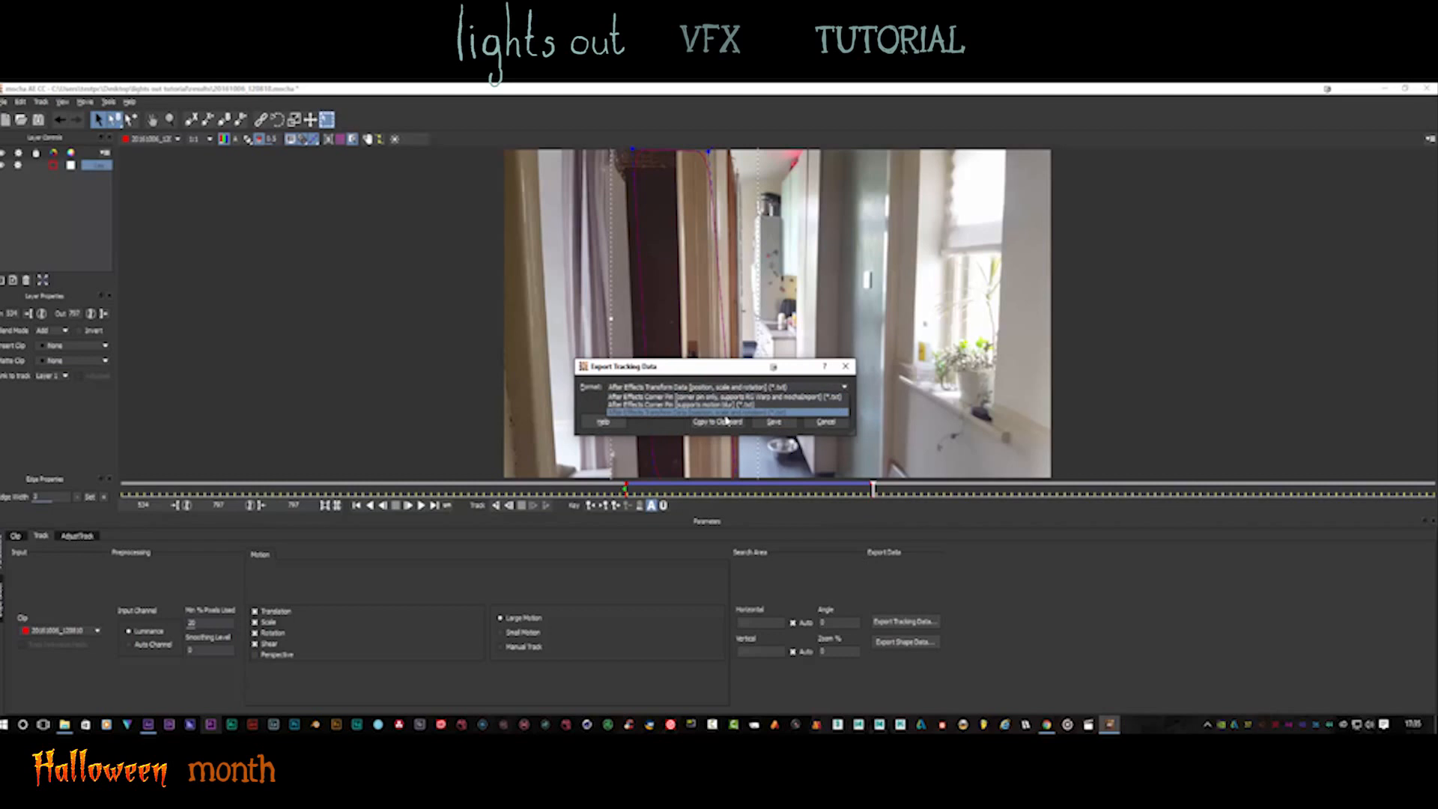
pyautogui.click(725, 414)
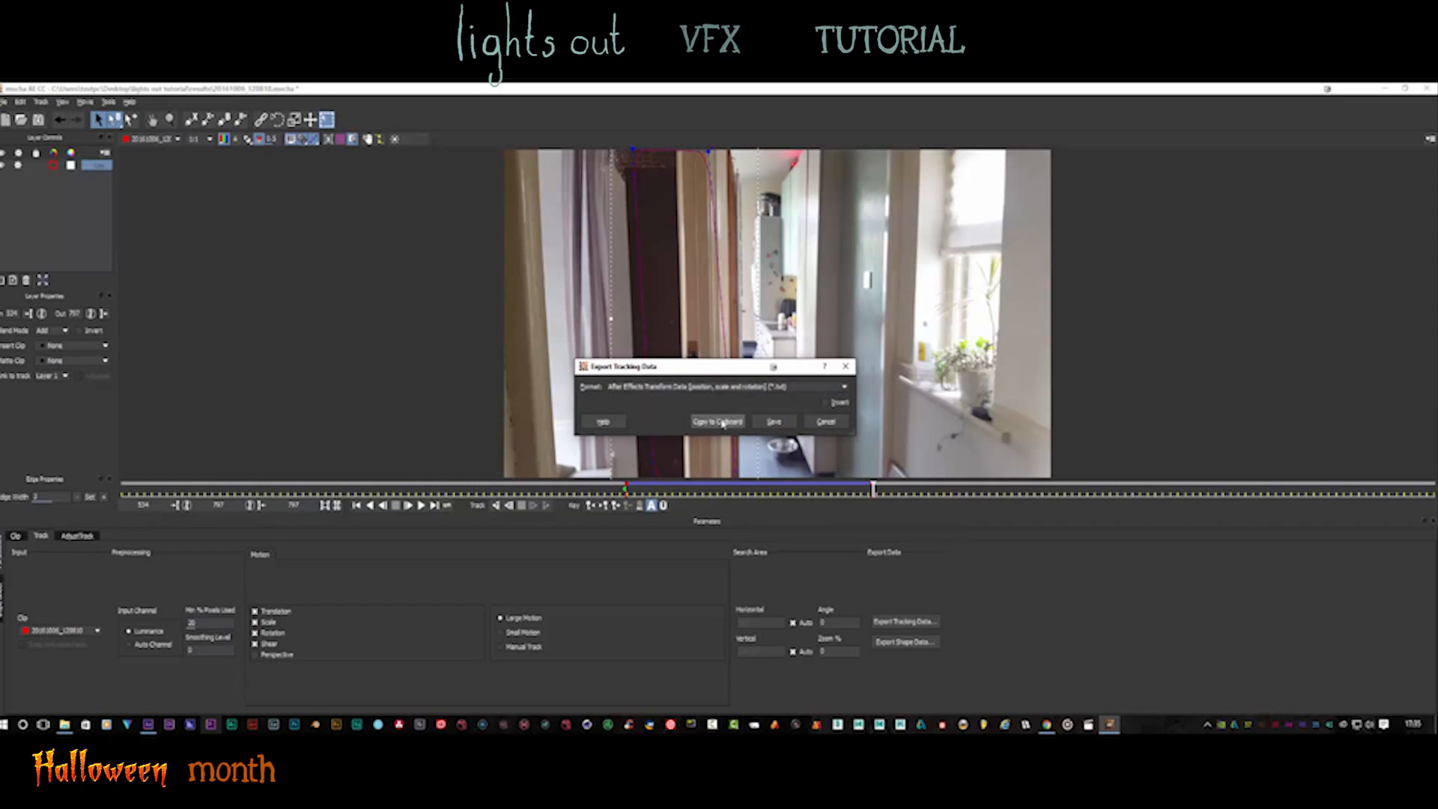
pyautogui.click(718, 421)
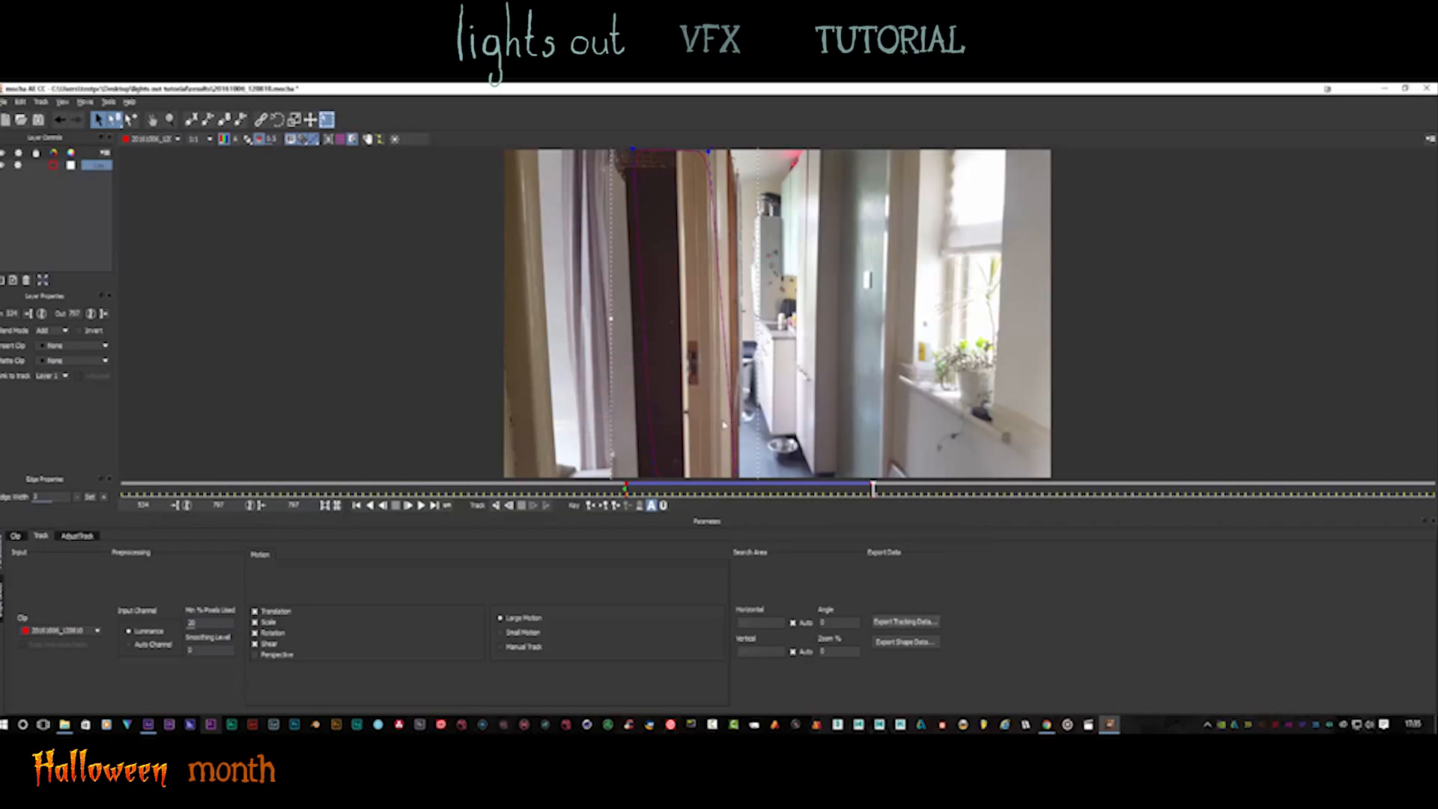
# Switch to After Effects and paste the tracking data onto the mocha diana track null
pyautogui.click(148, 725)
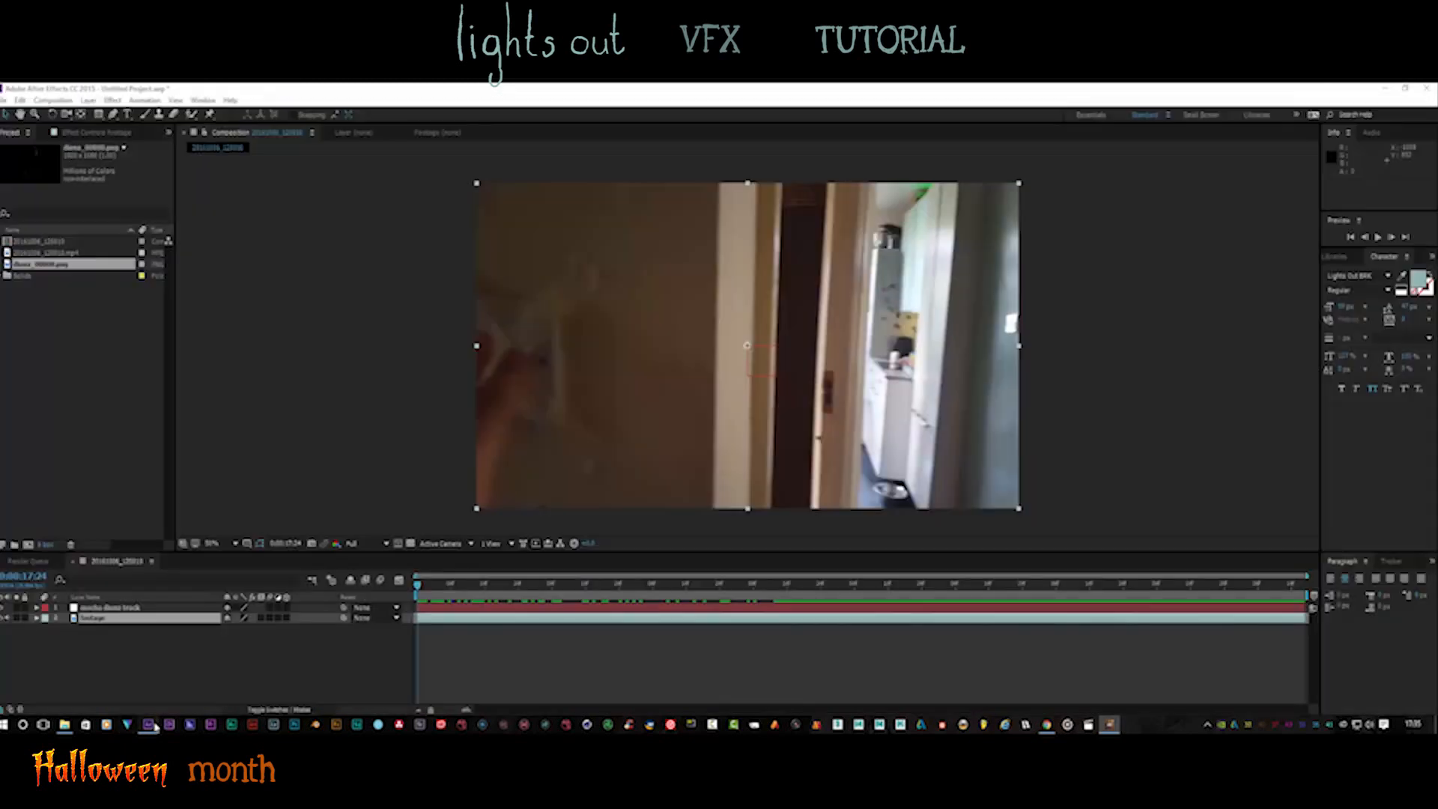
pyautogui.click(146, 609)
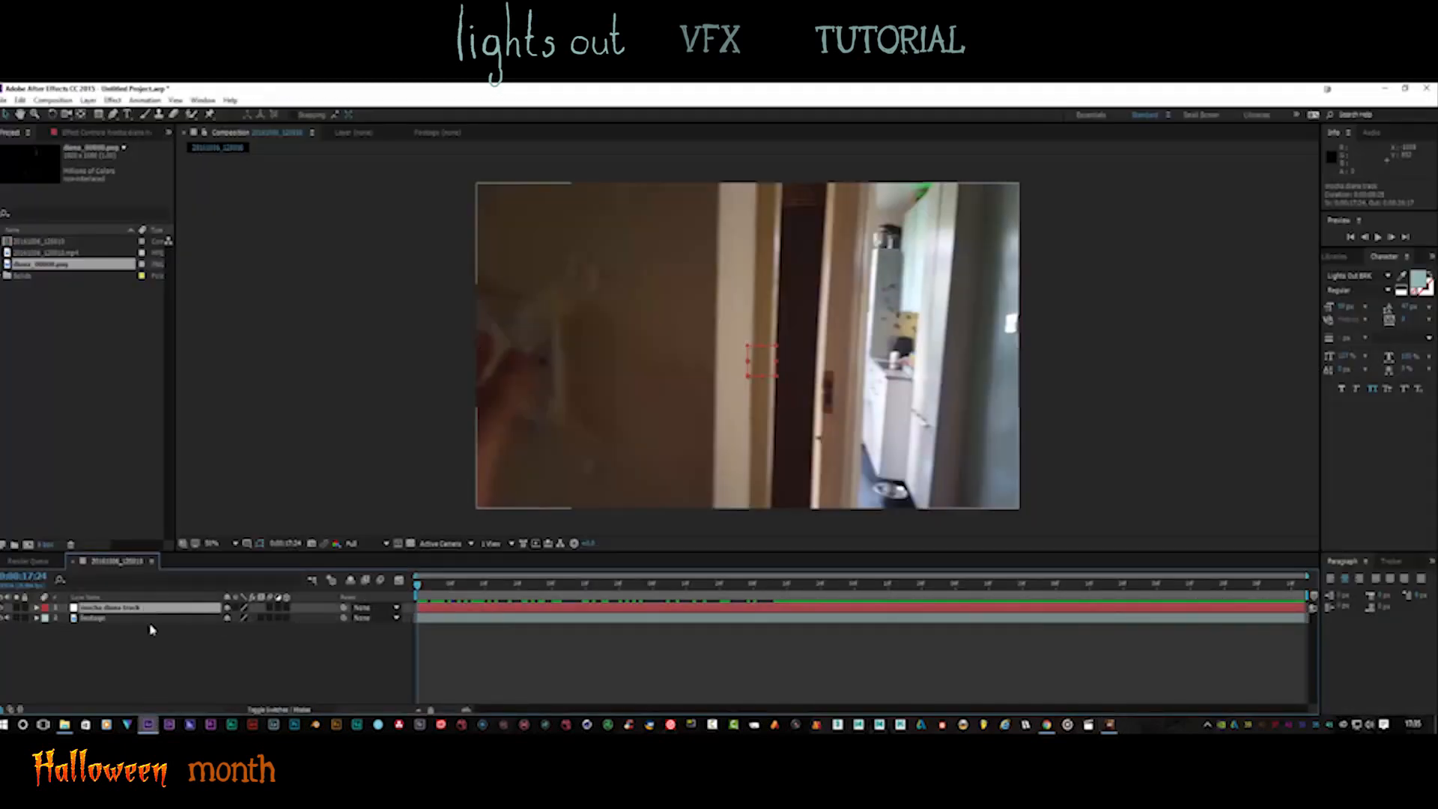
pyautogui.hotkey('ctrl', 'v')
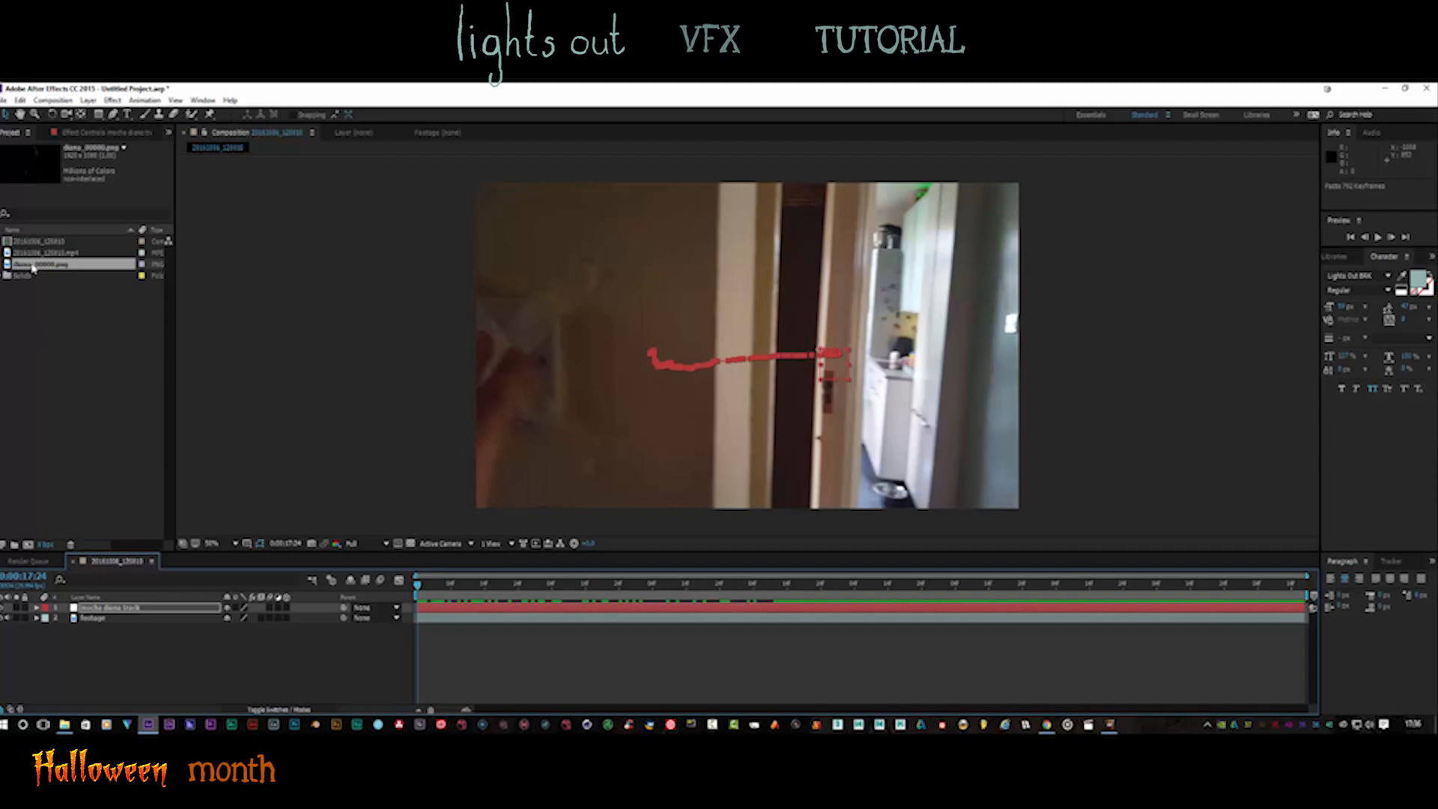
# Place diana_00000.png in the composition over the doorway and draw a closed Pen tool mask around the dark figure's outline
pyautogui.moveTo(33, 267); pyautogui.dragTo(827, 356)
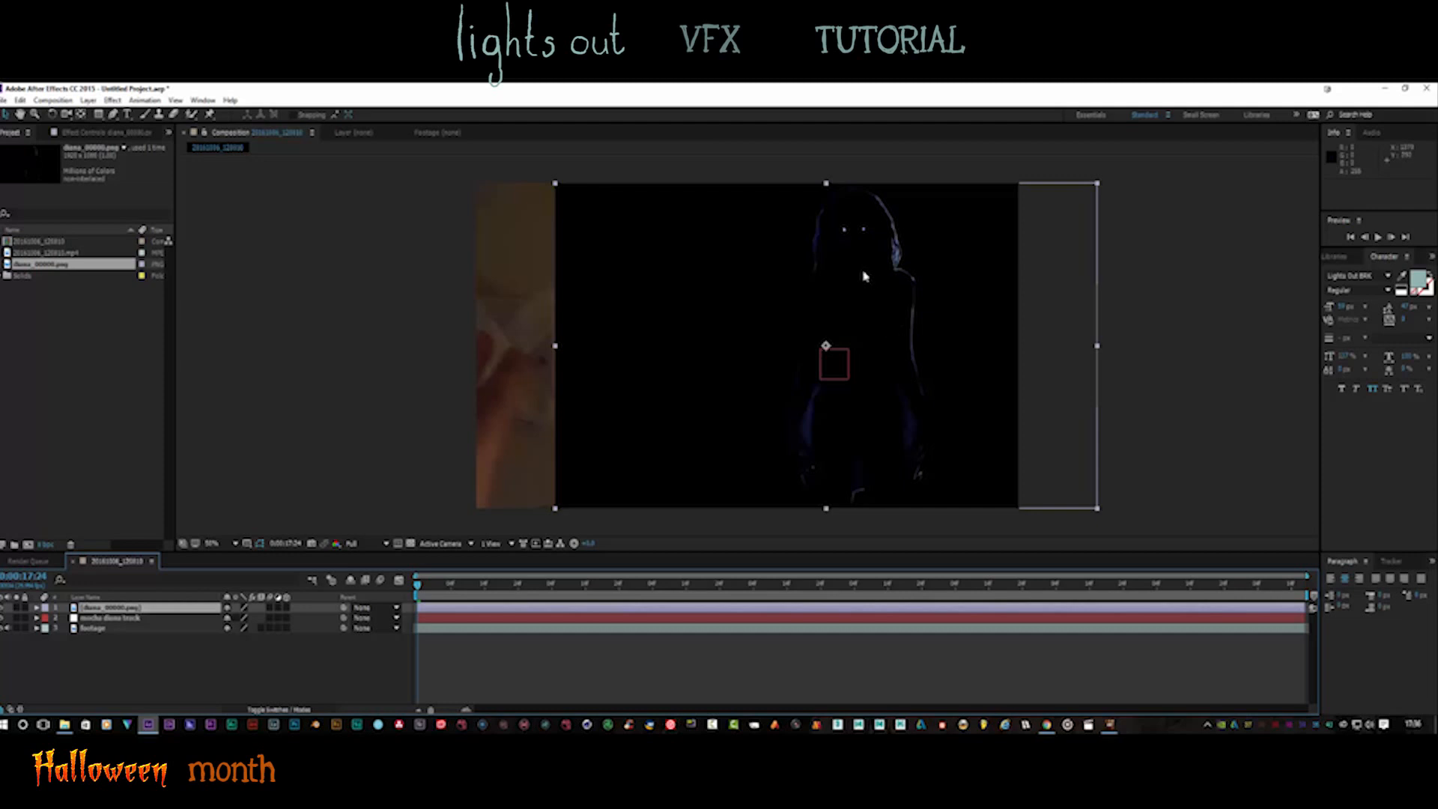
pyautogui.click(115, 116)
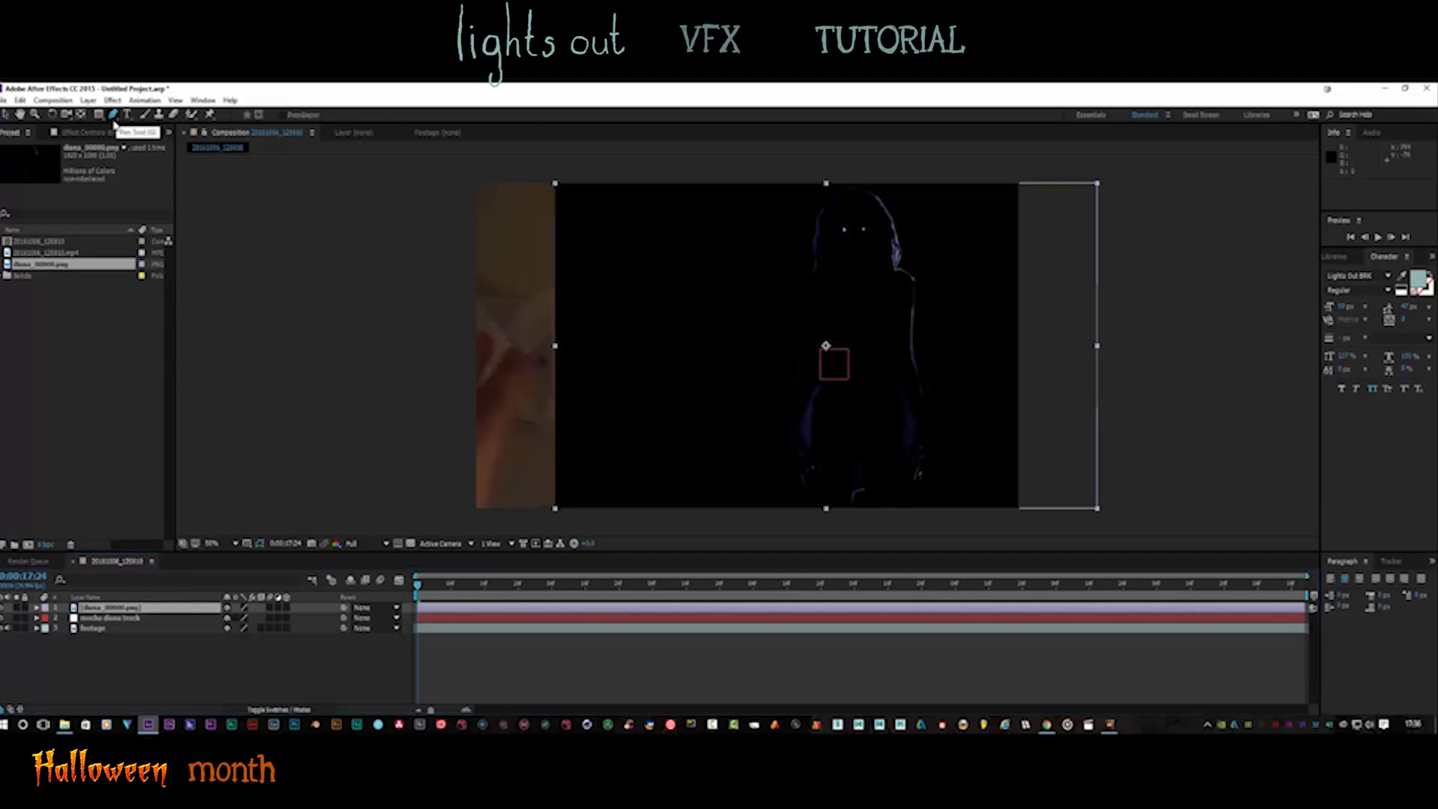
pyautogui.click(815, 506)
pyautogui.click(803, 478)
pyautogui.click(797, 442)
pyautogui.click(806, 402)
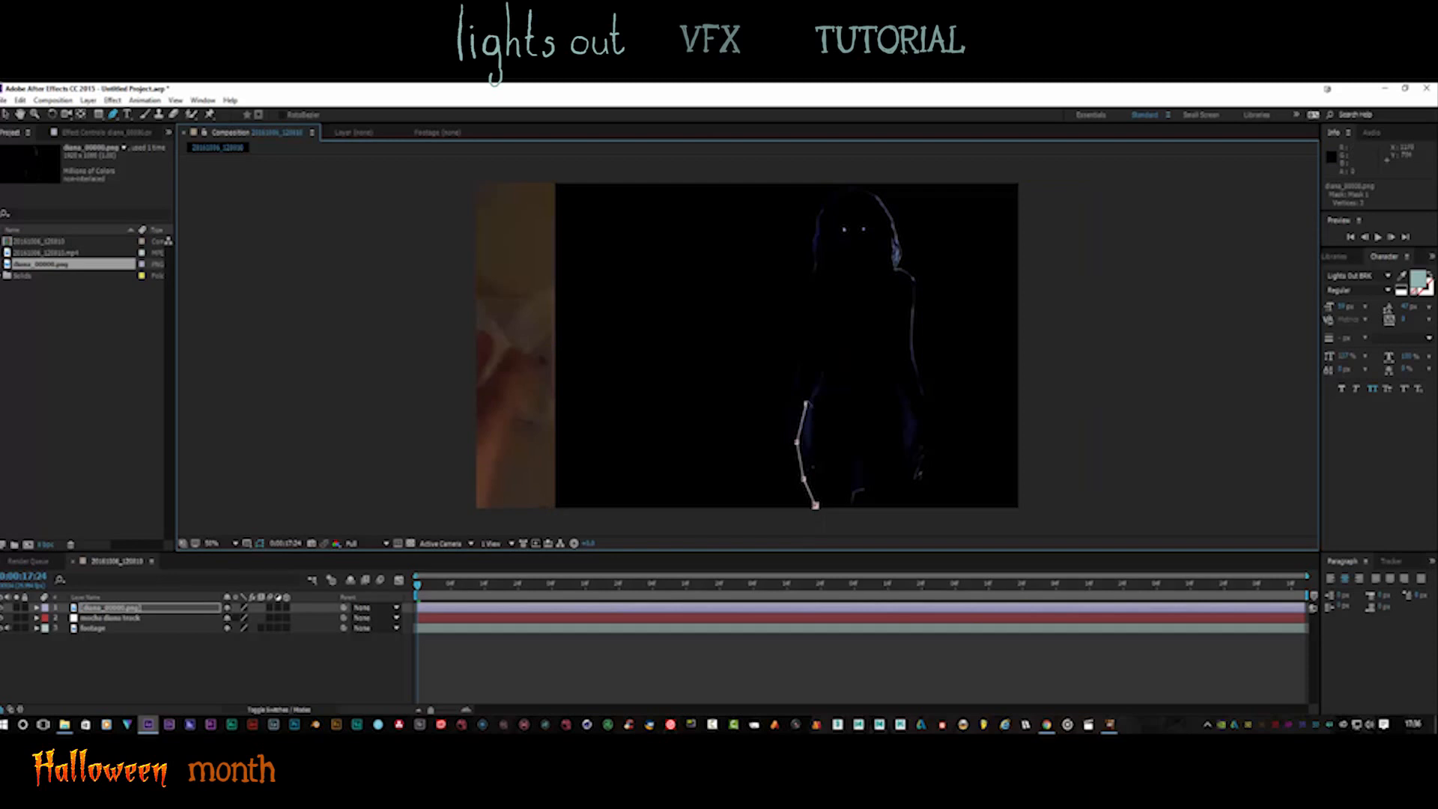
pyautogui.click(810, 341)
pyautogui.click(812, 310)
pyautogui.click(812, 285)
pyautogui.click(816, 268)
pyautogui.click(815, 237)
pyautogui.click(825, 200)
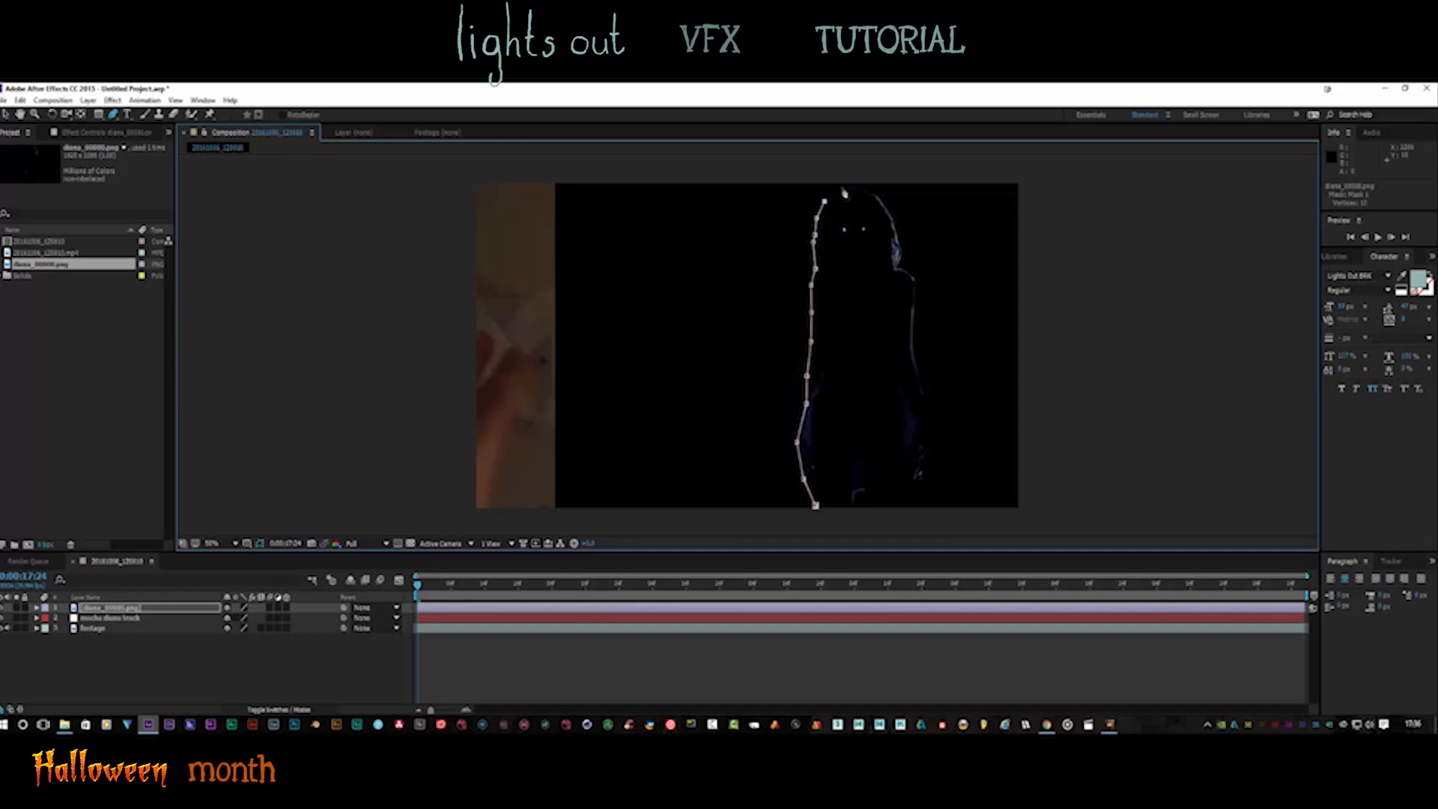
pyautogui.click(843, 187)
pyautogui.click(870, 191)
pyautogui.click(898, 231)
pyautogui.click(895, 225)
pyautogui.click(902, 262)
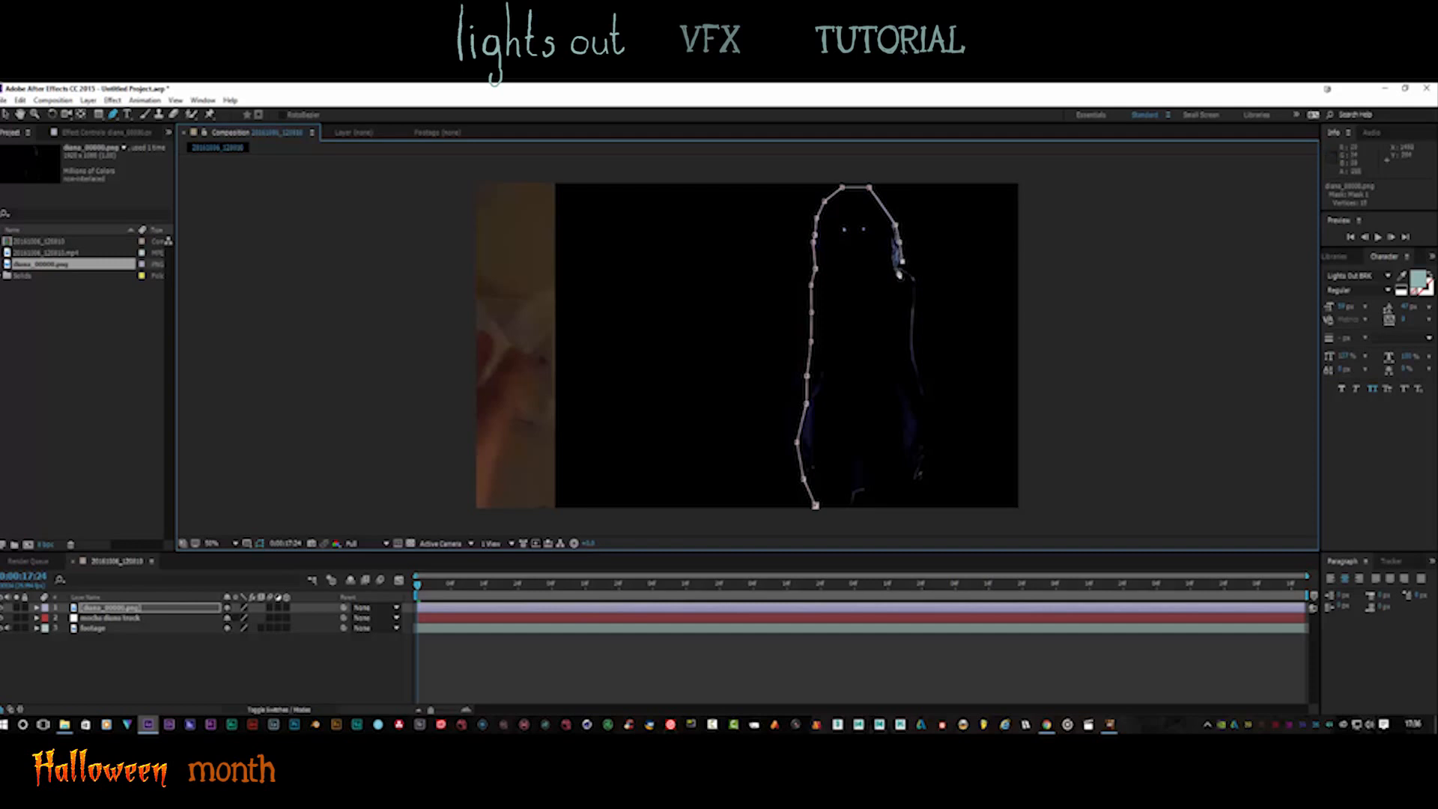
pyautogui.click(896, 267)
pyautogui.click(913, 277)
pyautogui.click(917, 301)
pyautogui.click(913, 336)
pyautogui.click(920, 375)
pyautogui.click(926, 390)
pyautogui.click(926, 408)
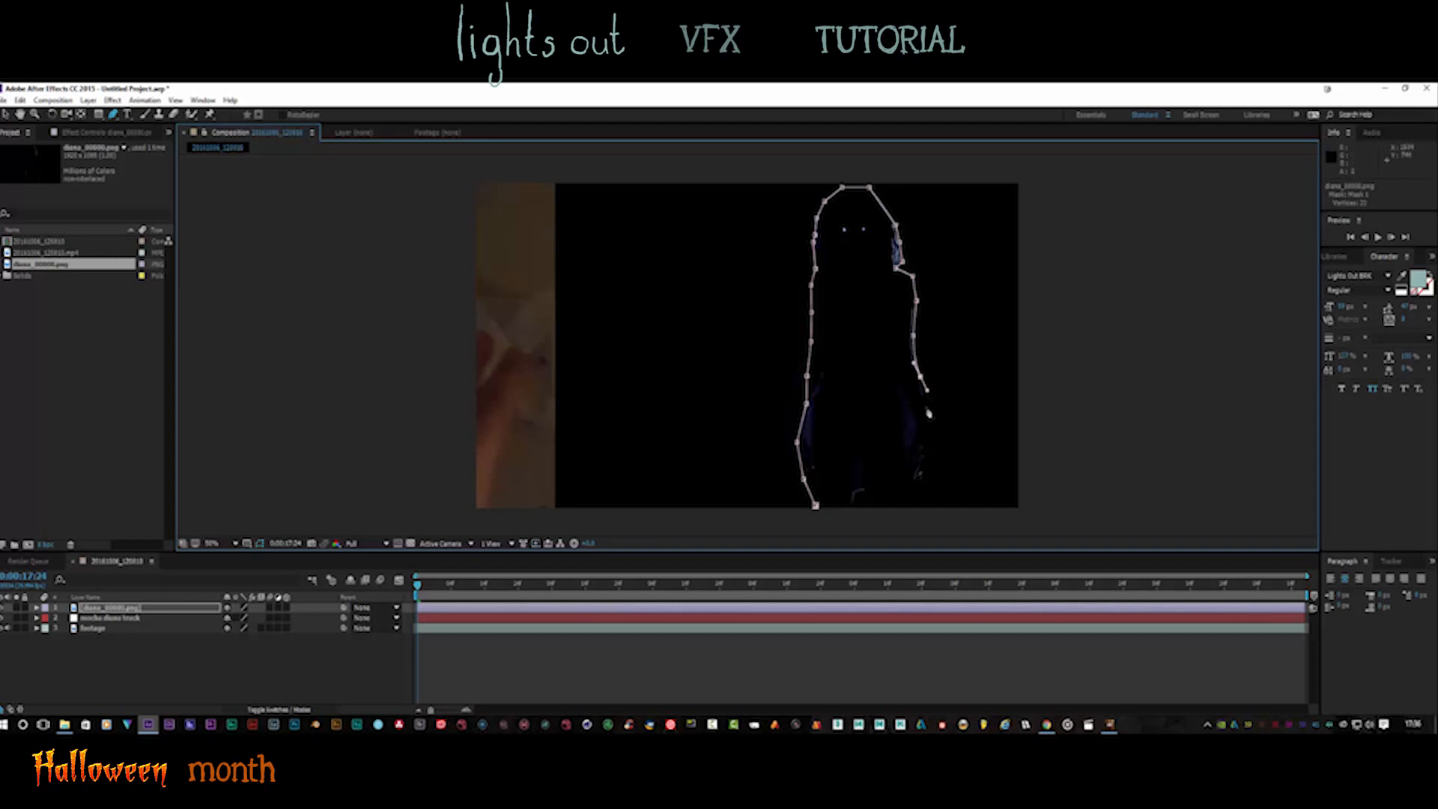
pyautogui.click(928, 440)
pyautogui.click(923, 470)
pyautogui.click(915, 495)
pyautogui.click(900, 515)
pyautogui.click(871, 514)
pyautogui.click(865, 488)
pyautogui.click(847, 507)
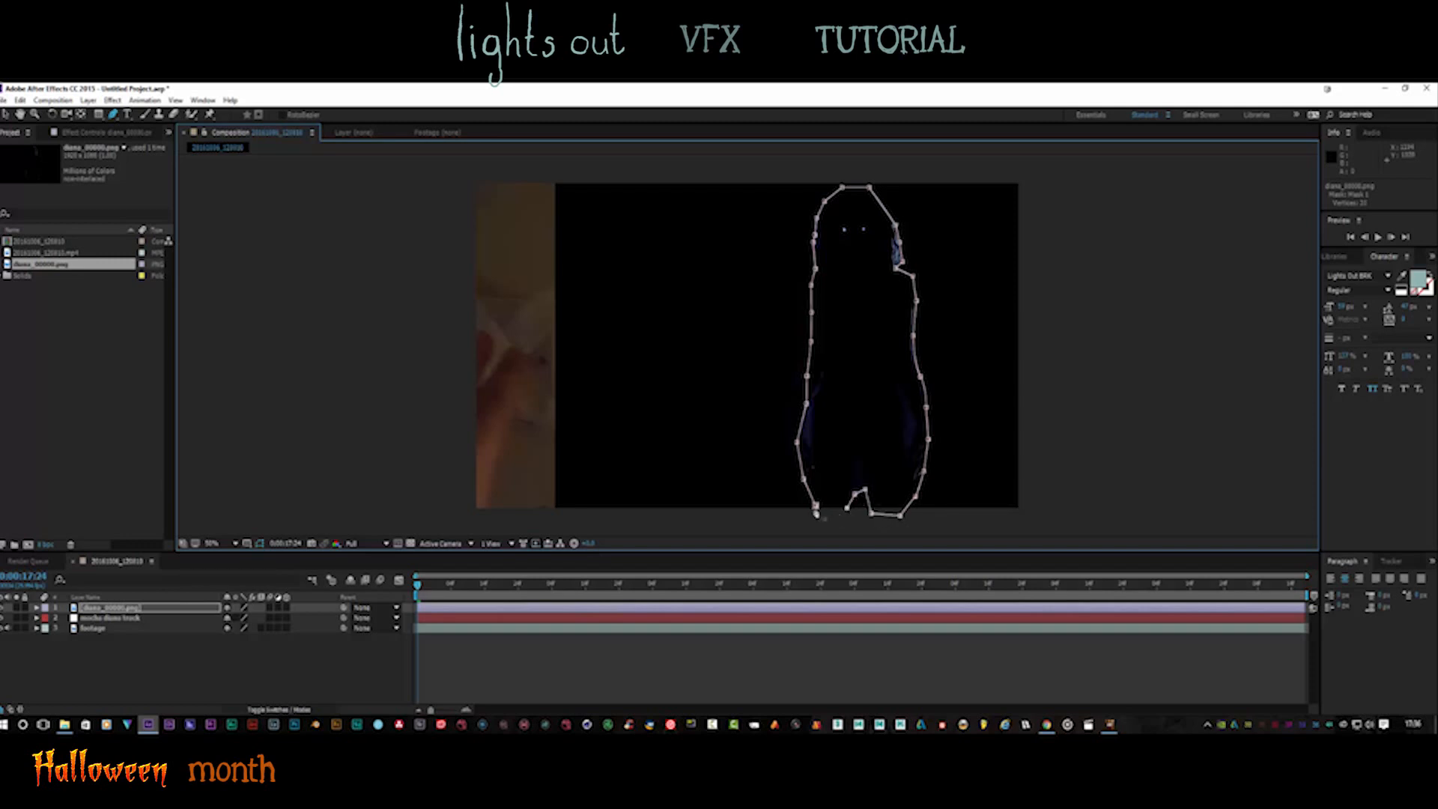
pyautogui.click(815, 506)
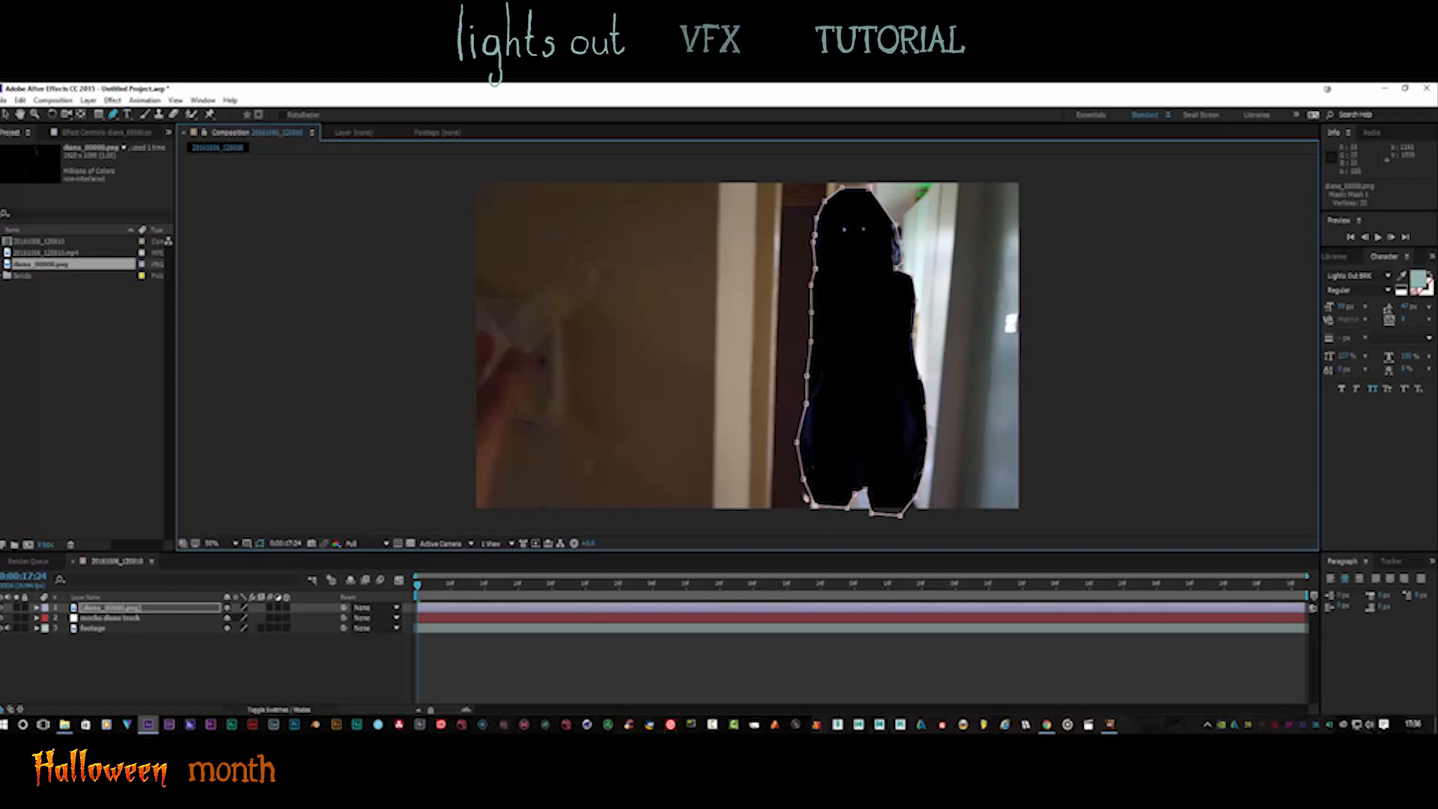
# Reveal the mask feather of the diana_00000.png layer and increase it to soften the figure's edges
pyautogui.press('f')
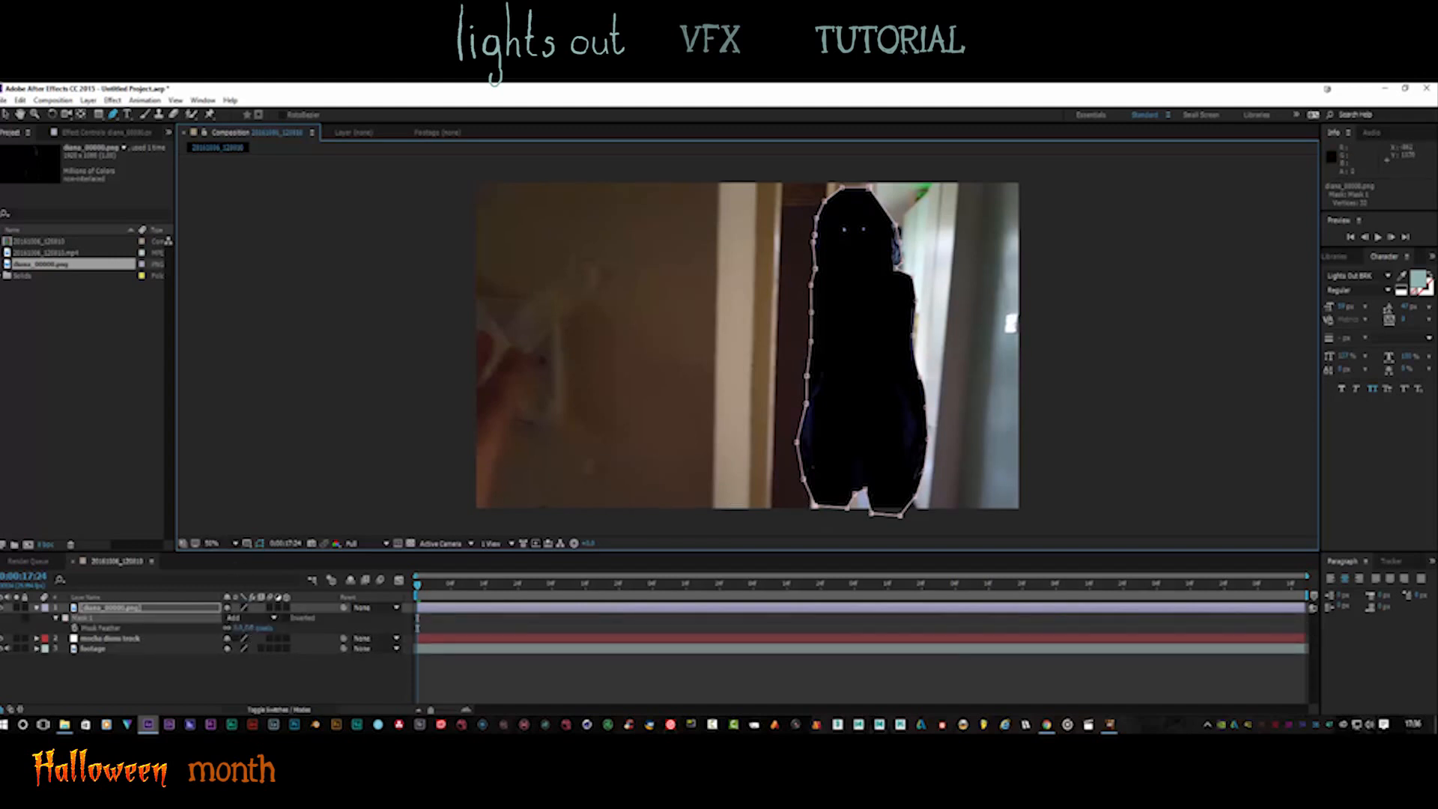
pyautogui.moveTo(238, 628); pyautogui.dragTo(256, 629)
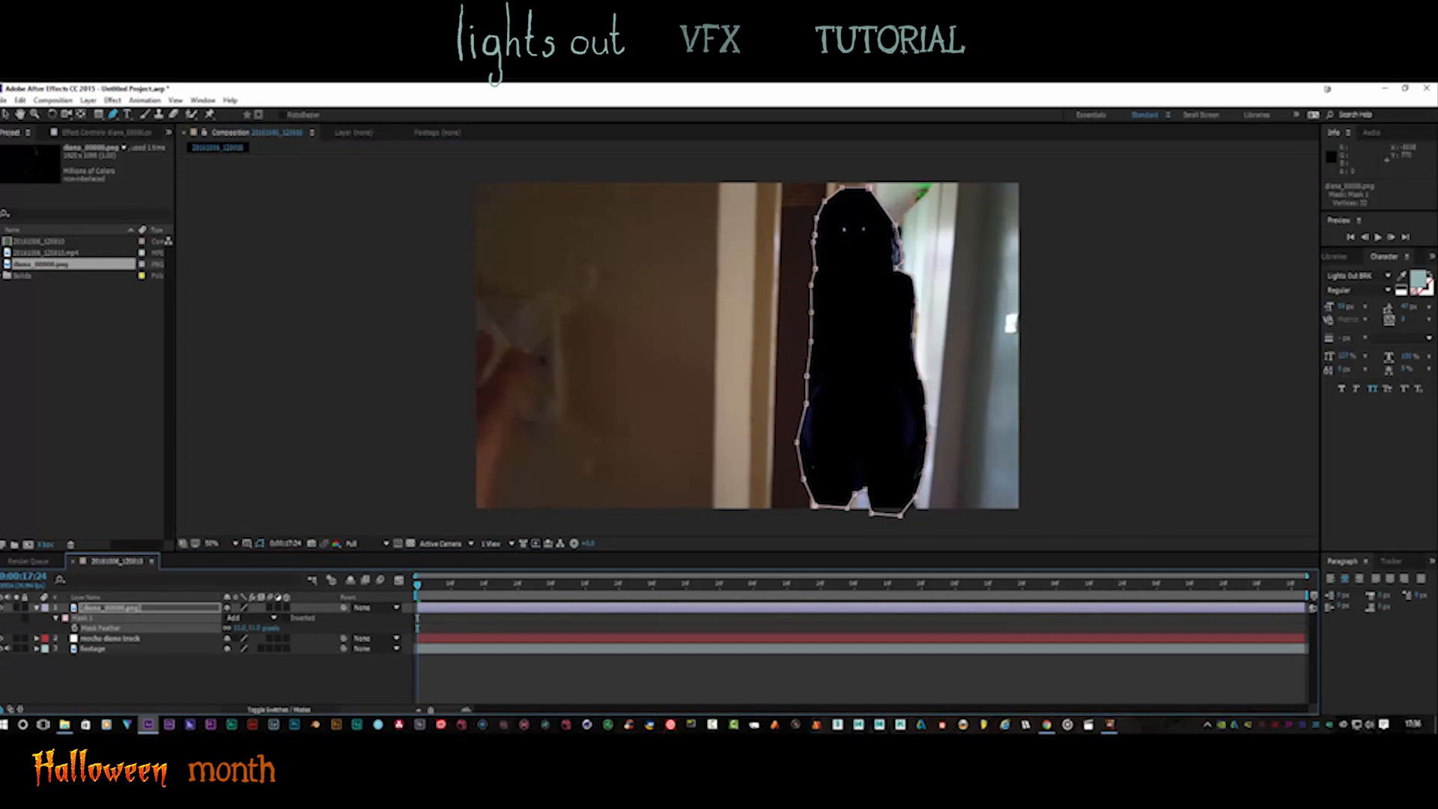
# Hide the mask outline, move the figure down and across into the dark doorway, and show the outline again
pyautogui.click(5, 113)
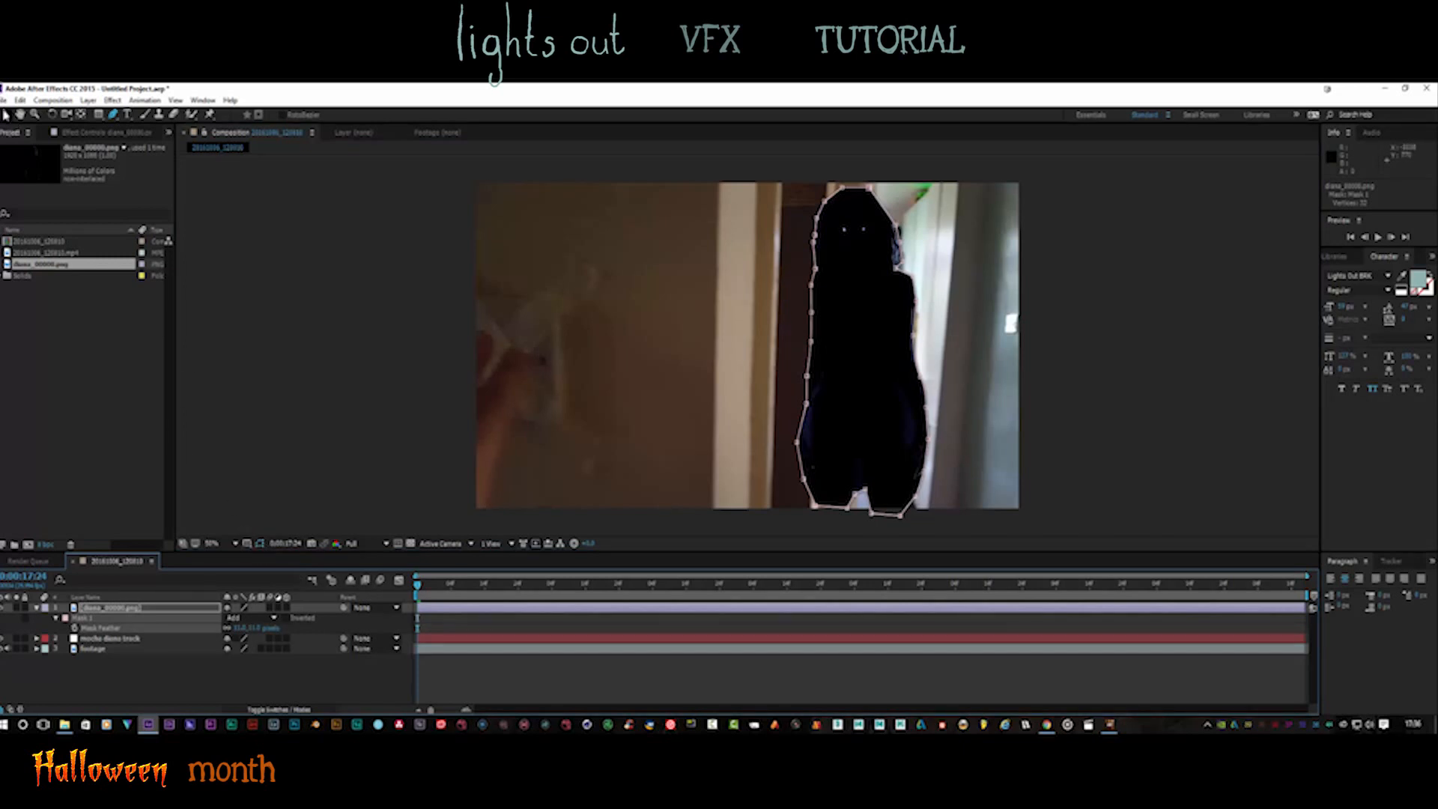
pyautogui.click(259, 545)
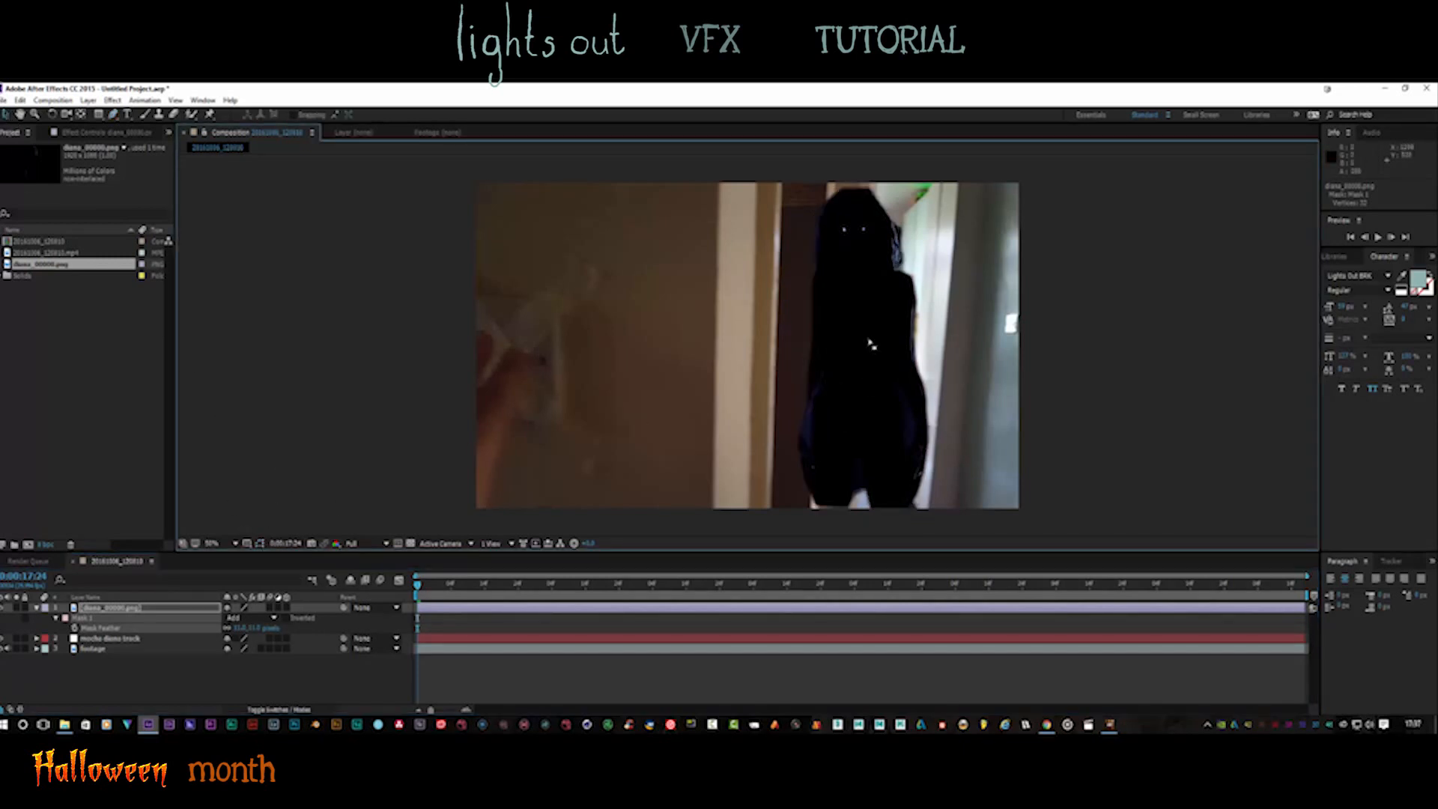
pyautogui.moveTo(833, 364)
pyautogui.mouseDown()
pyautogui.moveTo(792, 390)
pyautogui.moveTo(850, 360)
pyautogui.mouseUp()
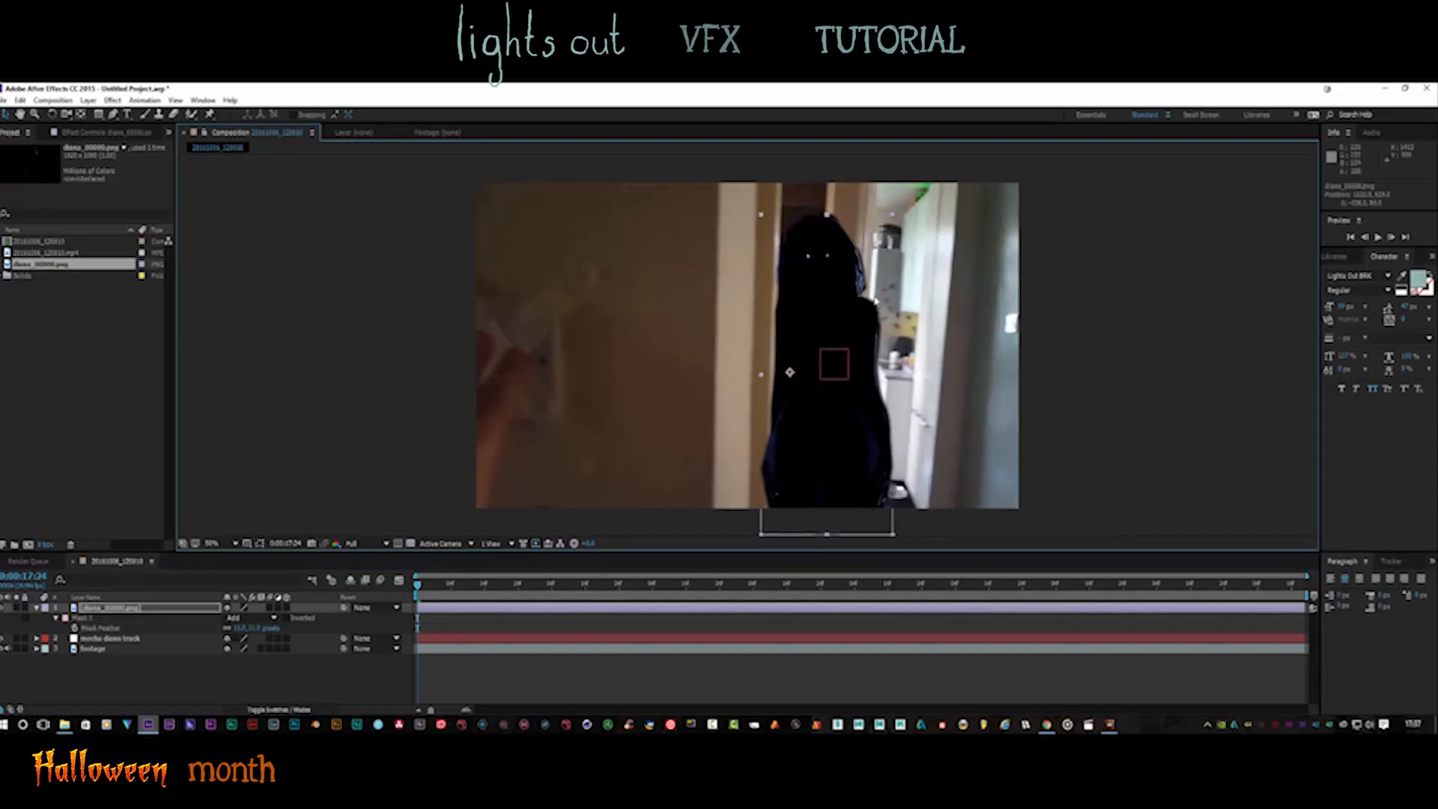
pyautogui.click(260, 545)
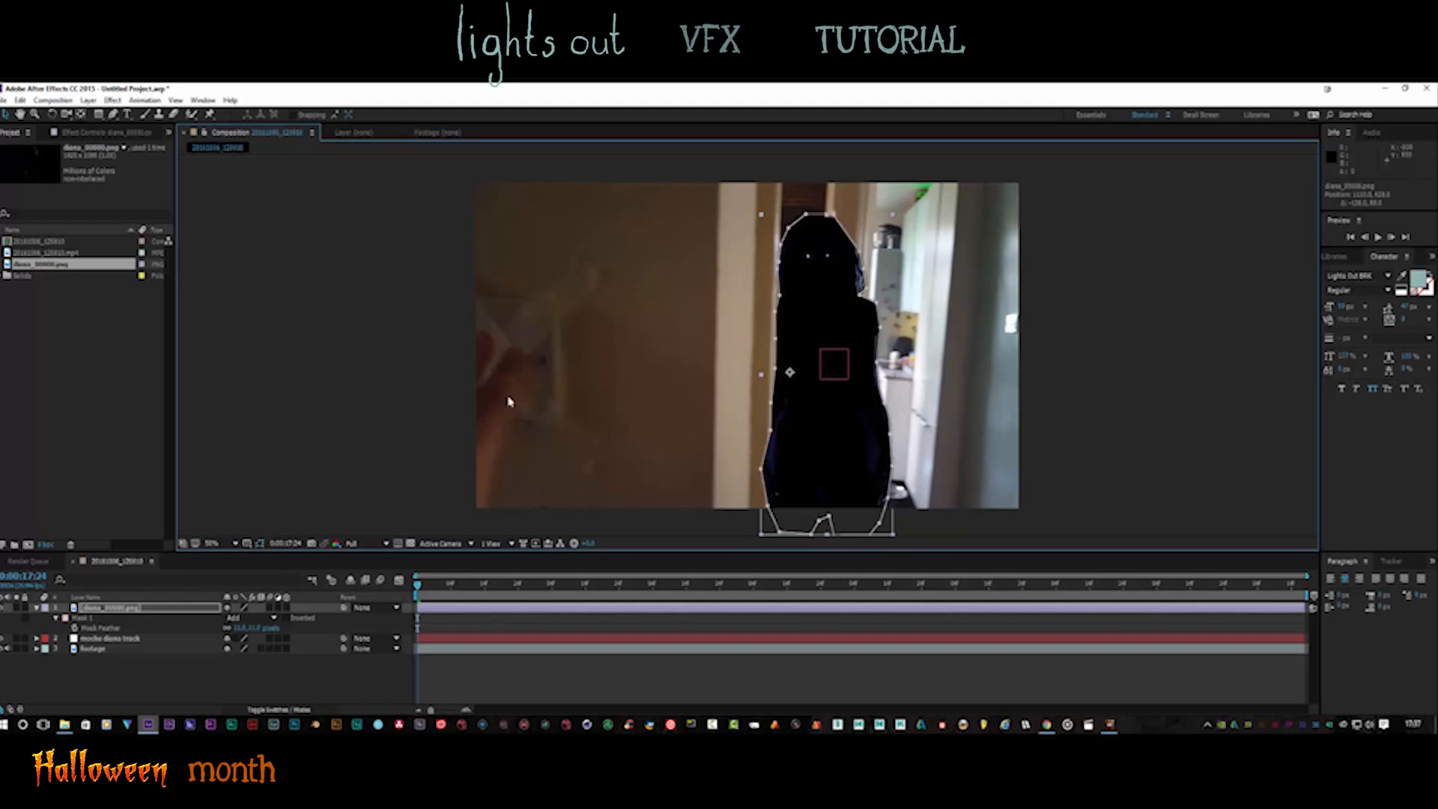
# Increase the feather of the figure's mask further and deselect the layer
pyautogui.click(864, 288)
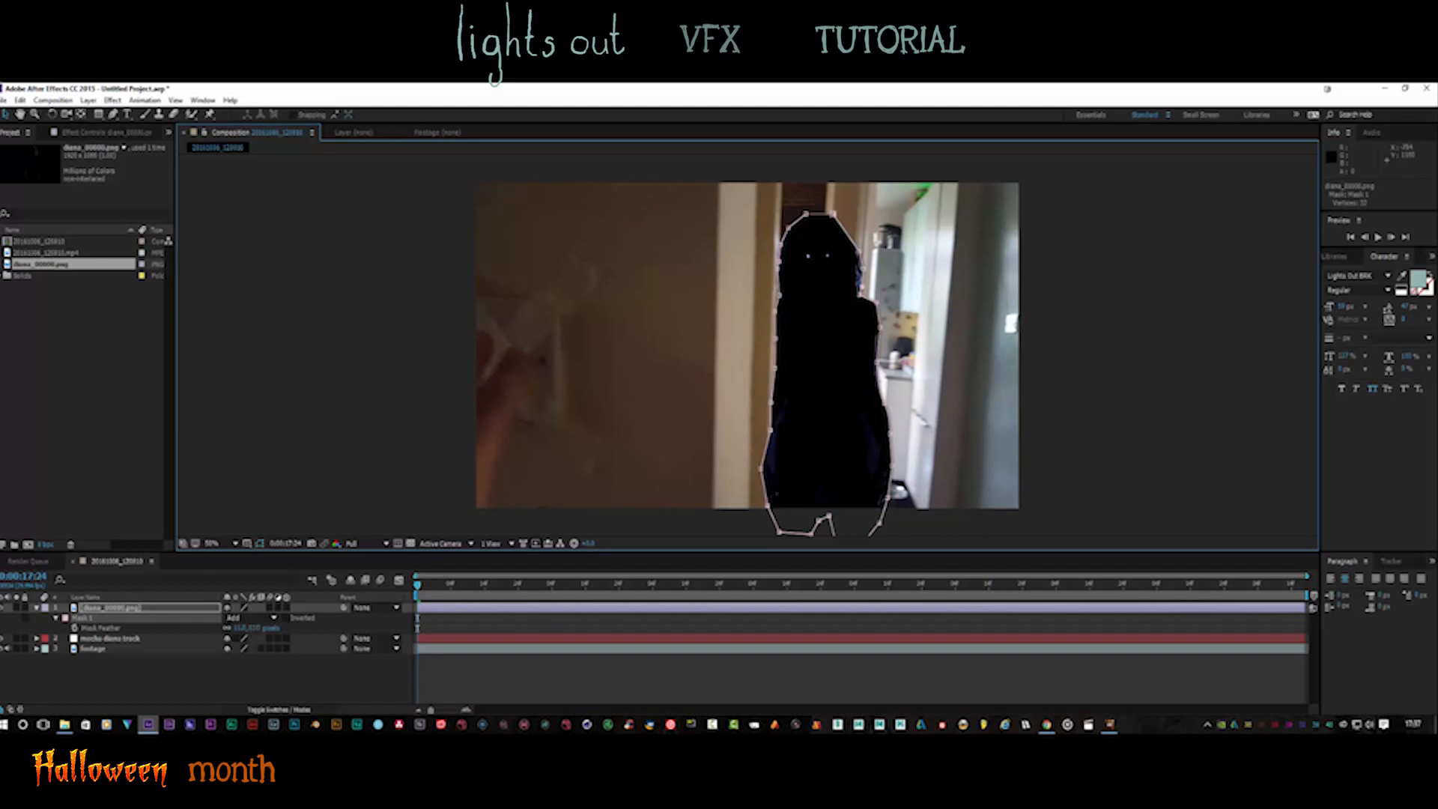
pyautogui.moveTo(241, 628); pyautogui.dragTo(256, 628)
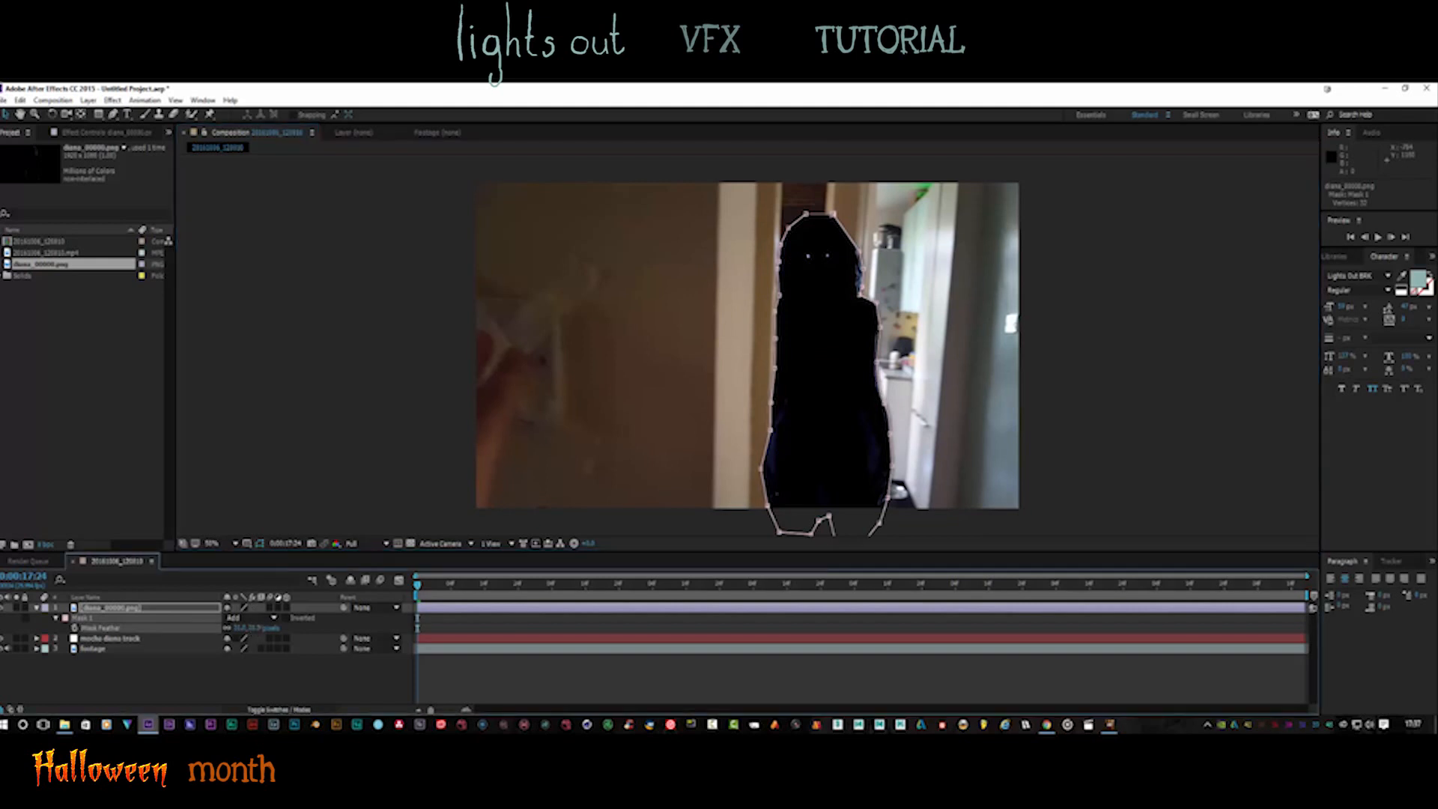
pyautogui.click(409, 504)
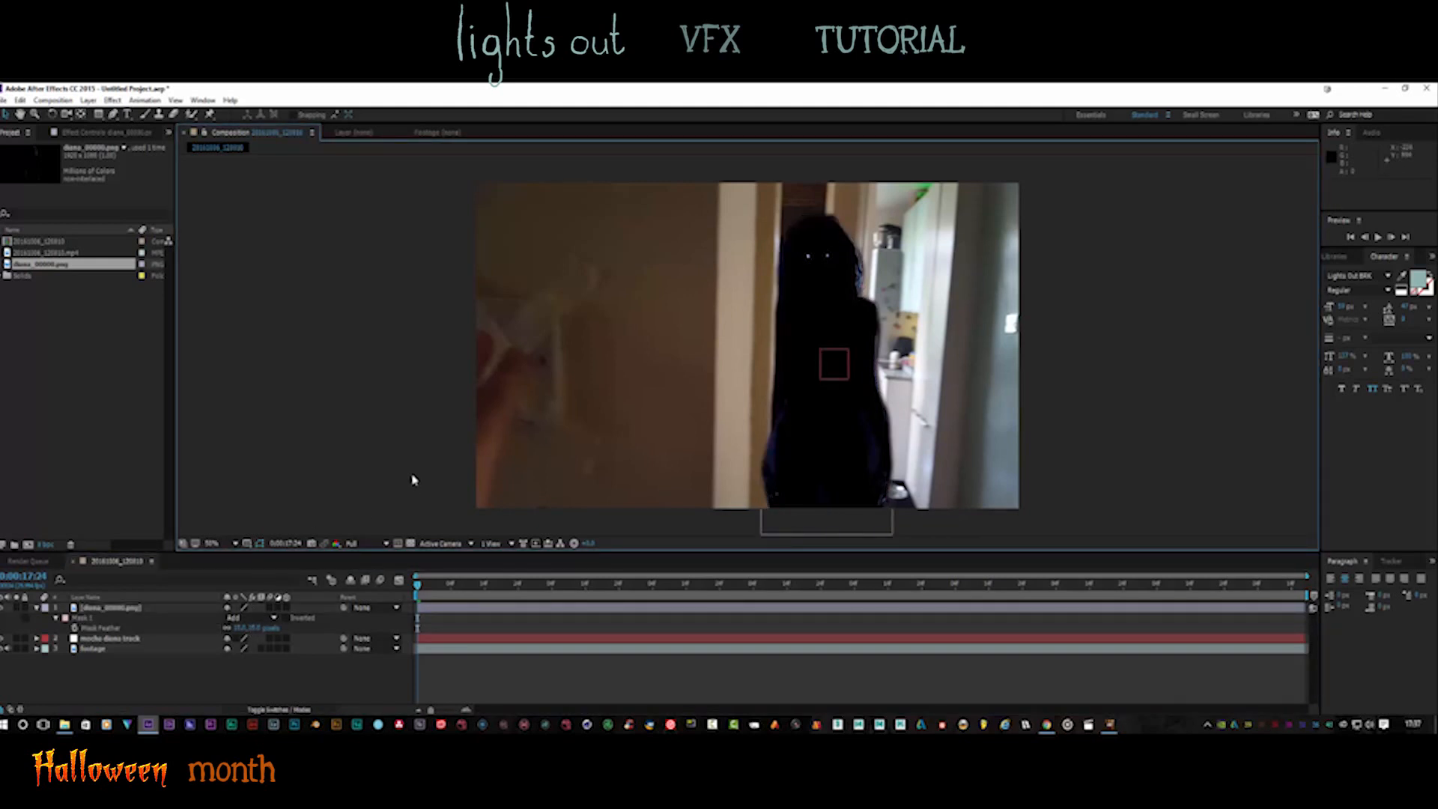
# Collapse the diana_00000.png layer, parent it to the mocha diana track null, and preview the tracked motion
pyautogui.click(36, 608)
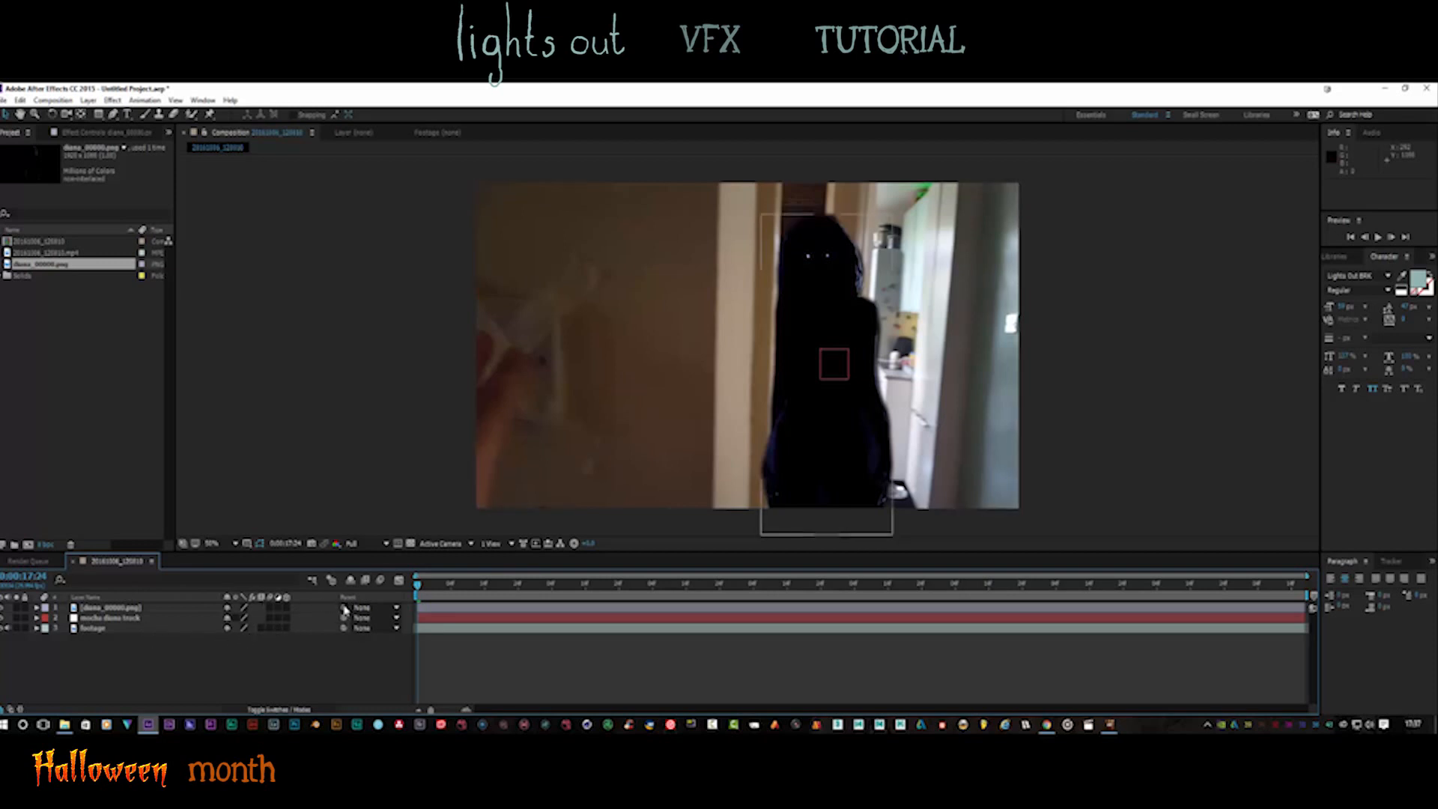
pyautogui.moveTo(344, 609); pyautogui.dragTo(145, 625)
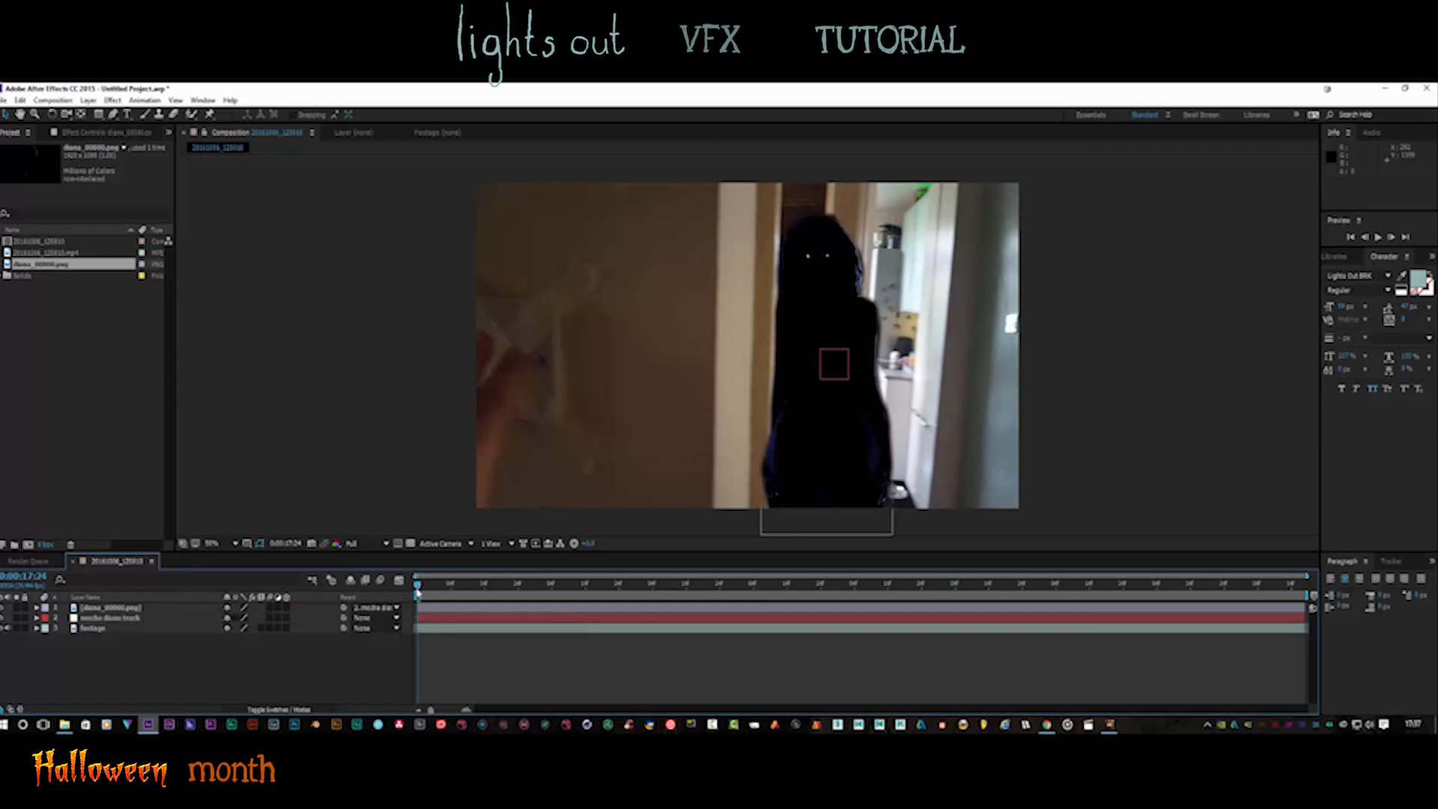
pyautogui.moveTo(419, 585)
pyautogui.mouseDown()
pyautogui.moveTo(738, 576)
pyautogui.moveTo(417, 575)
pyautogui.mouseUp()
# Apply the Curves color correction effect to the footage layer
pyautogui.click(92, 630)
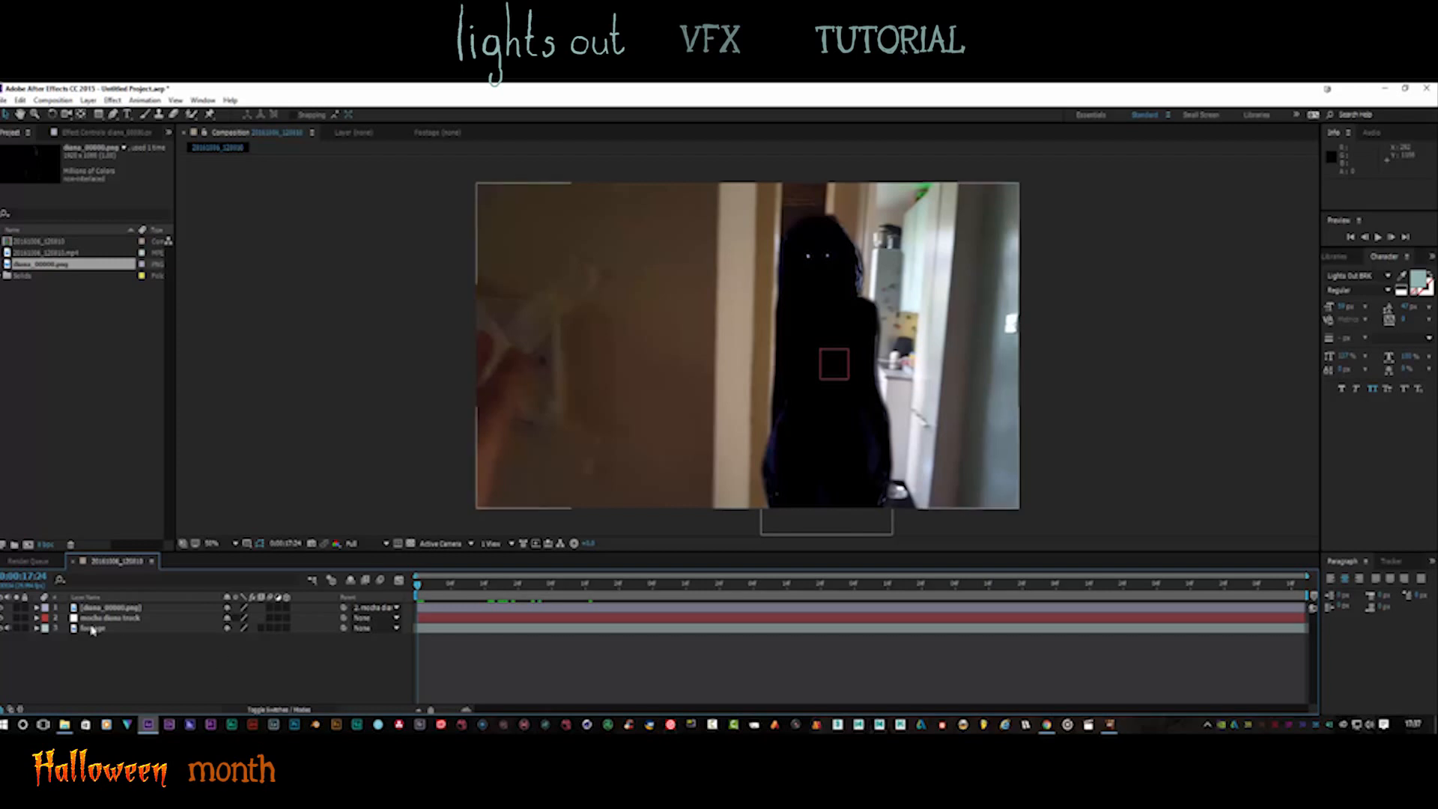
pyautogui.click(93, 629)
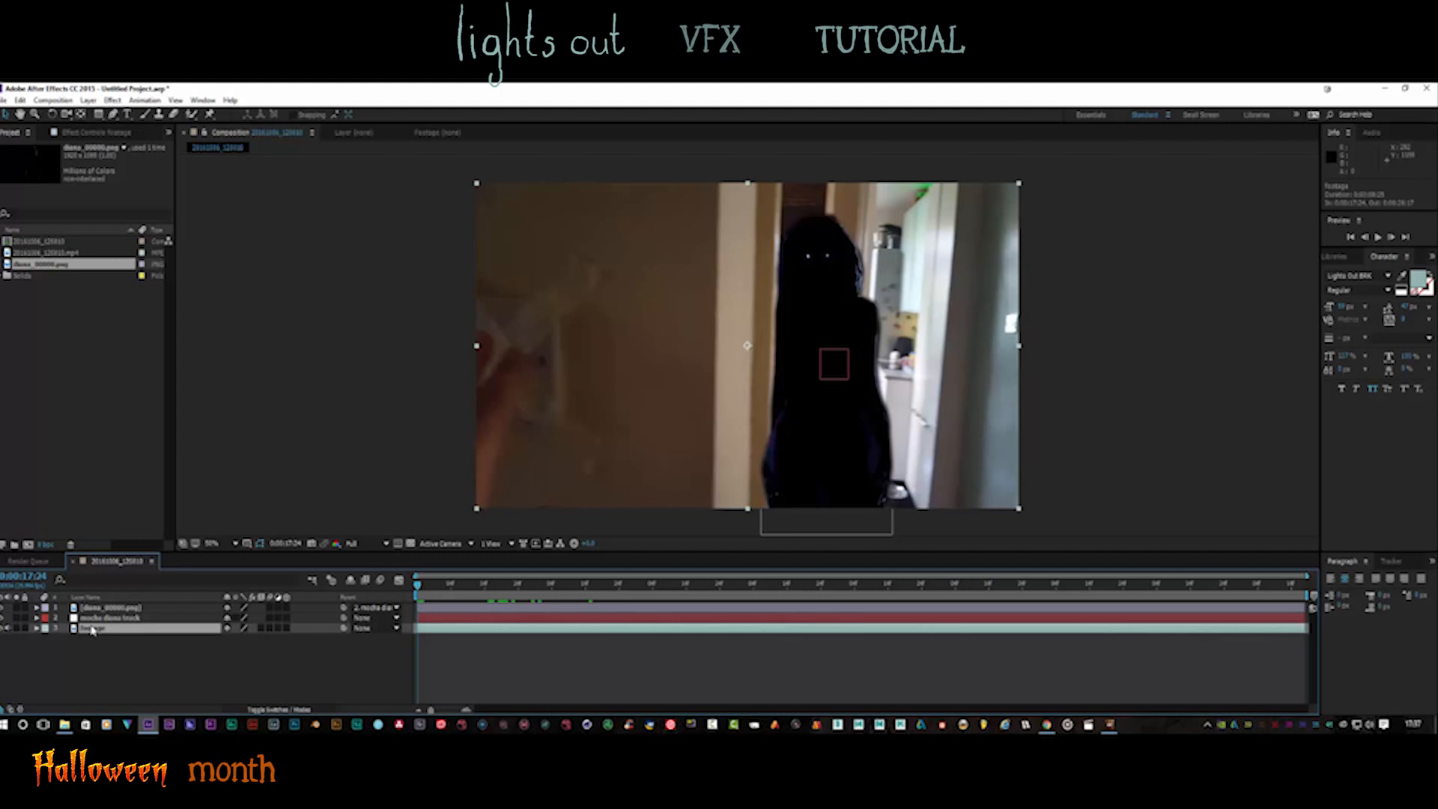
pyautogui.rightClick(92, 629)
pyautogui.moveTo(150, 321)
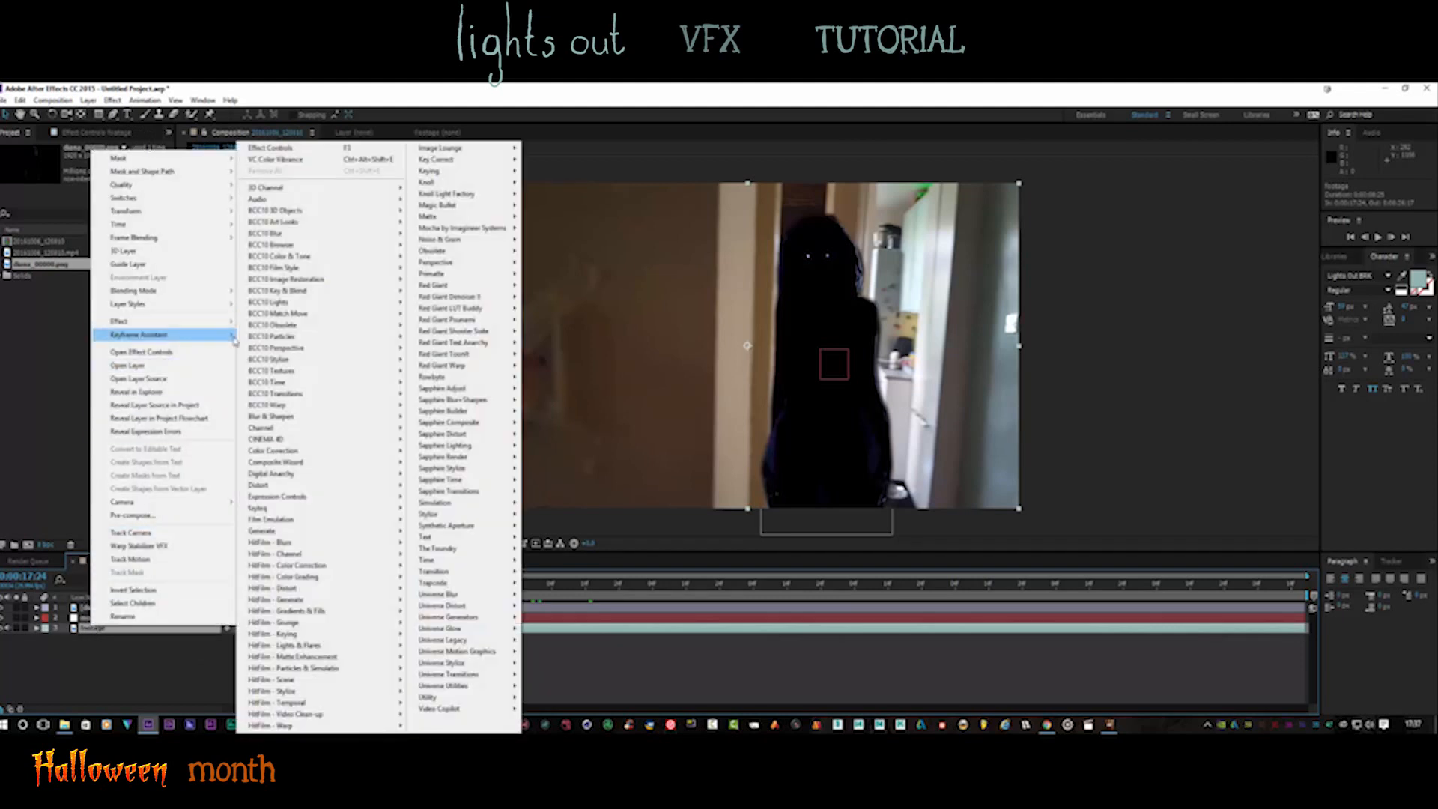
pyautogui.moveTo(389, 452)
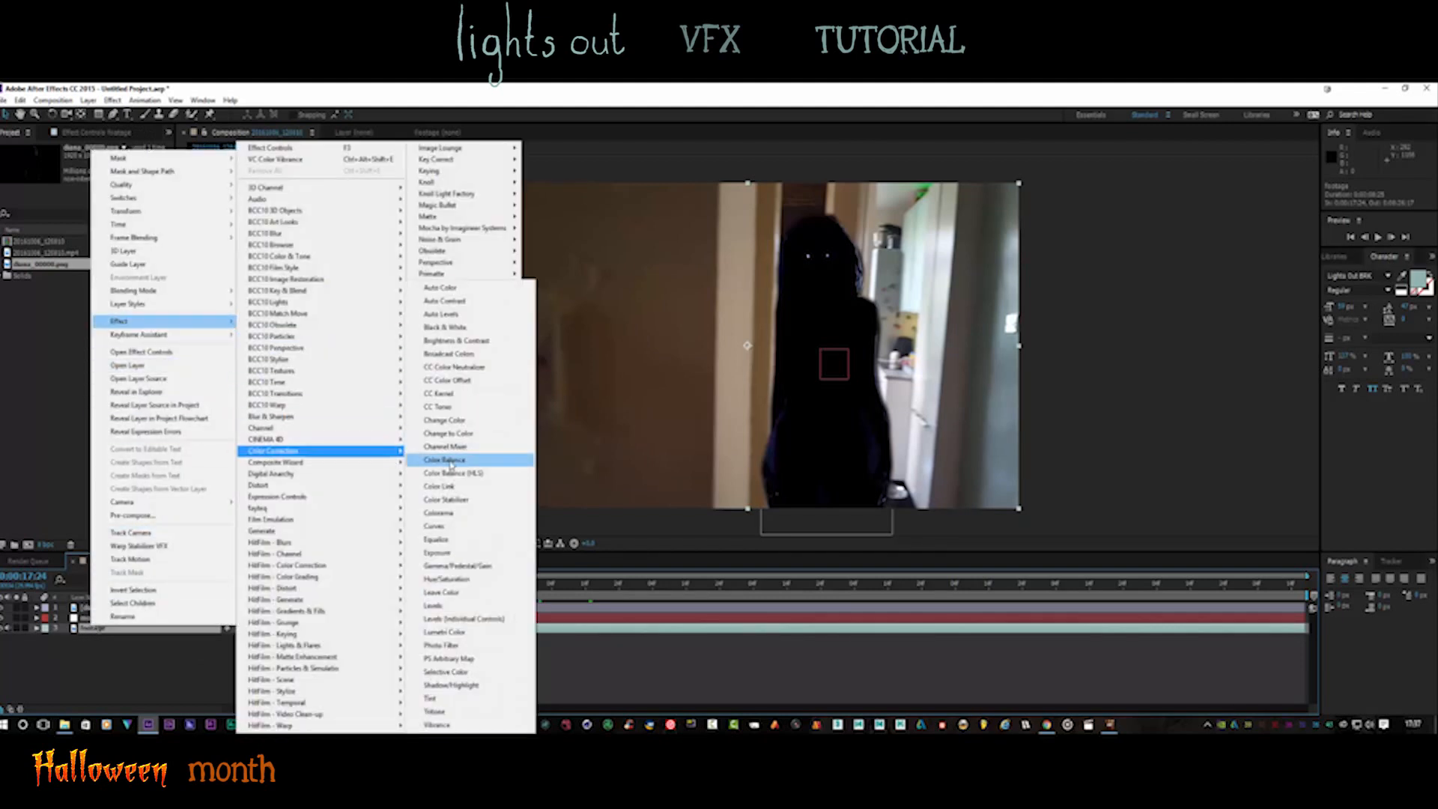
pyautogui.click(435, 527)
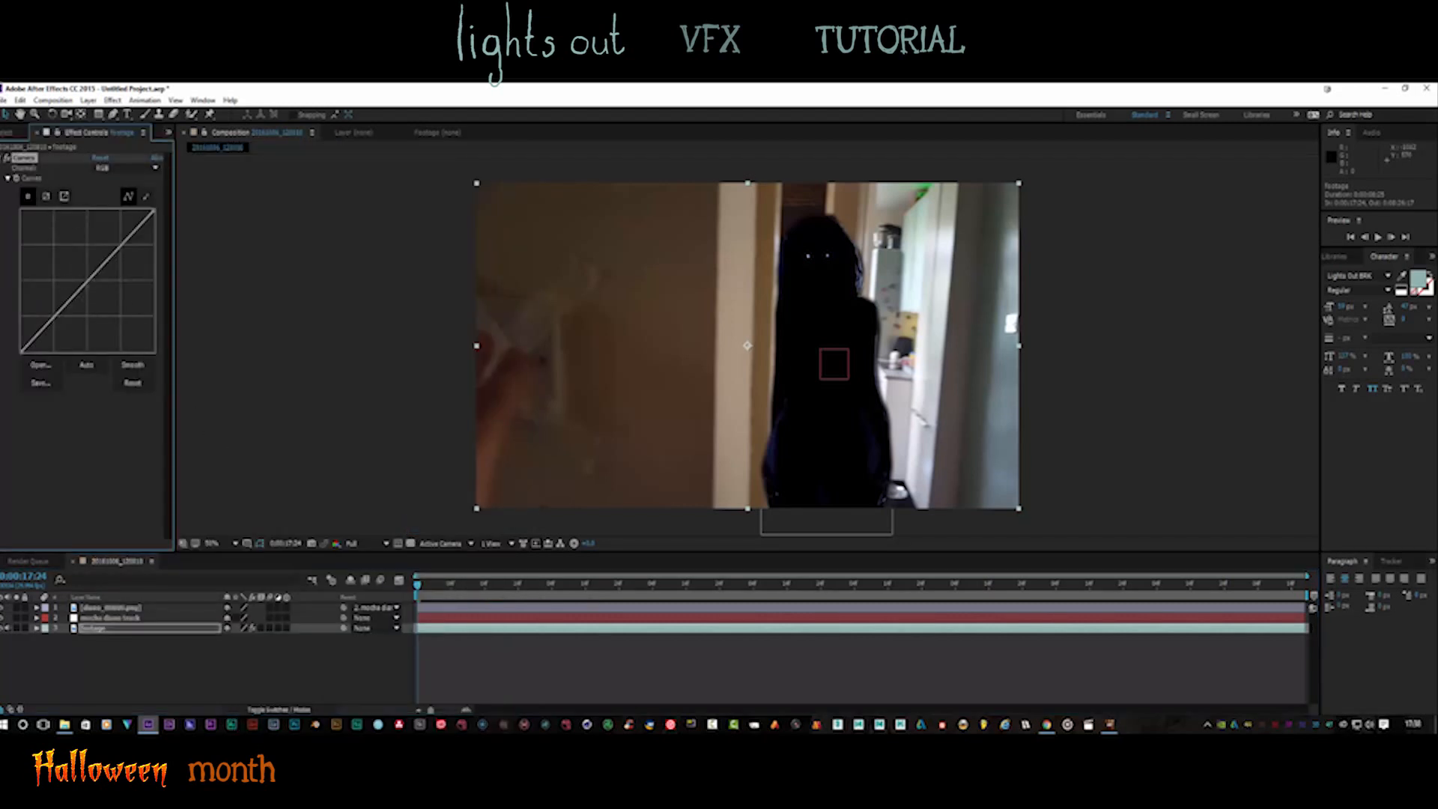
# Darken the footage by bending its RGB curve down, and crush the shadows further with extra curve points at 0:00:19:11
pyautogui.moveTo(87, 281); pyautogui.dragTo(120, 309)
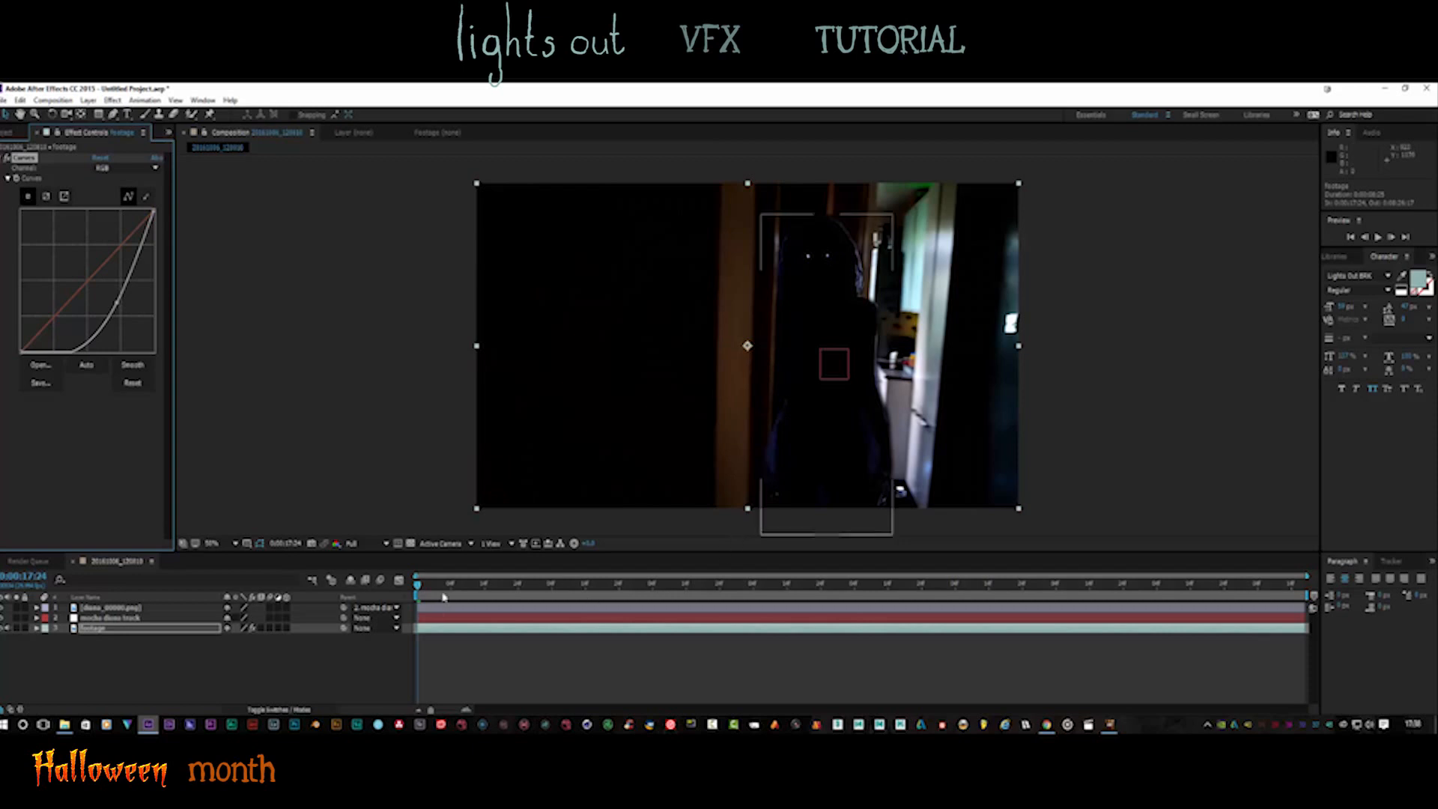
pyautogui.moveTo(417, 589); pyautogui.dragTo(575, 590)
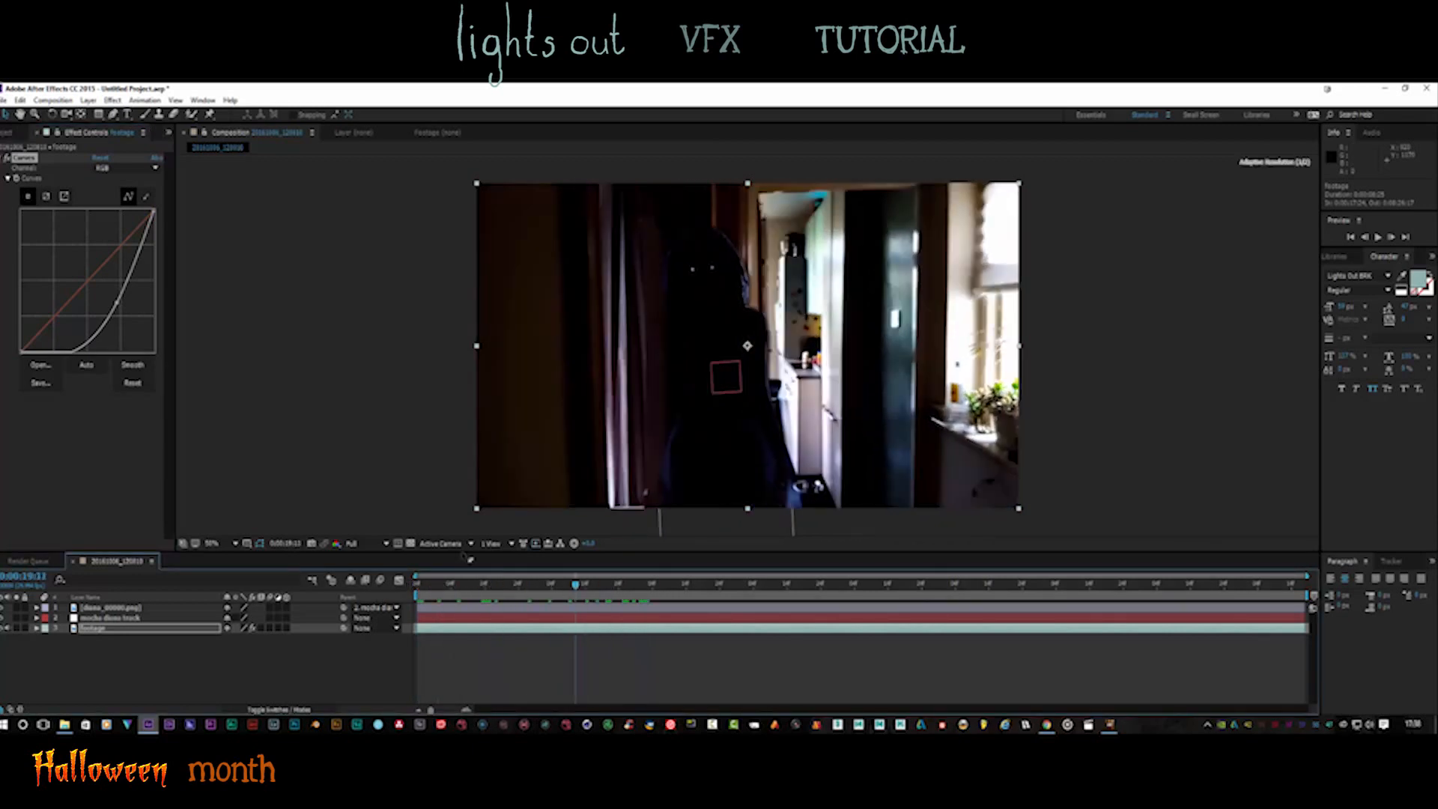
pyautogui.moveTo(129, 285)
pyautogui.mouseDown()
pyautogui.moveTo(138, 295)
pyautogui.moveTo(124, 279)
pyautogui.mouseUp()
pyautogui.moveTo(100, 338); pyautogui.dragTo(114, 340)
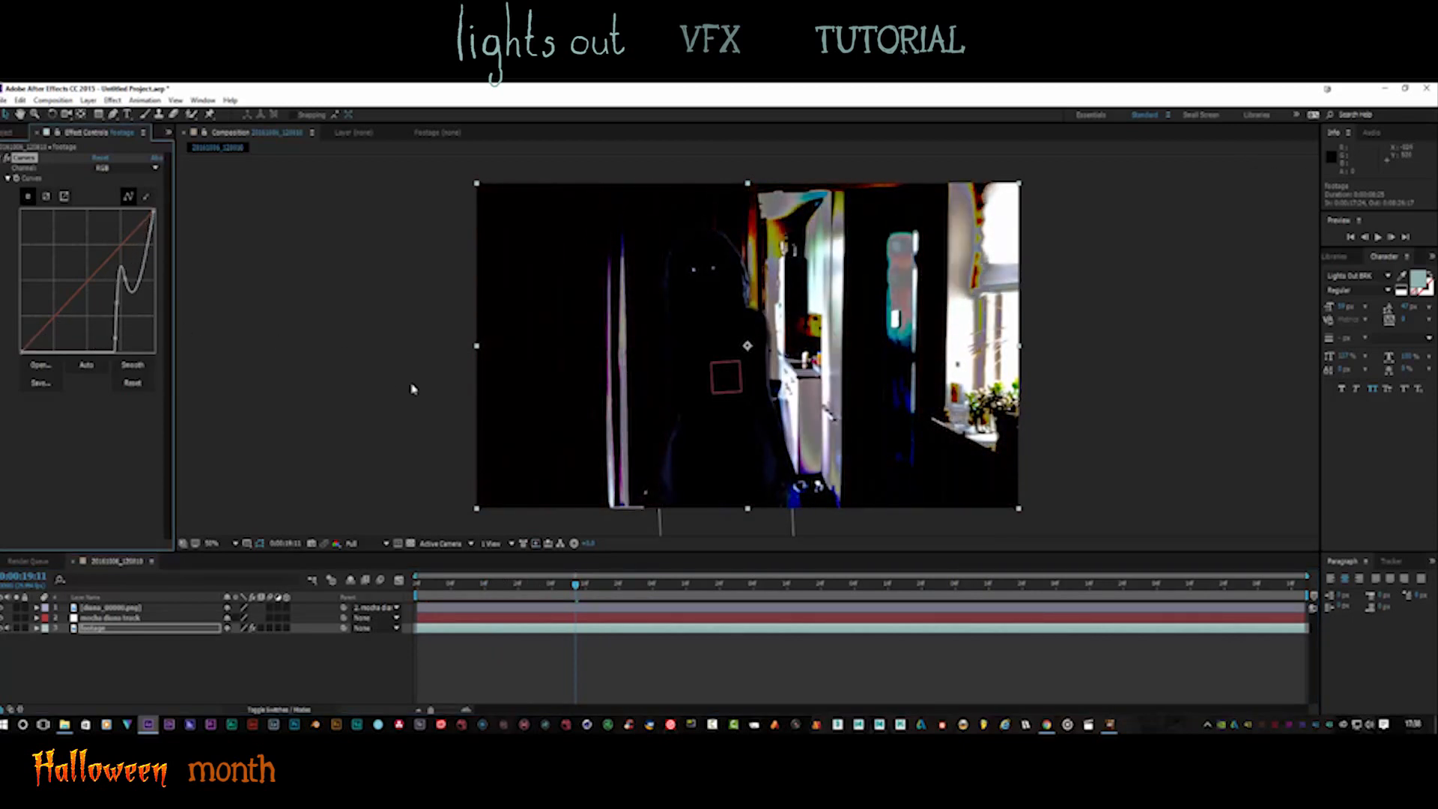
# Make the diana_00000.png layer 3D and move the figure left and slightly up in the hallway, finishing with the layer deselected
pyautogui.click(96, 608)
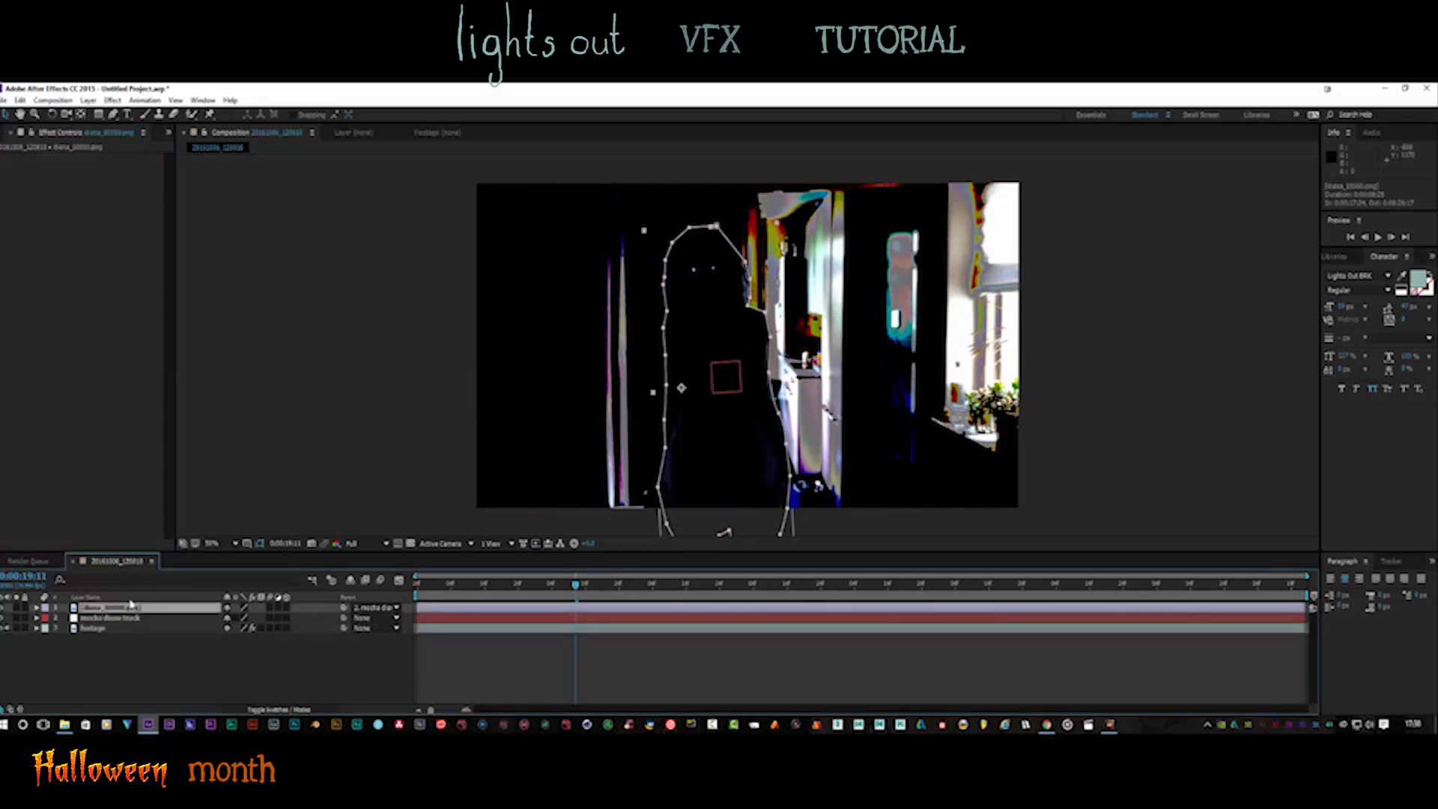
pyautogui.click(286, 609)
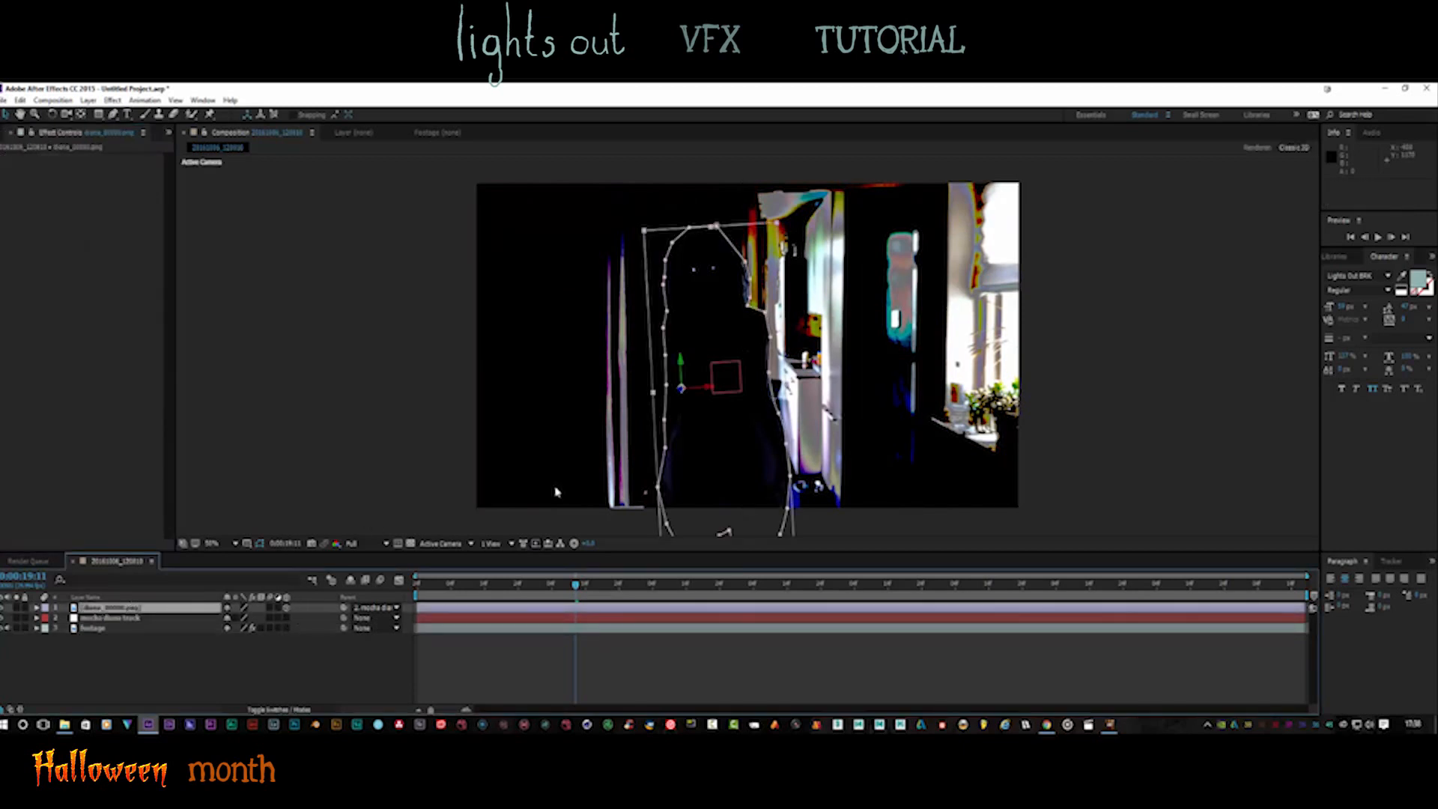
pyautogui.moveTo(709, 394); pyautogui.dragTo(677, 386)
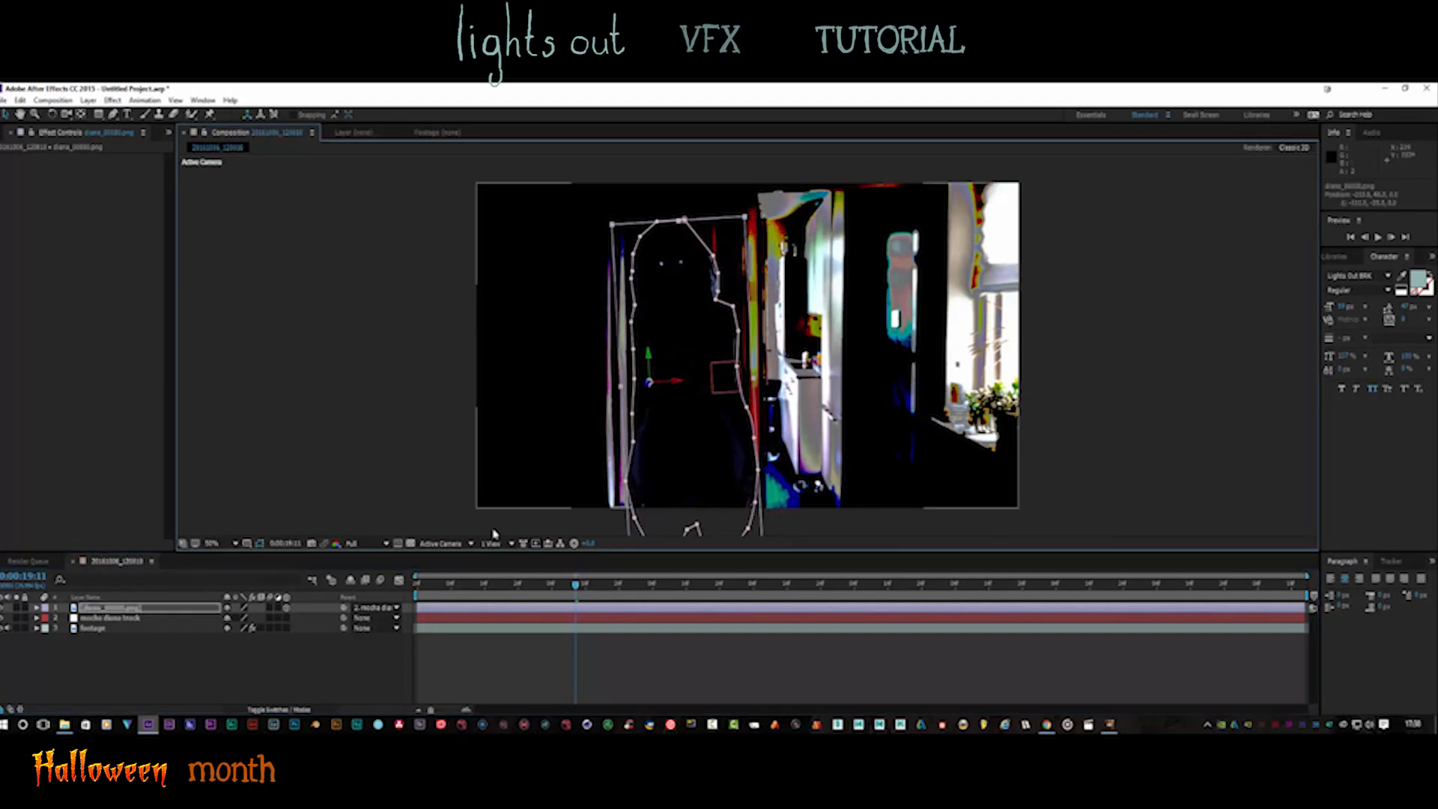
pyautogui.click(437, 501)
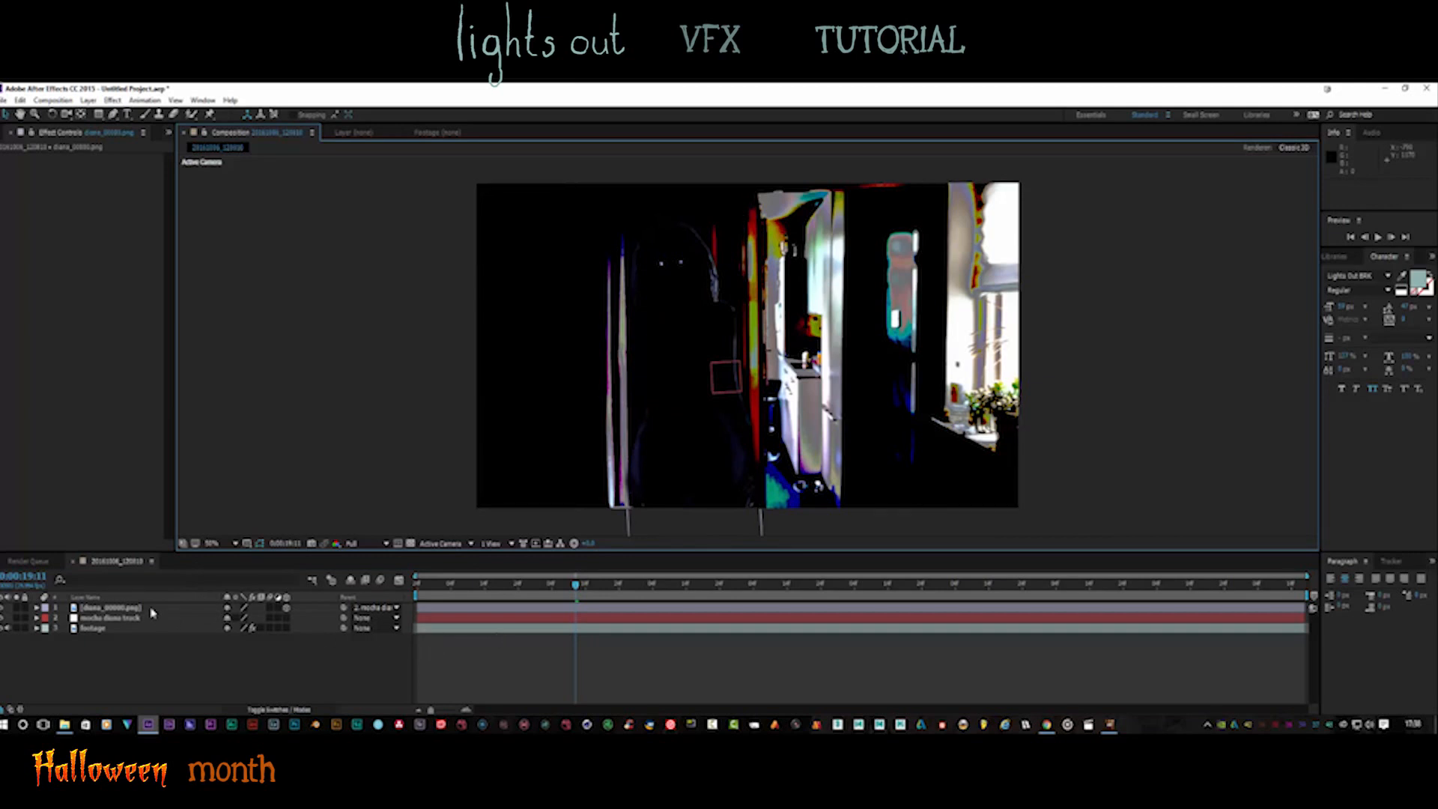
# Reshape the footage layer's RGB curve into a smooth downward bend by pulling its peaked point down
pyautogui.click(96, 628)
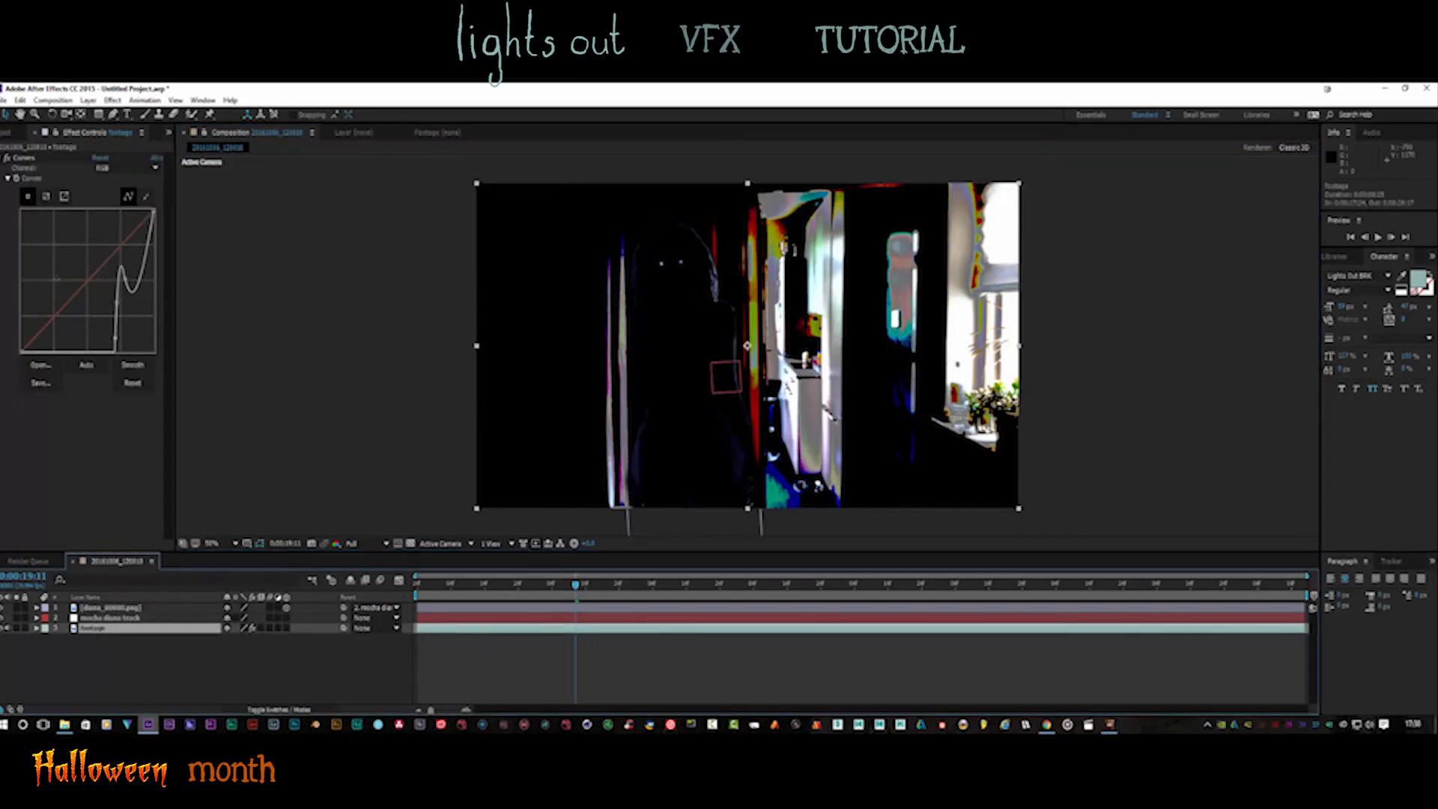
pyautogui.moveTo(116, 301); pyautogui.dragTo(109, 337)
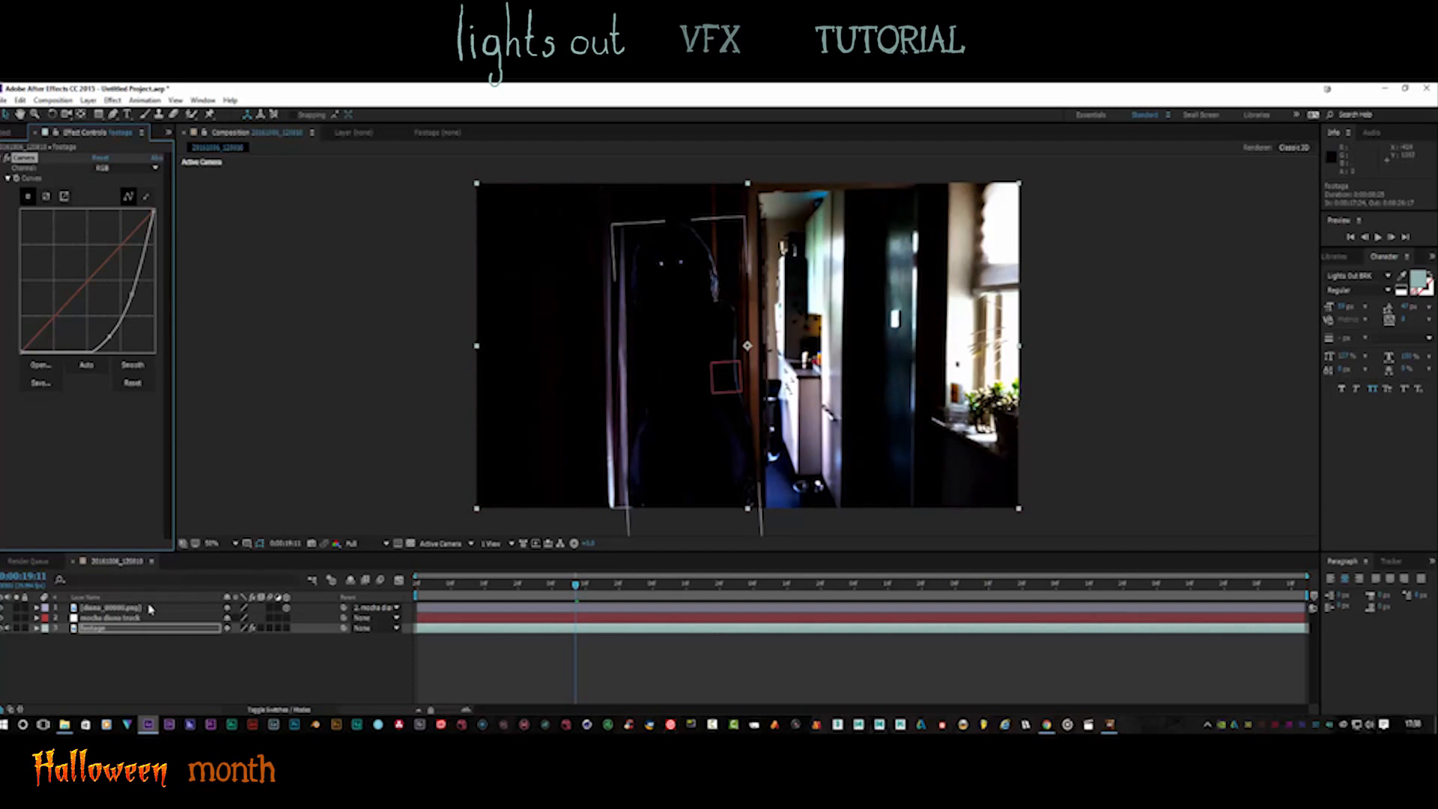
# Increase the Mask Feather of the diana_00000.png layer's Mask 1 and collapse the layer
pyautogui.click(148, 608)
pyautogui.press('f')
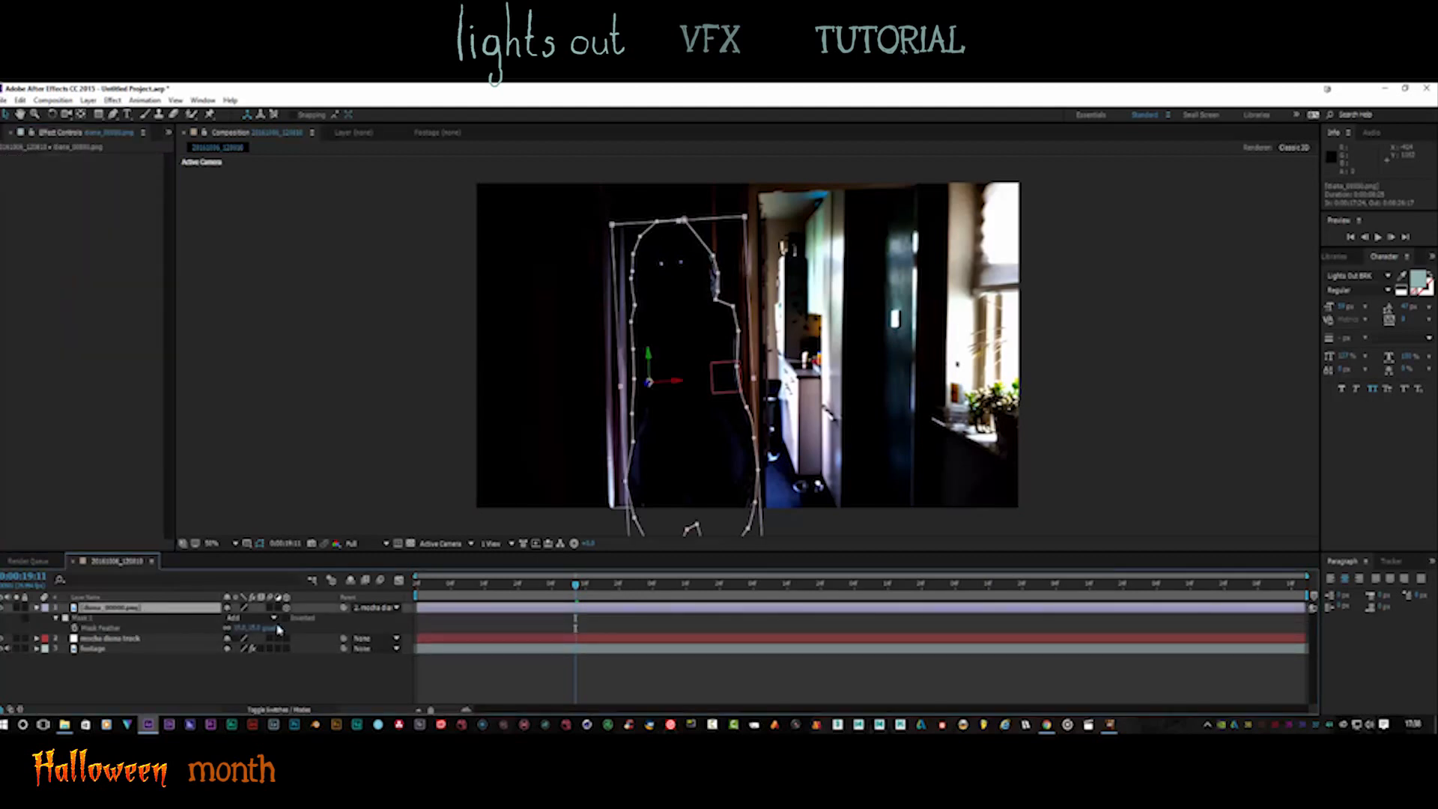
pyautogui.moveTo(239, 627); pyautogui.dragTo(261, 627)
pyautogui.click(45, 608)
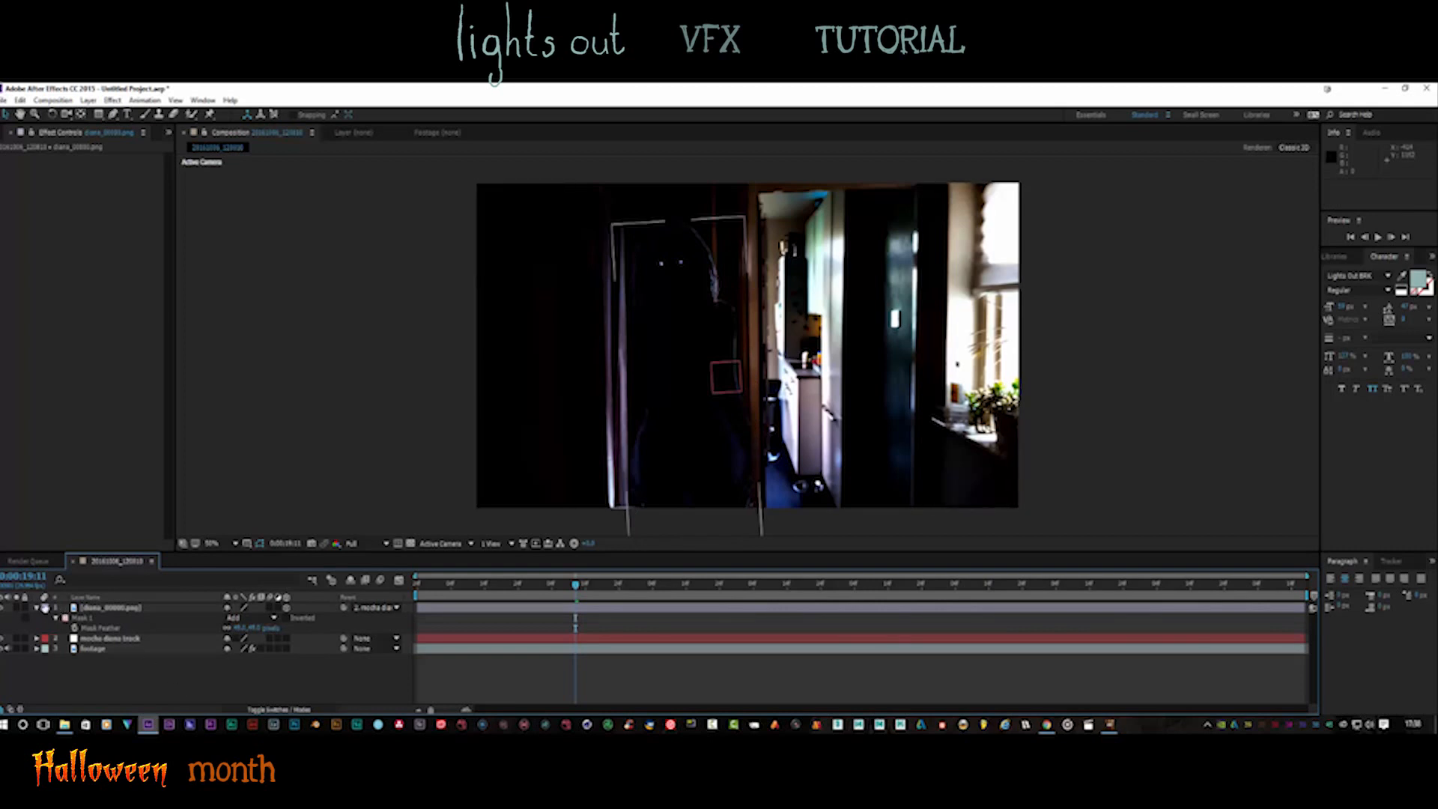
pyautogui.click(37, 609)
# Enable motion blur for the diana_00000.png layer and the composition, and preview the tracked figure from near the start
pyautogui.click(86, 608)
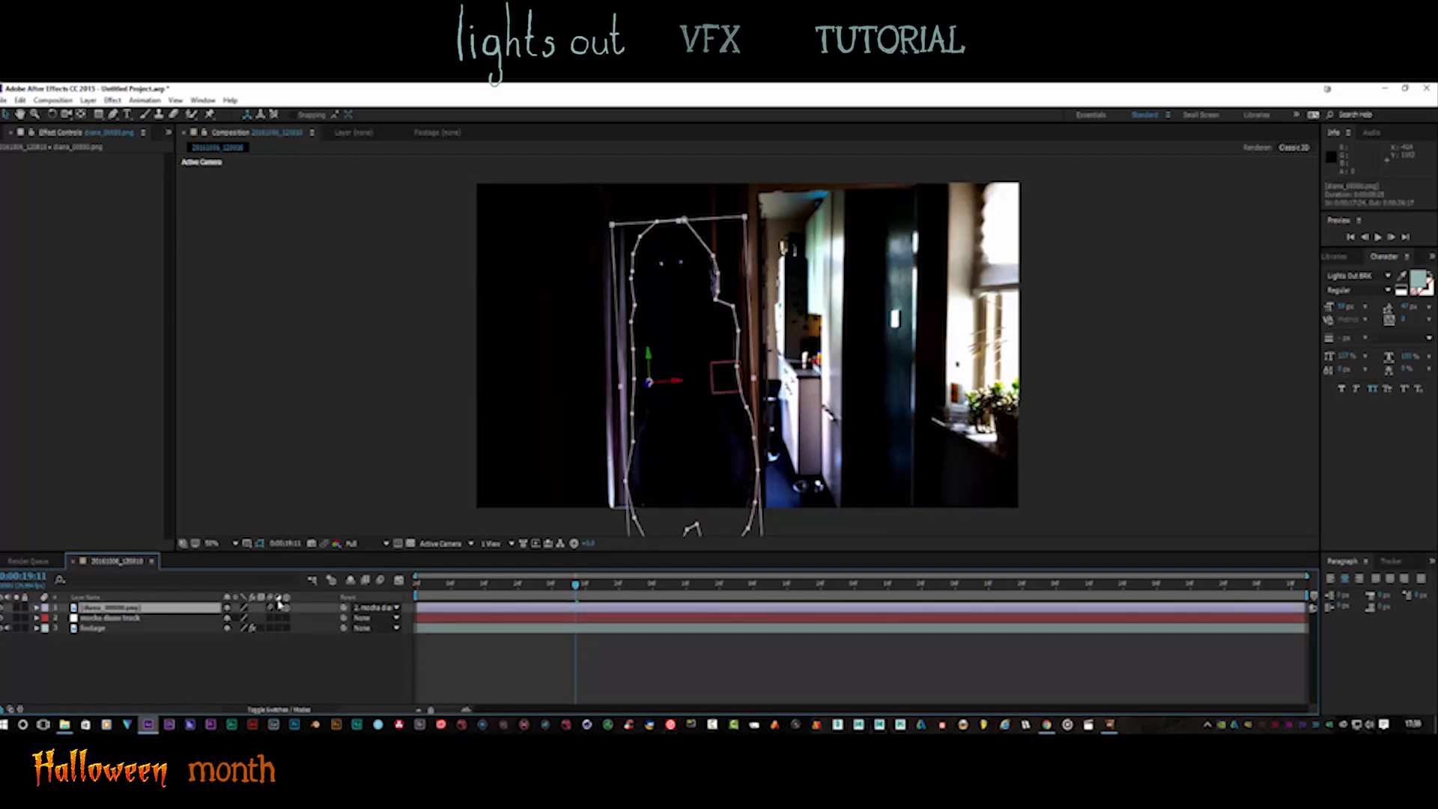
pyautogui.click(380, 582)
pyautogui.moveTo(575, 586); pyautogui.dragTo(446, 584)
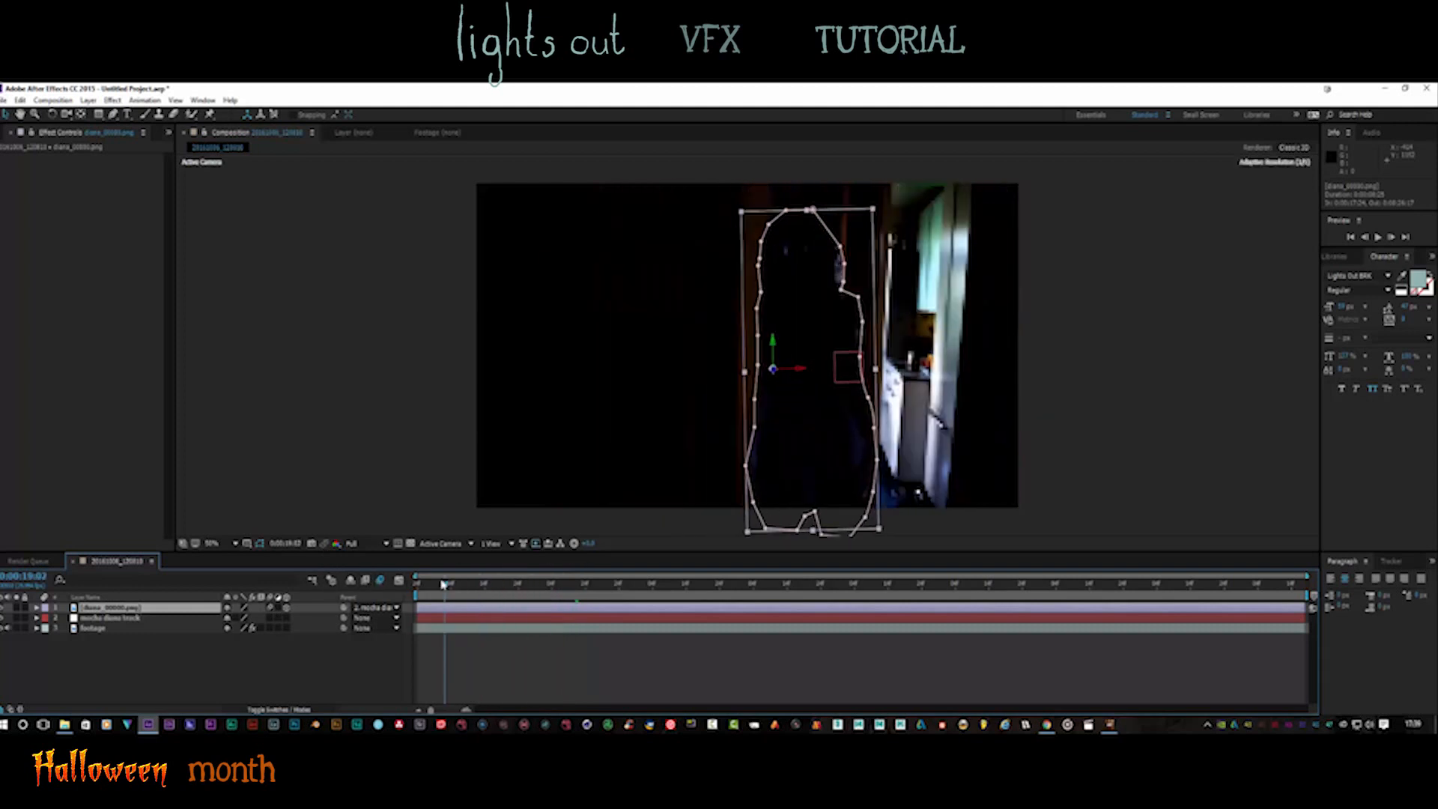
pyautogui.click(438, 471)
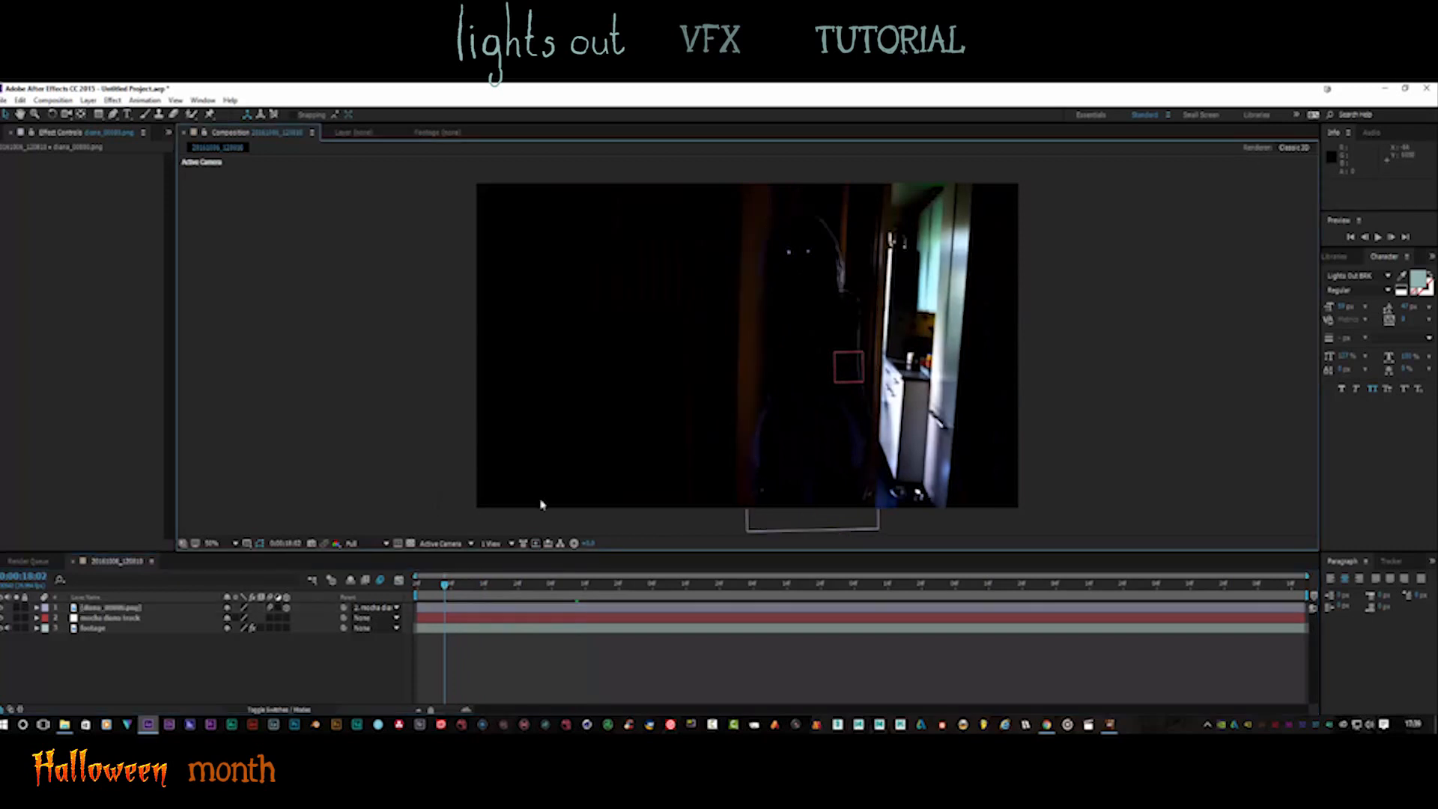
pyautogui.click(1379, 238)
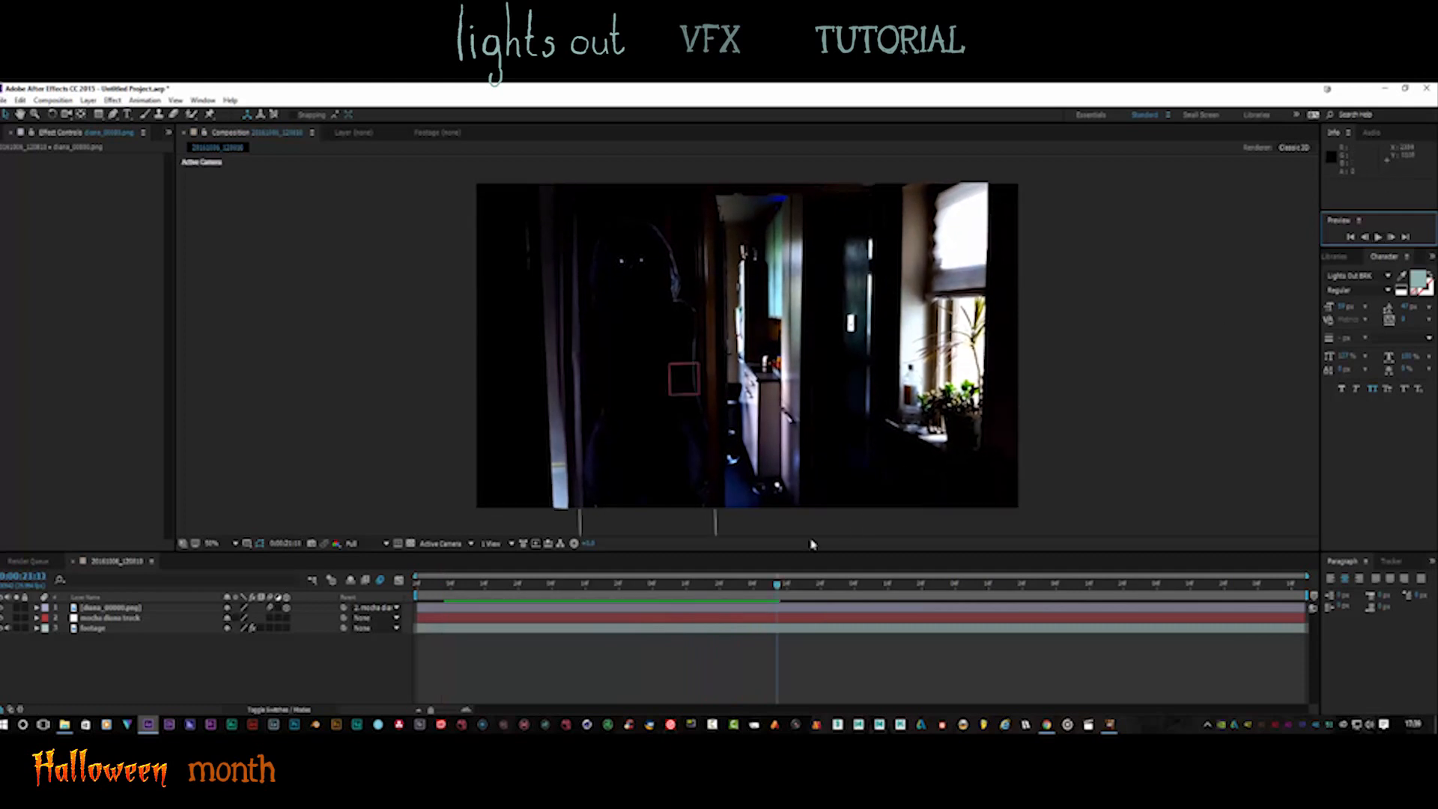
# At the composition's start, turn off the Curves effect on the footage layer and duplicate the layer
pyautogui.moveTo(779, 589); pyautogui.dragTo(417, 587)
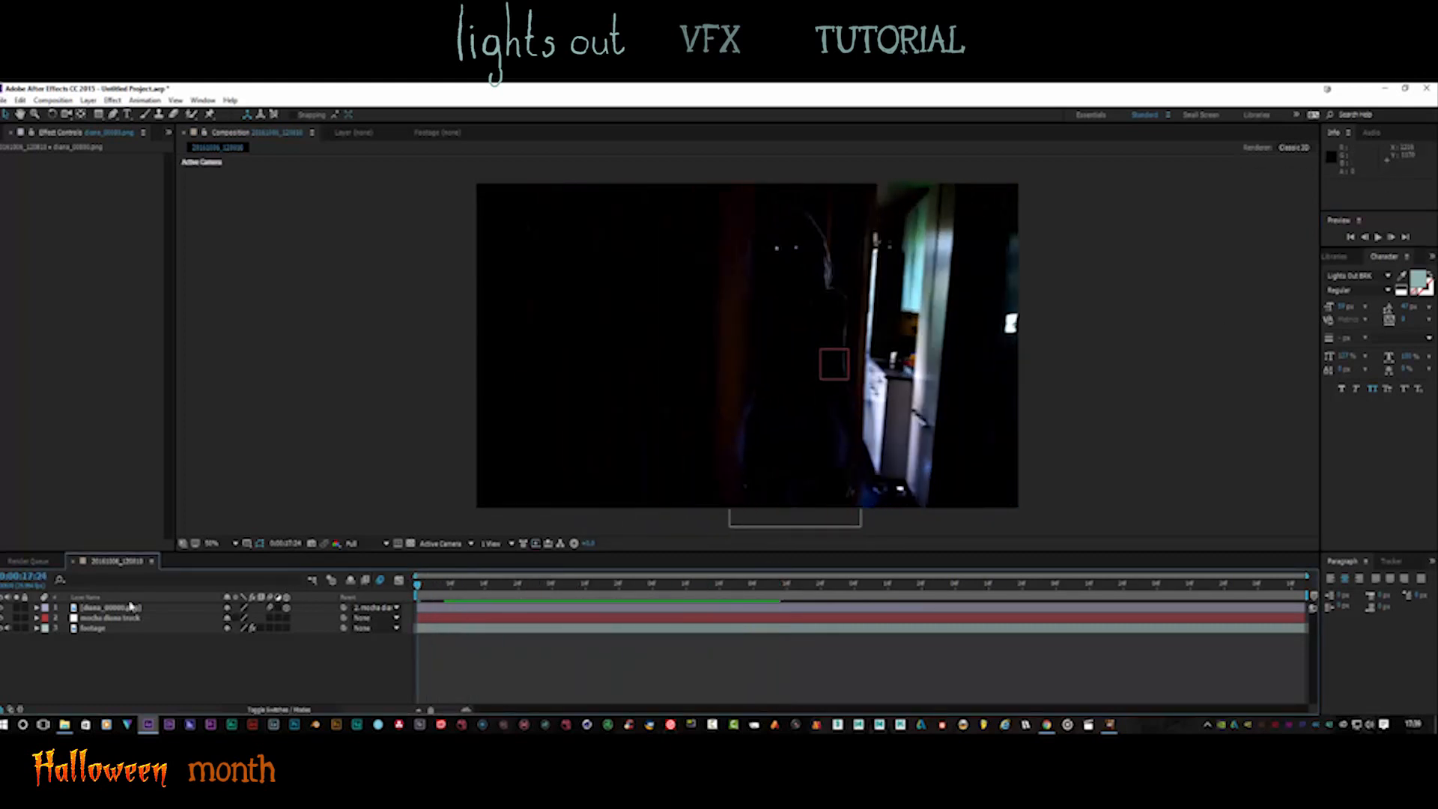
pyautogui.click(91, 629)
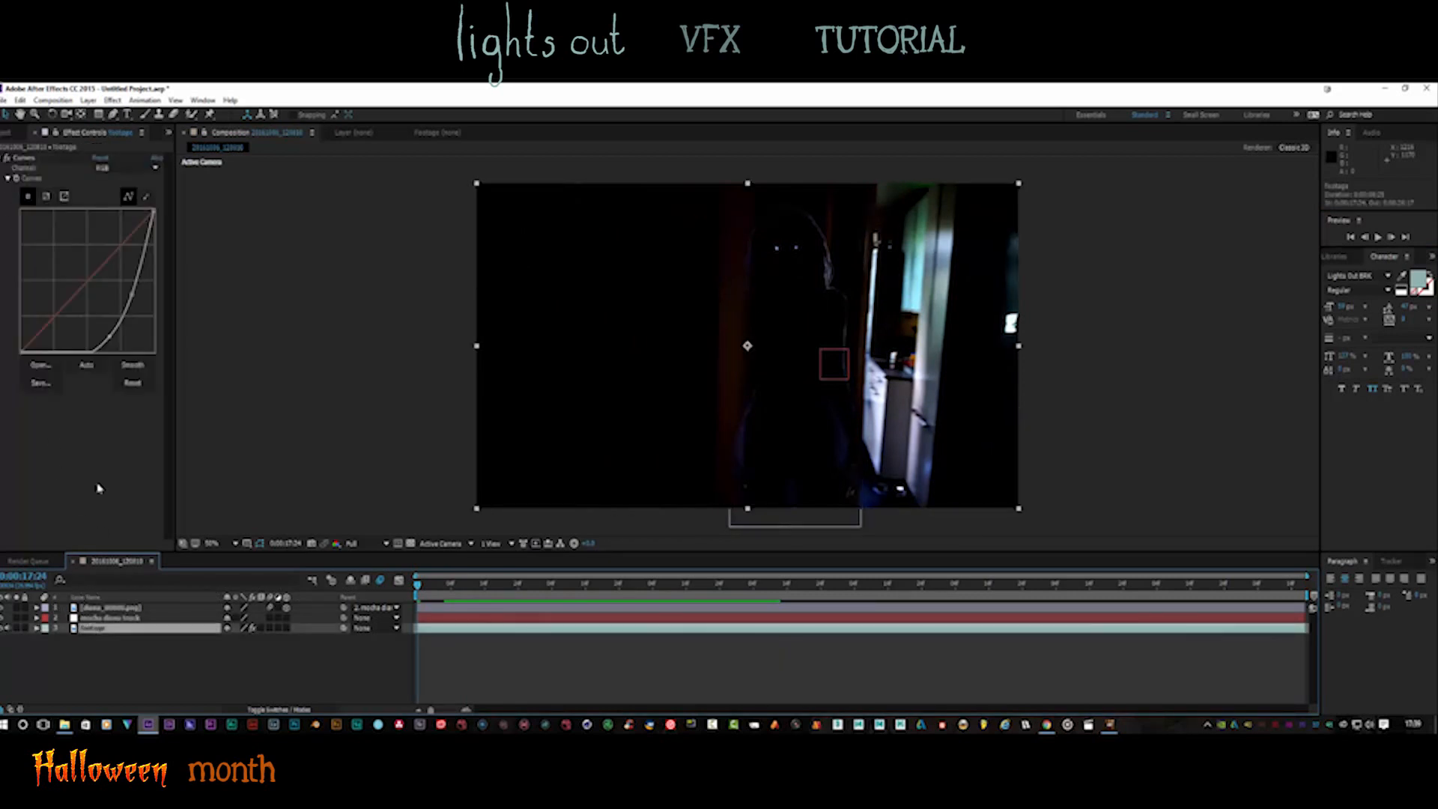
pyautogui.click(7, 159)
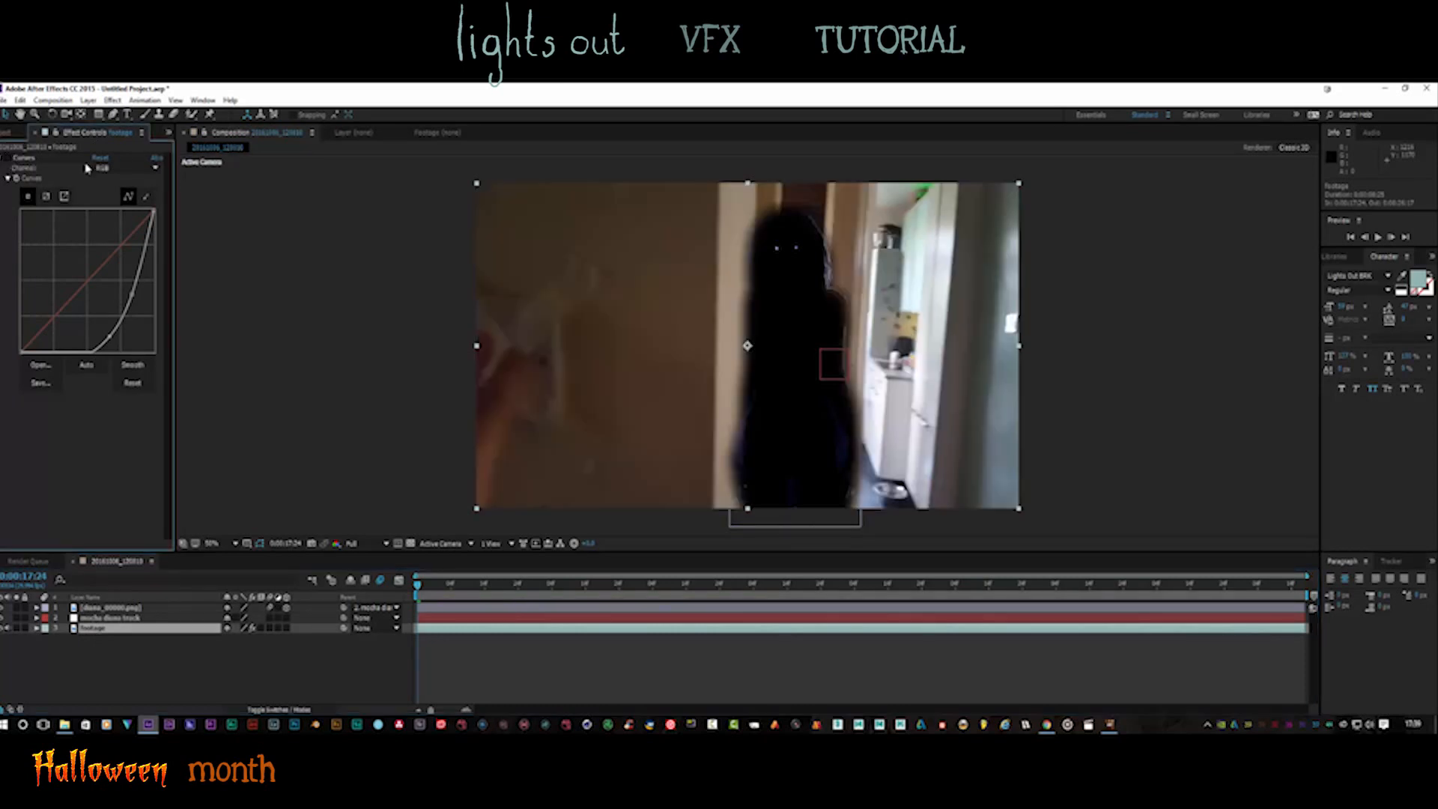
pyautogui.click(94, 629)
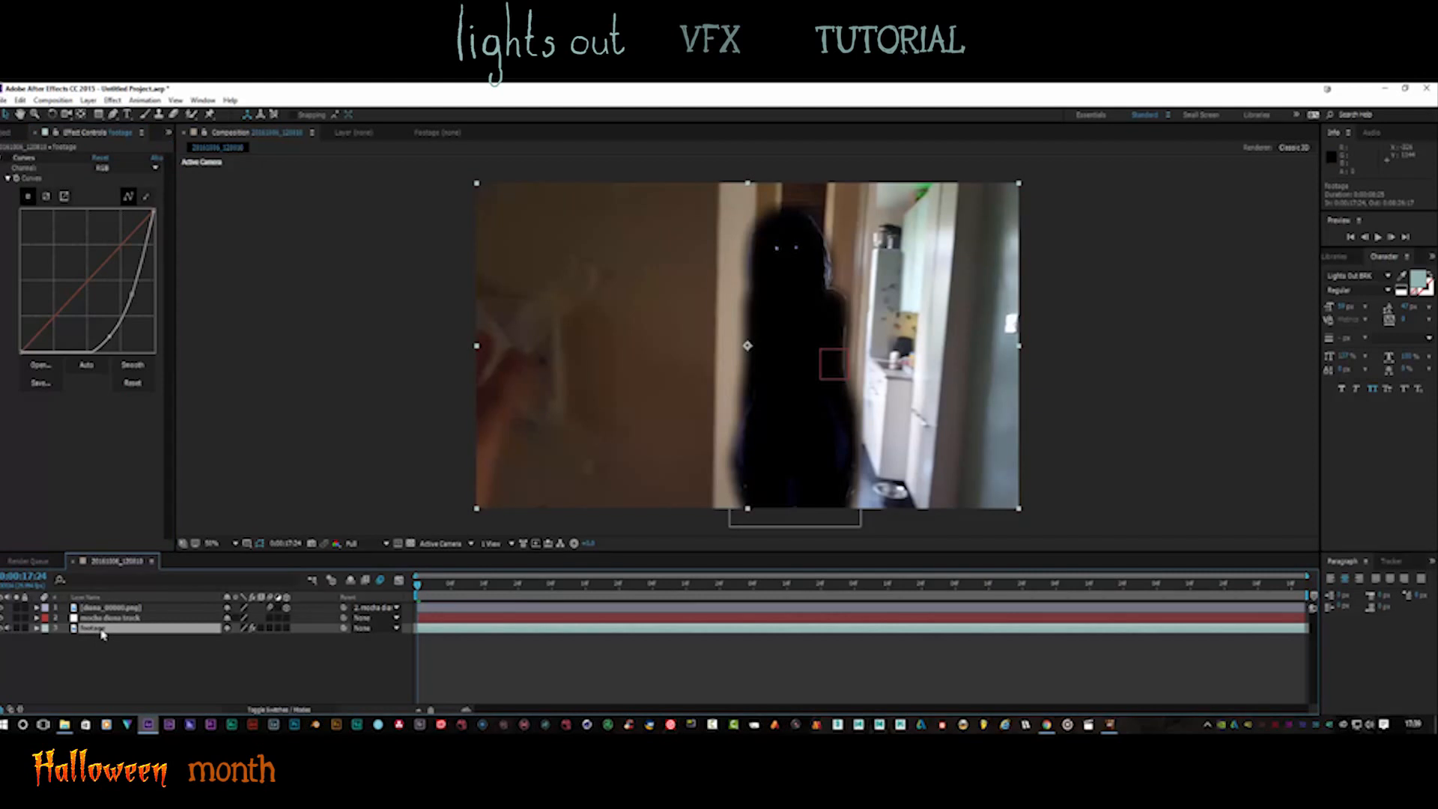
pyautogui.hotkey('ctrl', 'd')
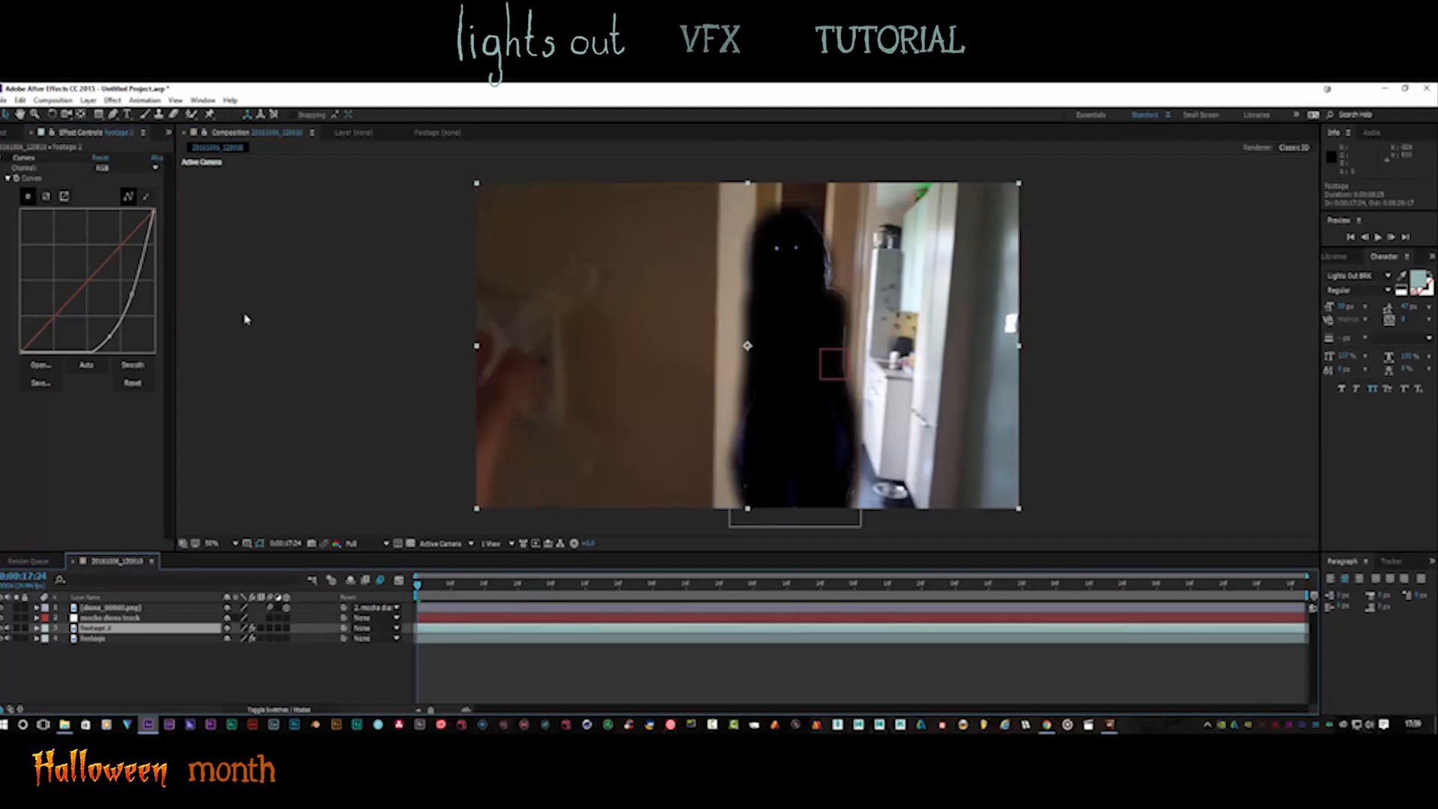
# With the figure temporarily hidden, draw a four-point Pen mask on the footage 2 layer around the light door frame beside the wall
pyautogui.click(113, 114)
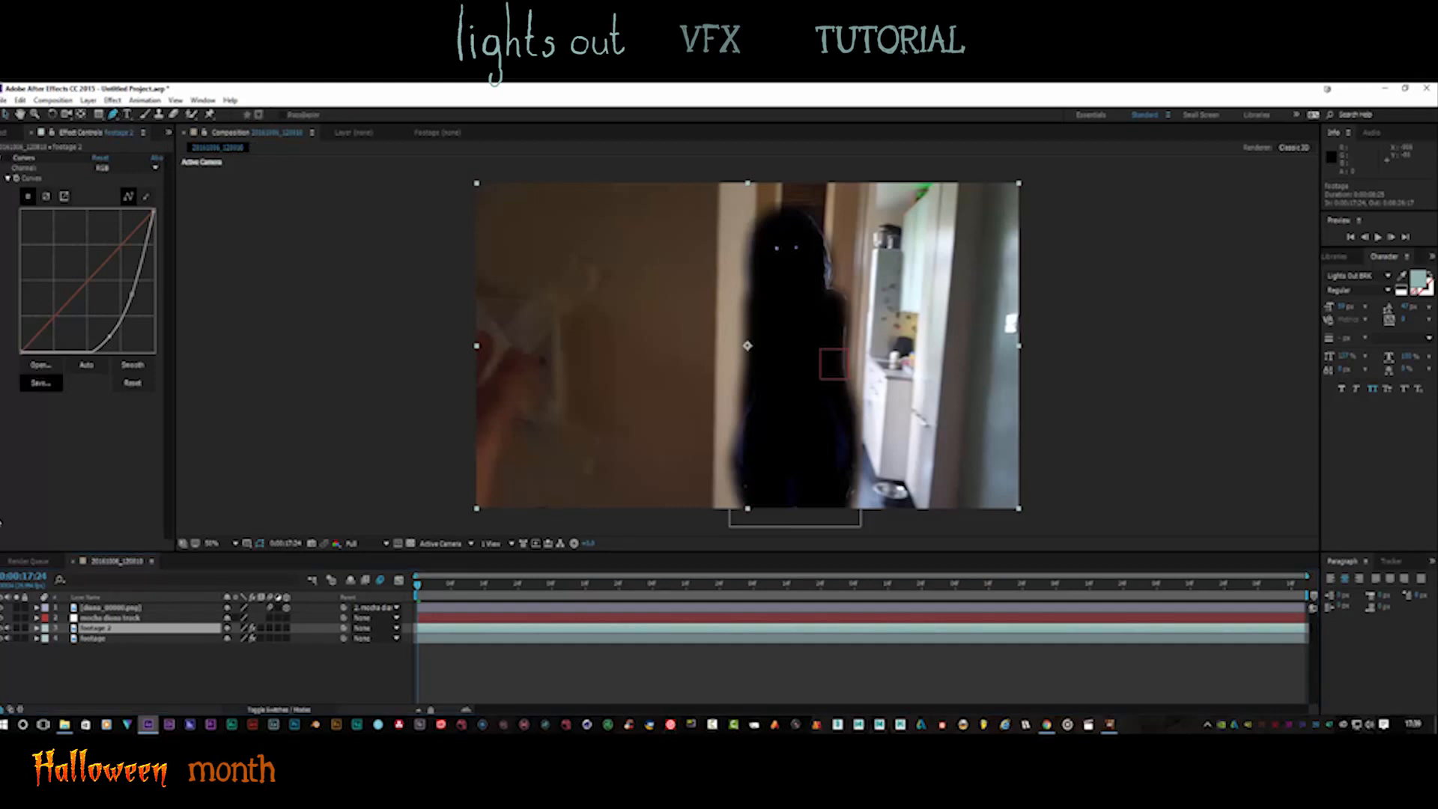
pyautogui.click(2, 607)
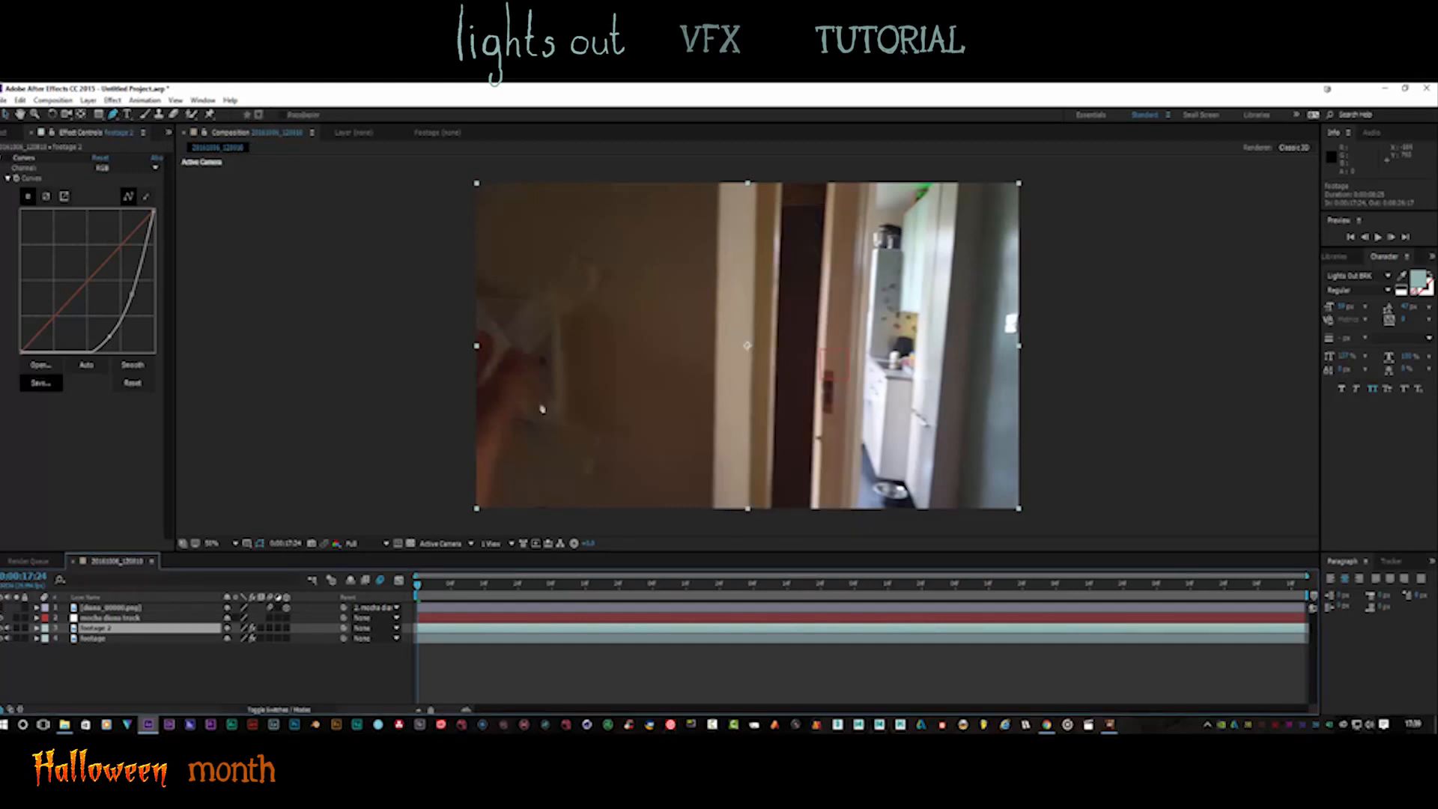
pyautogui.click(710, 509)
pyautogui.click(717, 182)
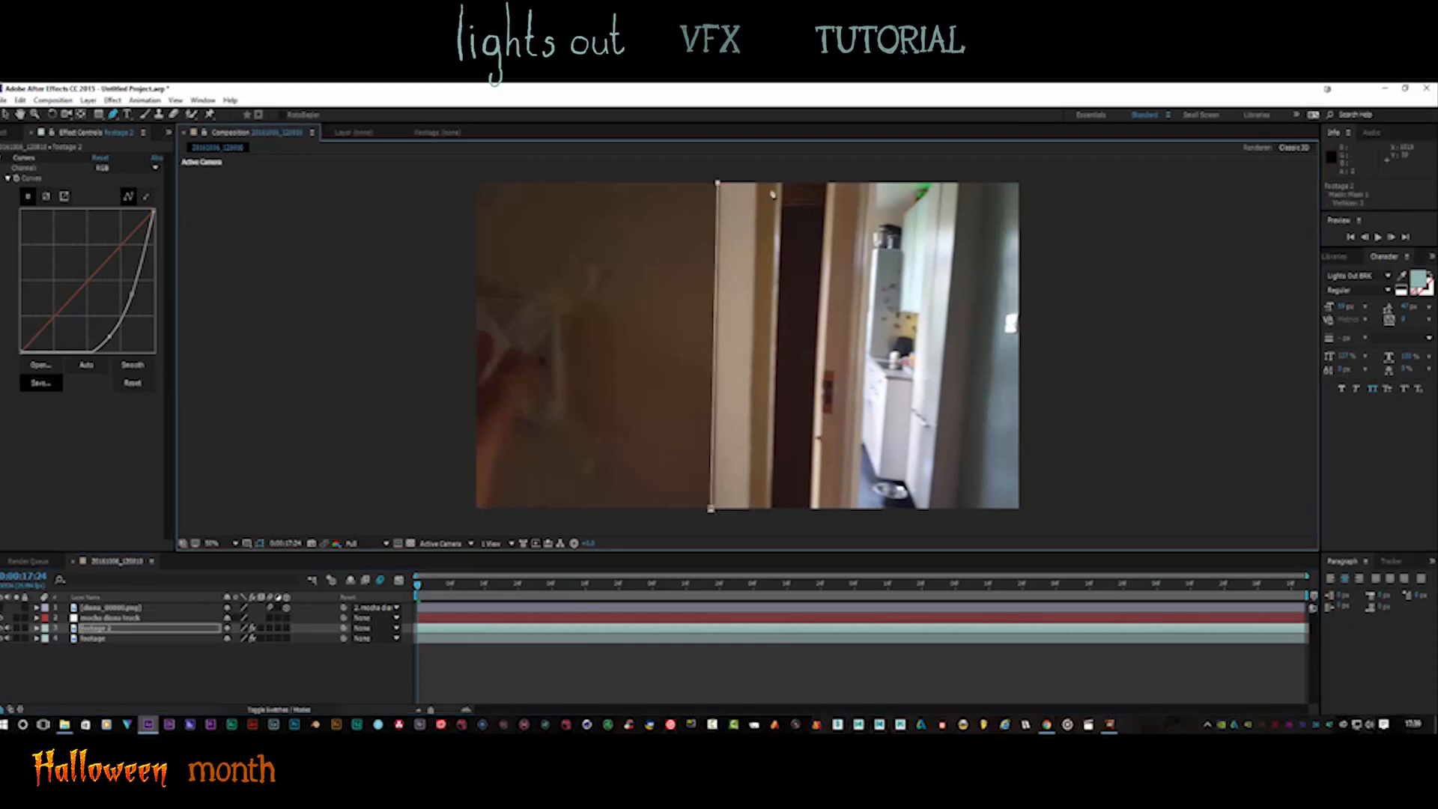
pyautogui.click(784, 180)
pyautogui.click(775, 511)
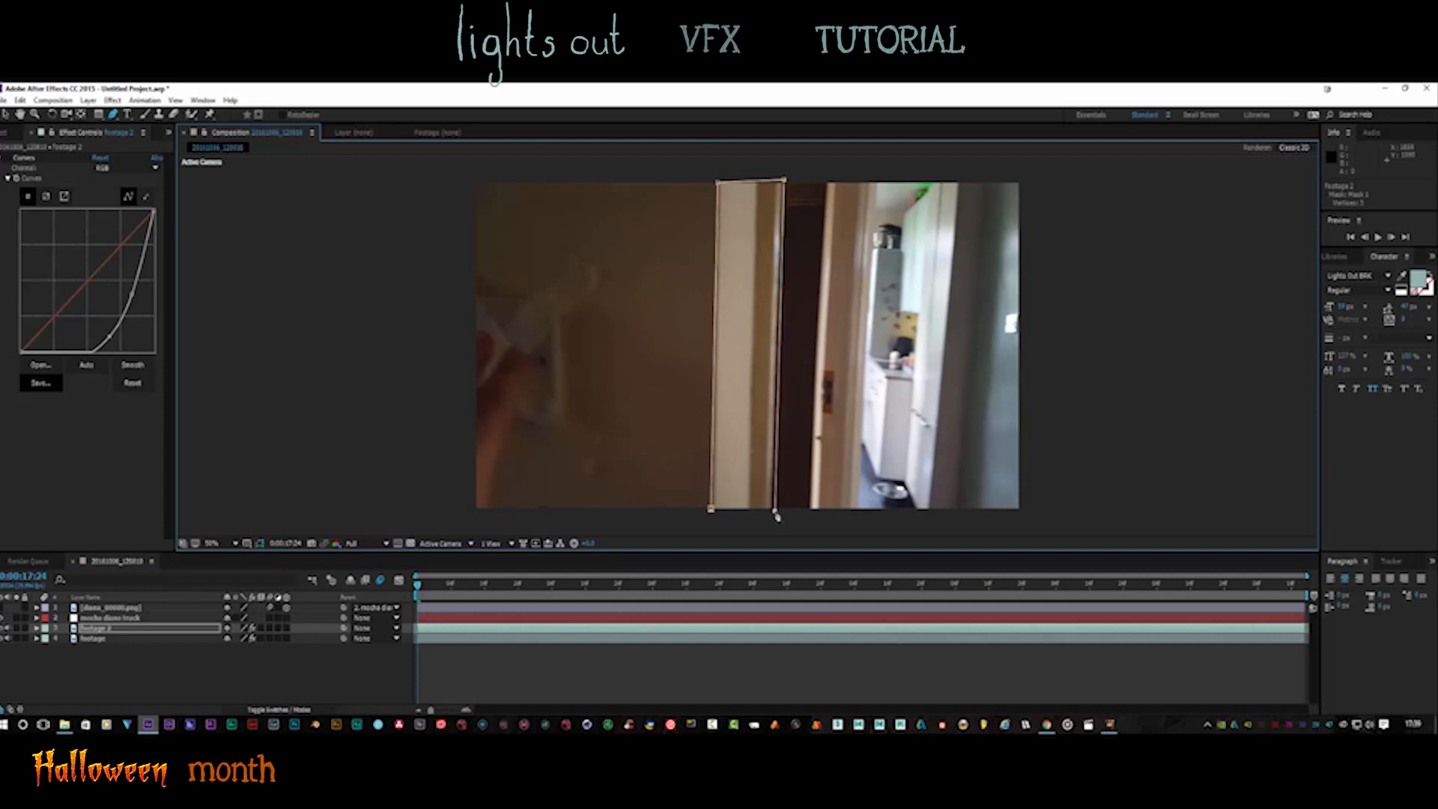
pyautogui.click(711, 510)
pyautogui.click(3, 607)
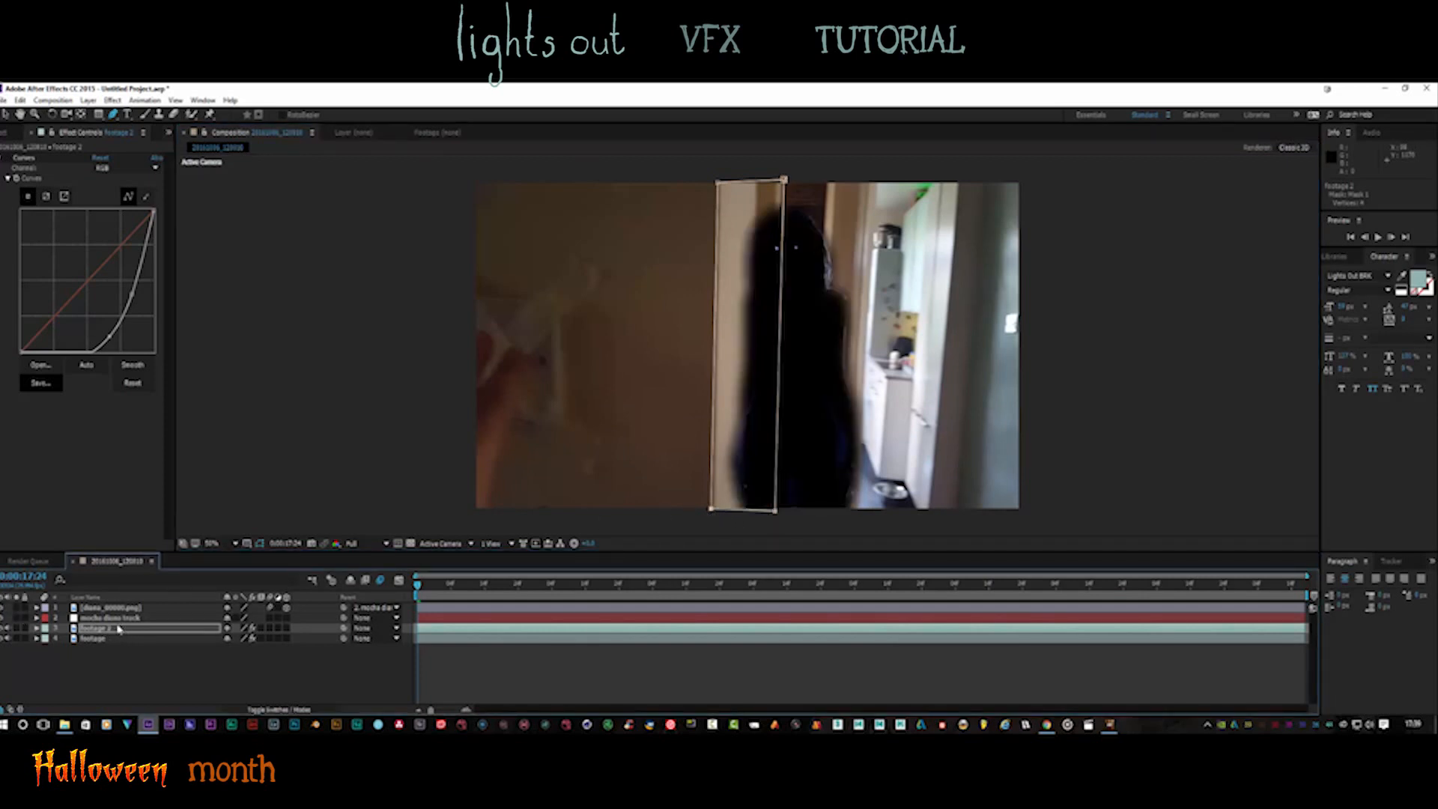
# Place the diana_00000.png layer below footage 2 and shift the figure slightly right, behind the door frame
pyautogui.moveTo(111, 608); pyautogui.dragTo(112, 632)
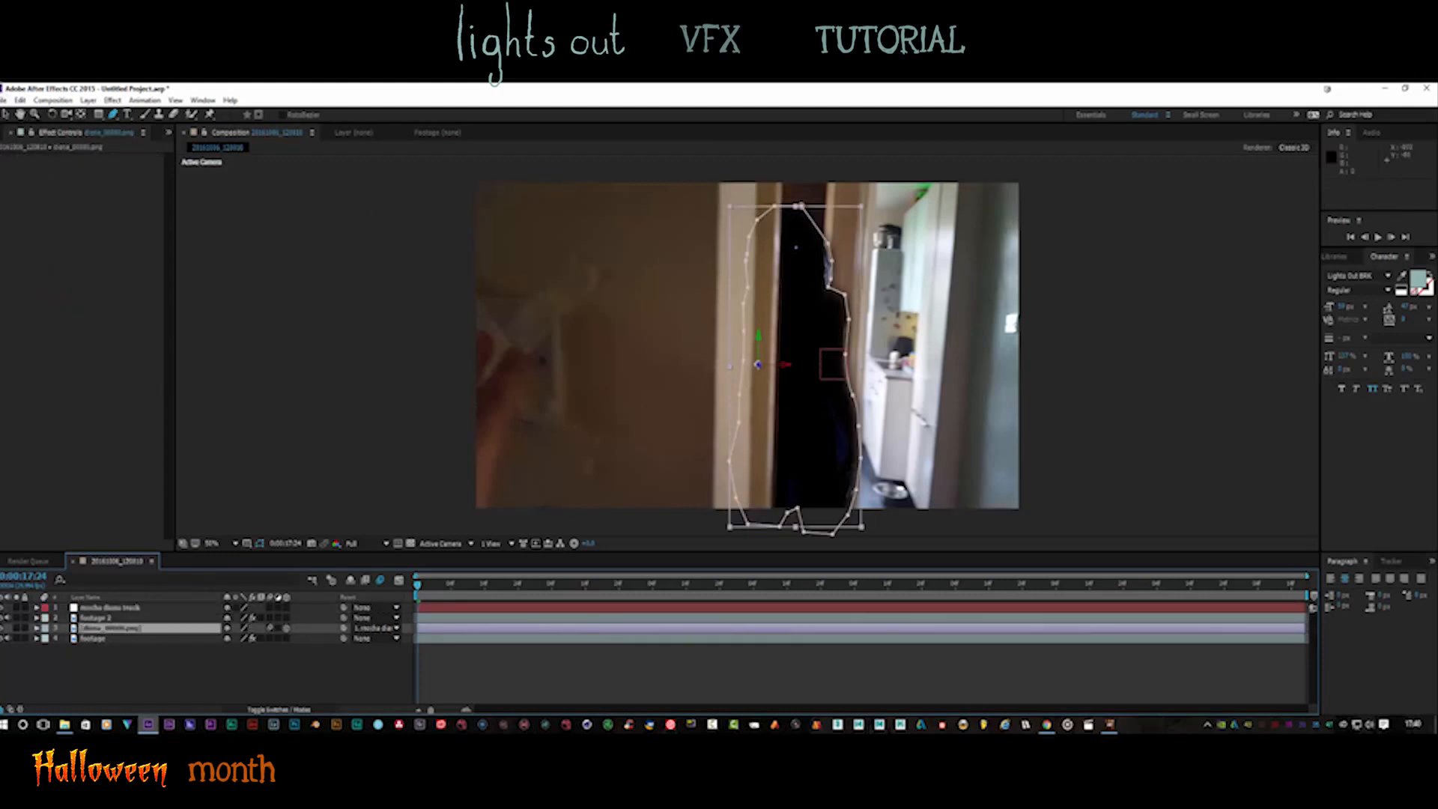
pyautogui.click(6, 114)
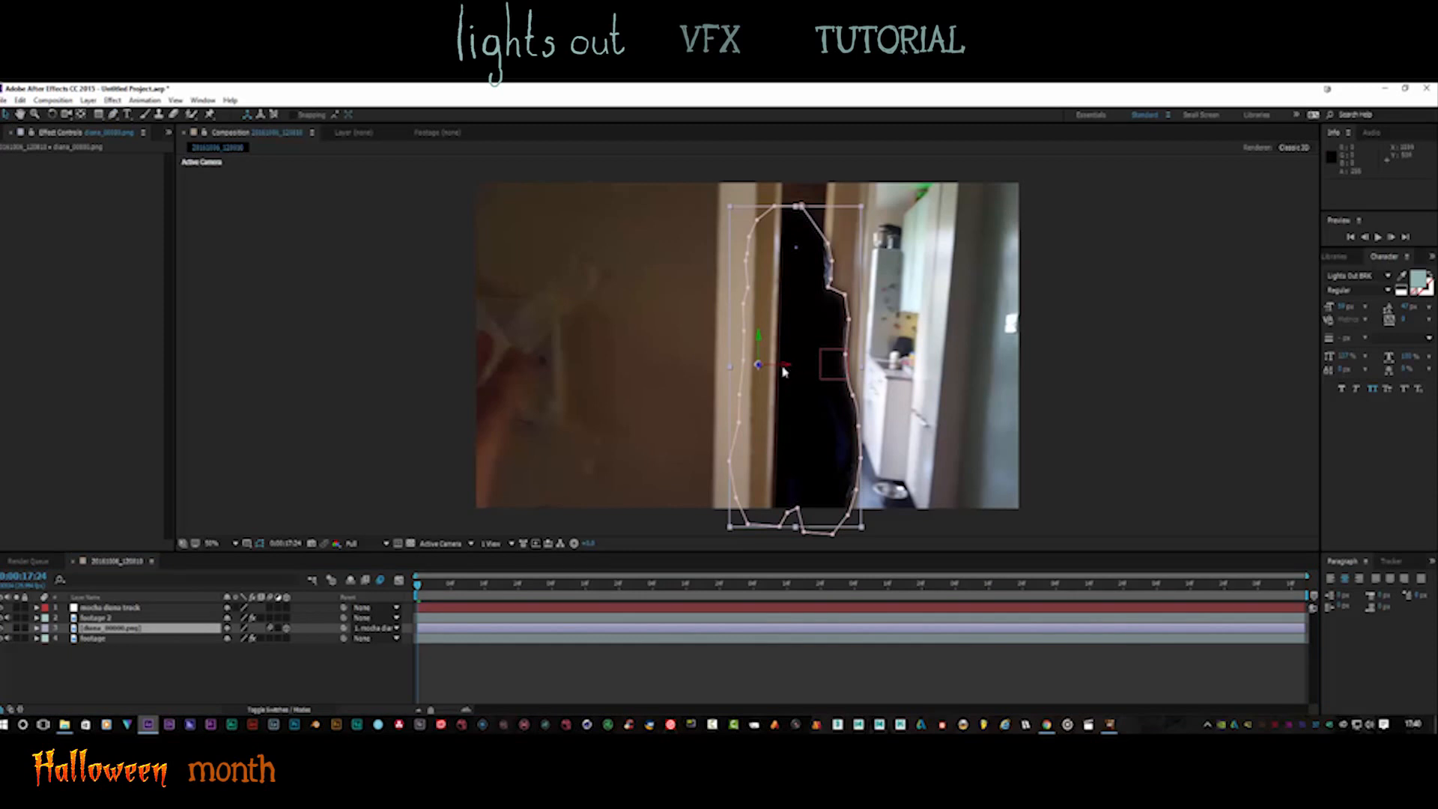
pyautogui.moveTo(783, 371); pyautogui.dragTo(799, 366)
pyautogui.press('Return')
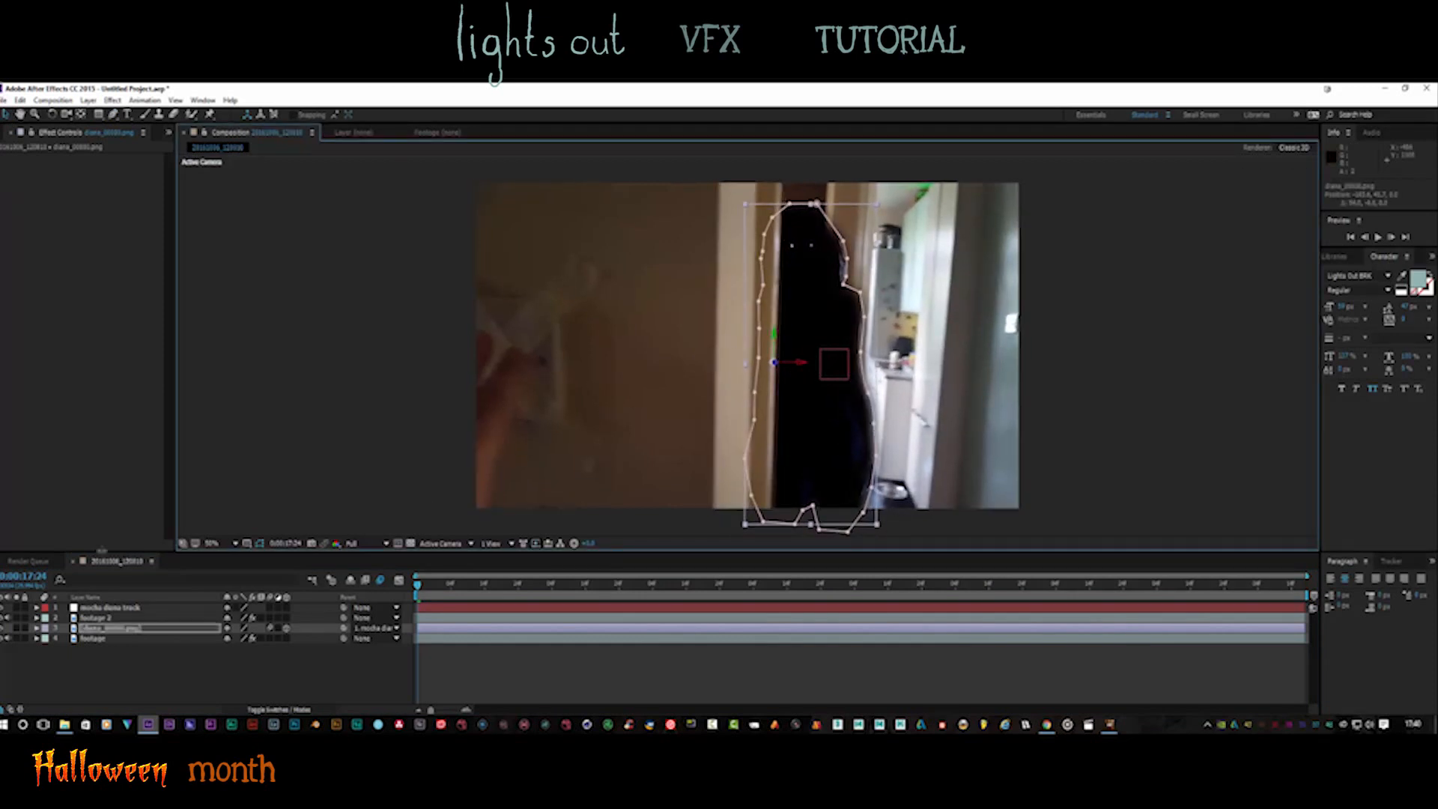
# Parent the footage 2 layer to the mocha diana track null and turn its Curves effect back on
pyautogui.click(113, 619)
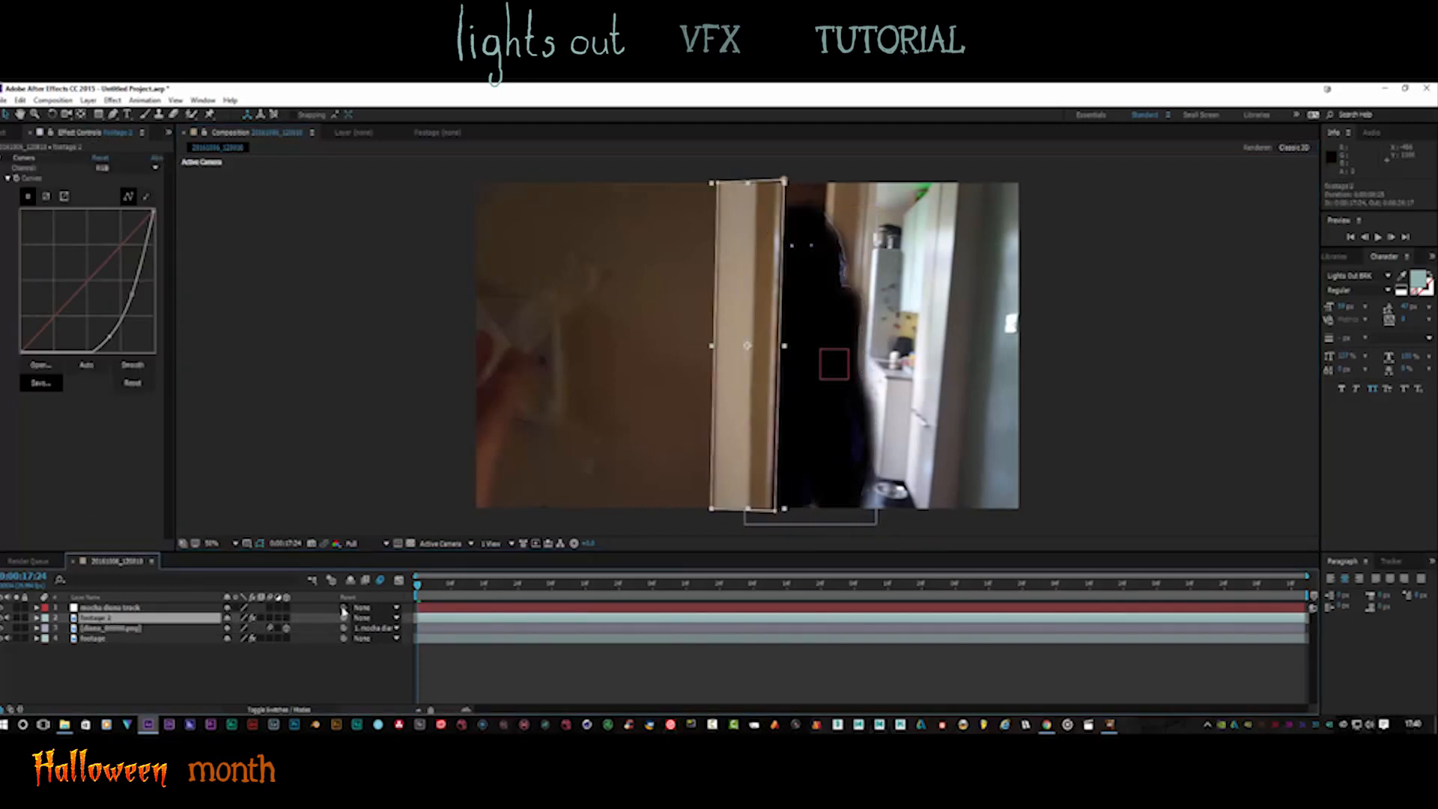
pyautogui.moveTo(343, 611); pyautogui.dragTo(212, 619)
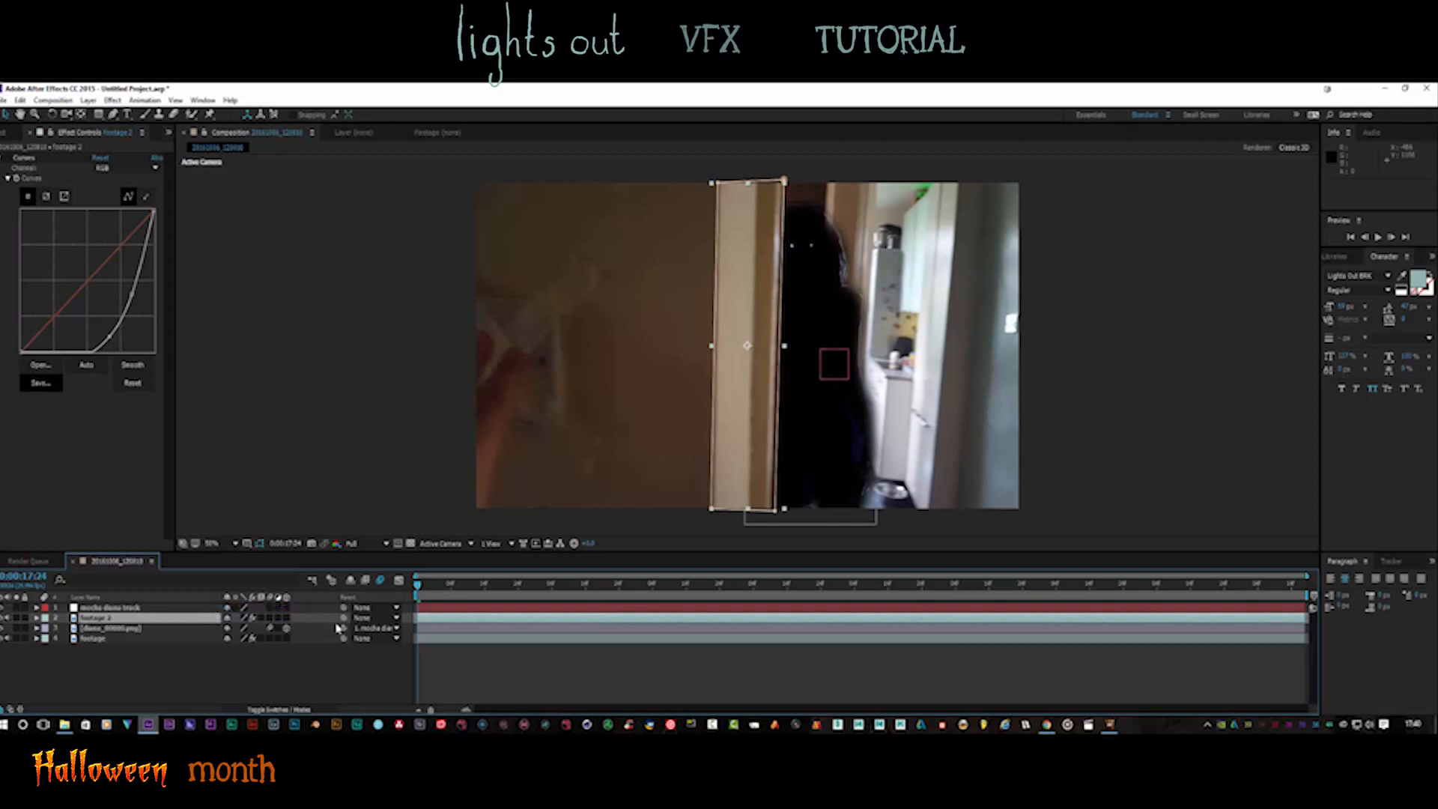
pyautogui.moveTo(344, 617); pyautogui.dragTo(208, 611)
pyautogui.click(7, 161)
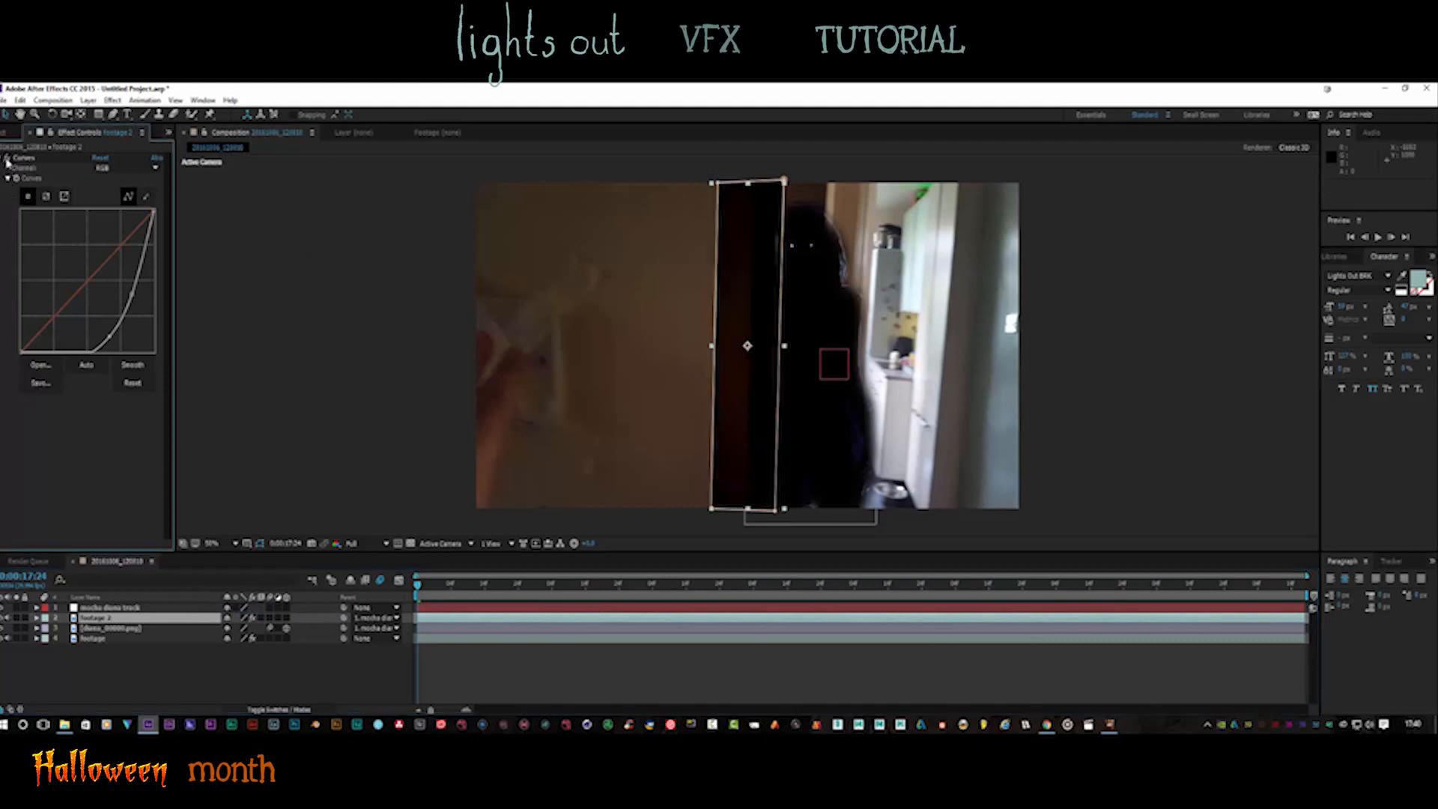
pyautogui.click(7, 160)
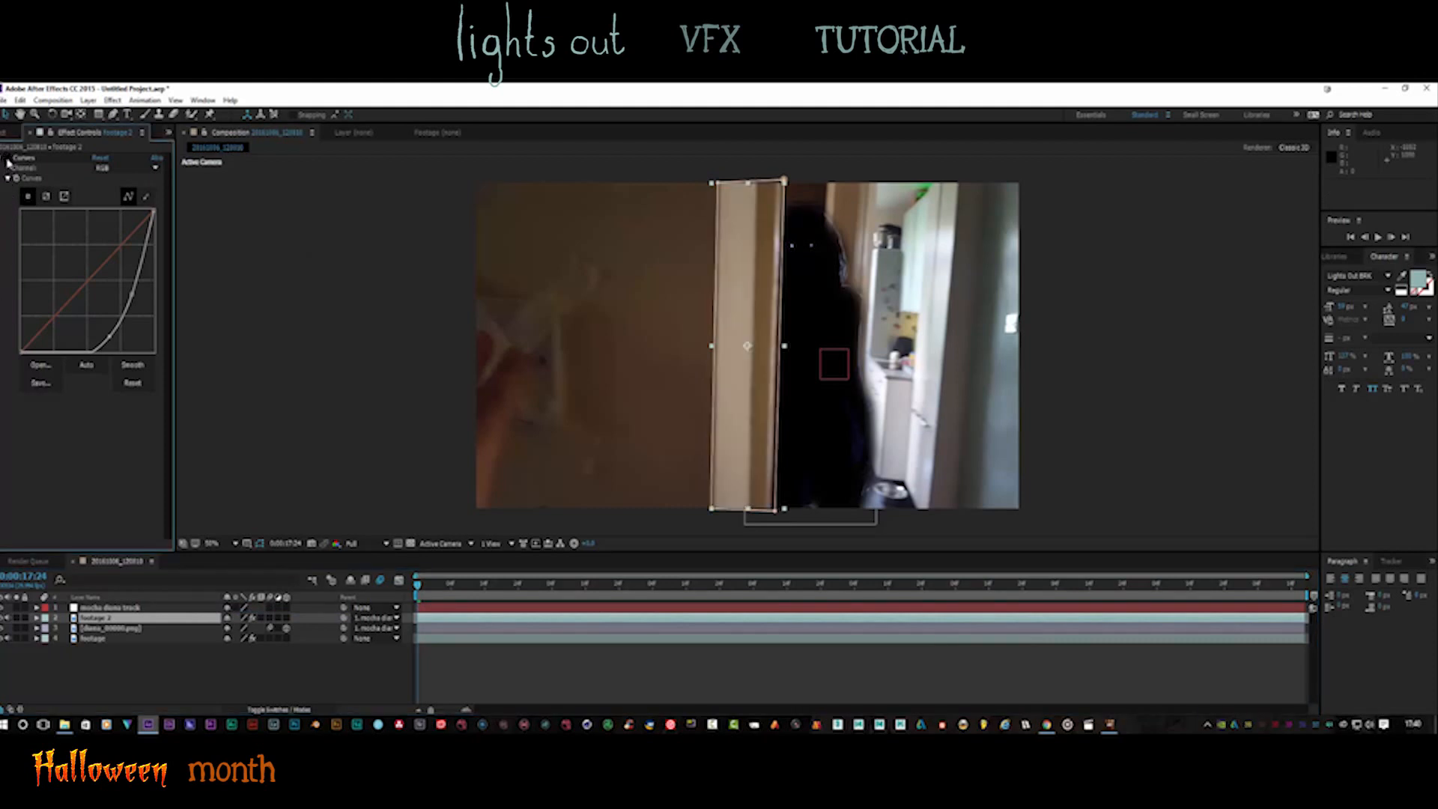
pyautogui.click(6, 160)
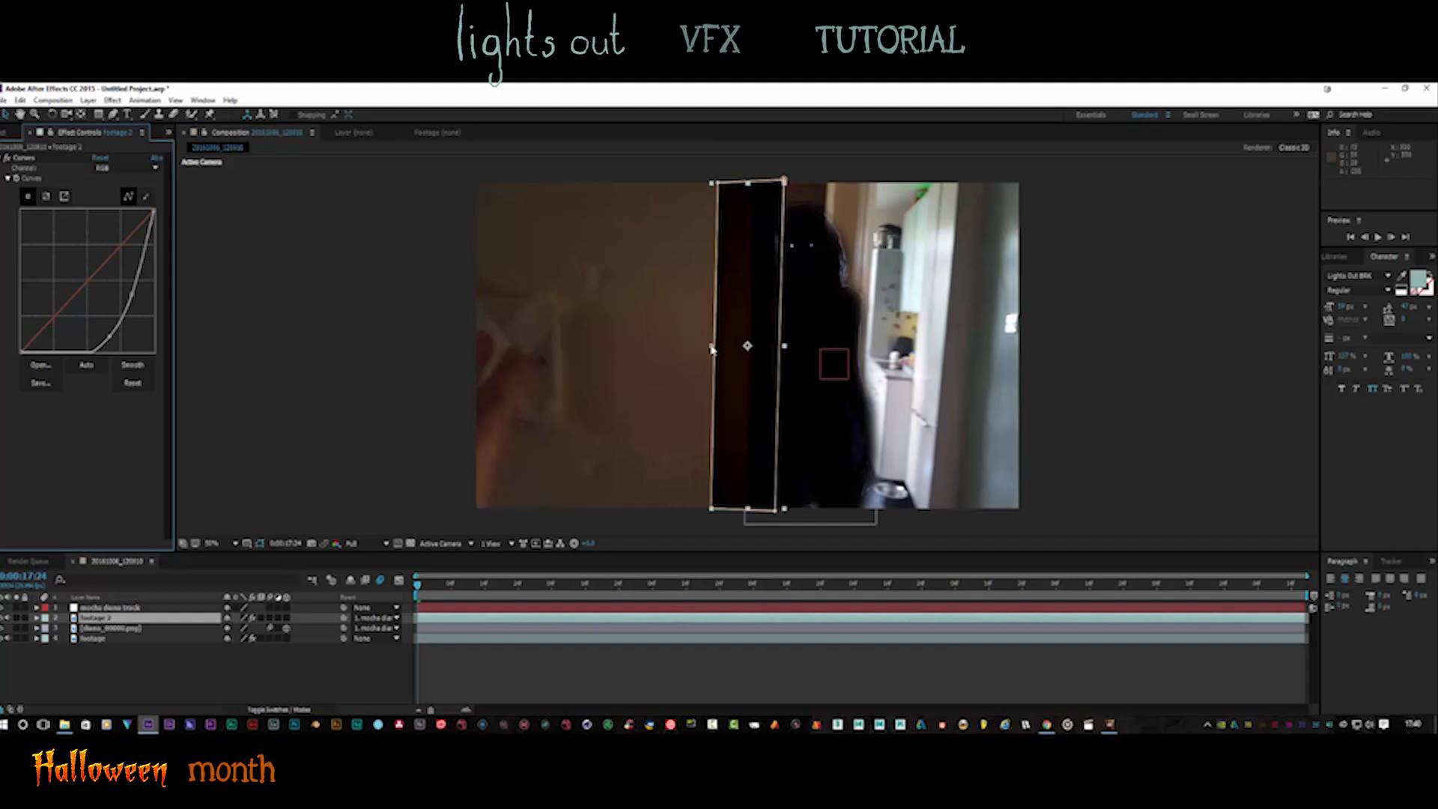
# Scale the masked footage 2 layer slightly wider horizontally and make it a 3D layer
pyautogui.moveTo(709, 349)
pyautogui.mouseDown()
pyautogui.moveTo(677, 344)
pyautogui.moveTo(704, 343)
pyautogui.mouseUp()
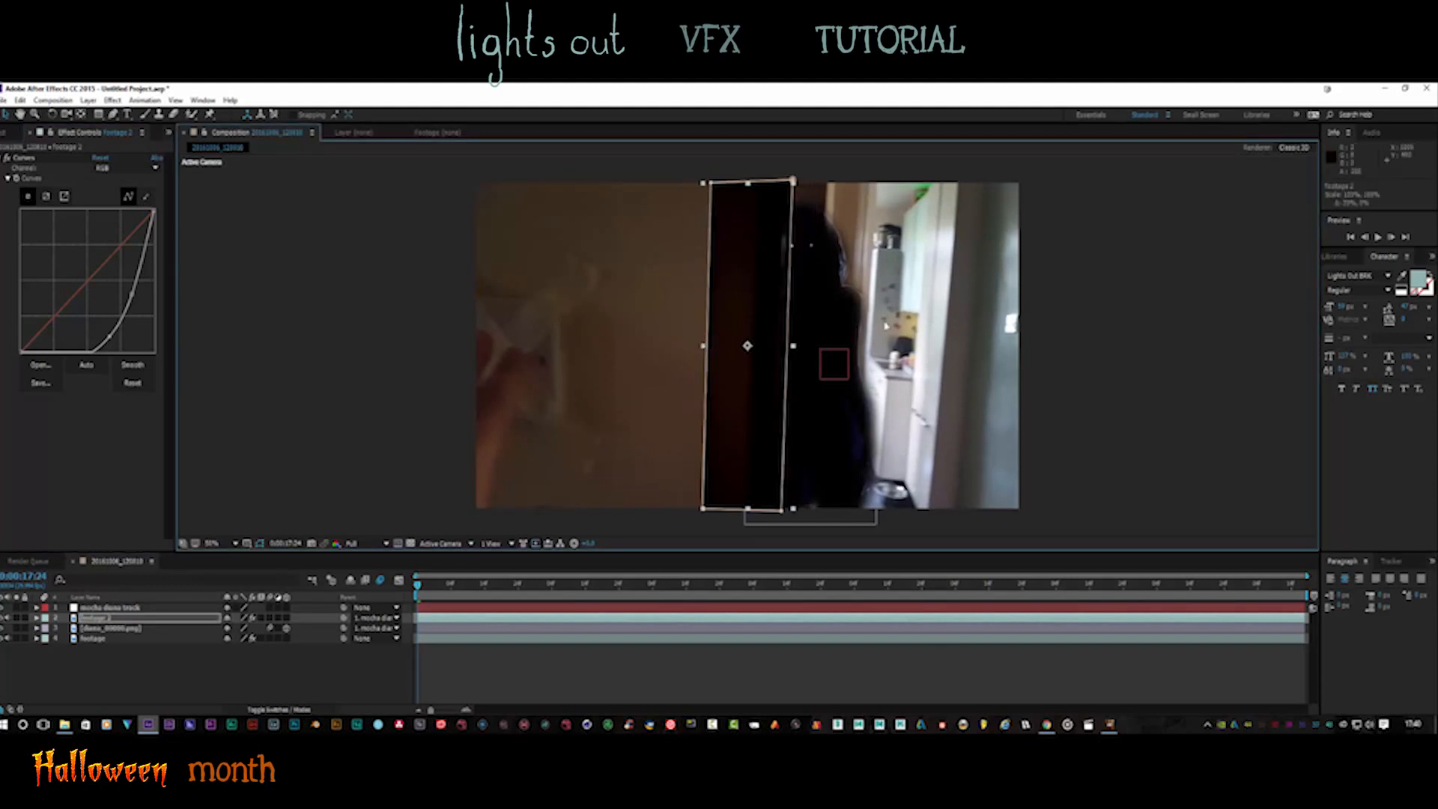
pyautogui.click(110, 621)
pyautogui.click(287, 618)
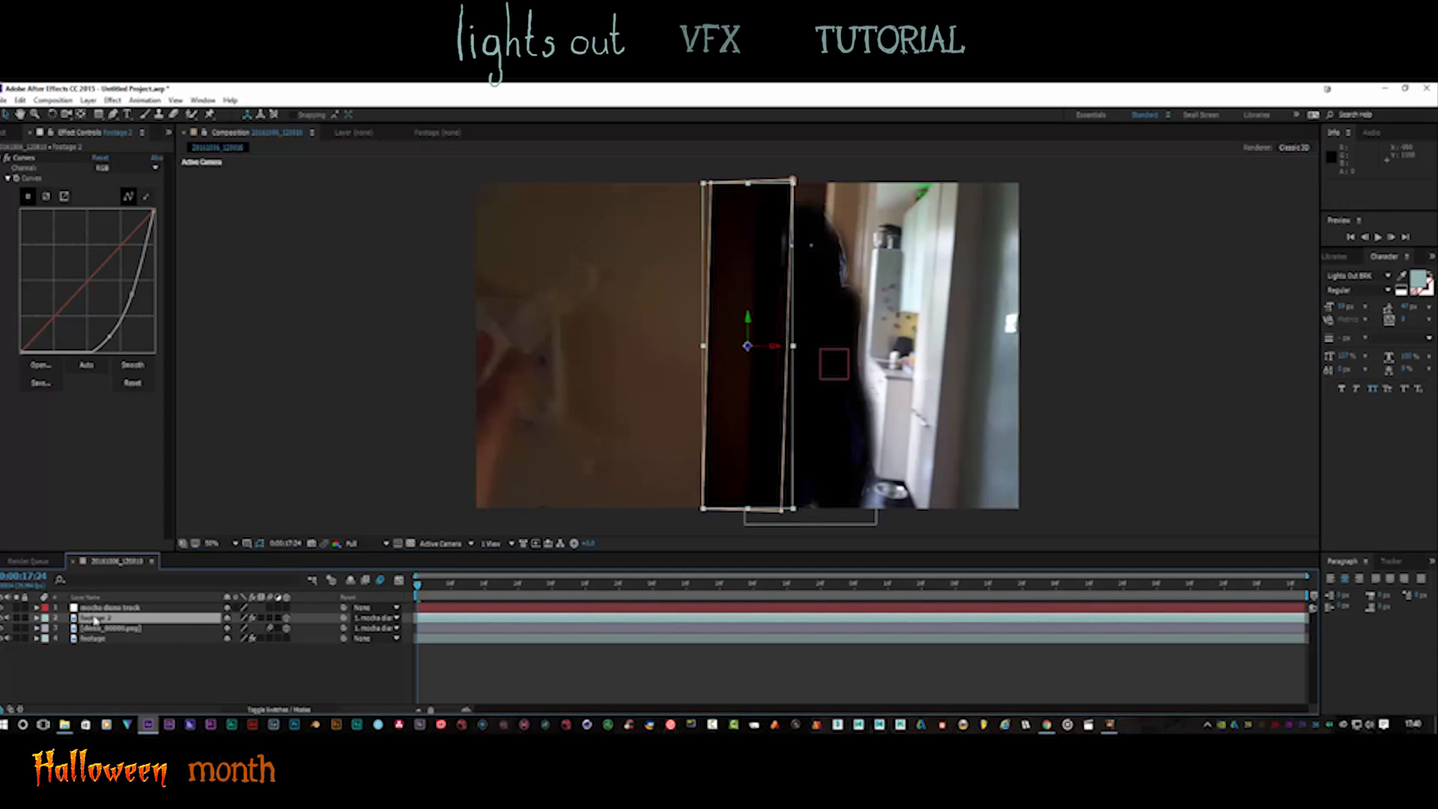
# Expand the footage 2 layer's masks and invert Mask 1
pyautogui.click(37, 618)
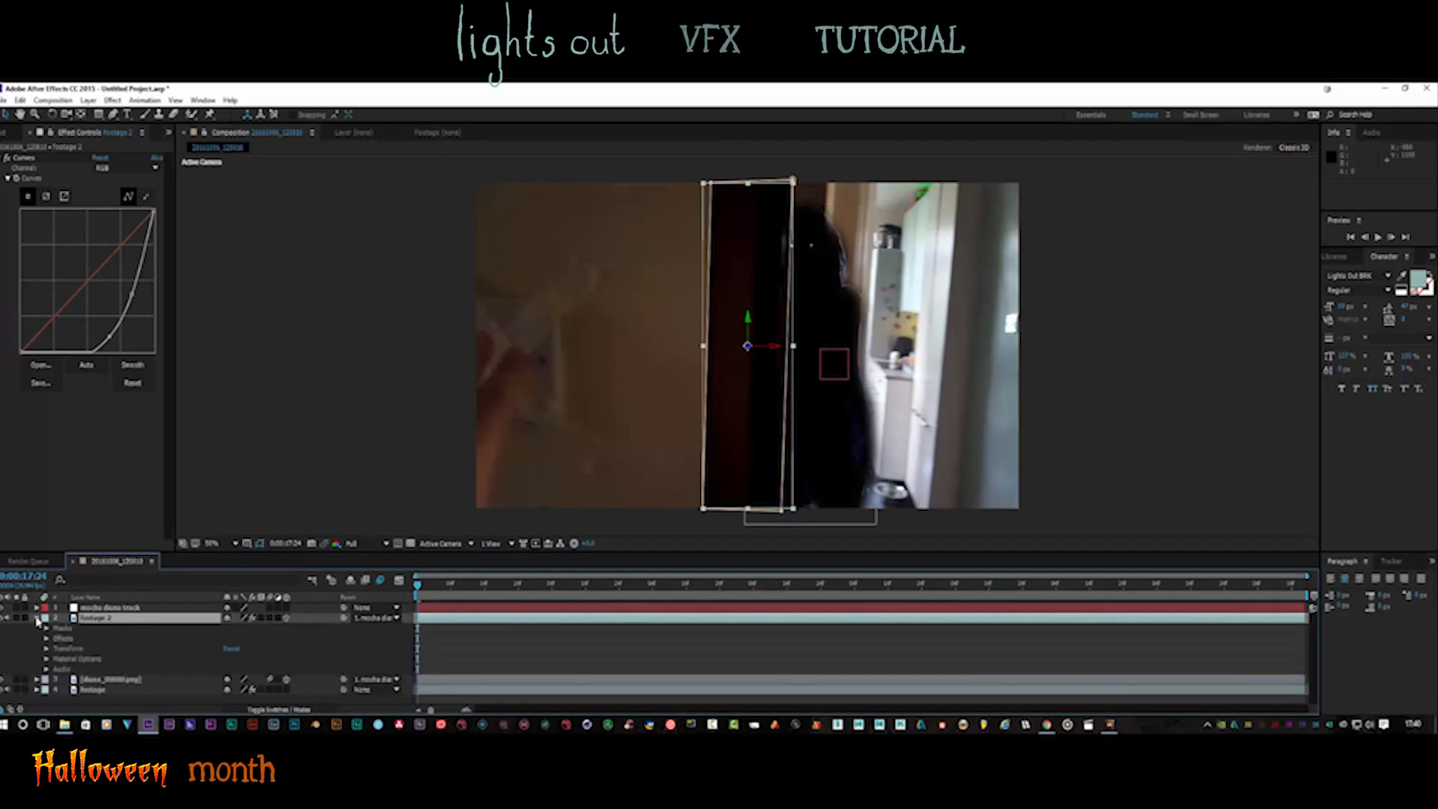
pyautogui.click(48, 628)
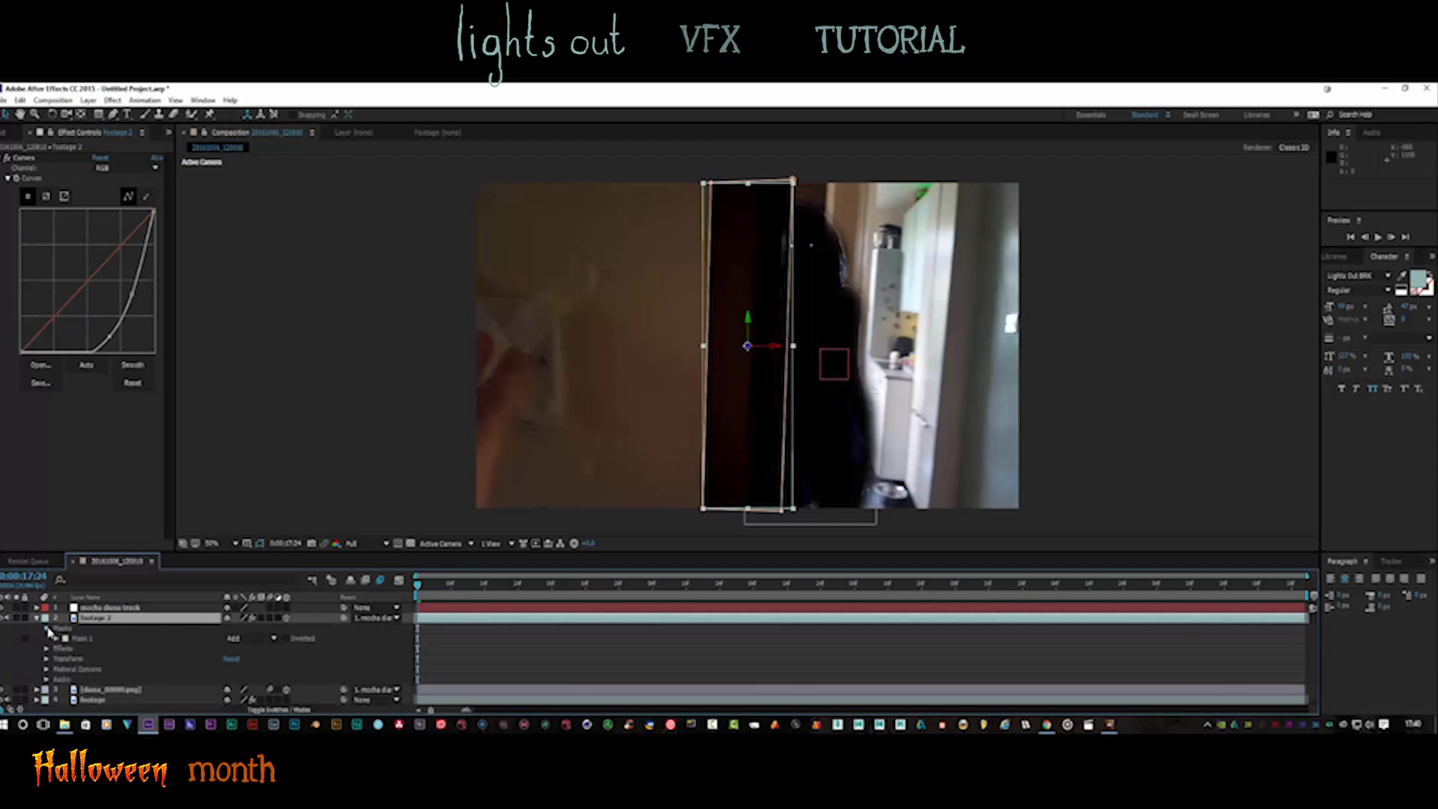
pyautogui.click(286, 639)
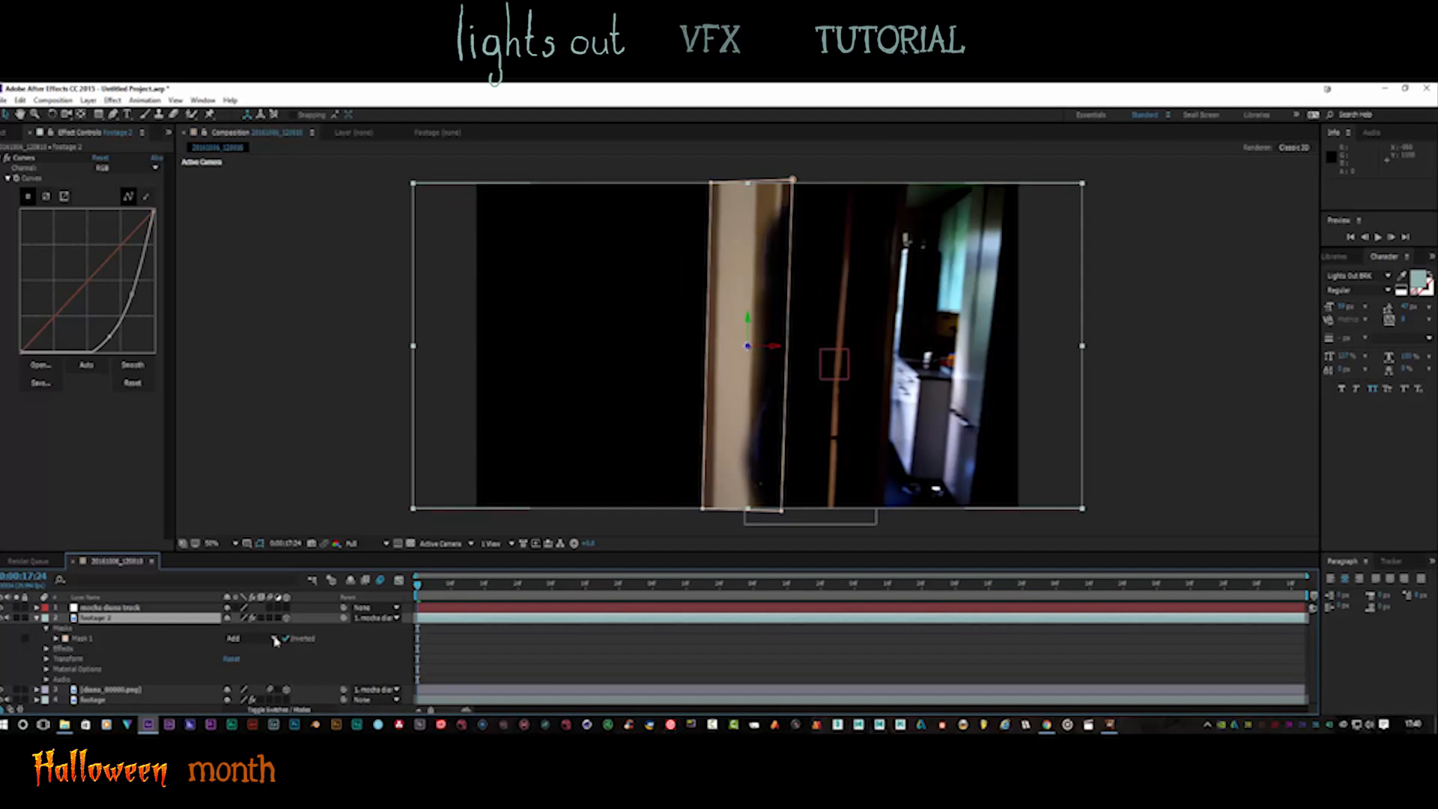
# Set Mask 1 of footage 2 to Subtract and turn off its inversion
pyautogui.click(273, 639)
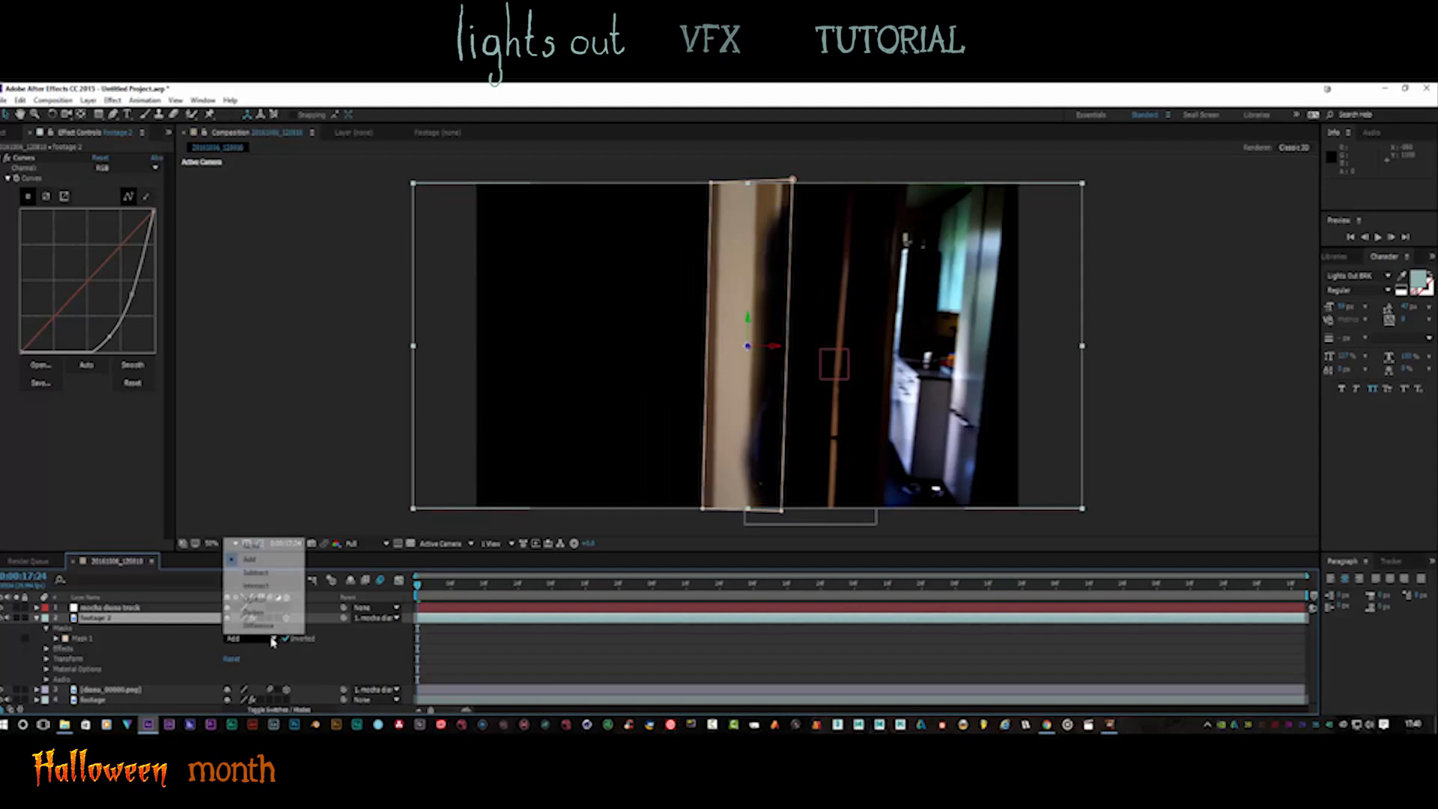
pyautogui.click(269, 574)
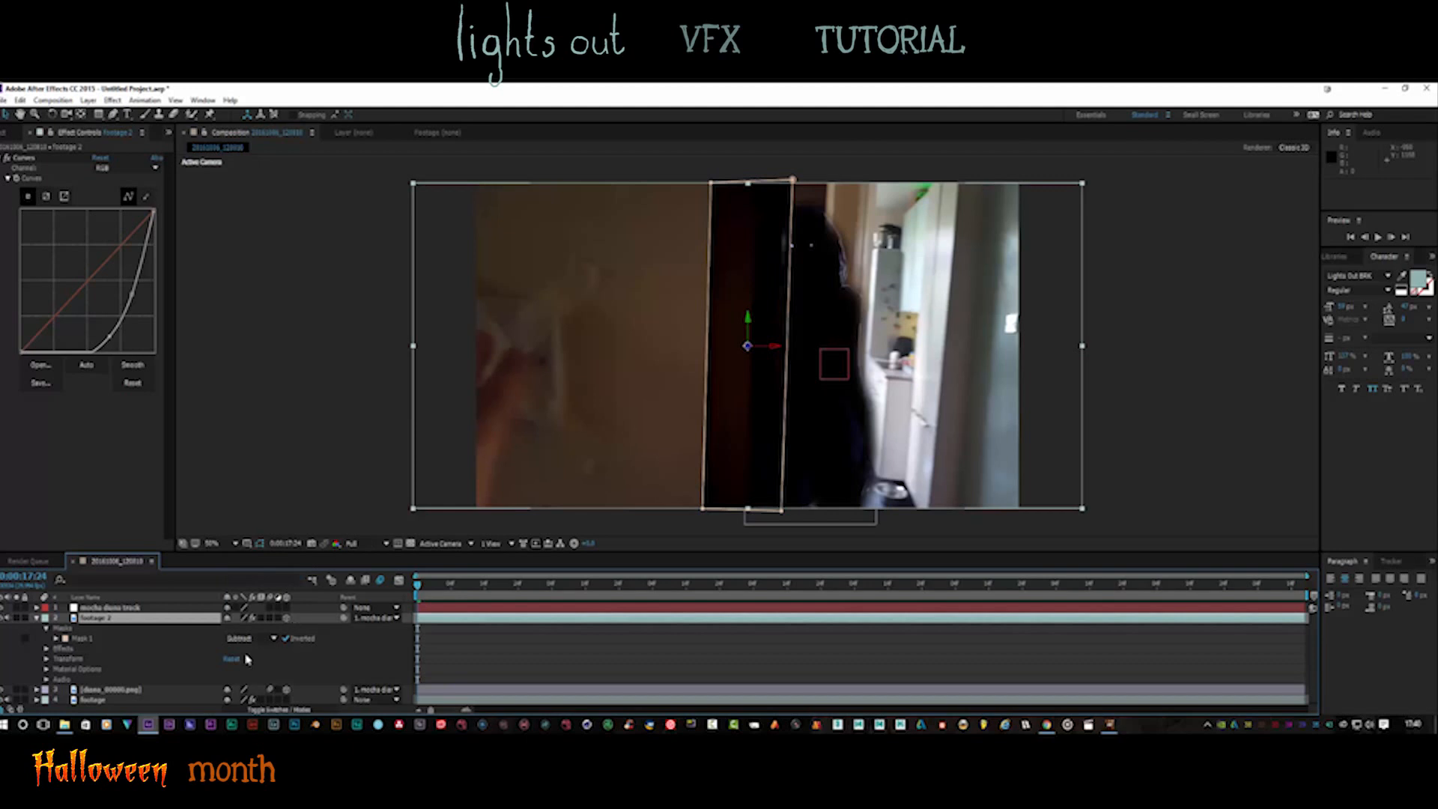
pyautogui.click(286, 639)
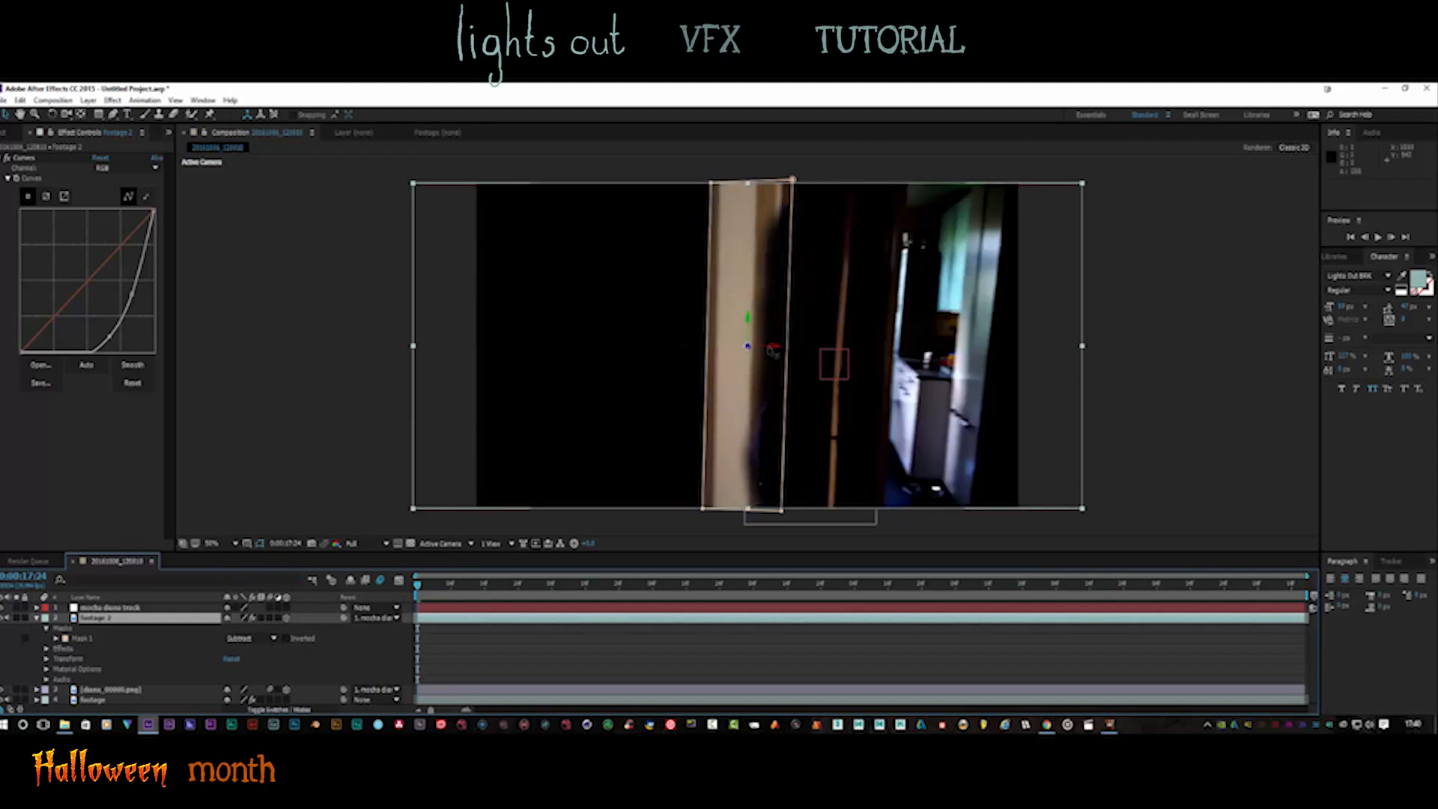
# Set Mask 1 to Lighten, extend its left side beyond the frame's left edge, and hide the mask outlines
pyautogui.moveTo(771, 350)
pyautogui.mouseDown()
pyautogui.moveTo(803, 352)
pyautogui.moveTo(774, 353)
pyautogui.mouseUp()
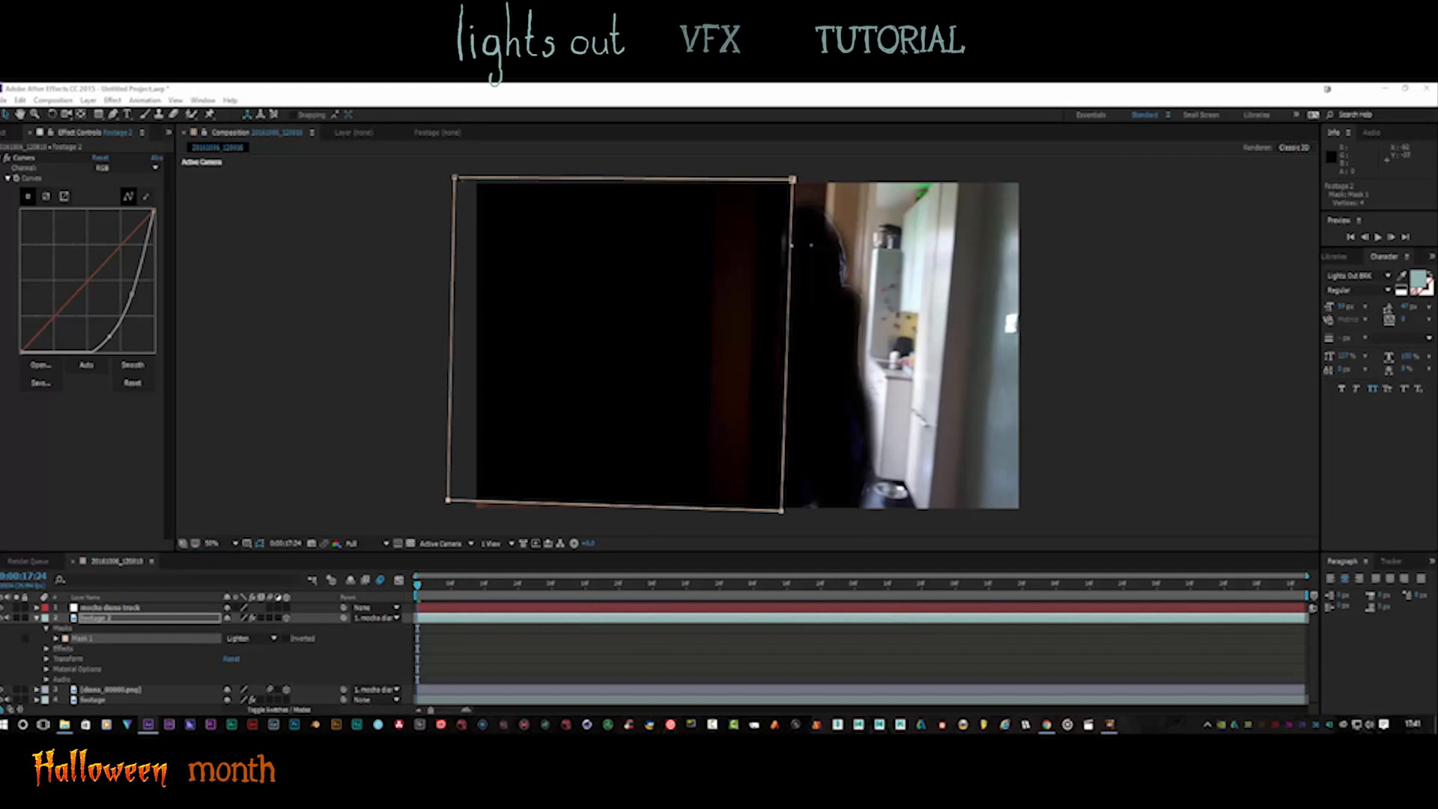
pyautogui.moveTo(454, 178); pyautogui.dragTo(443, 179)
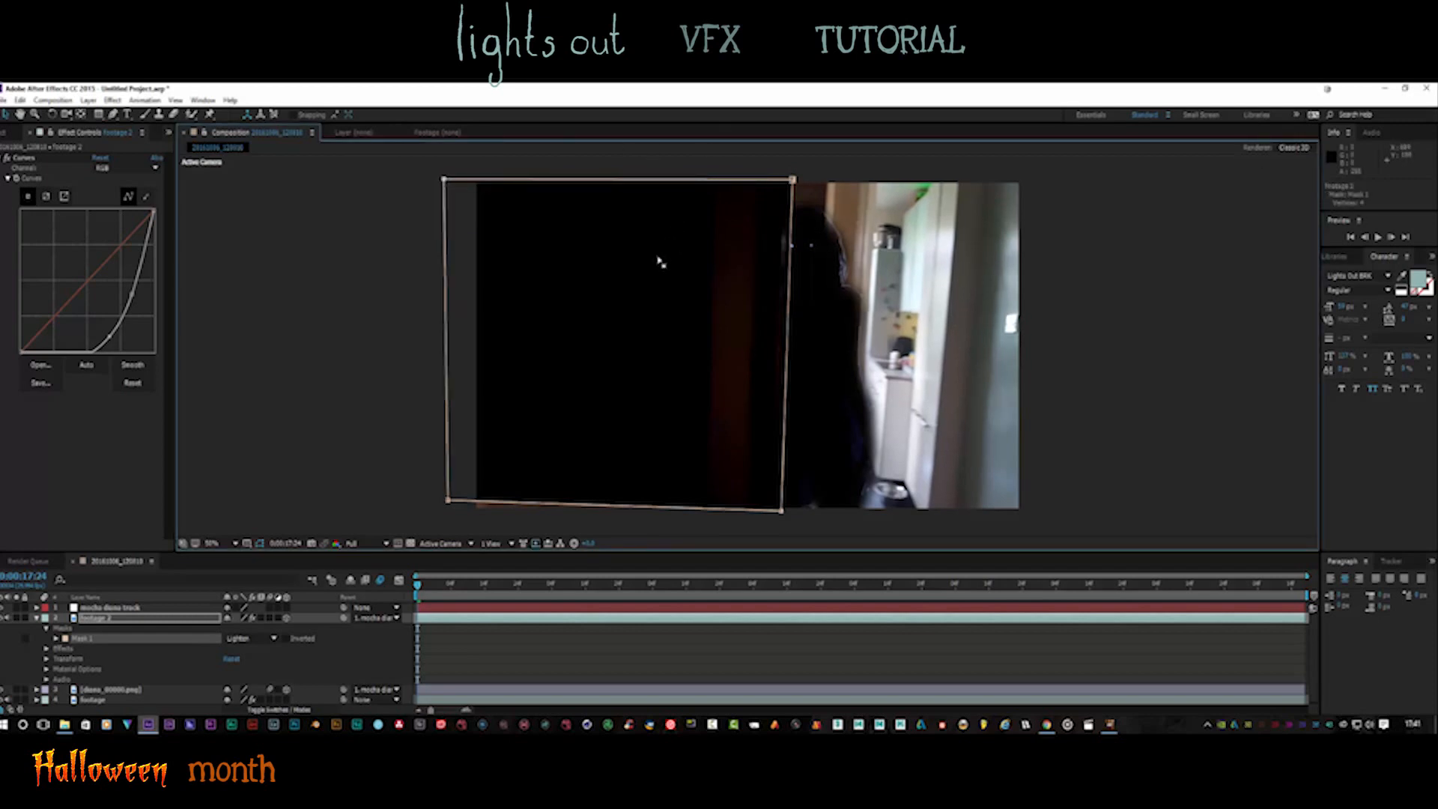
pyautogui.click(36, 618)
pyautogui.click(260, 544)
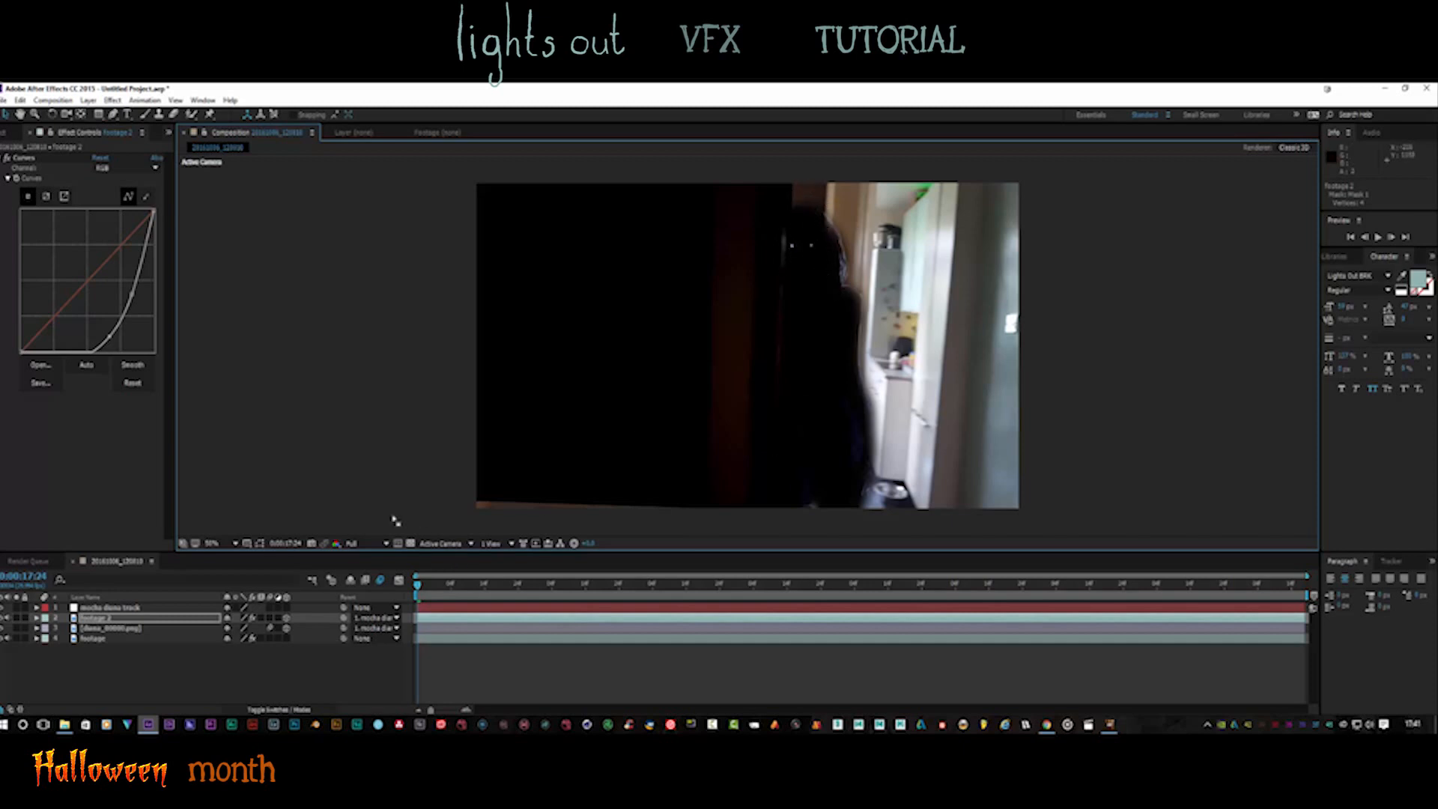
# Nudge the diana_00000.png figure slightly right along its X axis
pyautogui.click(109, 630)
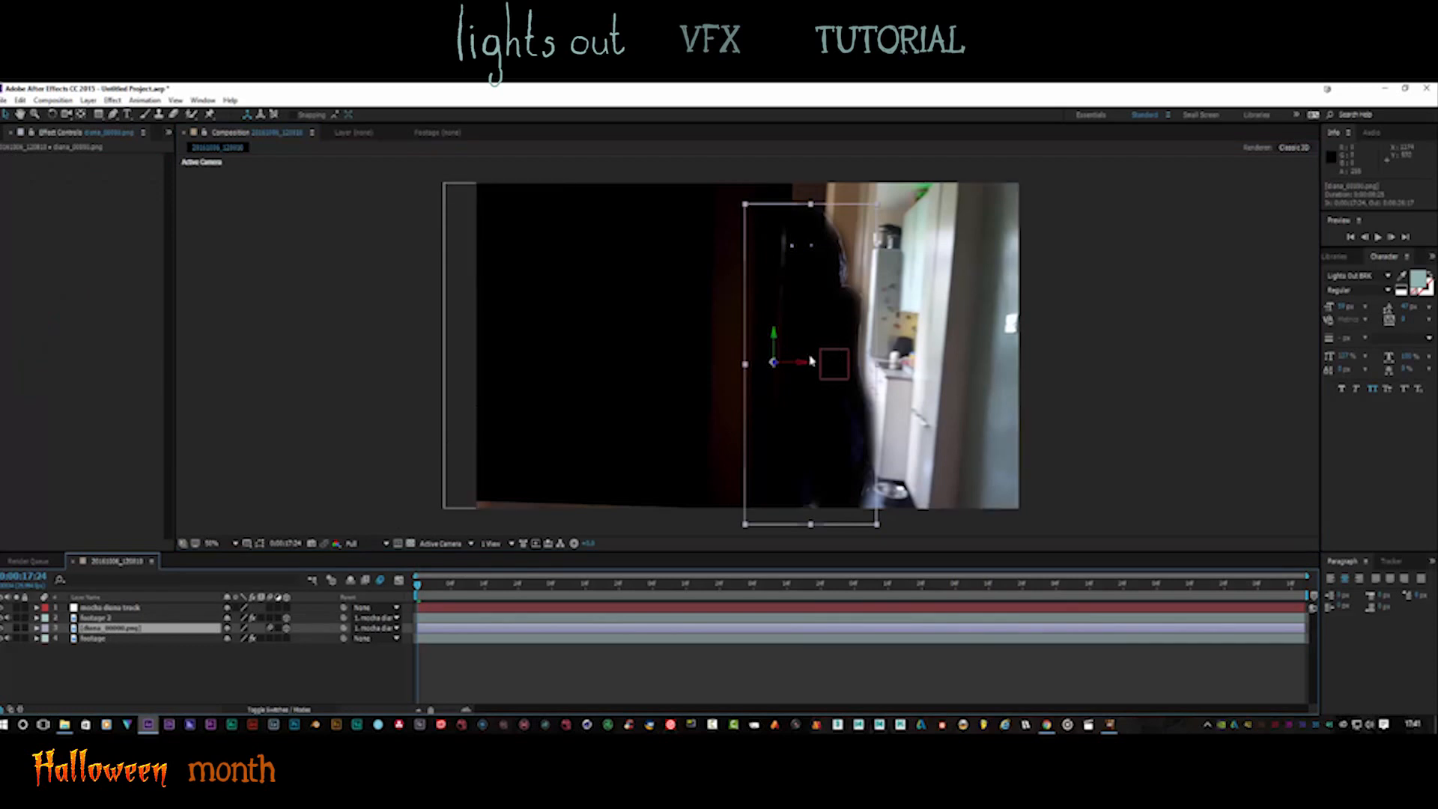
pyautogui.moveTo(803, 367)
pyautogui.mouseDown()
pyautogui.moveTo(789, 365)
pyautogui.moveTo(807, 364)
pyautogui.mouseUp()
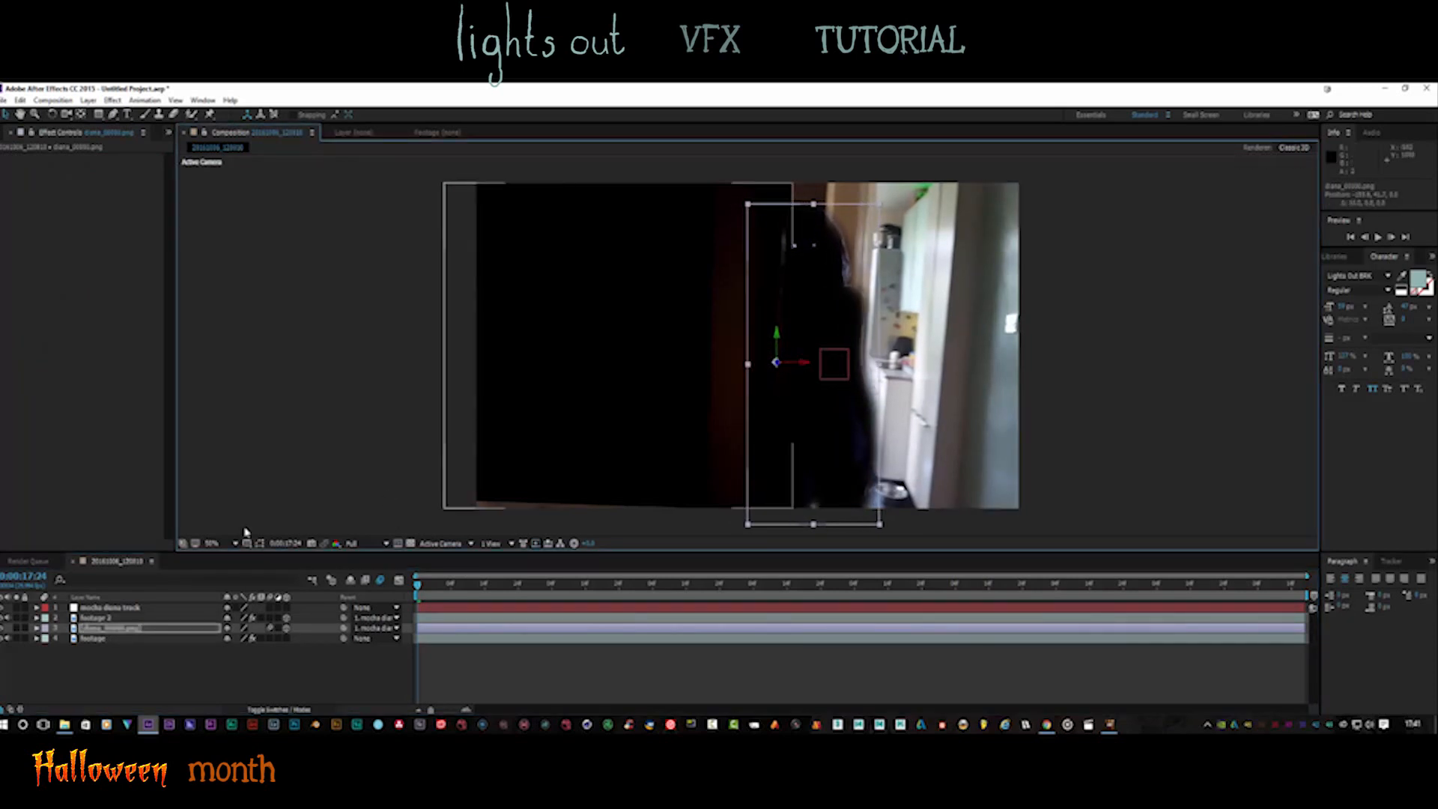
# Add a second Curves effect to the bottom footage layer and pull its curve's middle down to darken the background
pyautogui.click(108, 639)
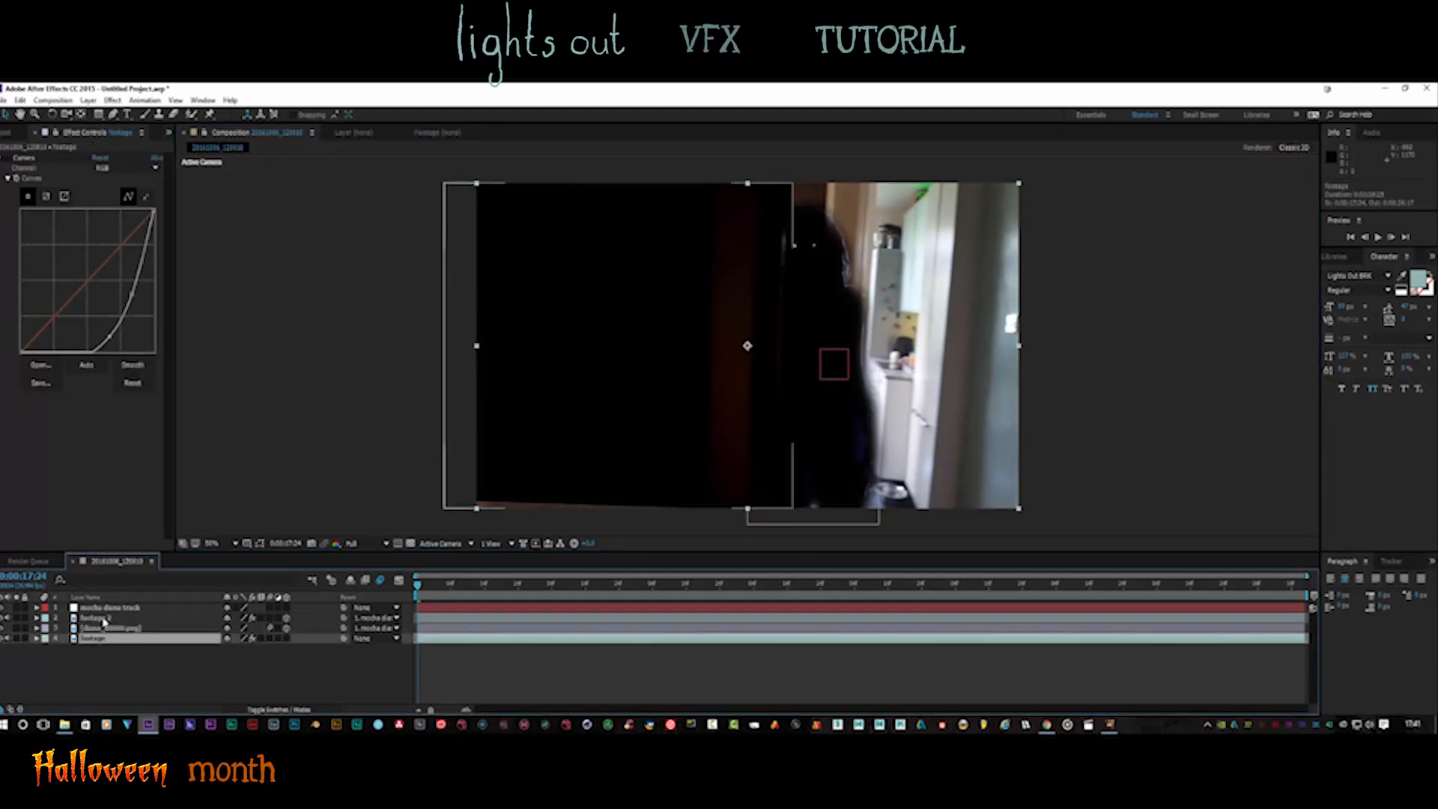
pyautogui.click(104, 621)
pyautogui.click(105, 638)
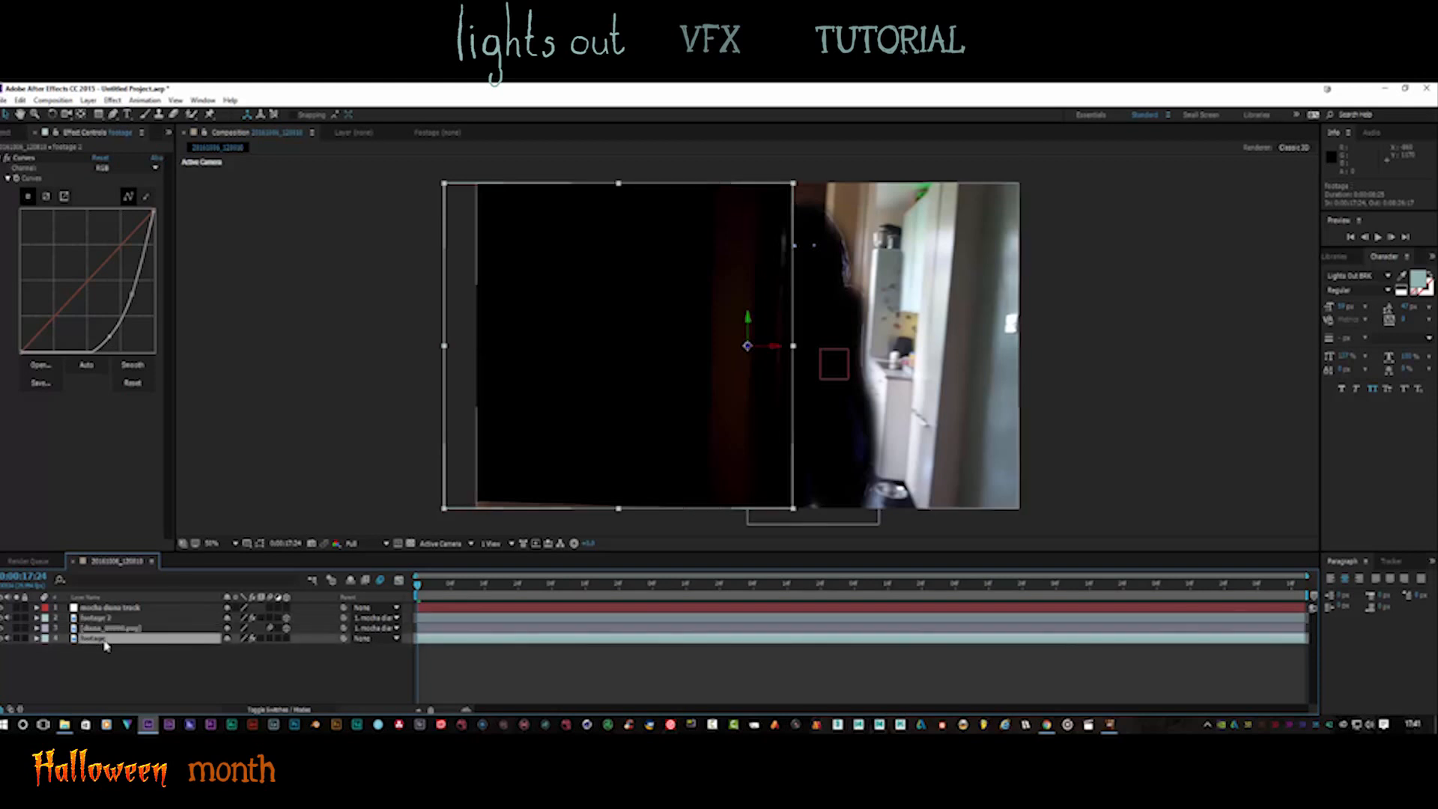
pyautogui.rightClick(105, 645)
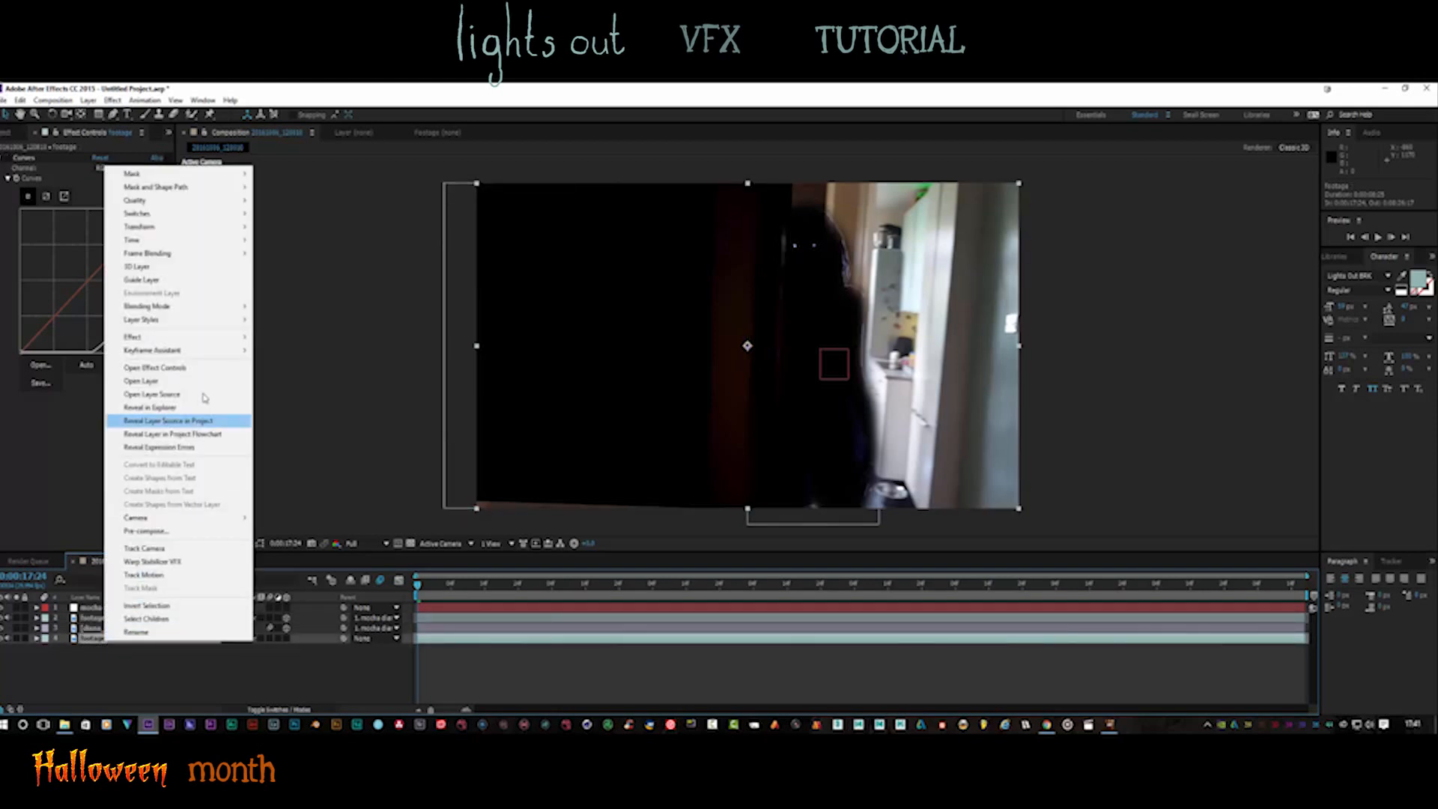
pyautogui.moveTo(224, 337)
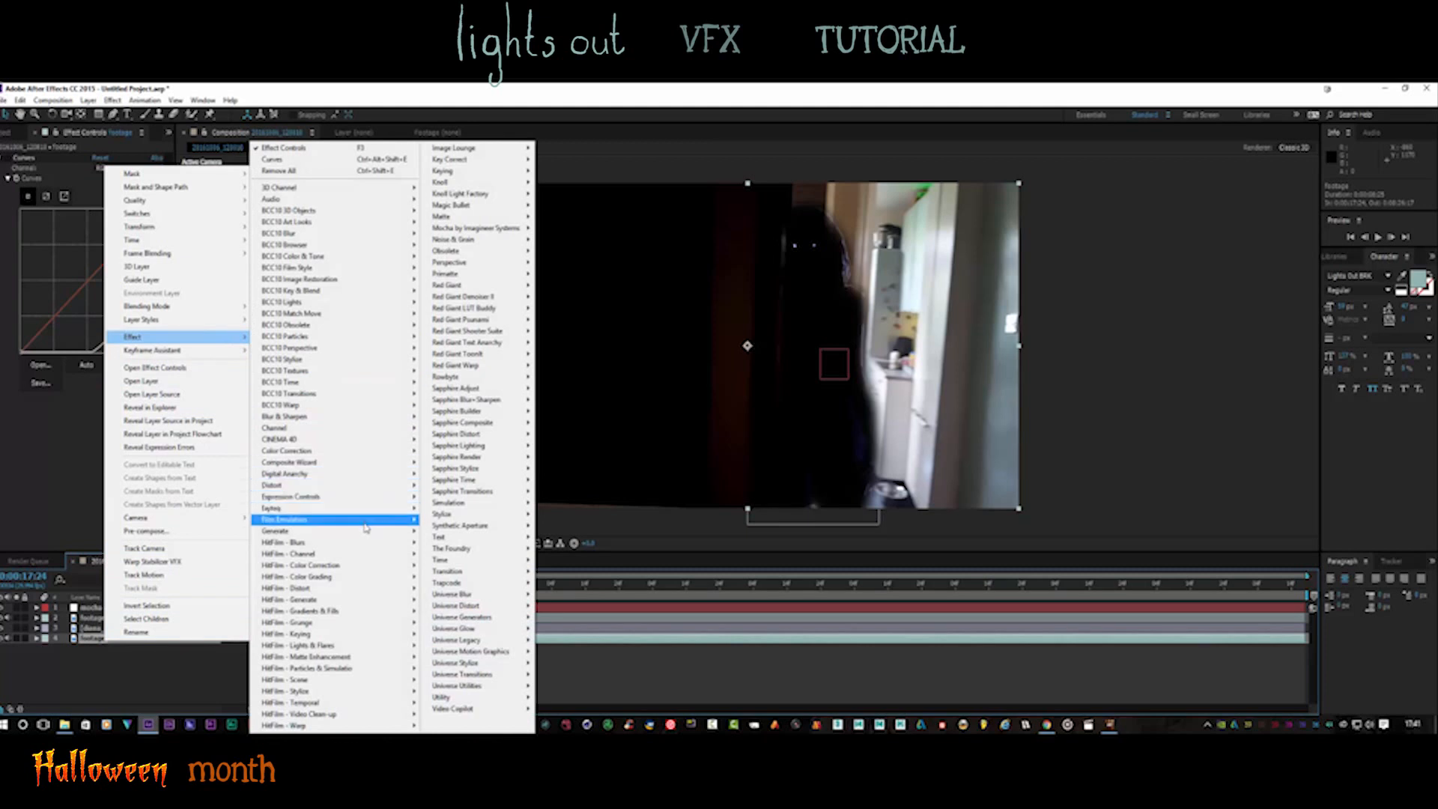
pyautogui.moveTo(380, 567)
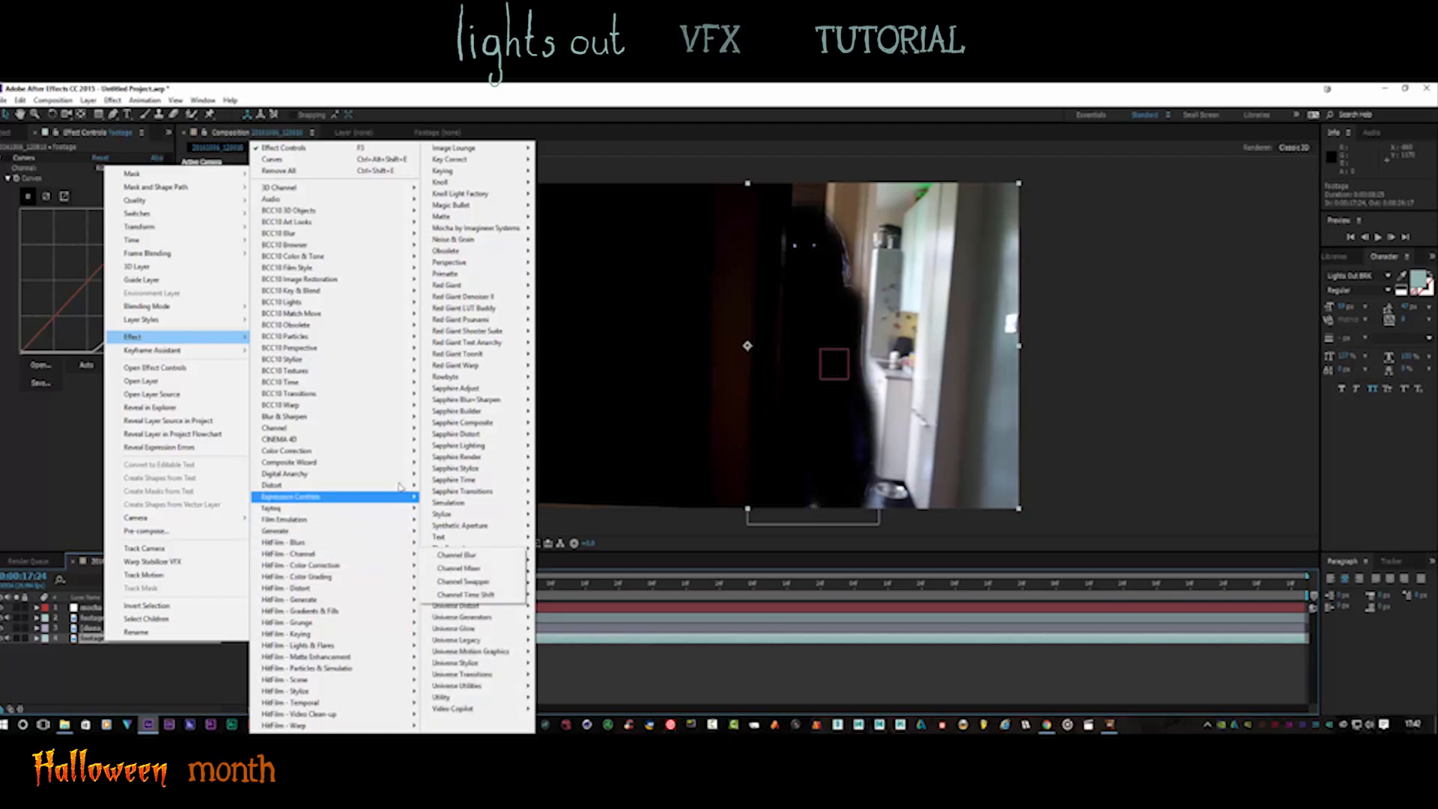
pyautogui.moveTo(402, 451)
pyautogui.click(448, 526)
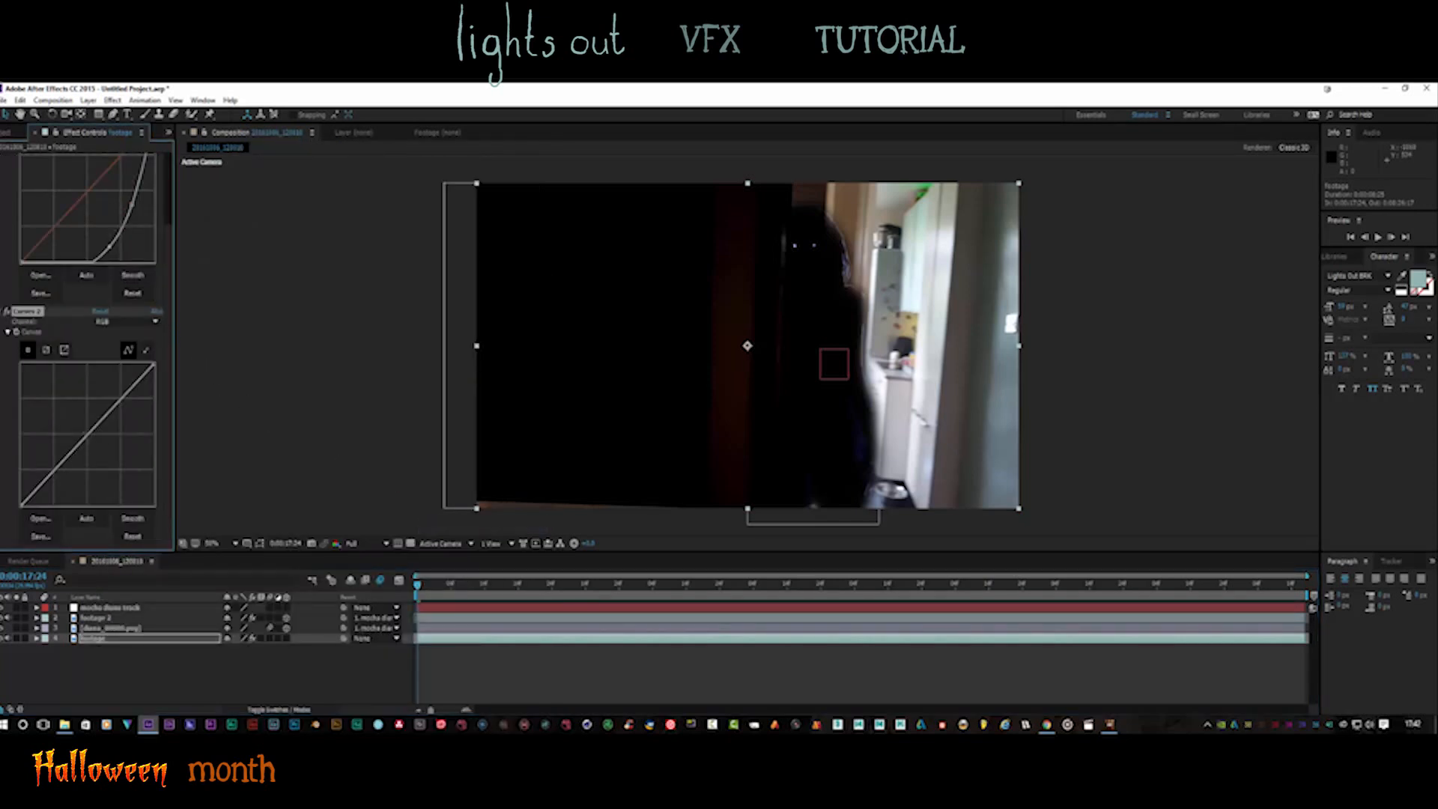
pyautogui.moveTo(87, 435); pyautogui.dragTo(116, 461)
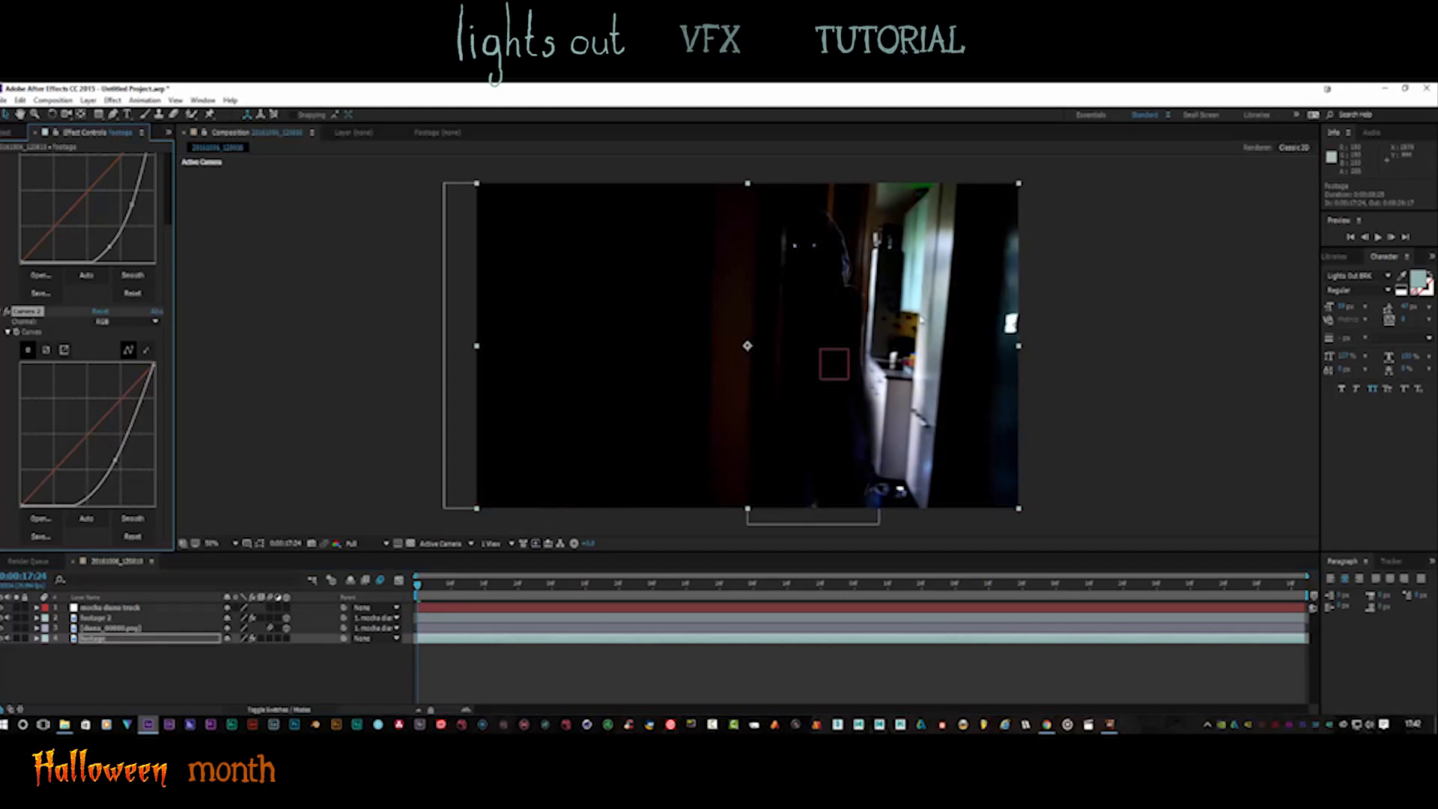
# Shift the diana_00000.png figure slightly left, closer to the door frame
pyautogui.click(102, 629)
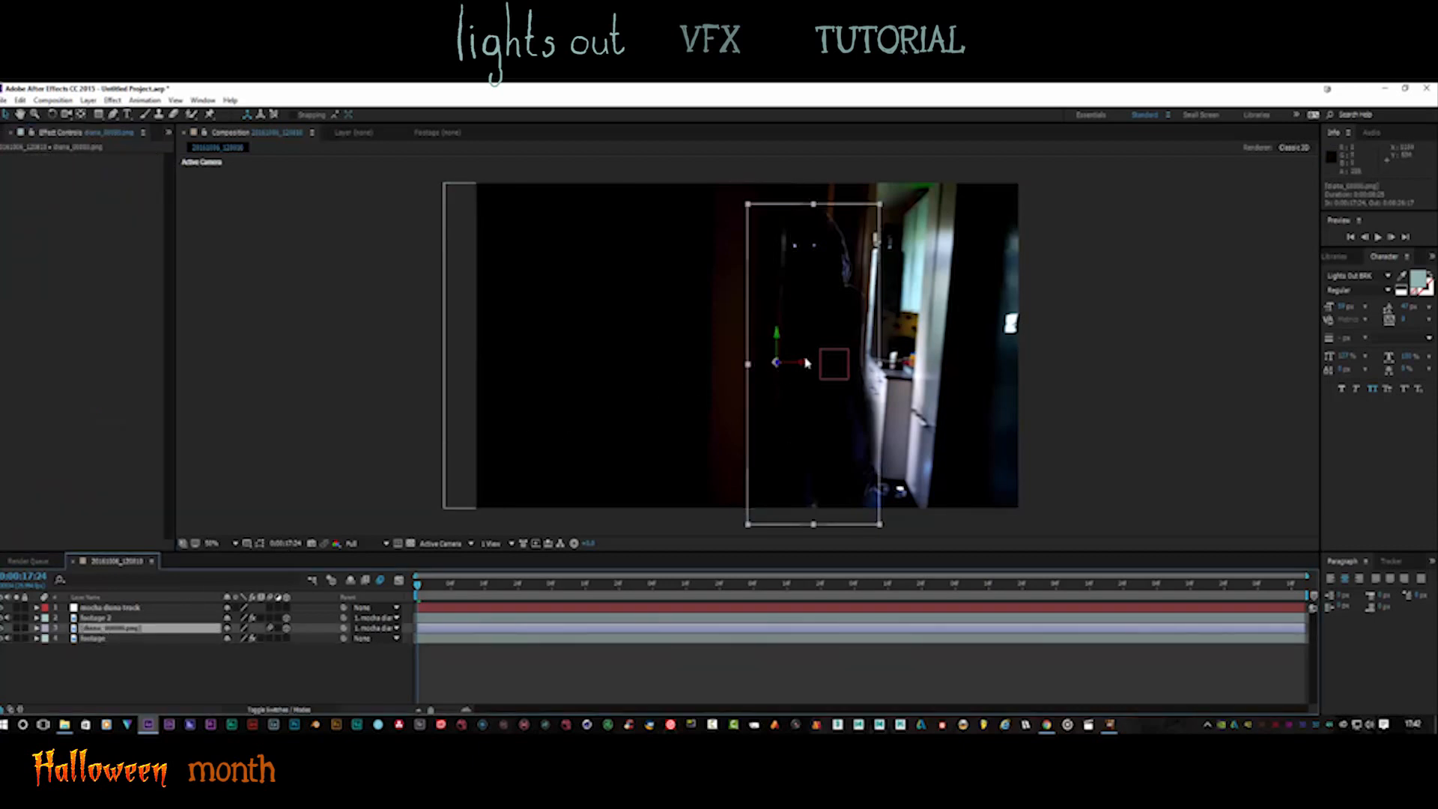
pyautogui.moveTo(806, 366); pyautogui.dragTo(802, 366)
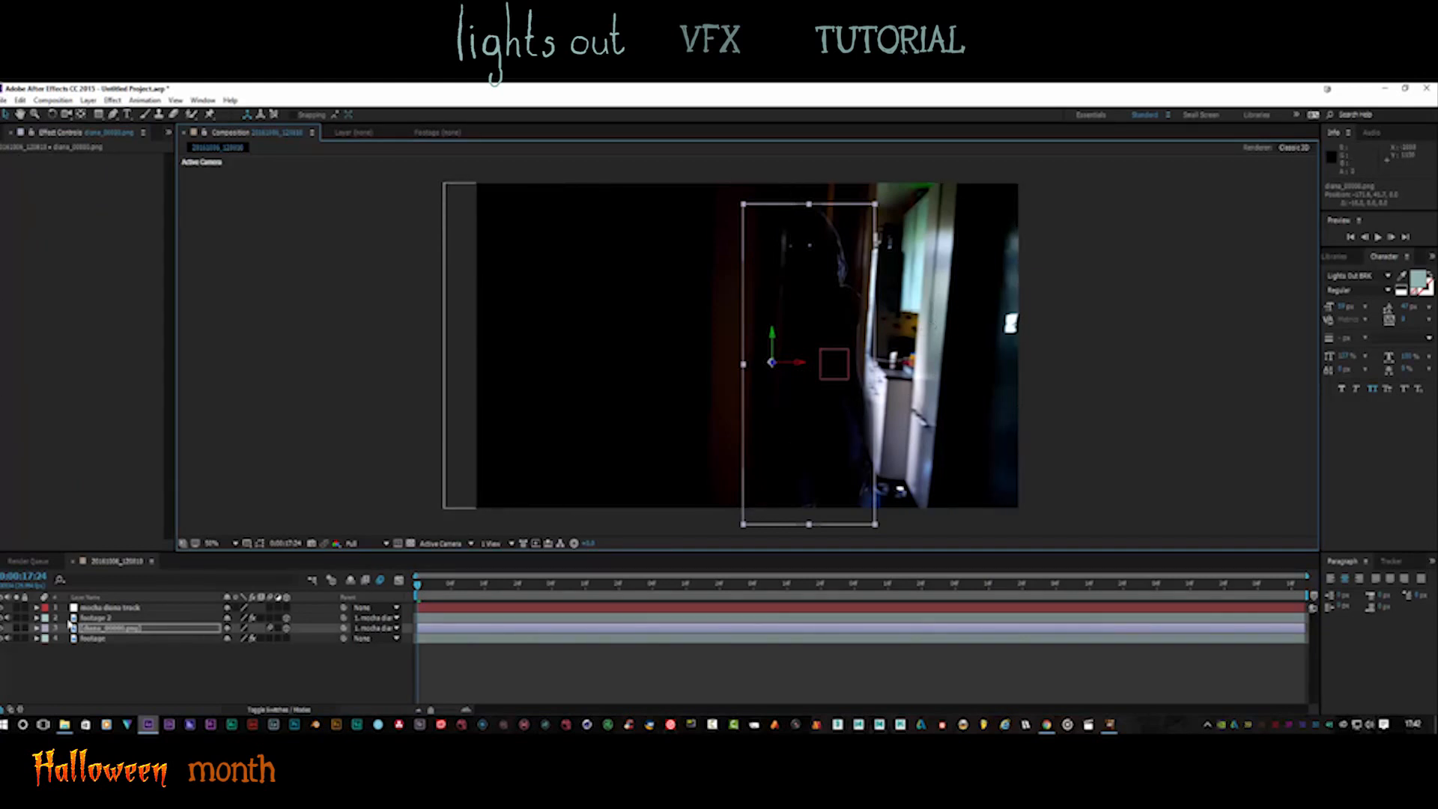
# Pull the footage layer's second Curves effect further down to darken the hallway more
pyautogui.click(92, 638)
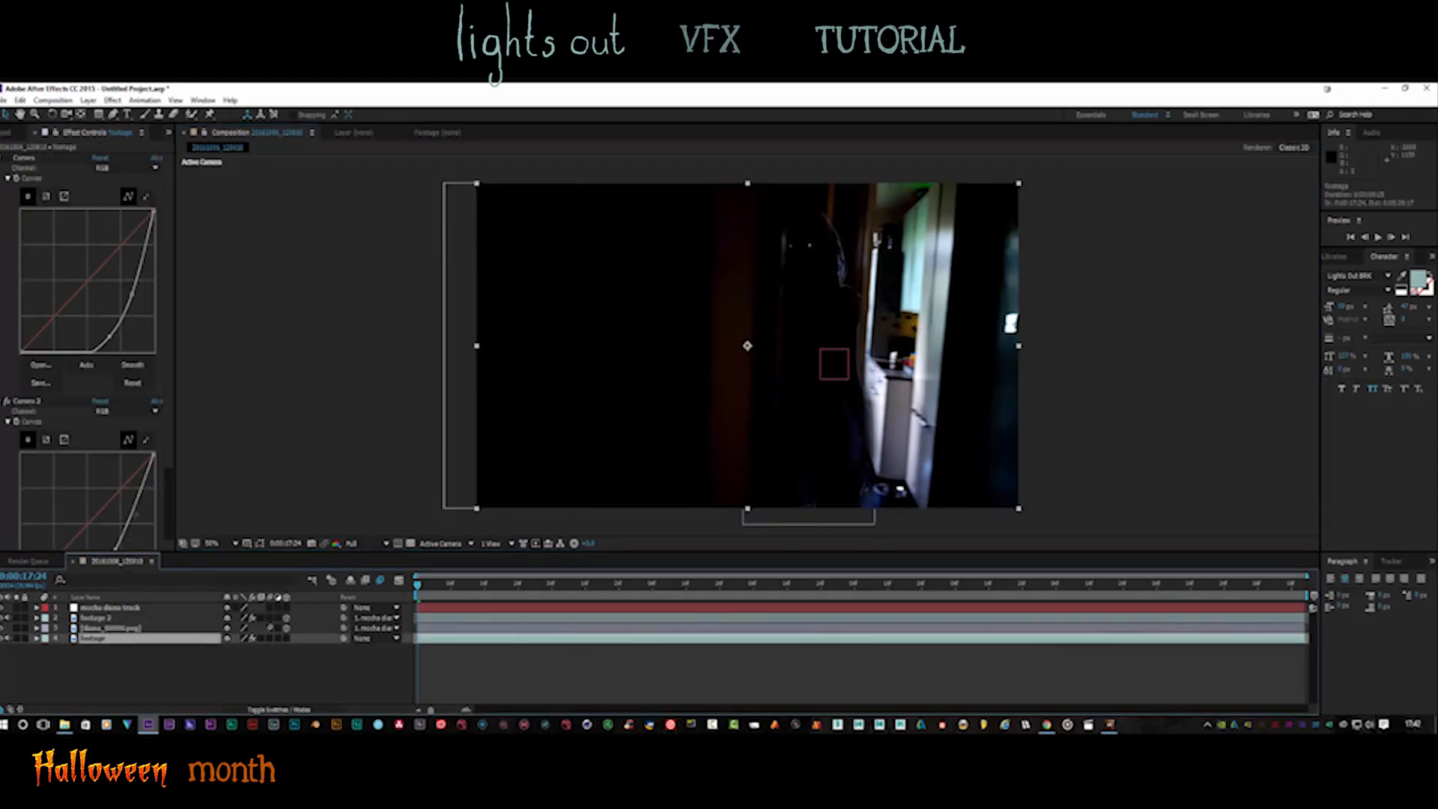
pyautogui.scroll(-2, 116, 502)
pyautogui.moveTo(115, 466); pyautogui.dragTo(123, 485)
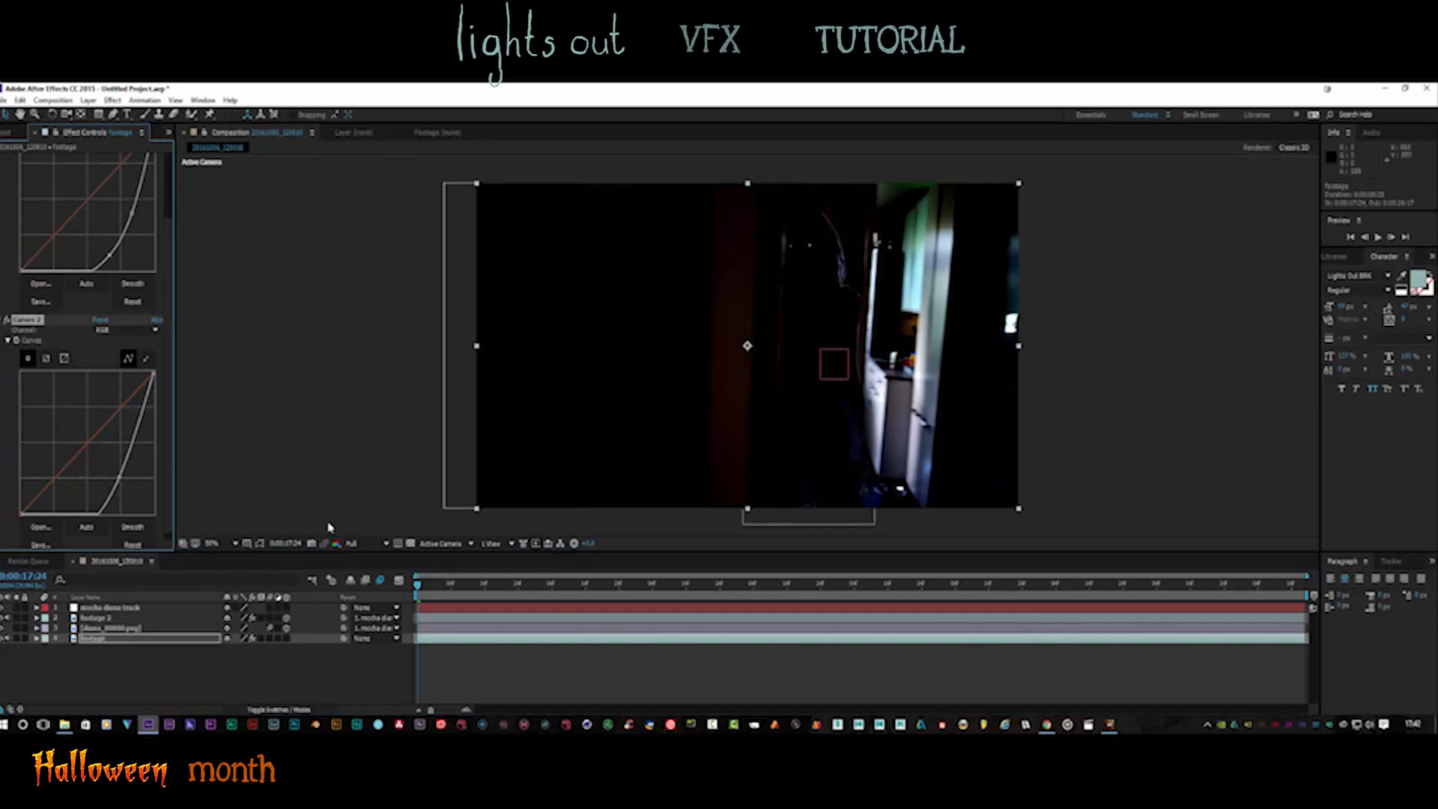
# Move the diana_00000.png figure a little lower and slightly right in the doorway
pyautogui.click(109, 628)
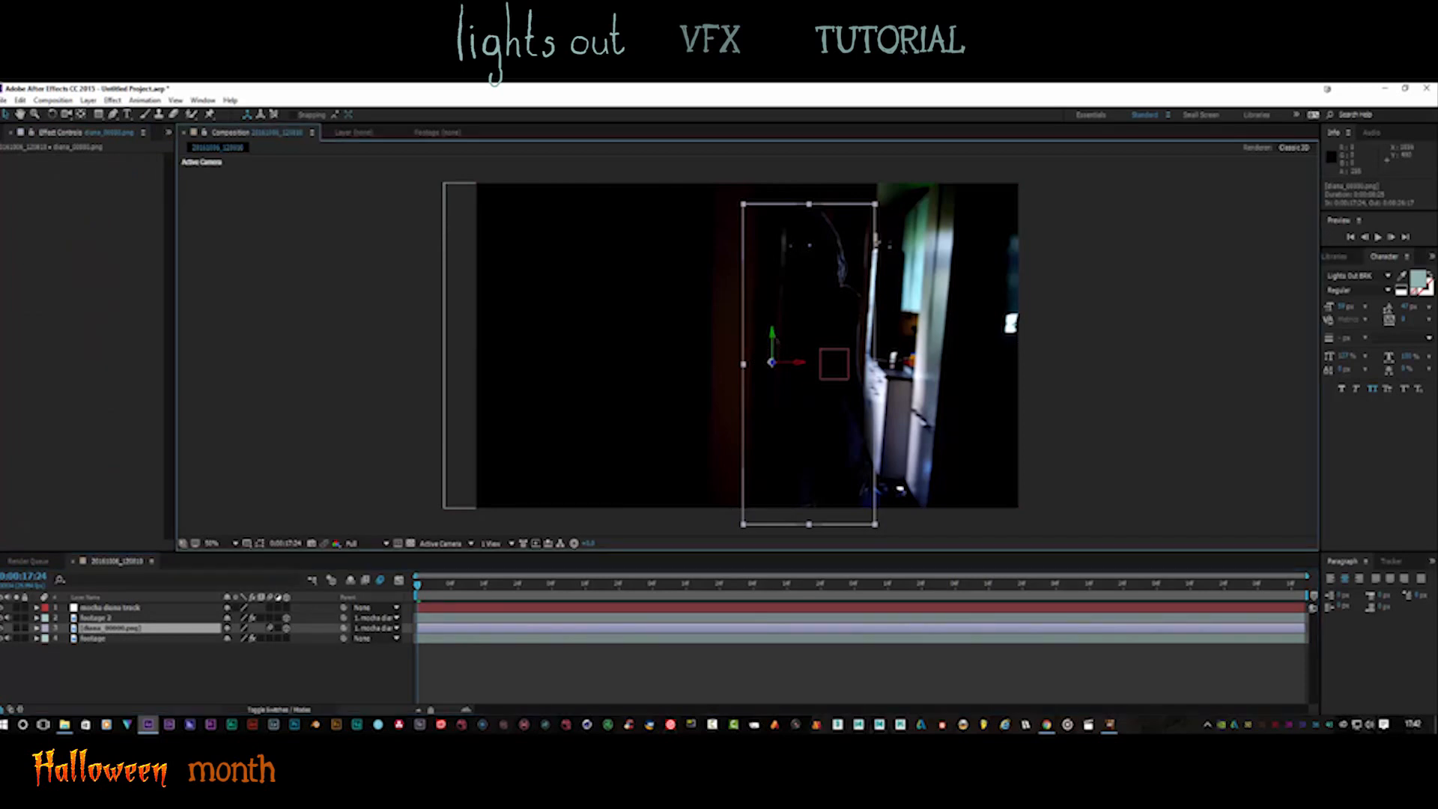
pyautogui.moveTo(775, 336); pyautogui.dragTo(776, 352)
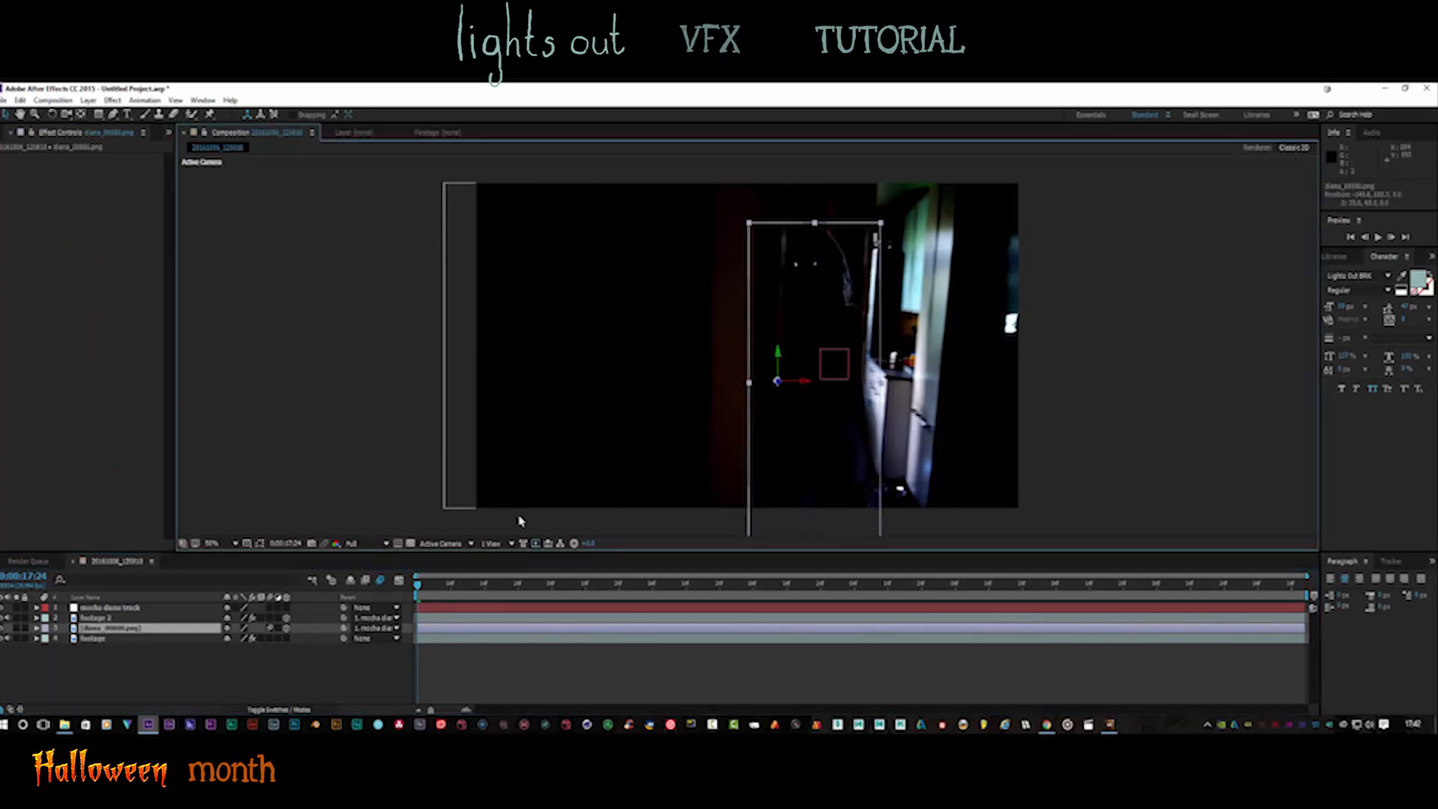
# Apply the Stylize Glow effect to the diana_00000.png layer
pyautogui.click(135, 630)
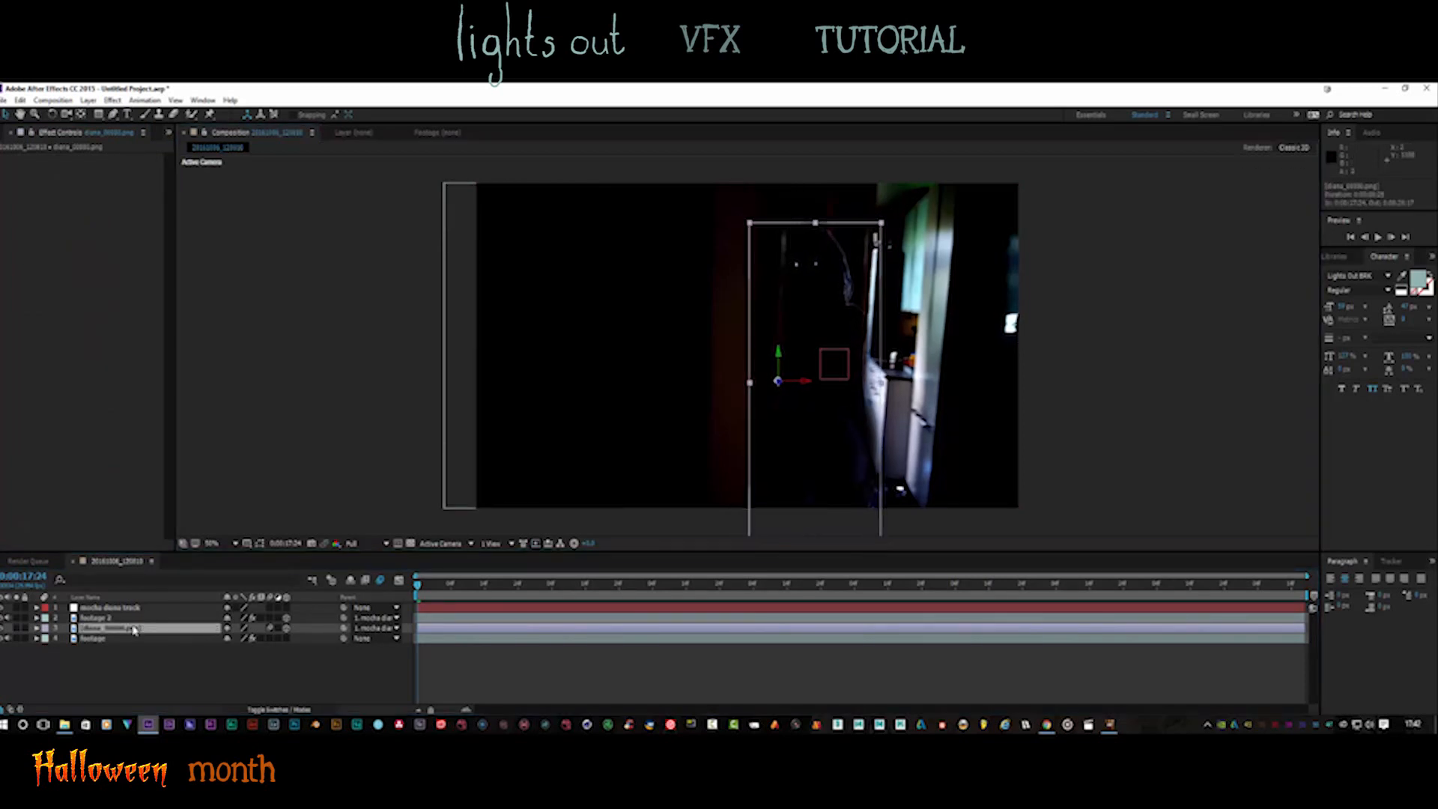
pyautogui.rightClick(135, 630)
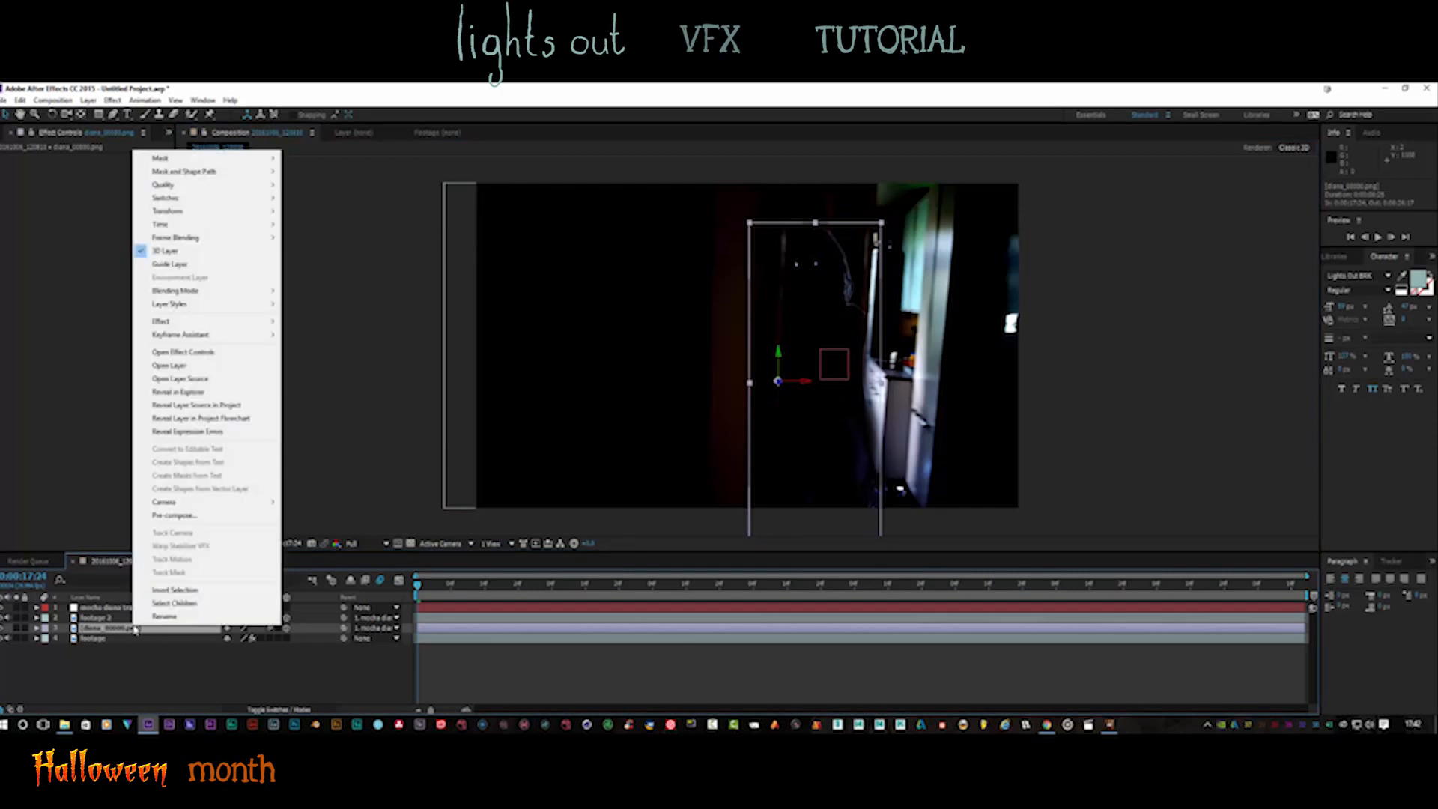
pyautogui.moveTo(217, 321)
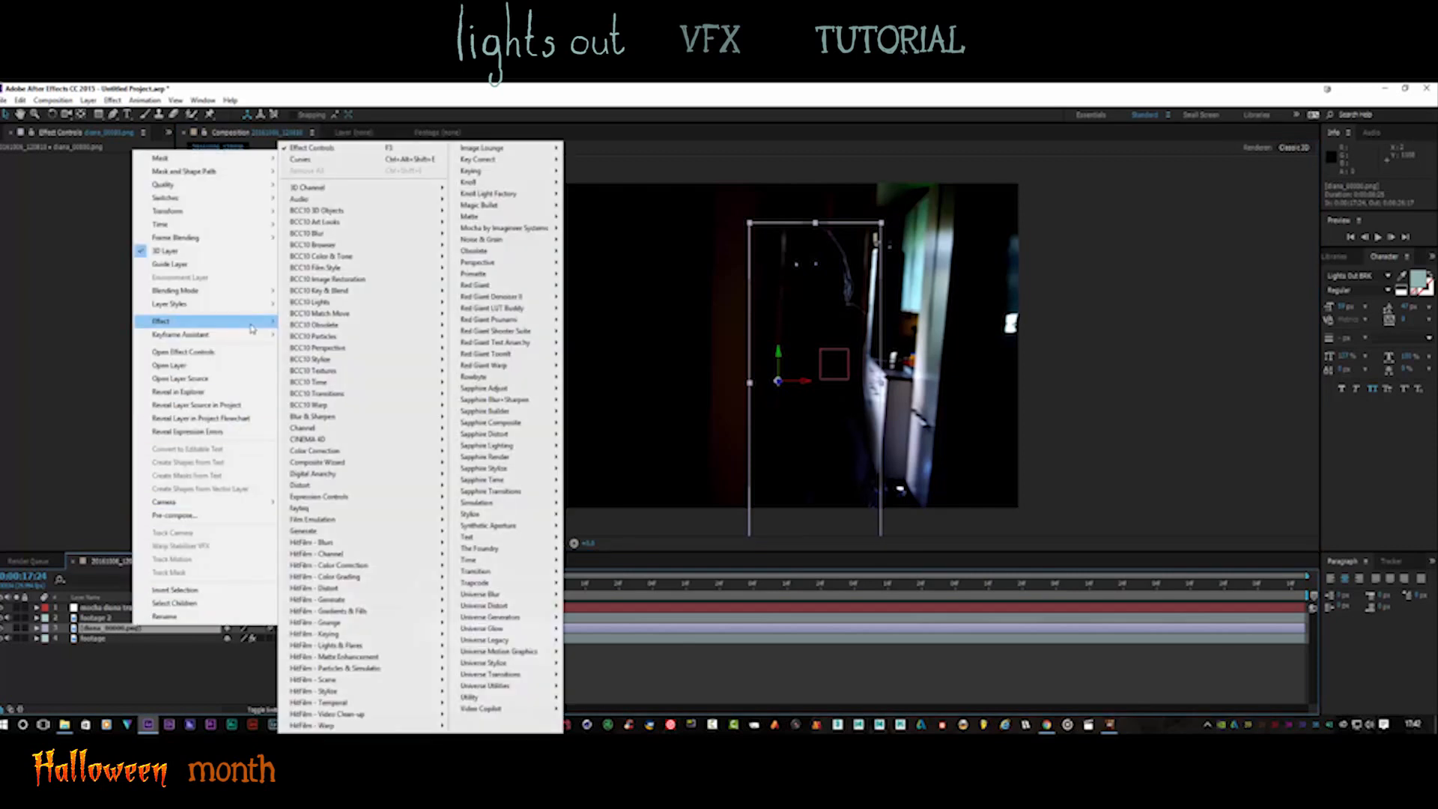
pyautogui.moveTo(436, 453)
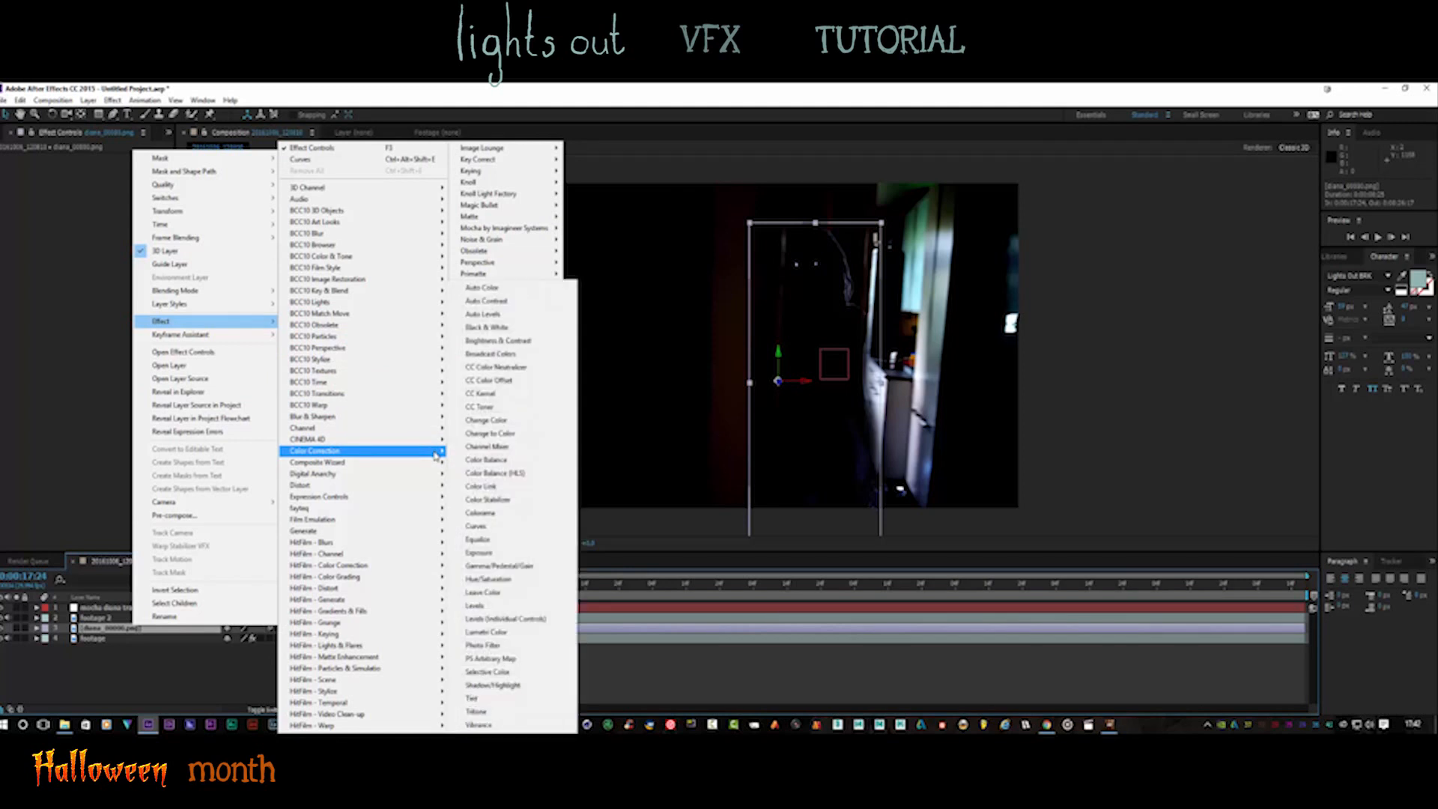
pyautogui.moveTo(424, 540)
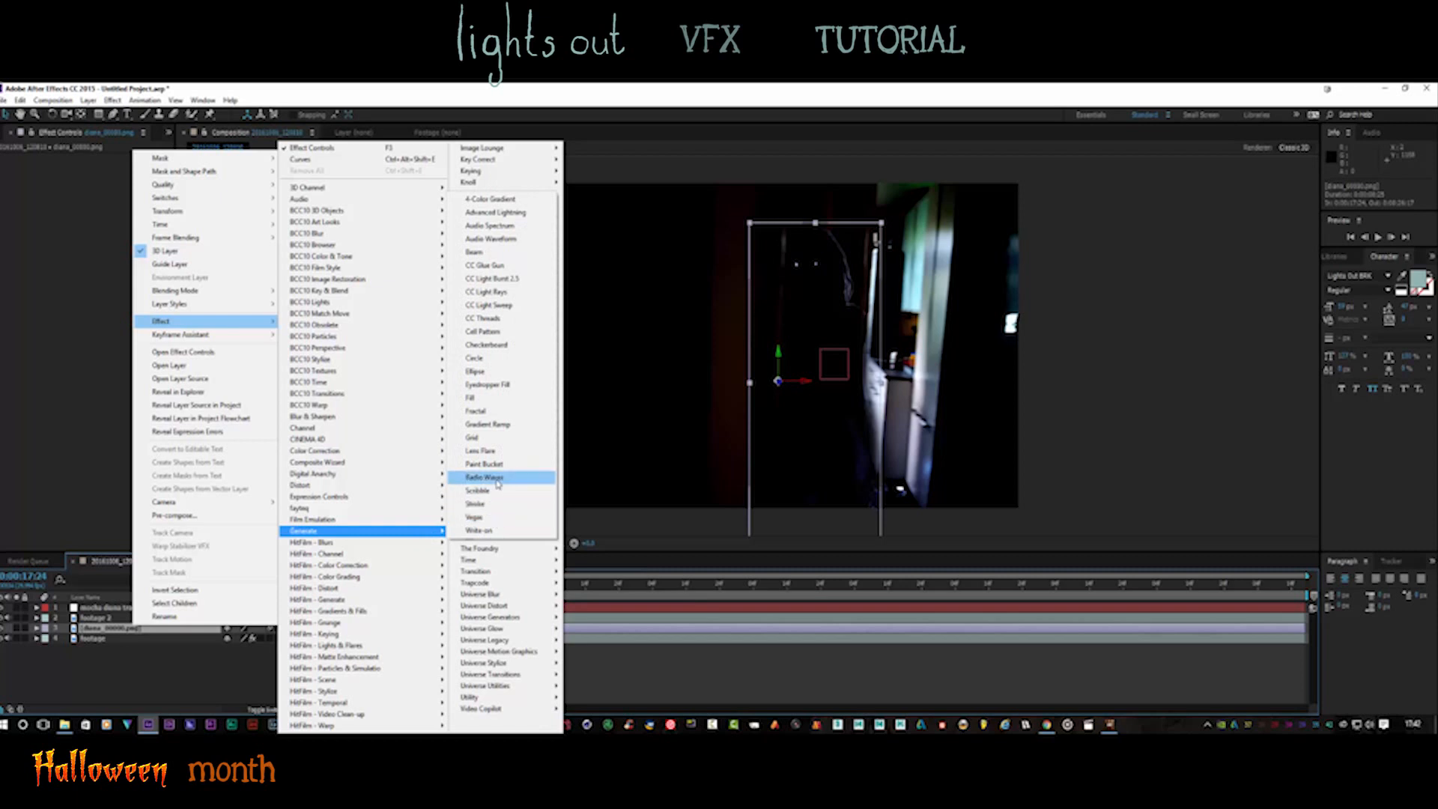
pyautogui.moveTo(408, 502)
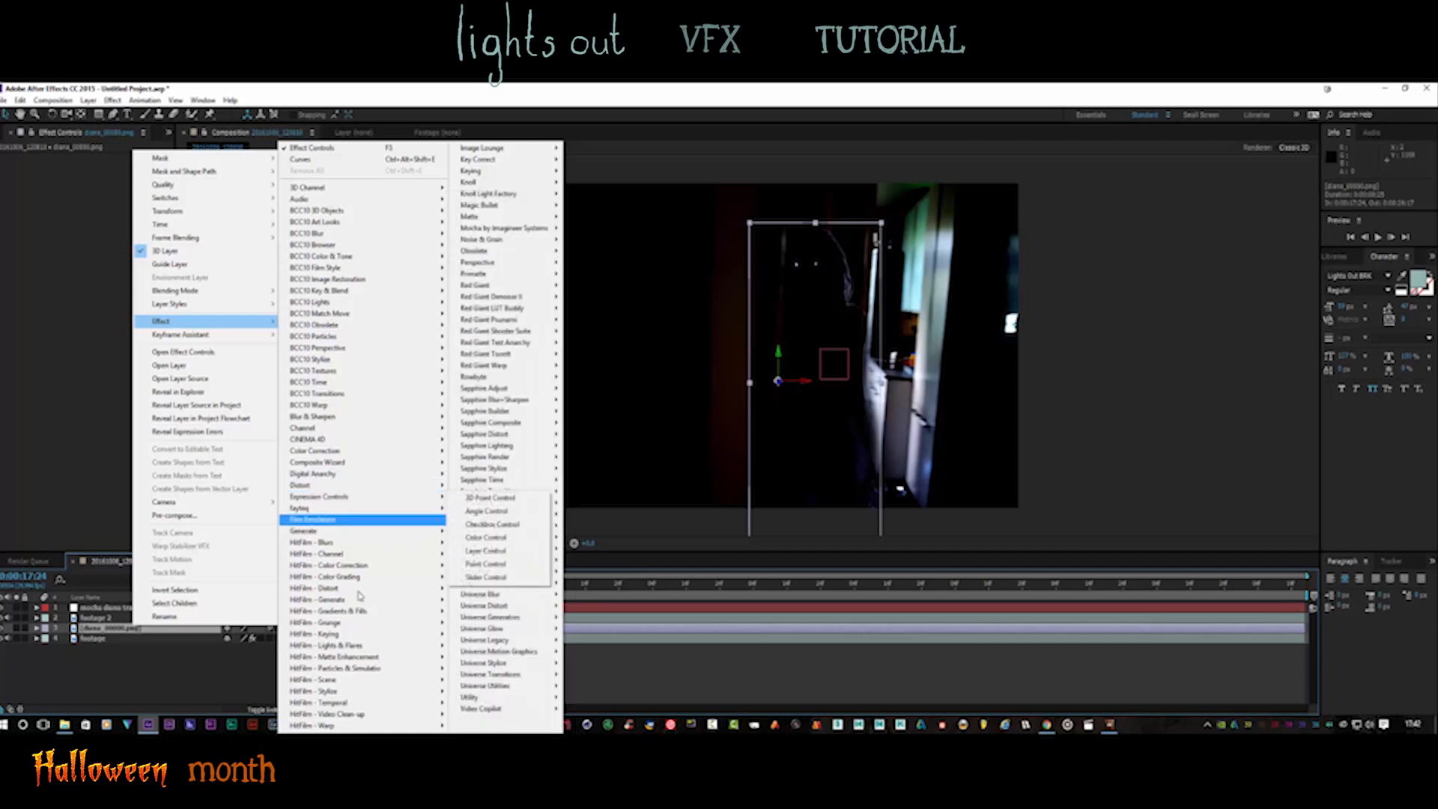
pyautogui.moveTo(397, 695)
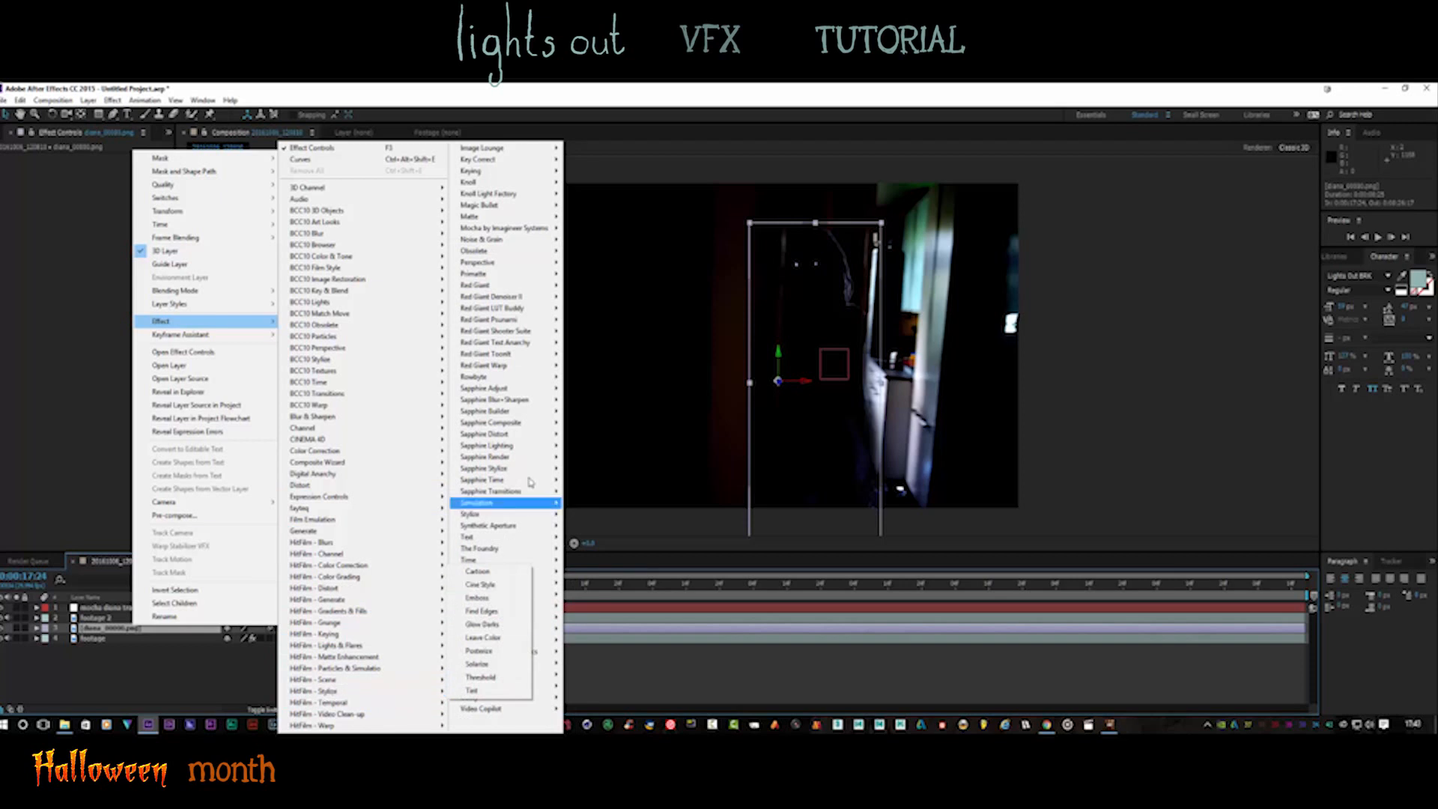
pyautogui.moveTo(529, 518)
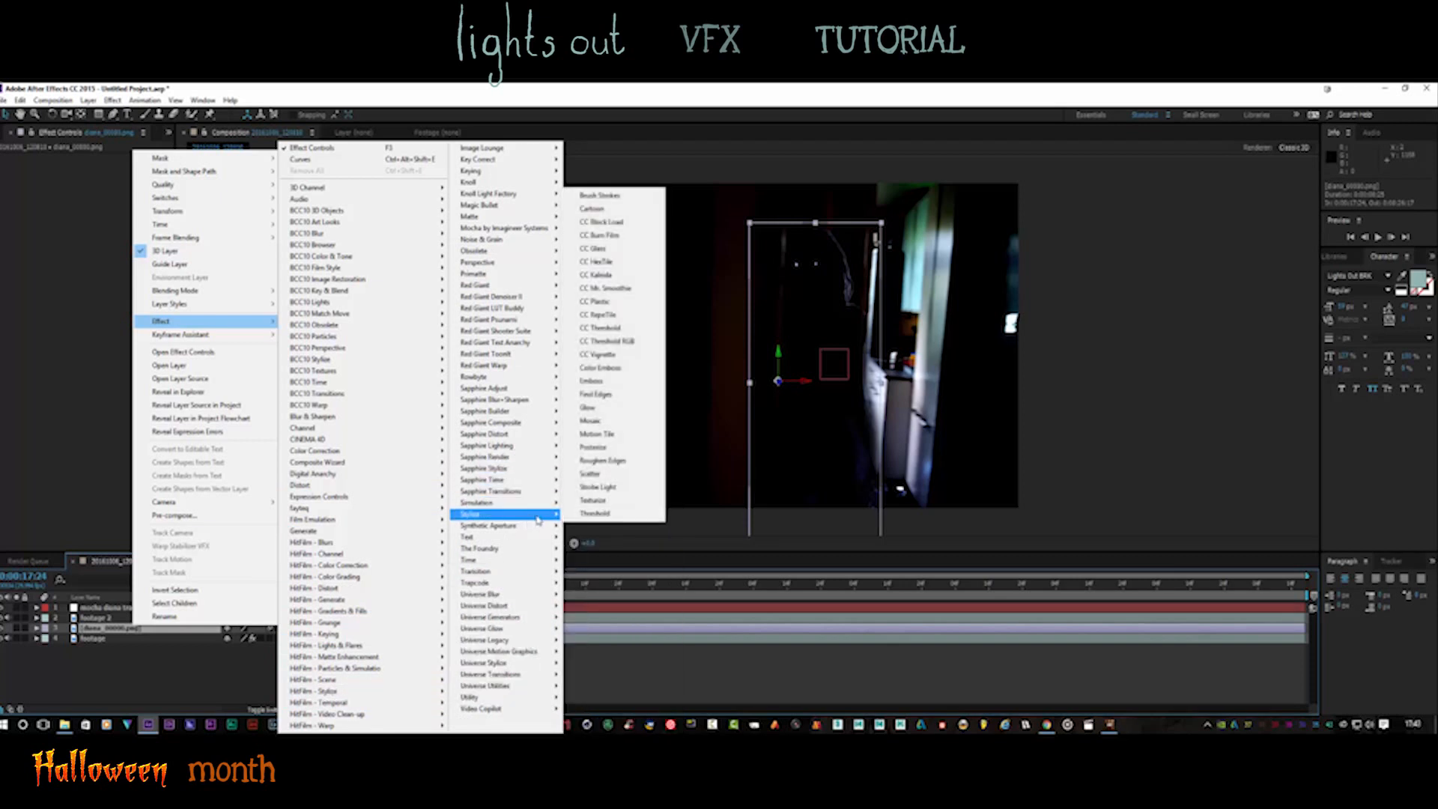
pyautogui.click(608, 408)
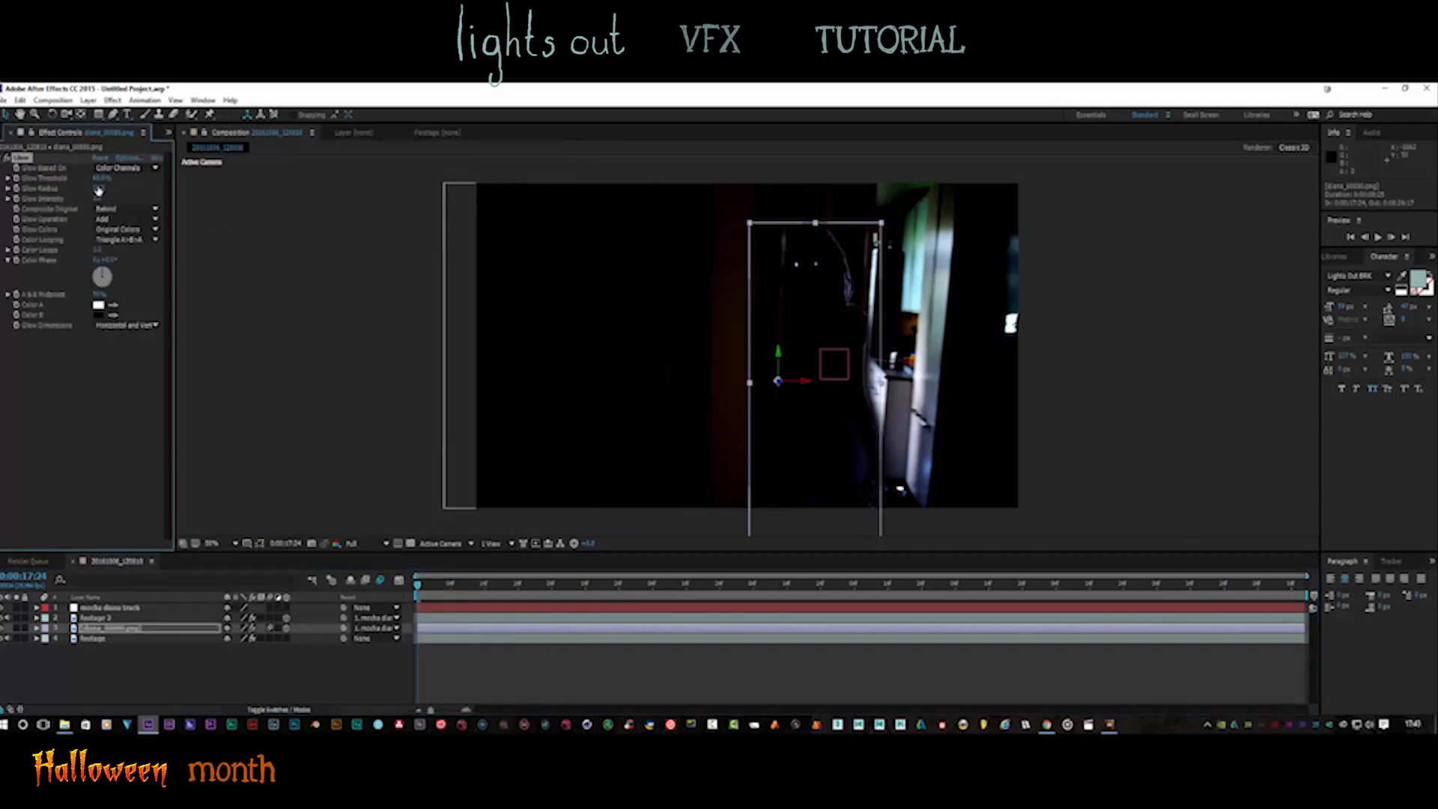
# Raise the diana layer's Glow Threshold to about 91% and change the glow's Color B to white
pyautogui.moveTo(107, 178); pyautogui.dragTo(123, 174)
pyautogui.click(98, 315)
pyautogui.click(10, 113)
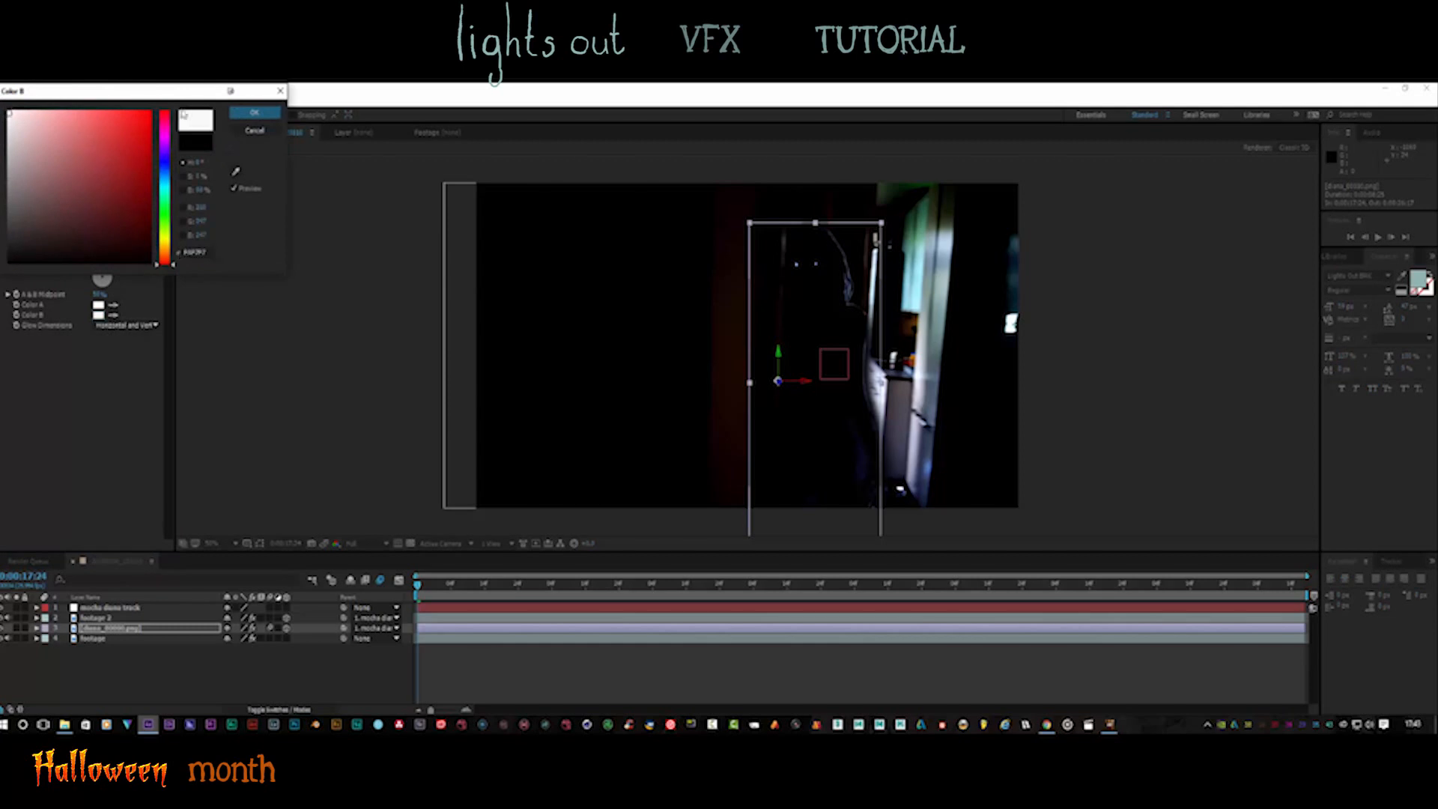
pyautogui.click(257, 114)
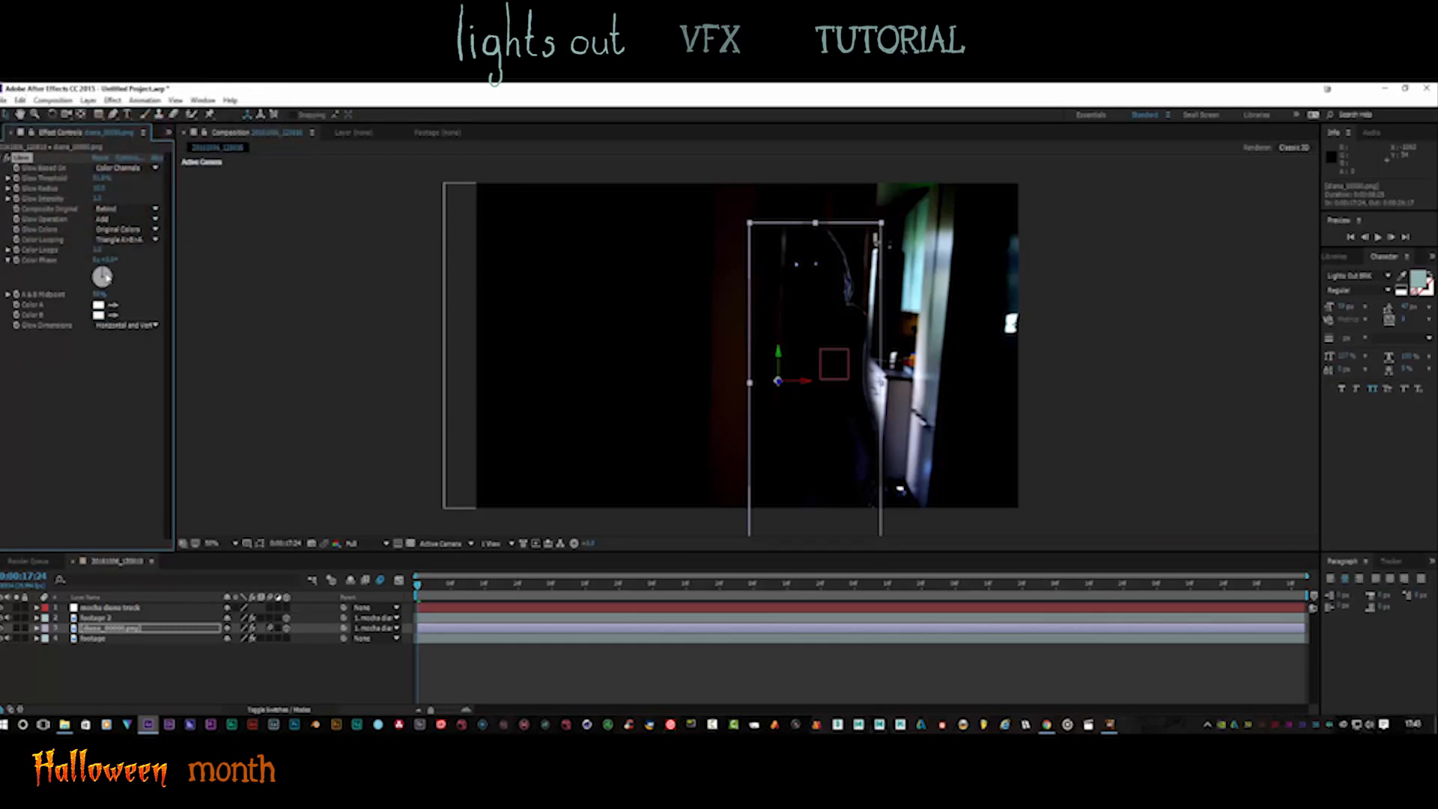
# Adjust the glow's Color Phase and increase its Glow Intensity
pyautogui.moveTo(104, 278); pyautogui.dragTo(105, 279)
pyautogui.moveTo(100, 198); pyautogui.dragTo(113, 199)
# Preview the darkened composite from the start and stop playback at 0:00:20:12
pyautogui.click(1382, 237)
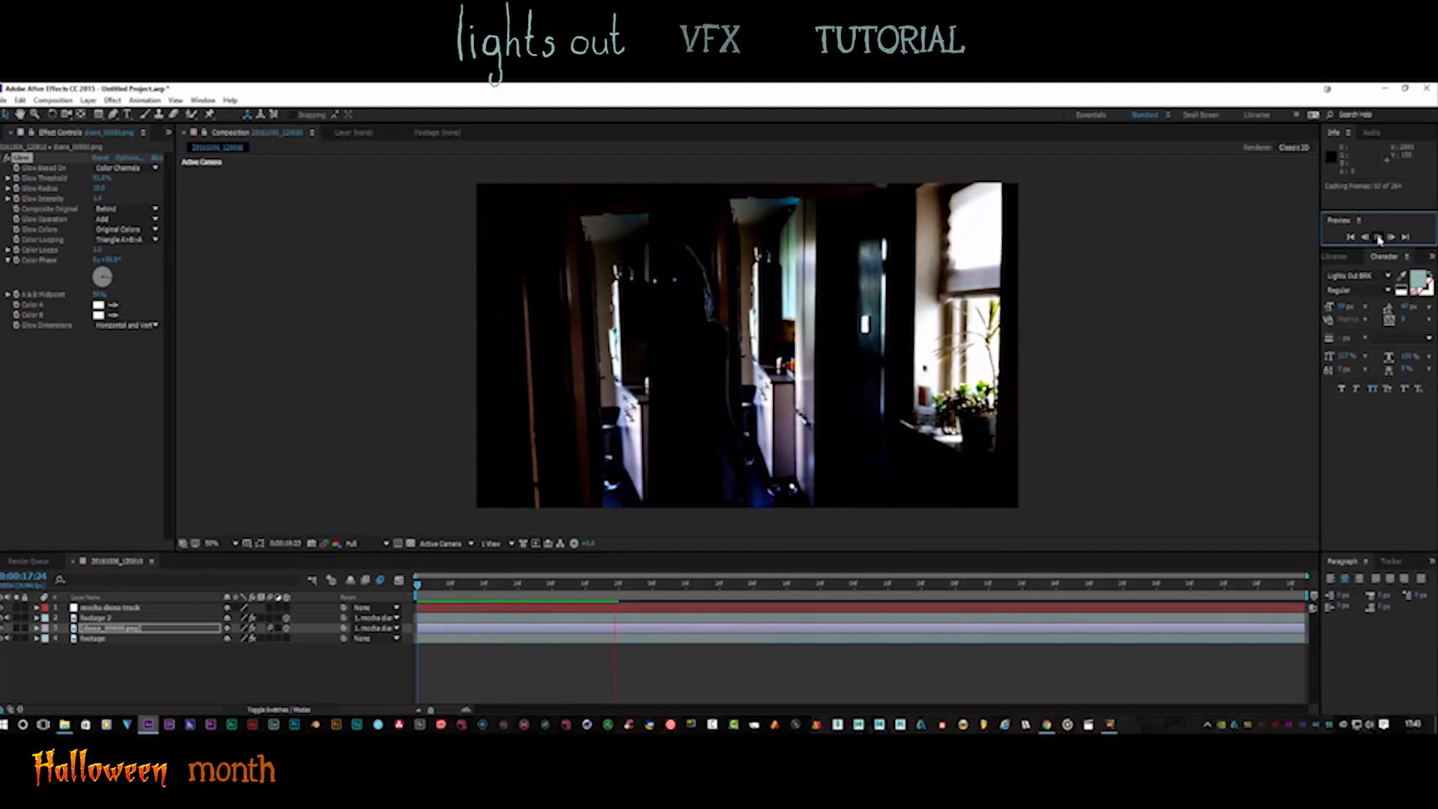
pyautogui.press('space')
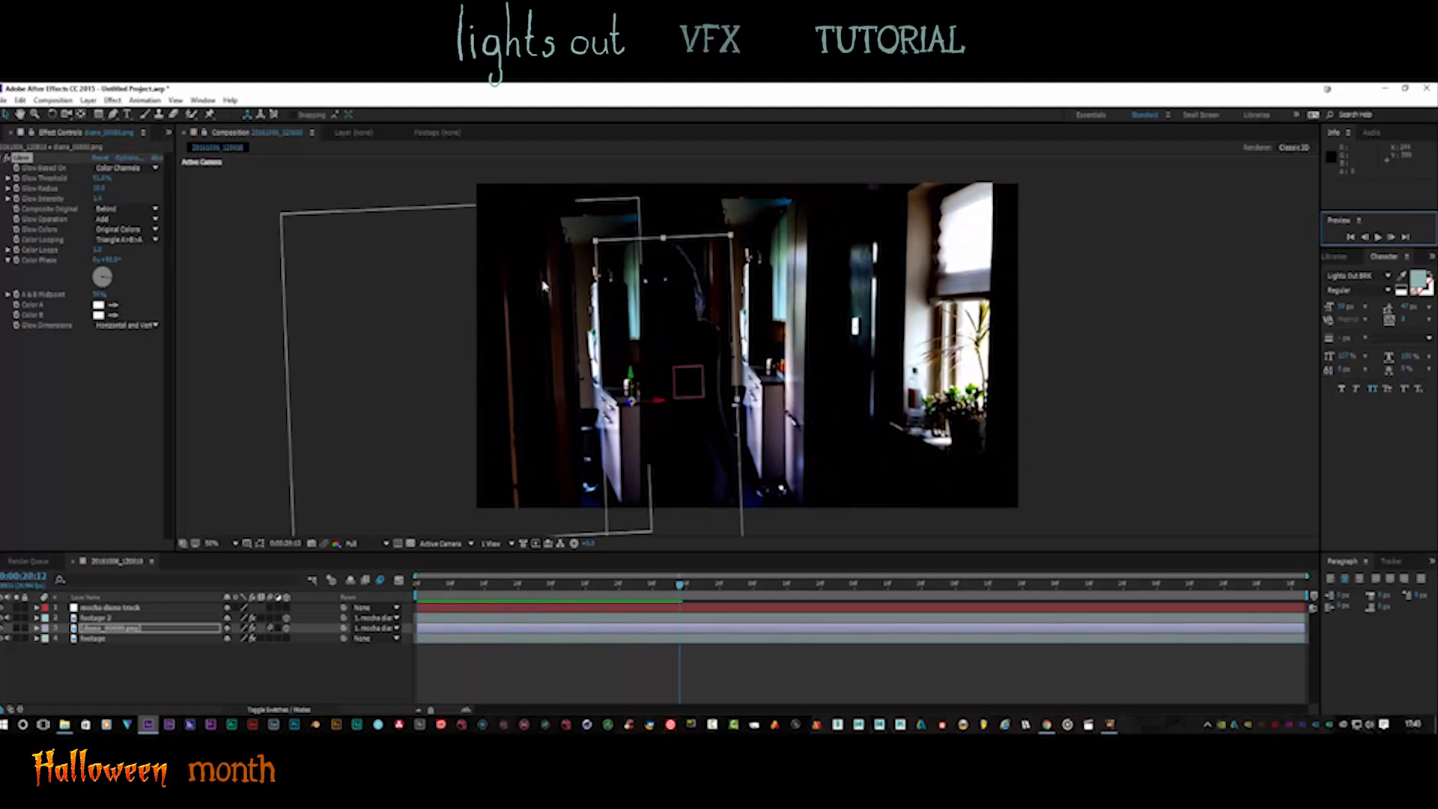
pyautogui.click(55, 639)
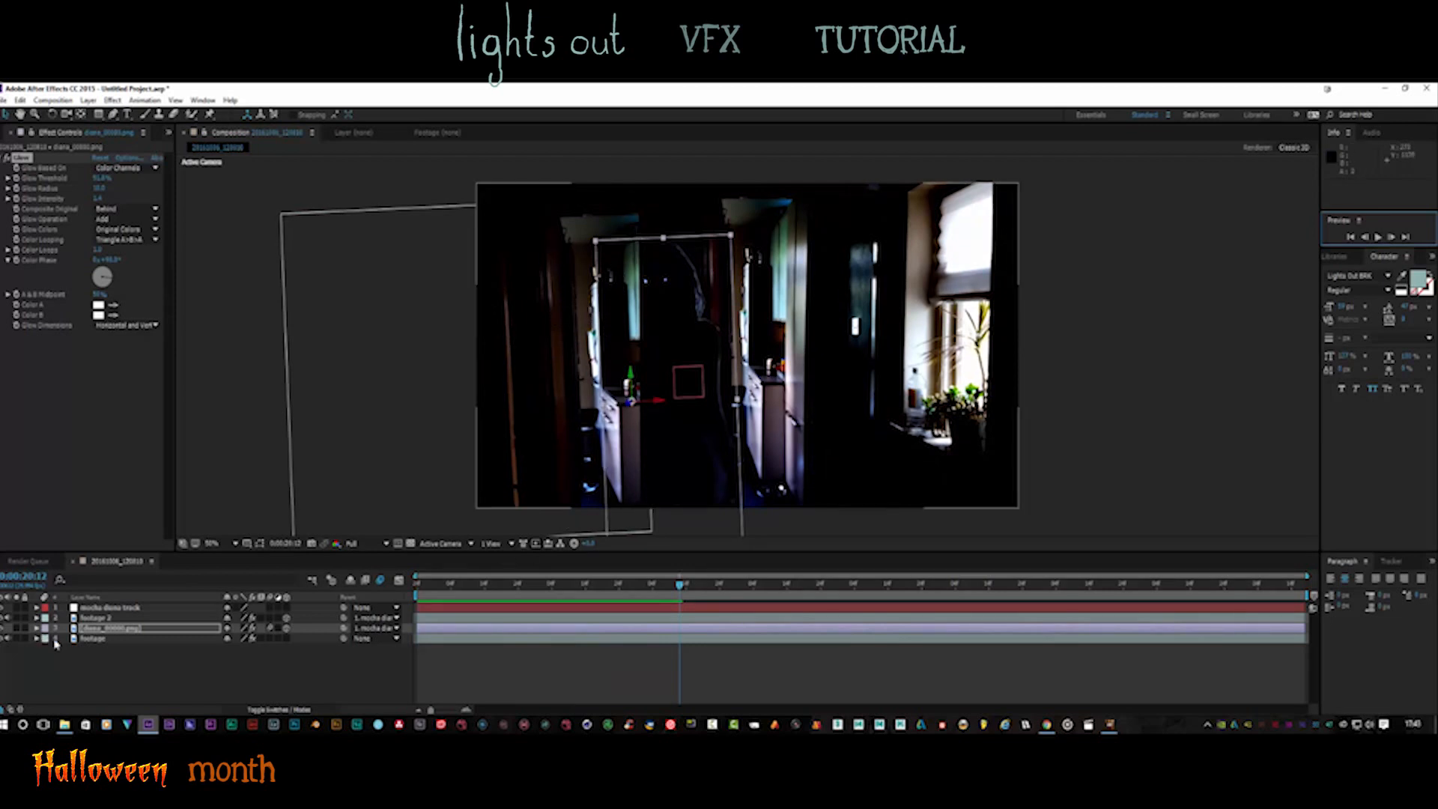
# Shift the footage 2 layer left and slightly up in the composition
pyautogui.click(95, 618)
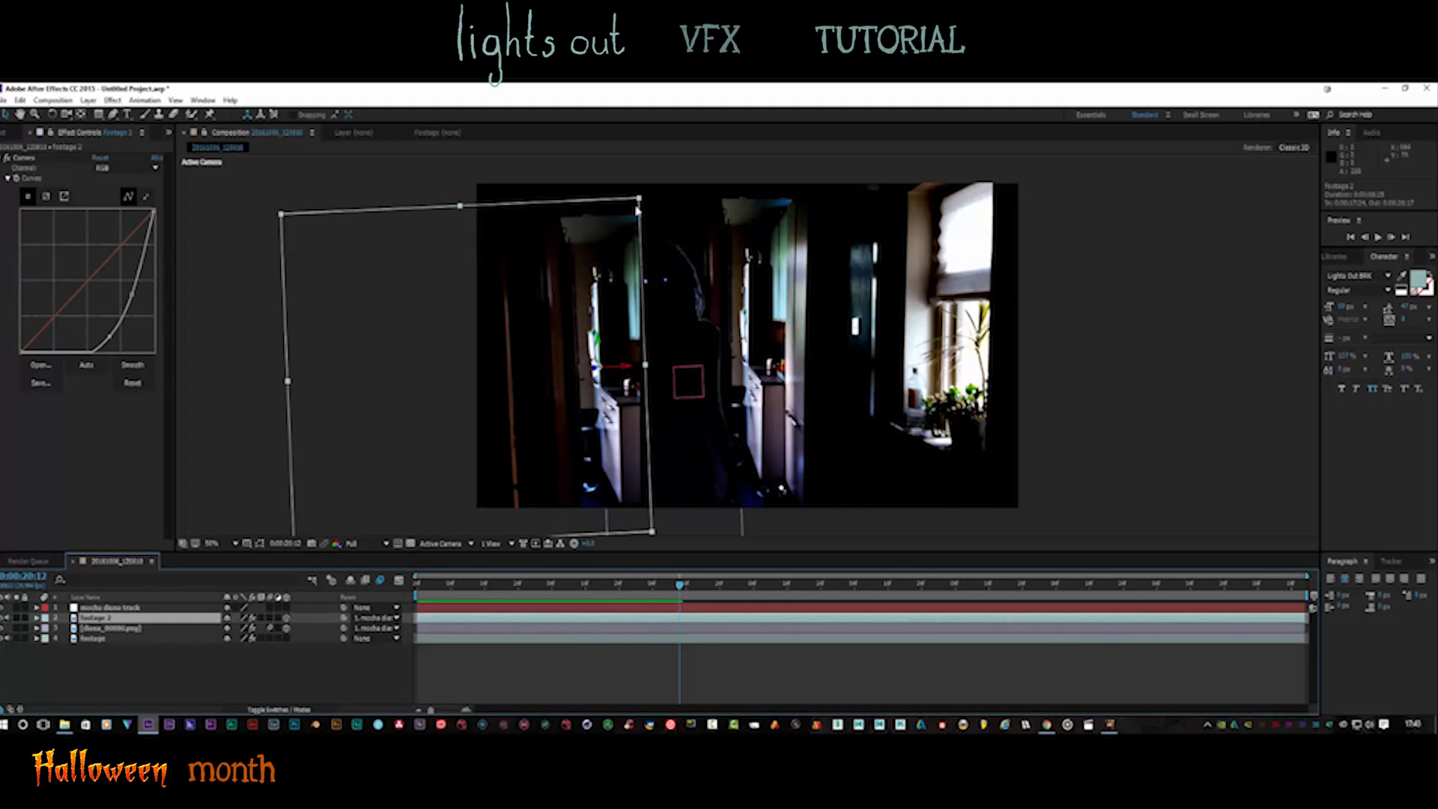
pyautogui.moveTo(639, 201)
pyautogui.mouseDown()
pyautogui.moveTo(608, 204)
pyautogui.moveTo(641, 201)
pyautogui.mouseUp()
pyautogui.moveTo(628, 369)
pyautogui.mouseDown()
pyautogui.moveTo(593, 370)
pyautogui.moveTo(615, 360)
pyautogui.mouseUp()
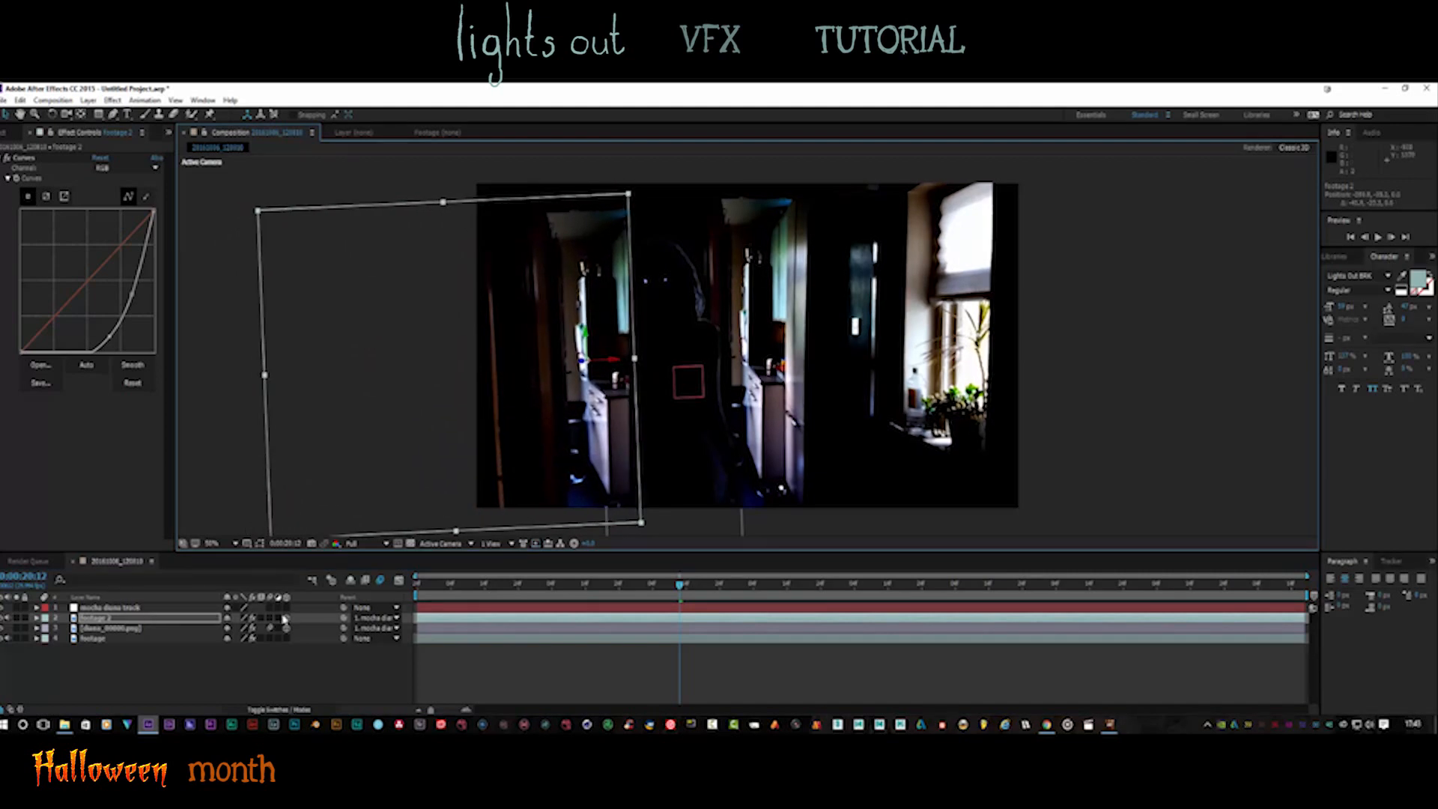
# Keyframe footage 2's Position at 0:00:18:26, and slide the layer far left at 0:00:26:17 to clear it from the scene
pyautogui.moveTo(682, 585); pyautogui.dragTo(528, 591)
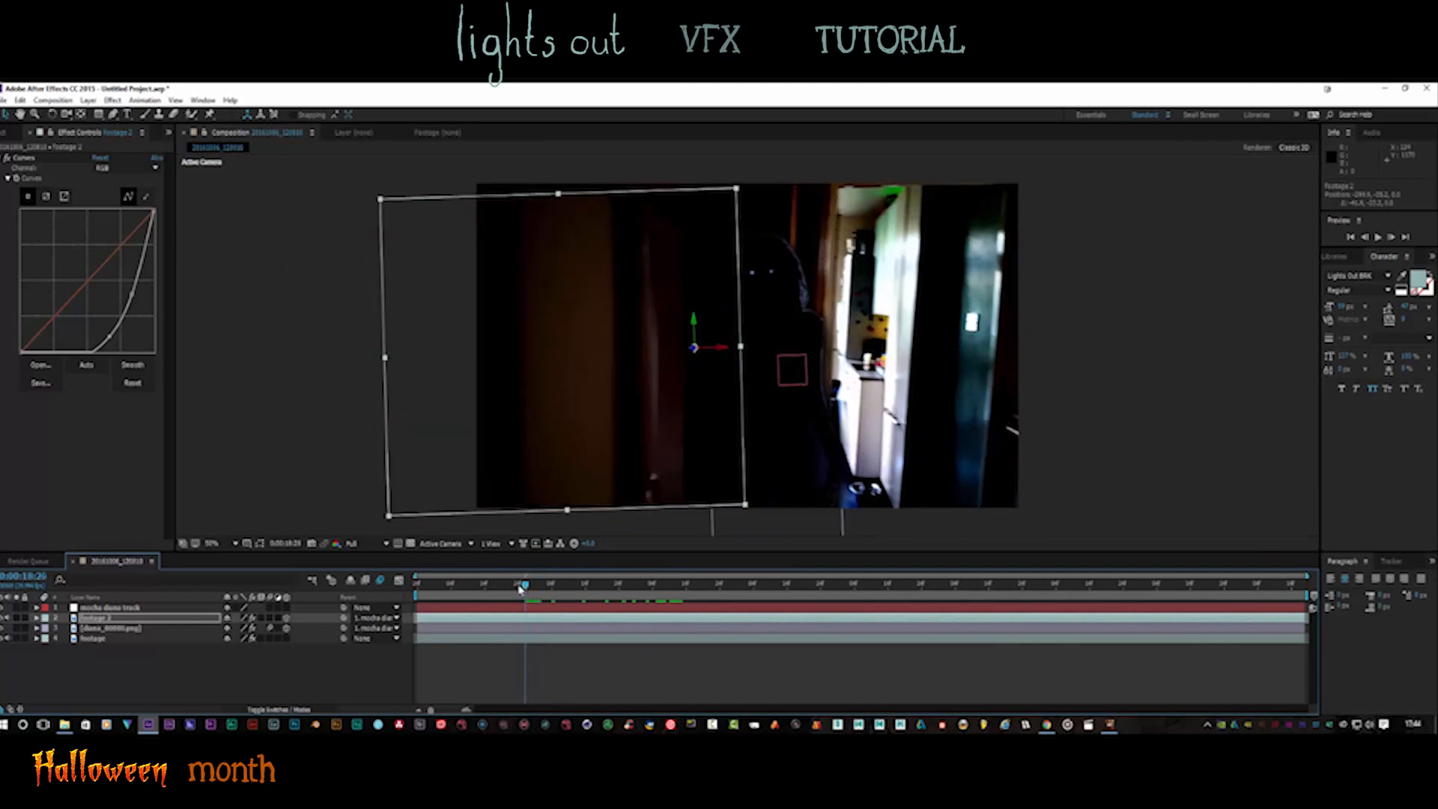
pyautogui.press('p')
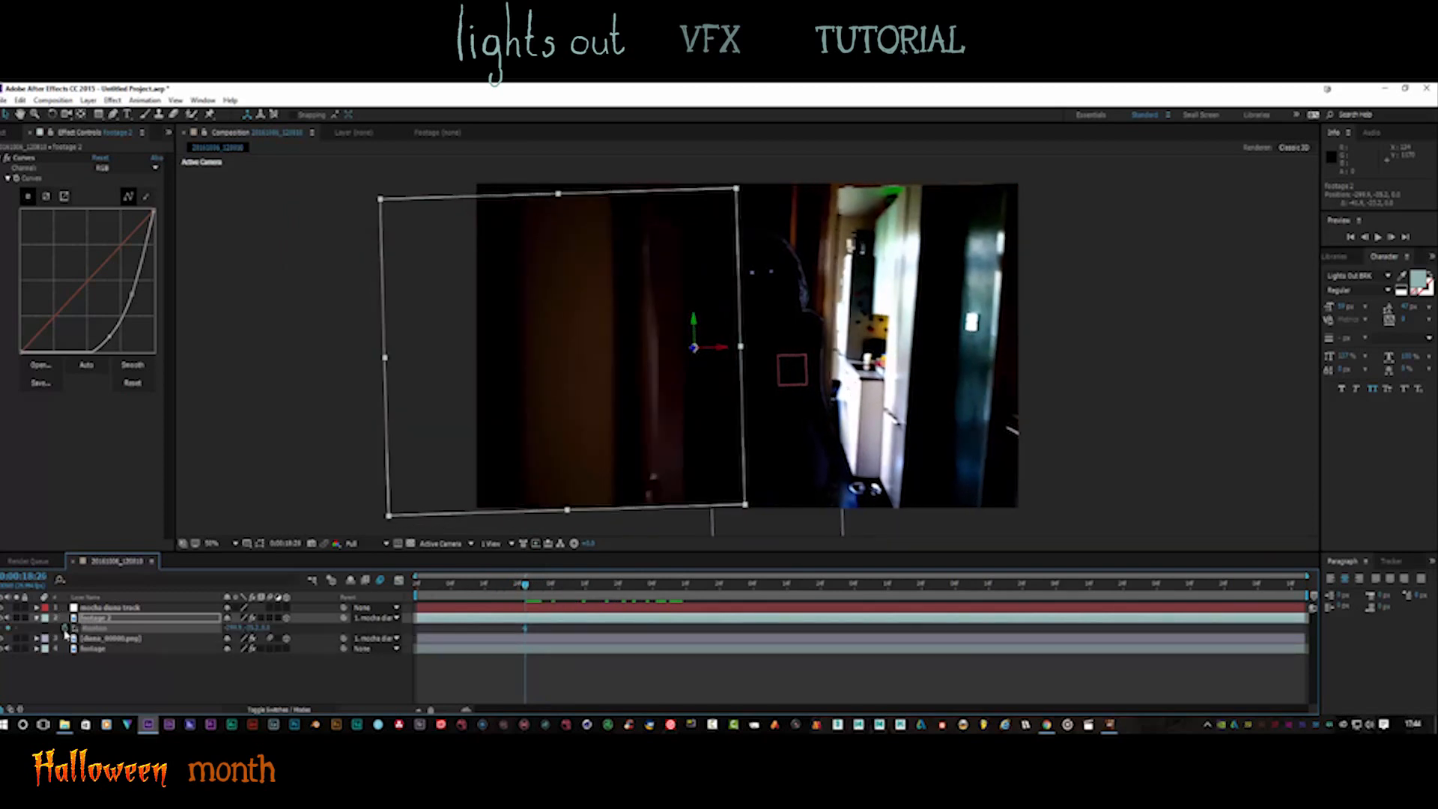
pyautogui.moveTo(540, 586); pyautogui.dragTo(1304, 597)
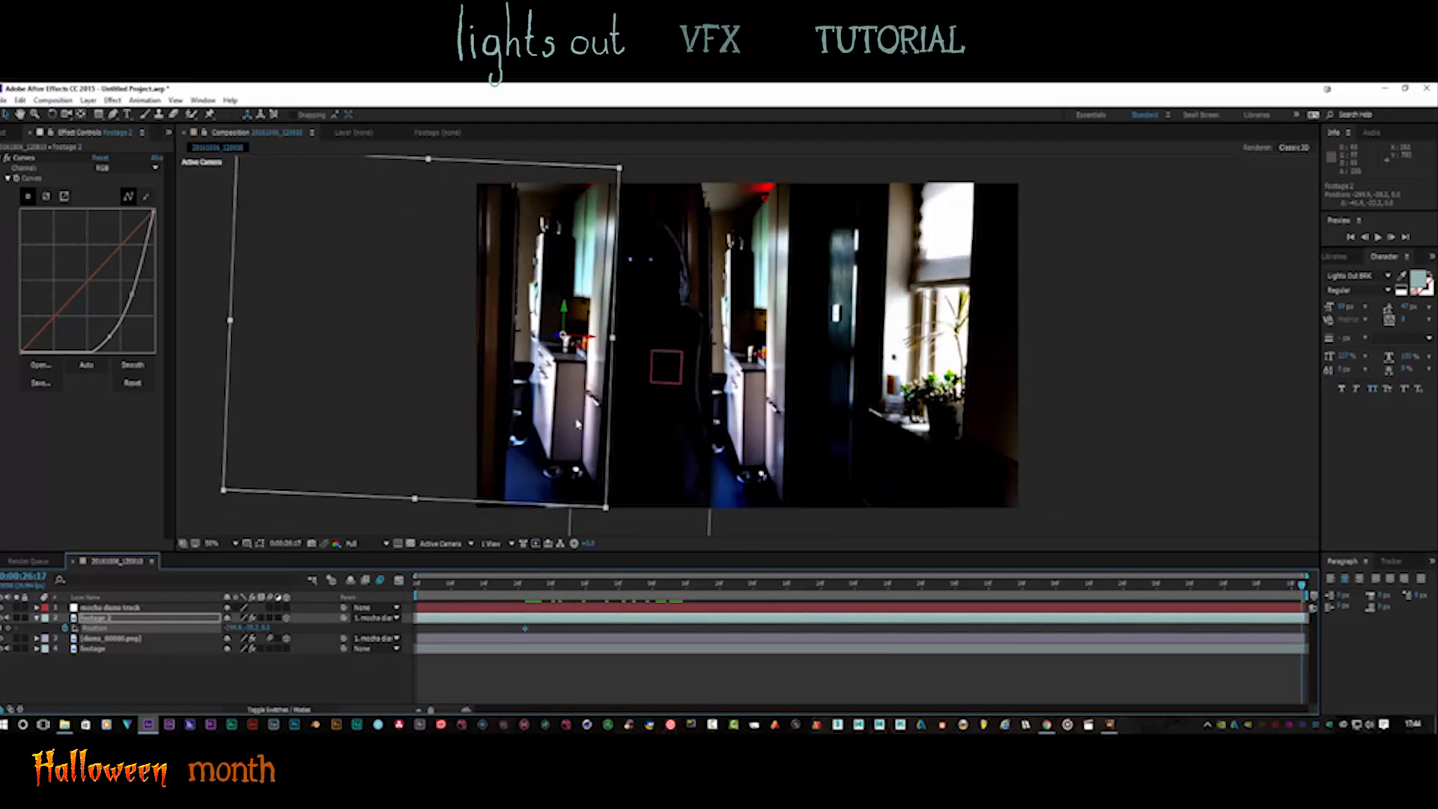
pyautogui.moveTo(577, 423); pyautogui.dragTo(393, 424)
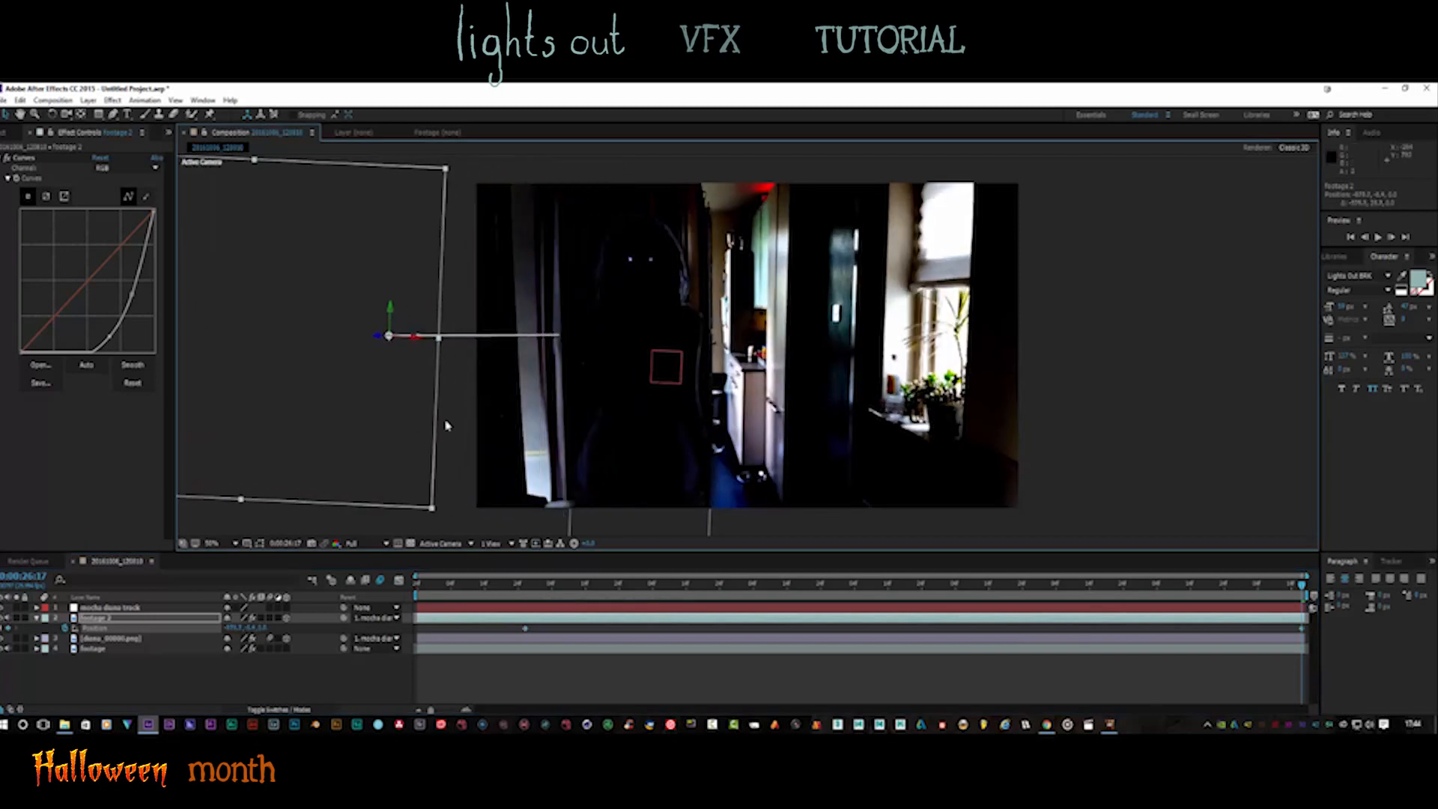
# Check the slide across the clip and retime footage 2's ending Position keyframe to 0:00:18:29, just after the starting one
pyautogui.click(422, 584)
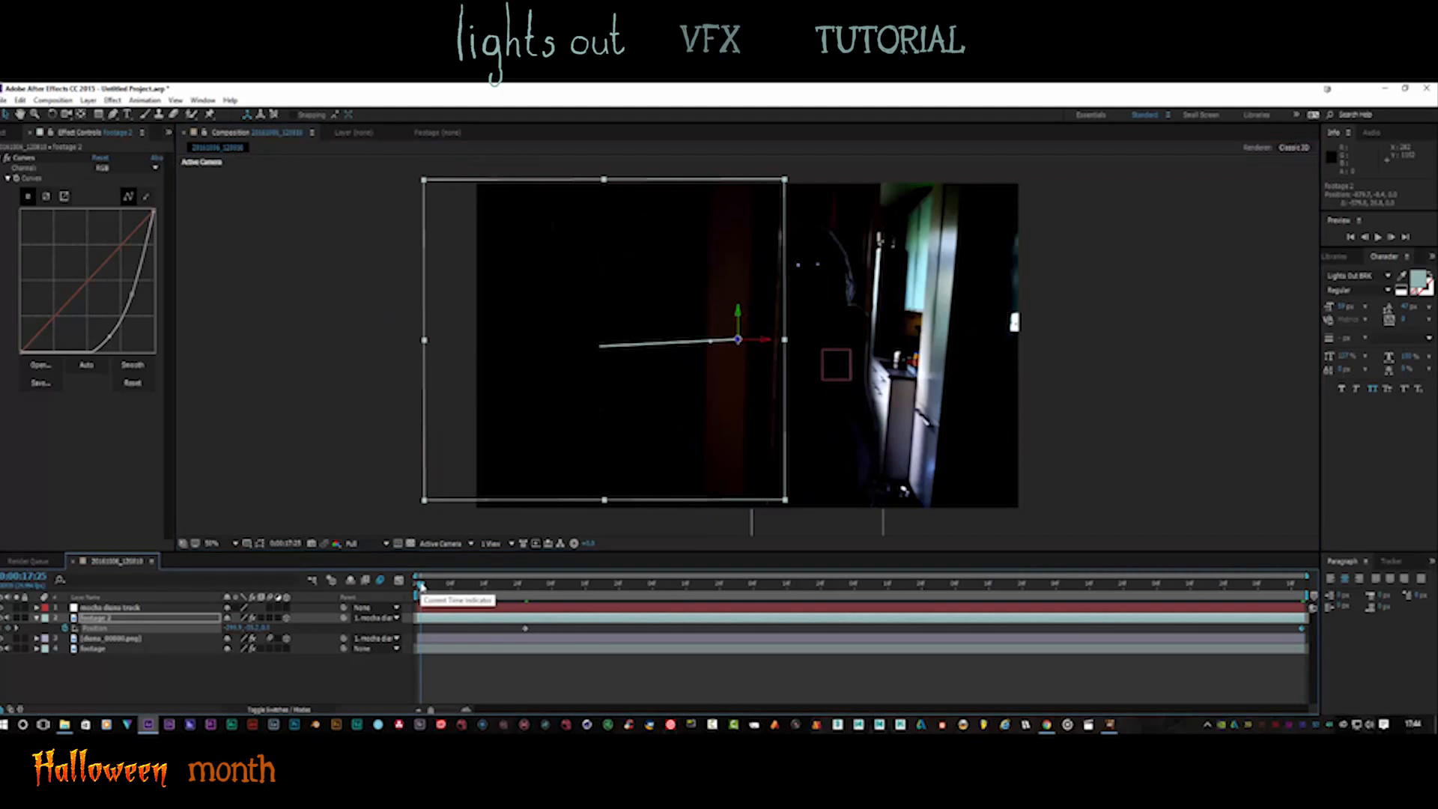
pyautogui.moveTo(422, 586); pyautogui.dragTo(776, 577)
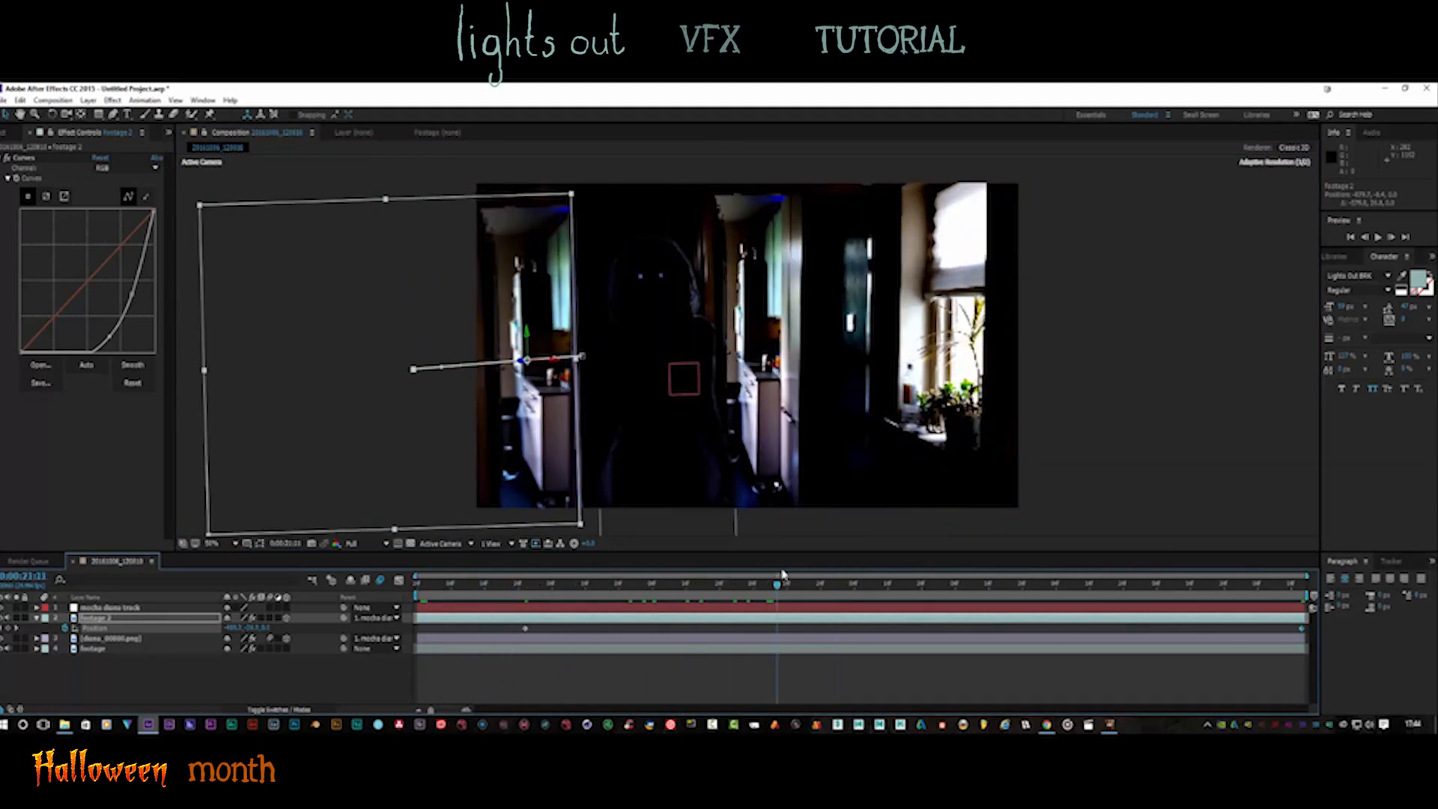
pyautogui.moveTo(1301, 631); pyautogui.dragTo(686, 628)
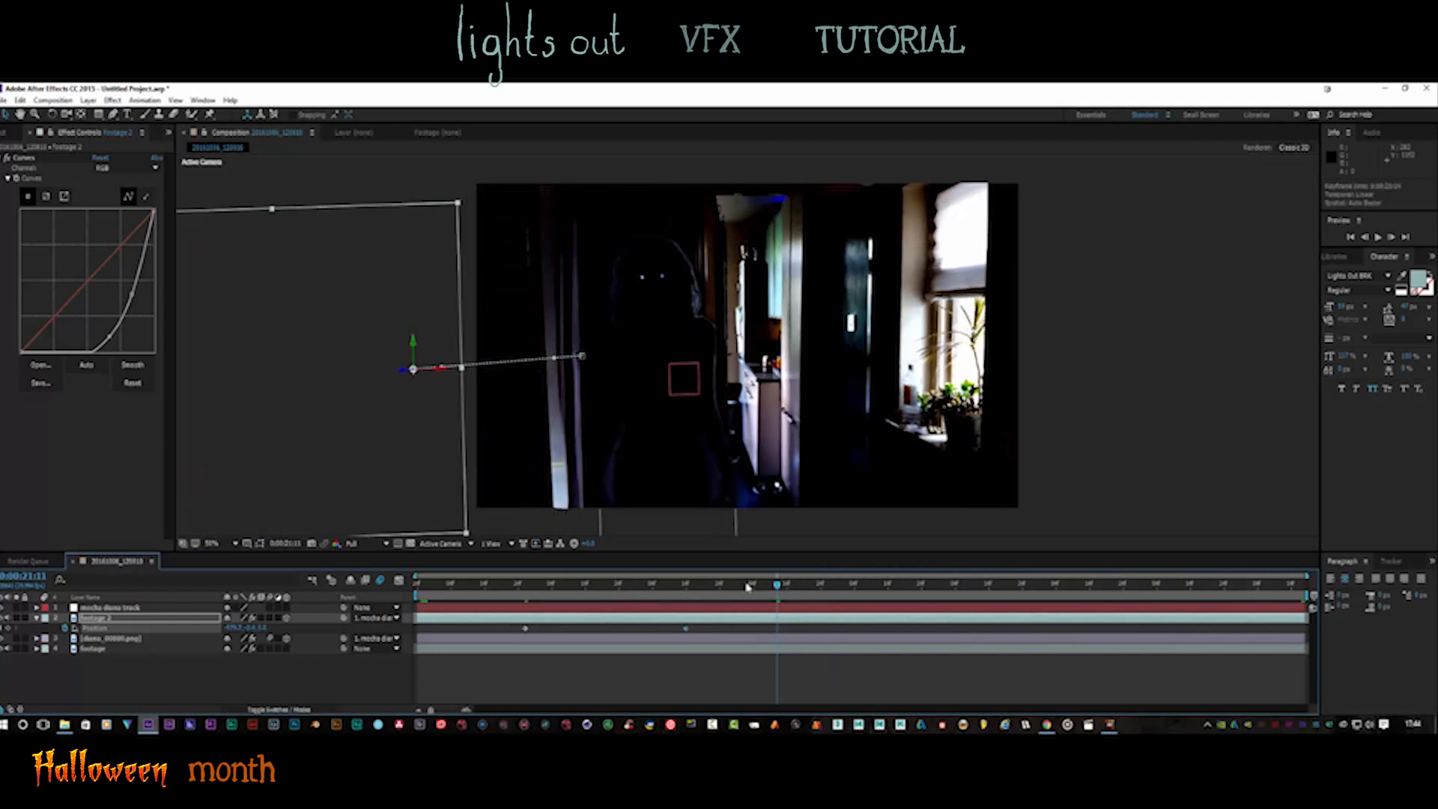
pyautogui.moveTo(777, 588); pyautogui.dragTo(536, 606)
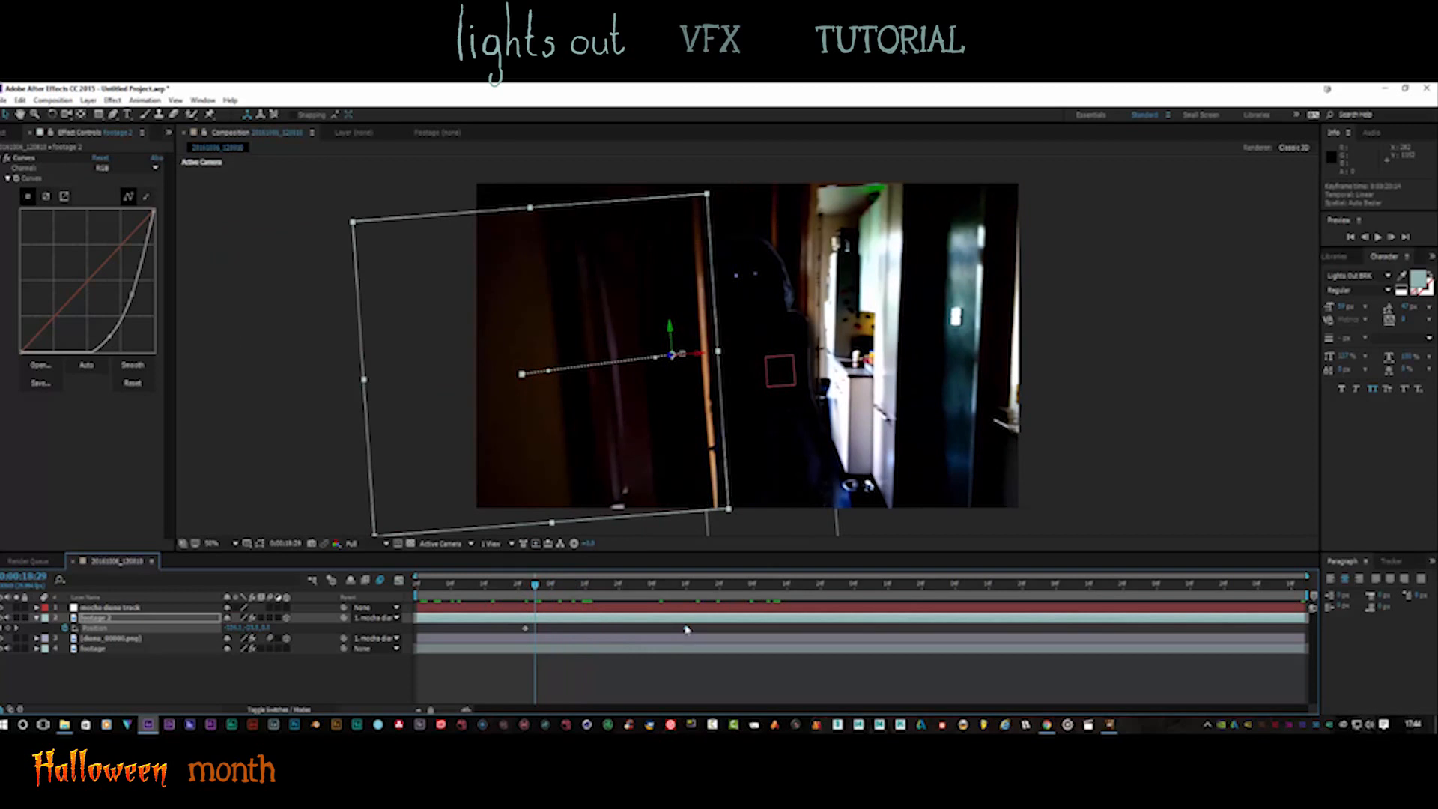
pyautogui.moveTo(687, 628); pyautogui.dragTo(411, 587)
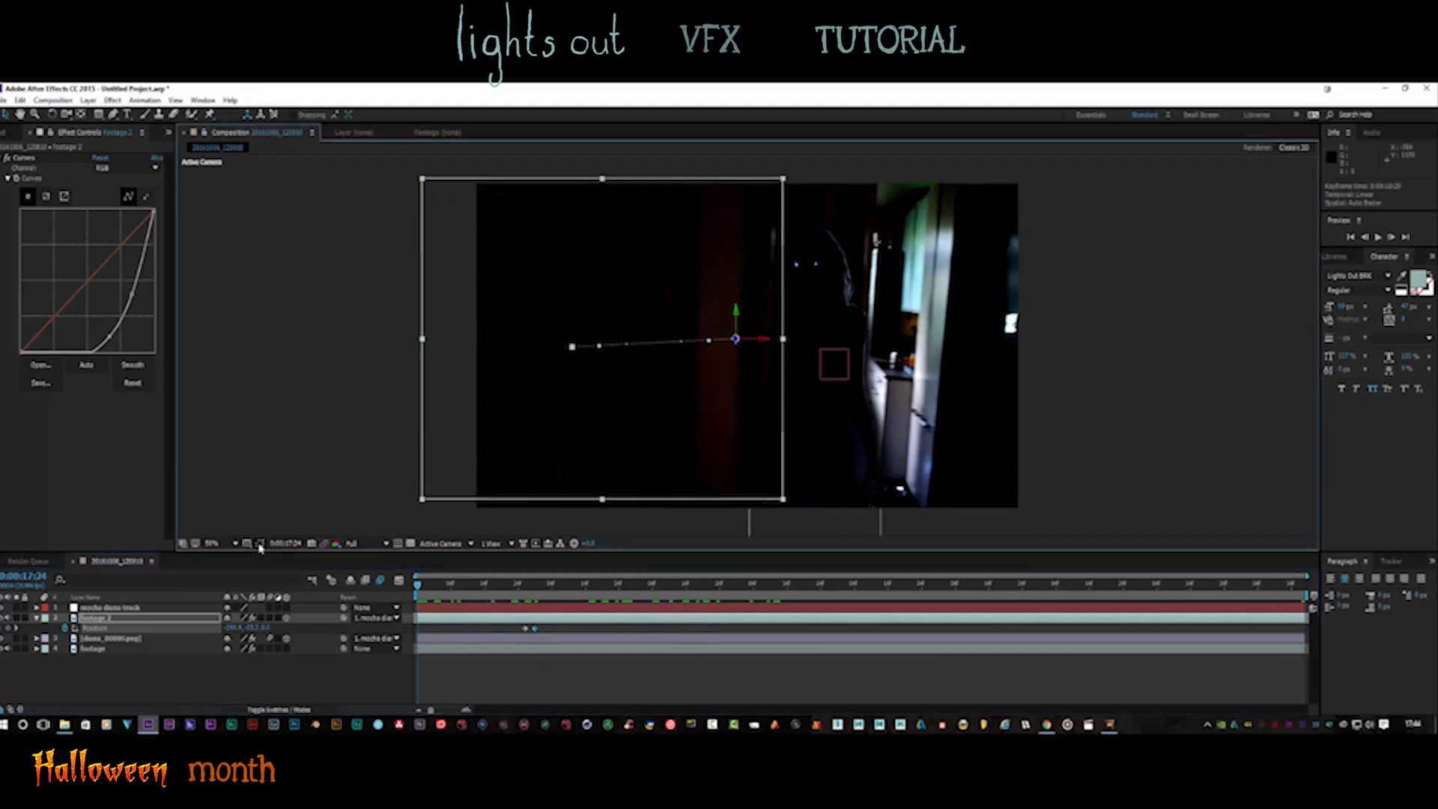
# Deselect the layer, preview the composition from 0:00:17:24 and stop playback
pyautogui.click(340, 414)
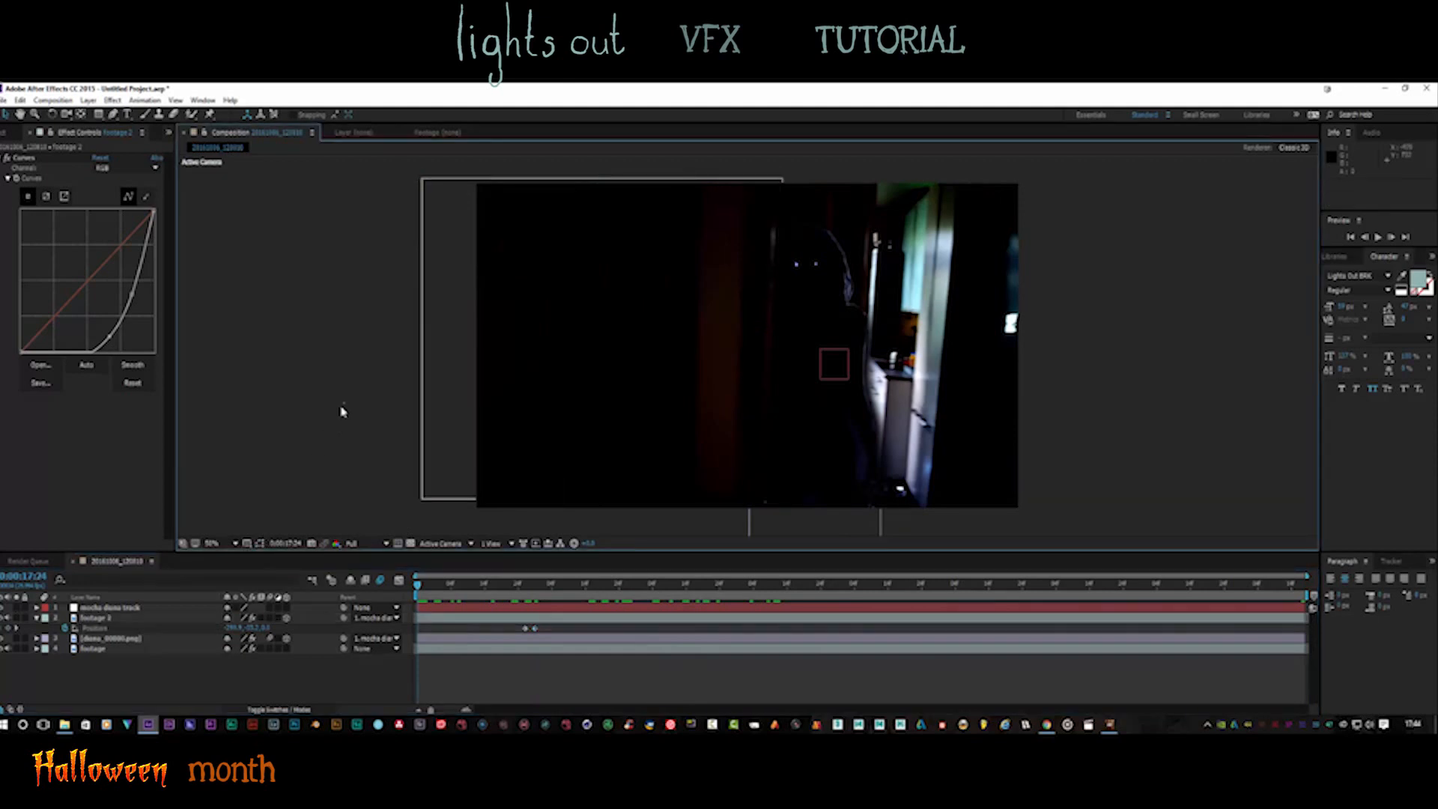
pyautogui.click(1378, 239)
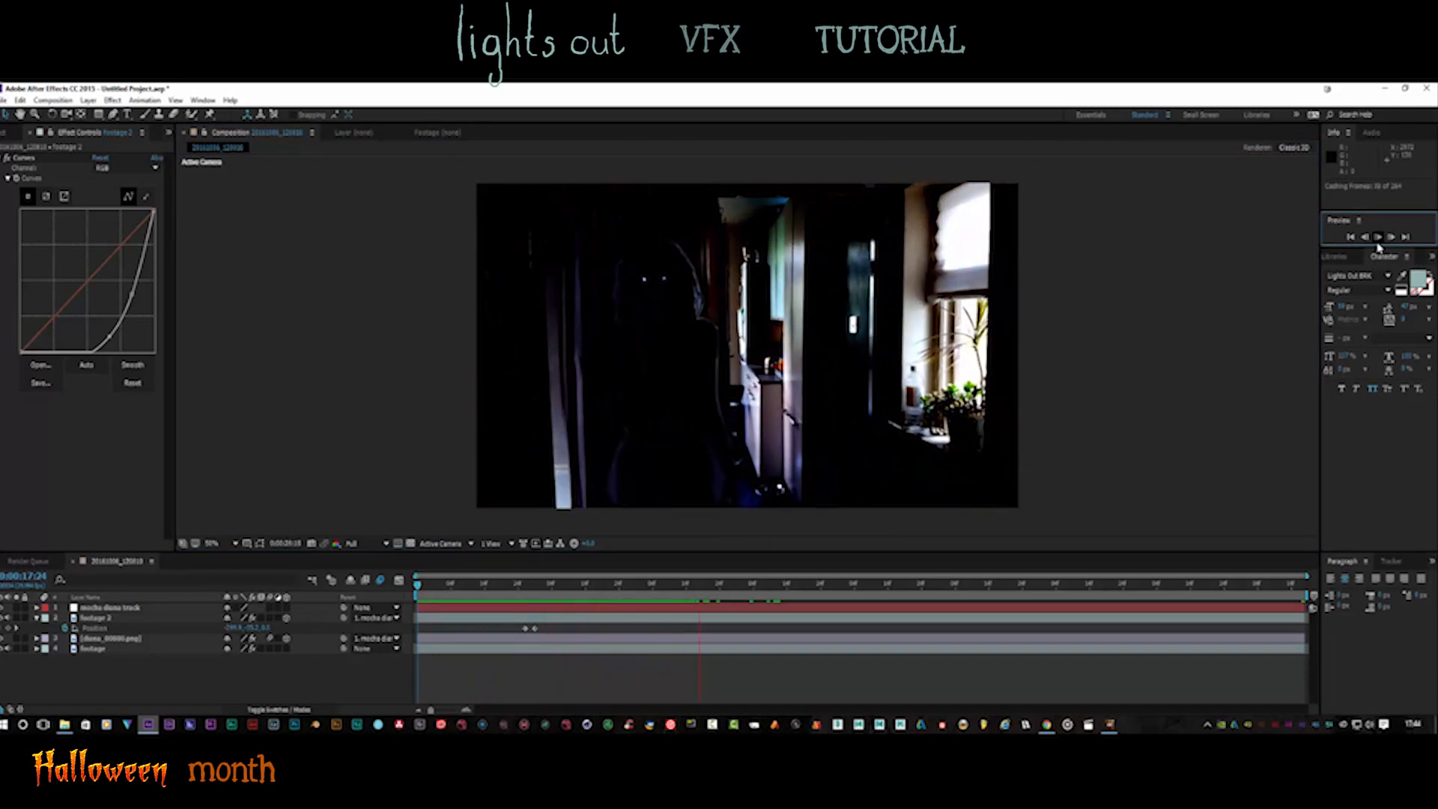
pyautogui.click(1023, 432)
# Move footage 2's second Position keyframe slightly closer to the first one and preview the result
pyautogui.moveTo(708, 589); pyautogui.dragTo(525, 603)
pyautogui.click(531, 630)
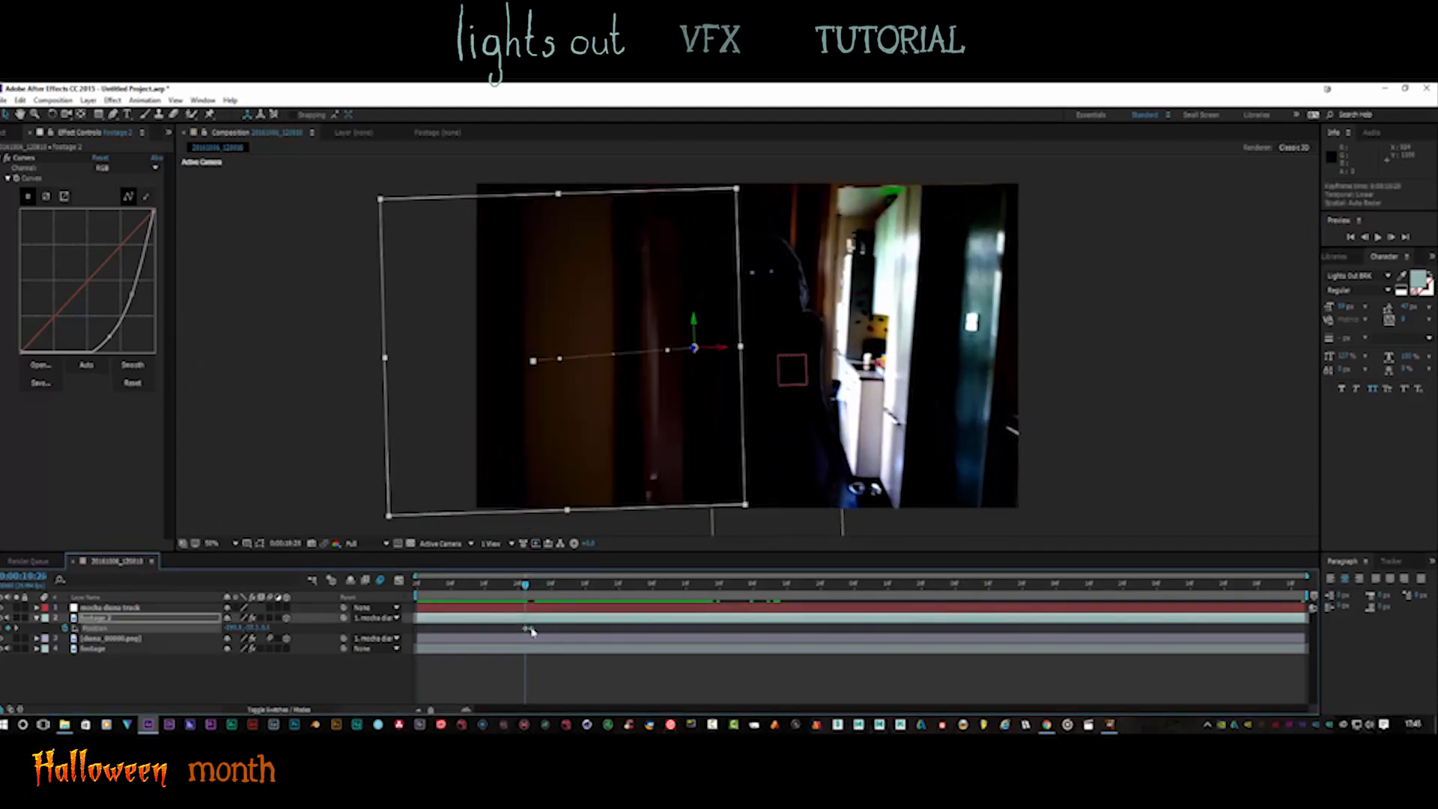
pyautogui.click(1378, 238)
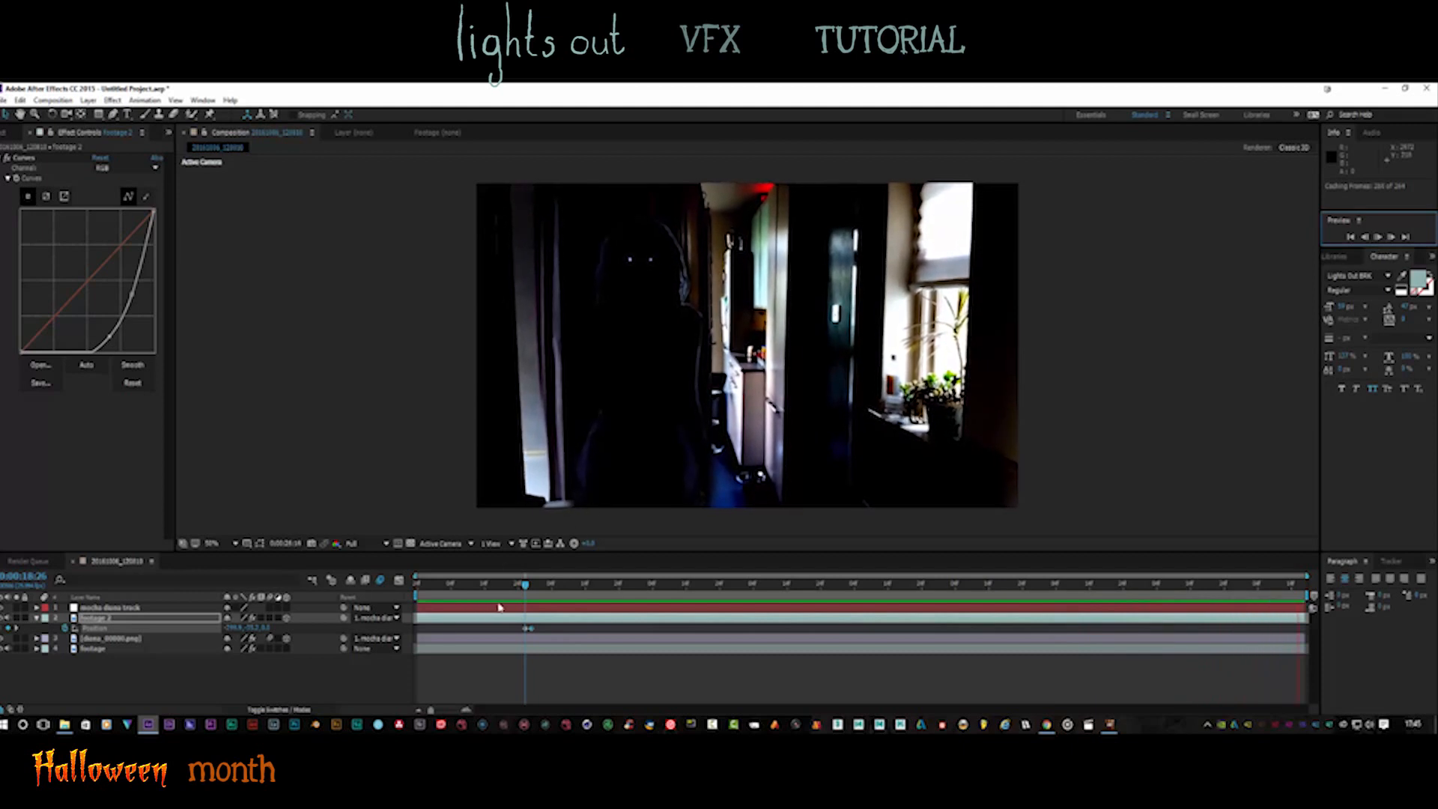
# Lower the RGB curve on footage 2 slightly to darken the layer, checking it at 0:00:19:13
pyautogui.moveTo(525, 588); pyautogui.dragTo(583, 582)
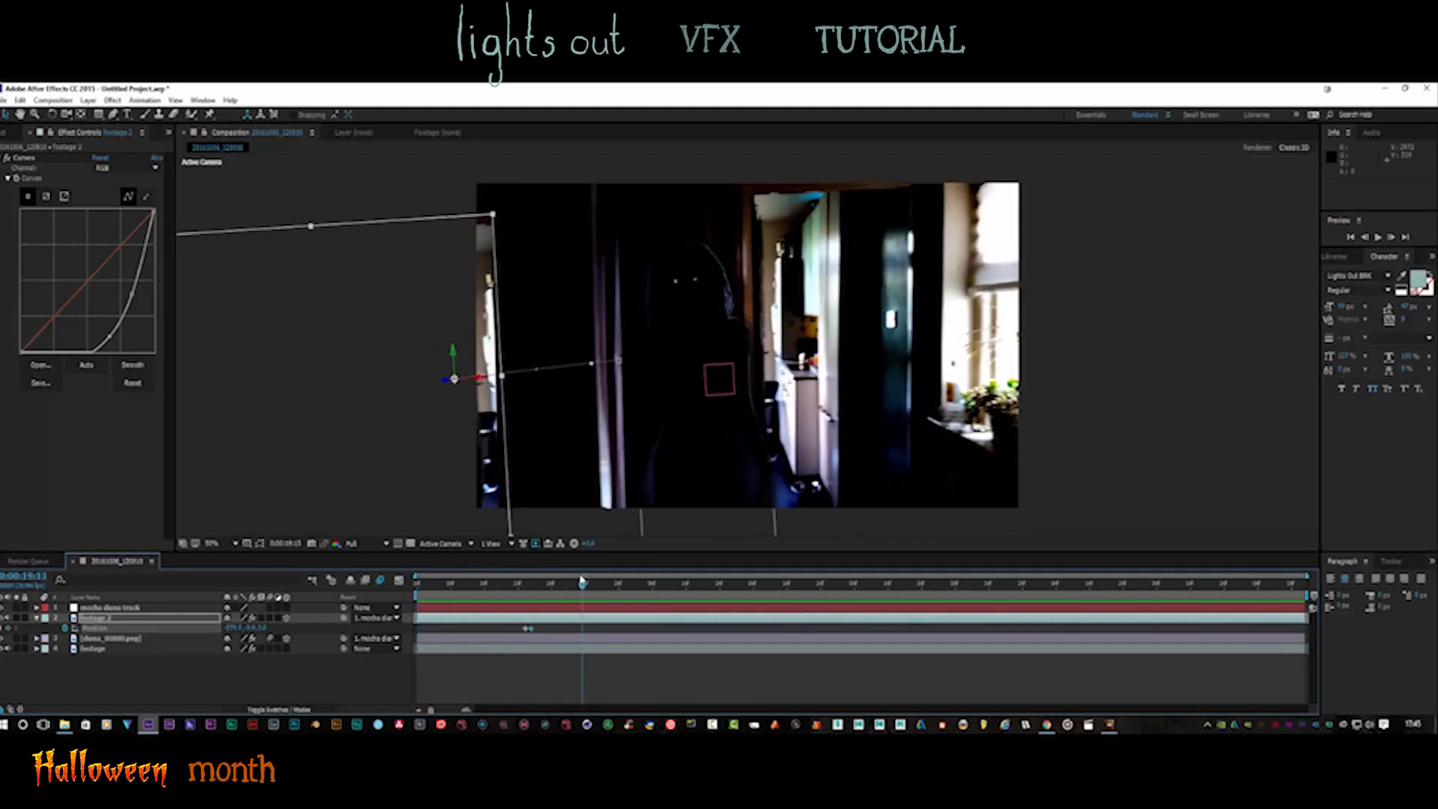
pyautogui.click(108, 621)
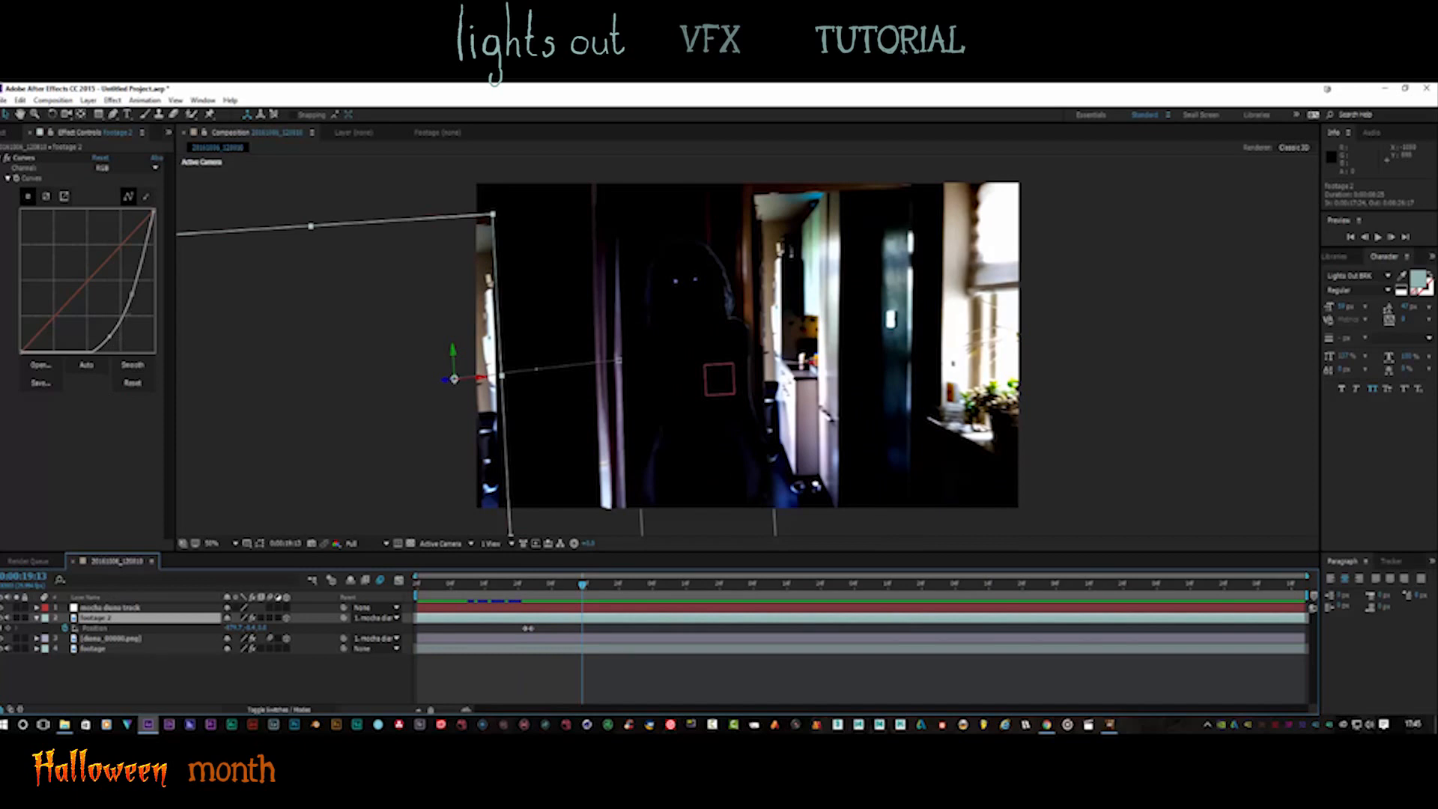
pyautogui.moveTo(124, 315)
pyautogui.mouseDown()
pyautogui.moveTo(122, 344)
pyautogui.moveTo(125, 317)
pyautogui.mouseUp()
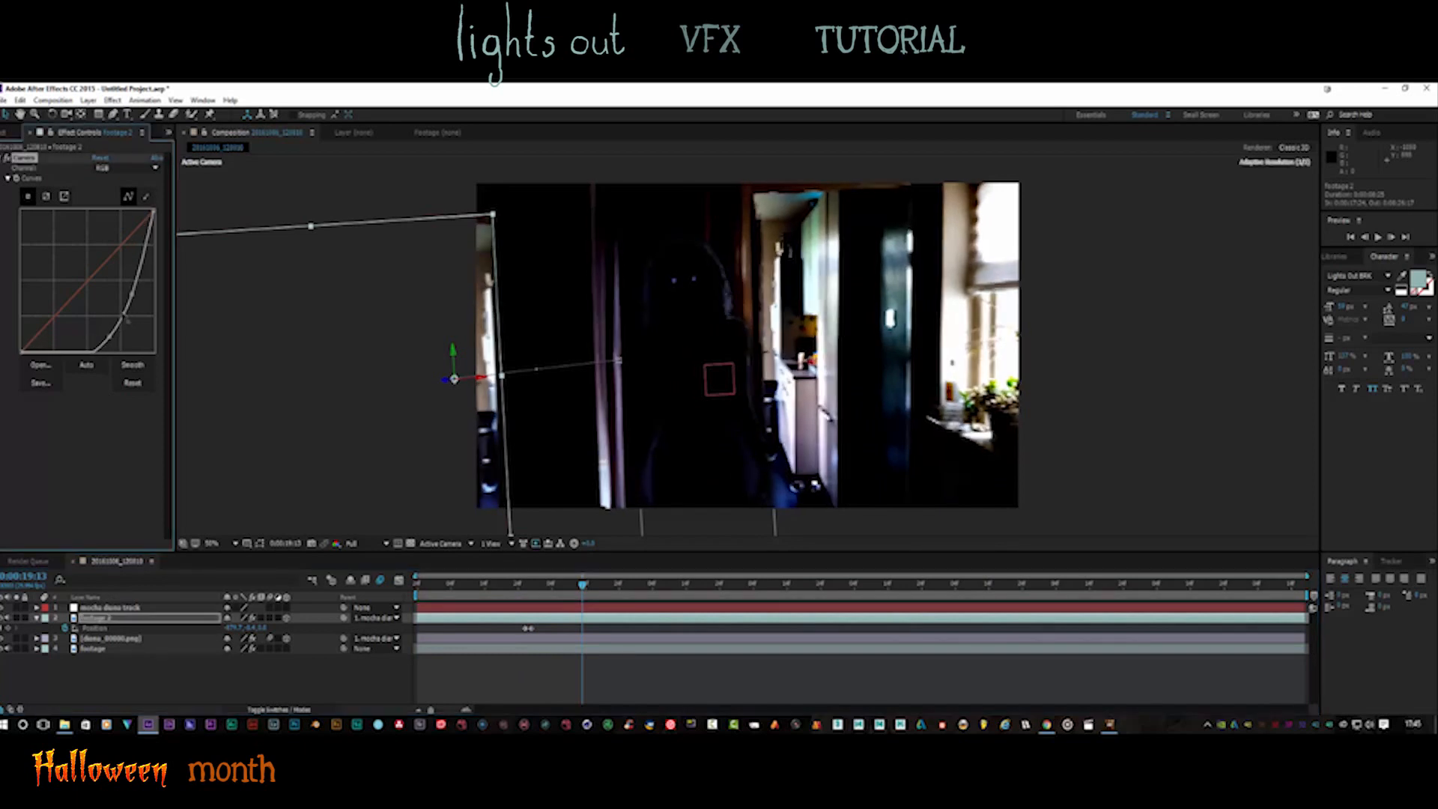
# At 0:00:19:18, add a Position keyframe that moves footage 2 completely off the left edge of the frame
pyautogui.scroll(-2, 432, 398)
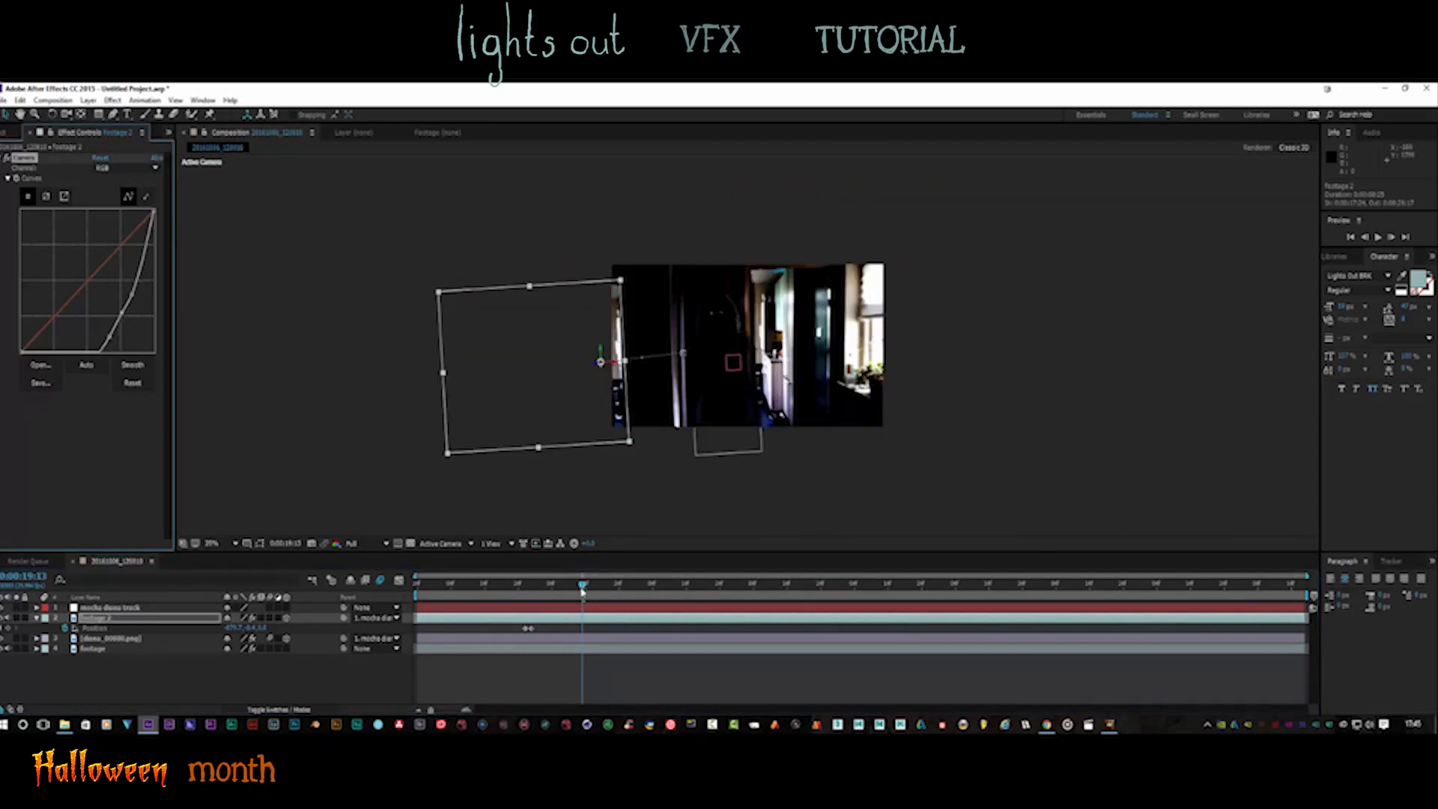
pyautogui.moveTo(581, 587)
pyautogui.mouseDown()
pyautogui.moveTo(619, 586)
pyautogui.moveTo(524, 589)
pyautogui.moveTo(597, 596)
pyautogui.mouseUp()
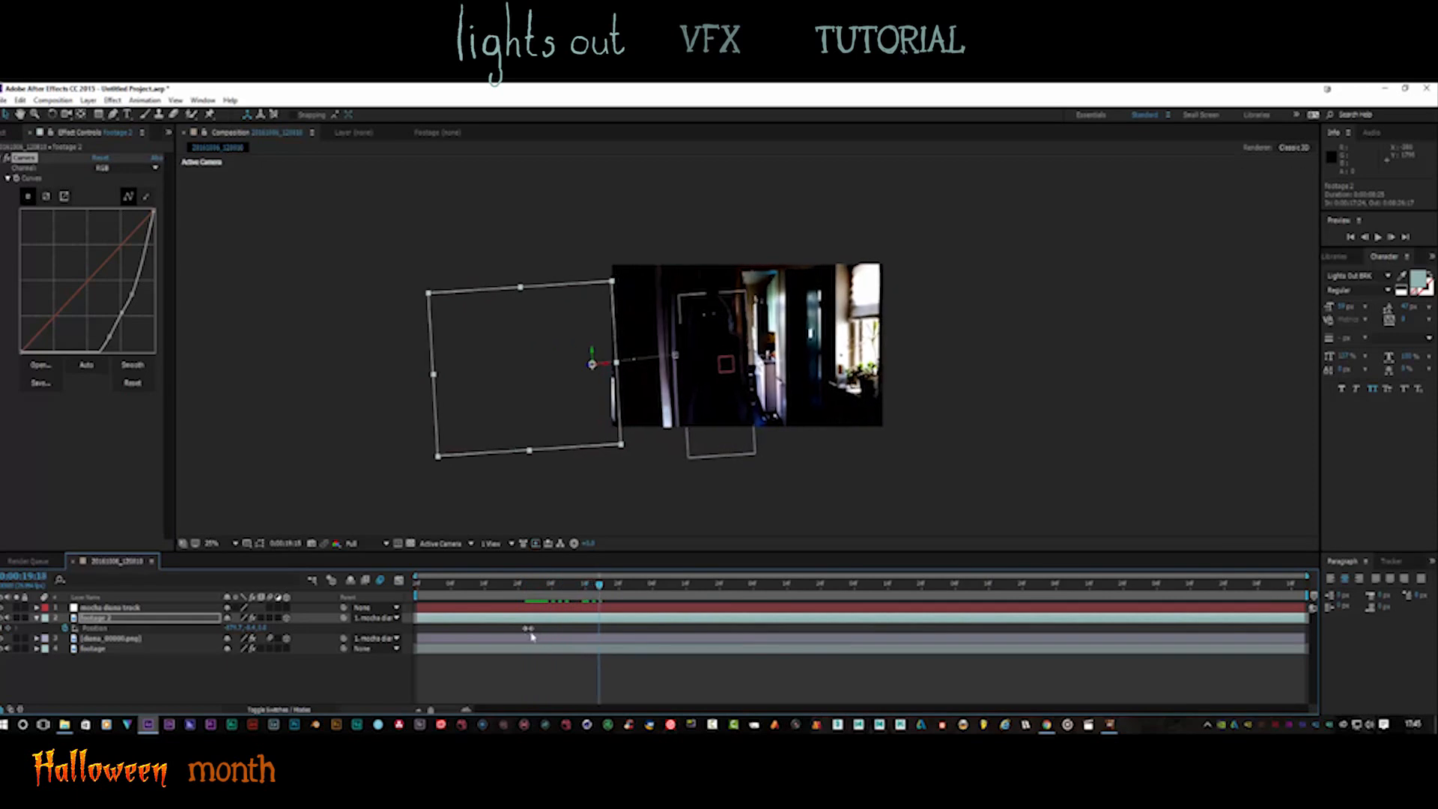
pyautogui.moveTo(577, 379); pyautogui.dragTo(555, 433)
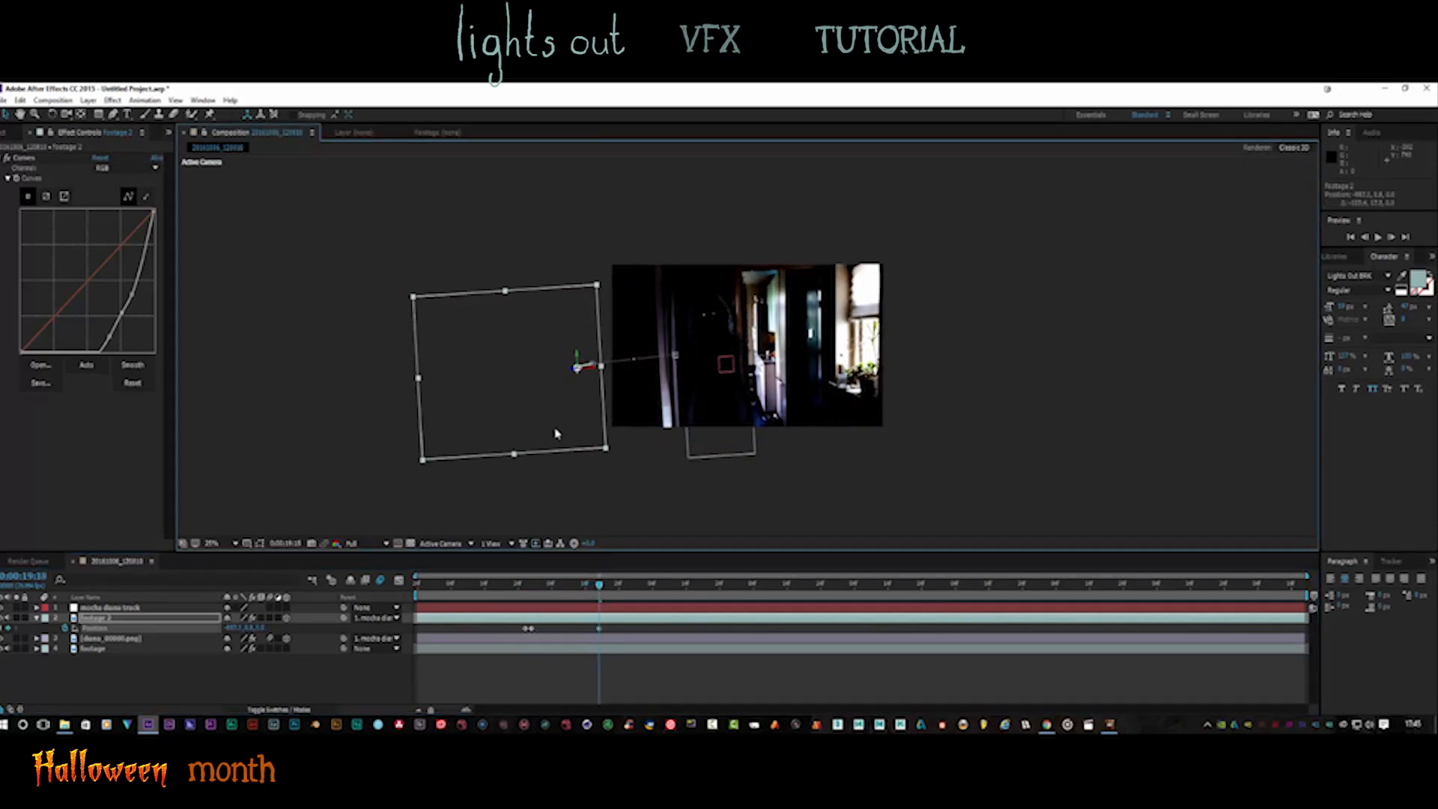
# Retime footage 2's off-frame keyframe to about 0:00:19:10, push the layer further left, and shift the late keyframes slightly earlier
pyautogui.moveTo(600, 589); pyautogui.dragTo(571, 563)
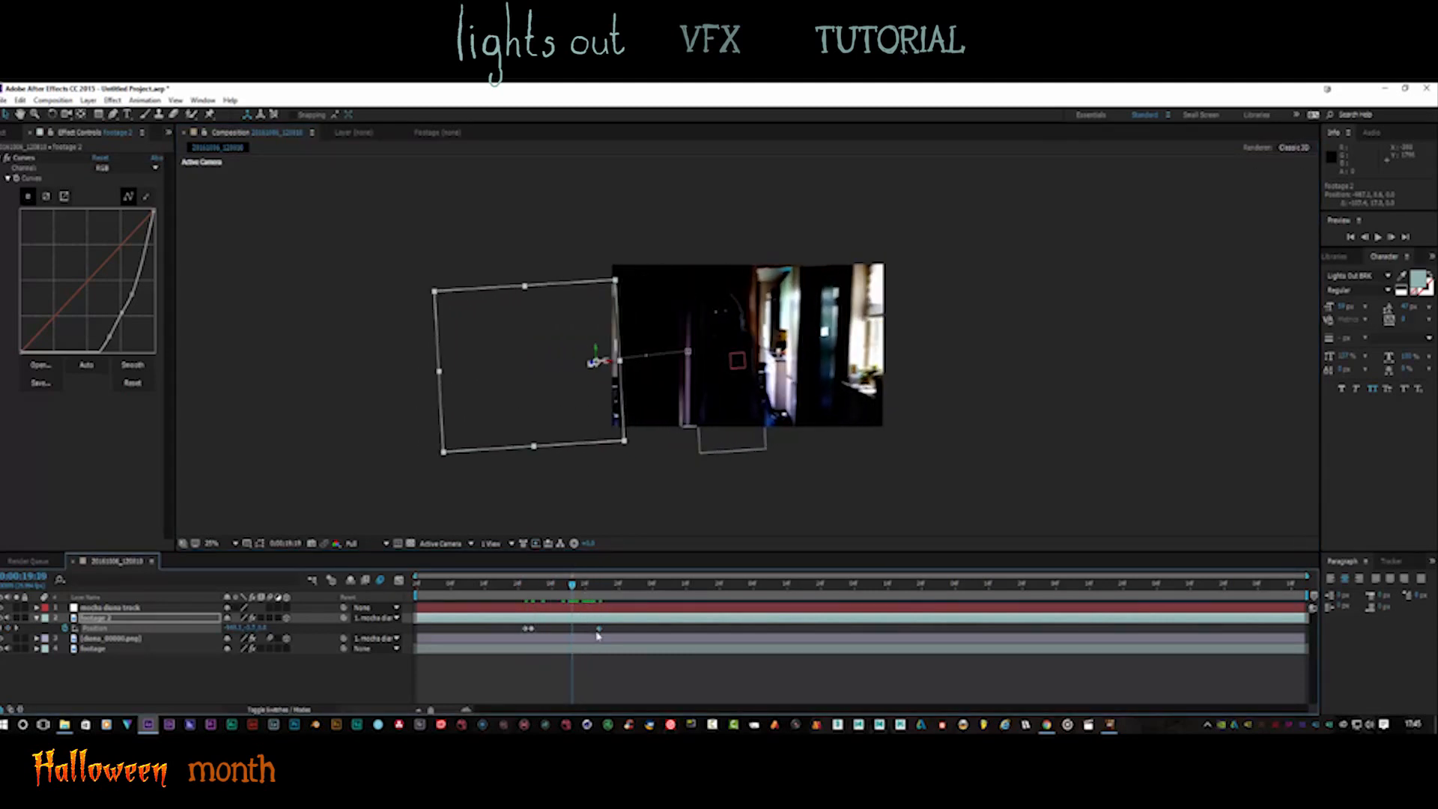
pyautogui.moveTo(594, 628); pyautogui.dragTo(573, 628)
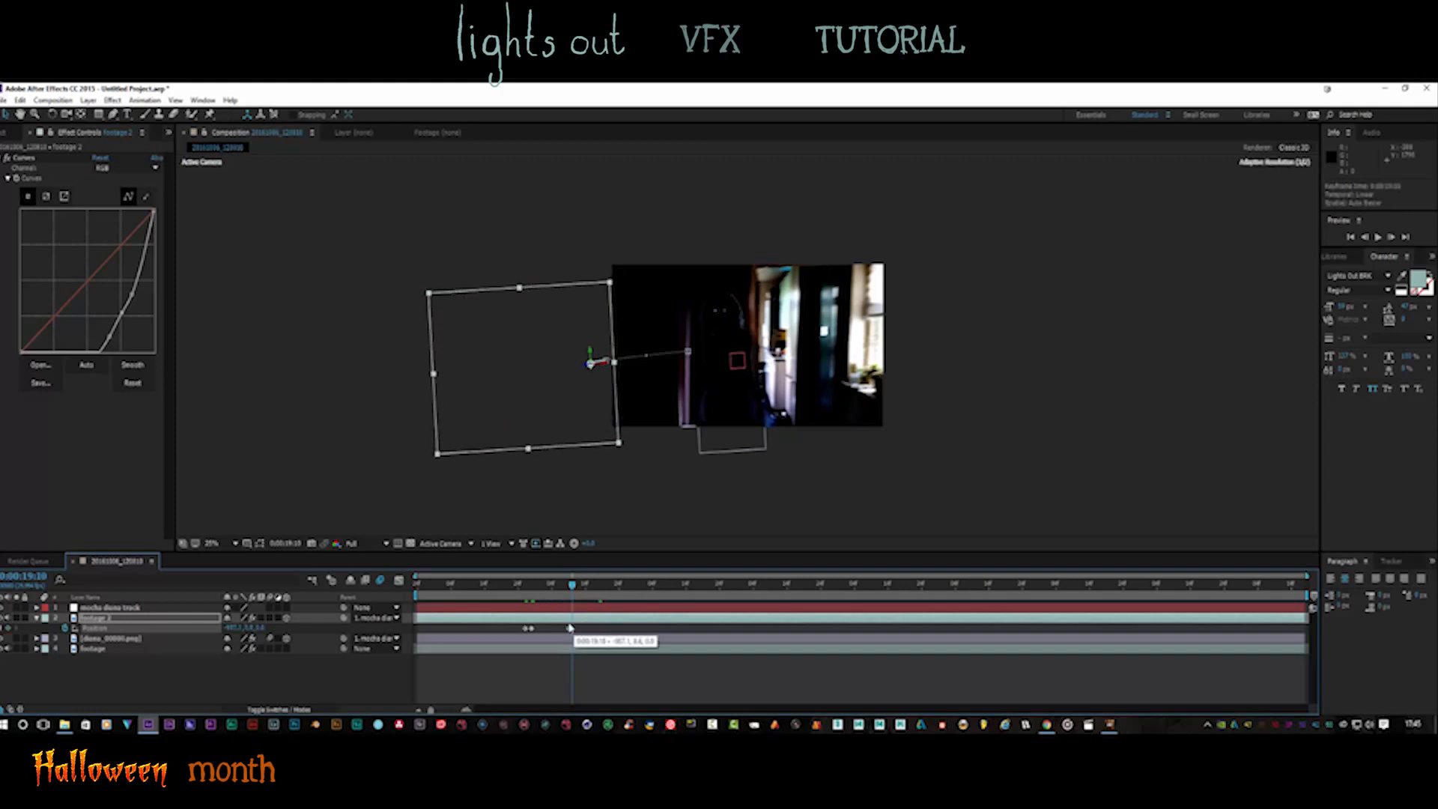
pyautogui.moveTo(601, 362); pyautogui.dragTo(582, 364)
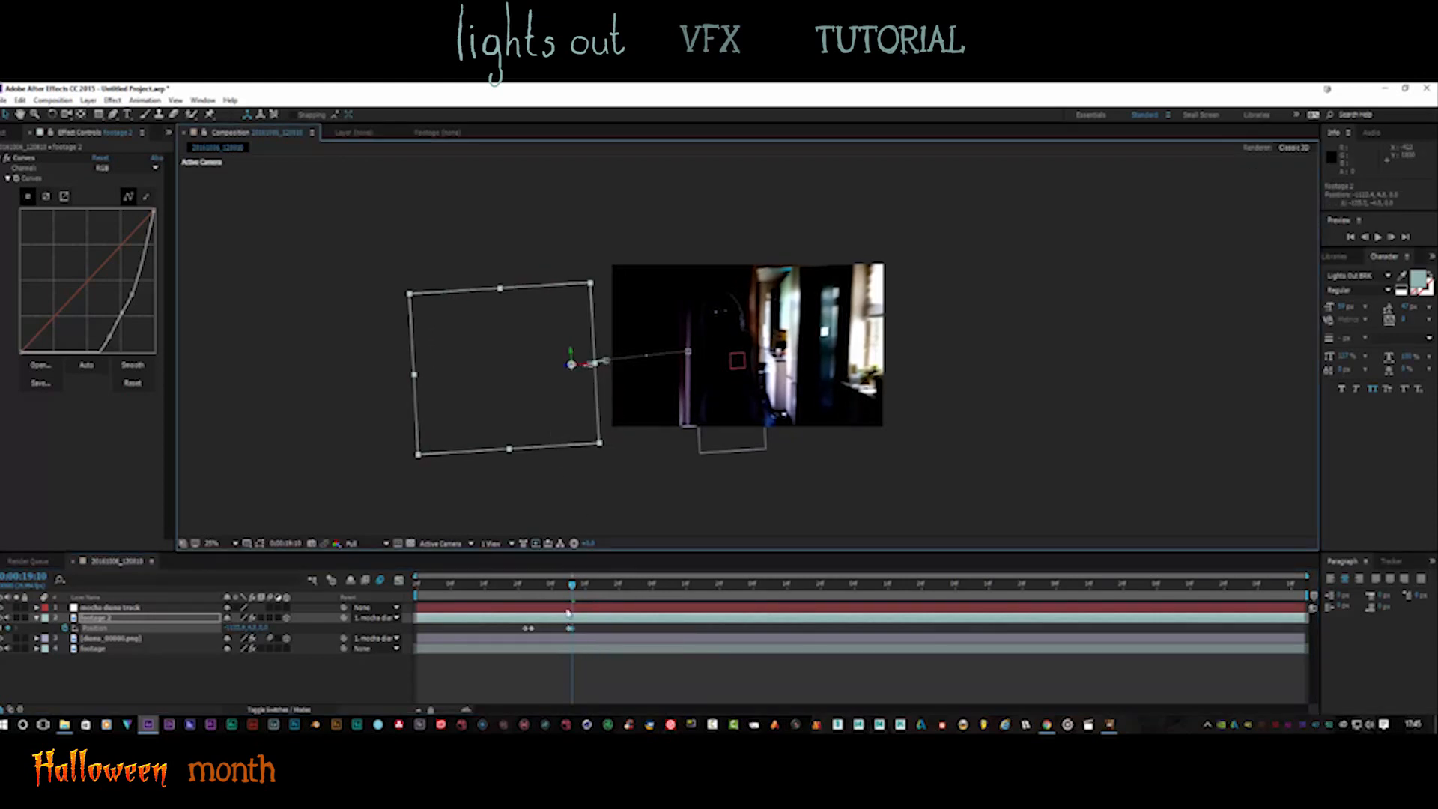
pyautogui.moveTo(562, 624); pyautogui.dragTo(999, 584)
pyautogui.scroll(2, 651, 466)
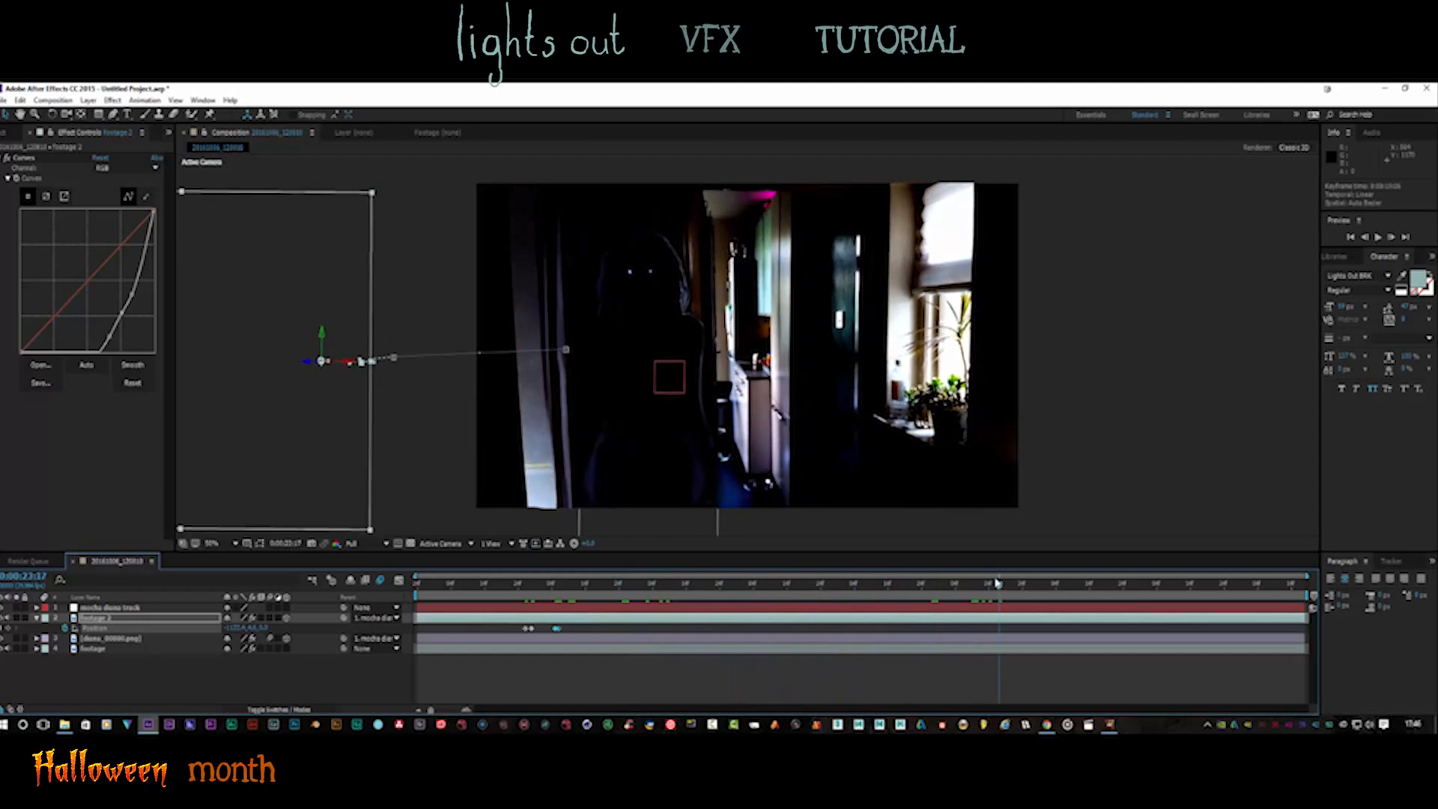
# Place a Puppet pin on the upper chest of the figure in the diana_00000.png layer at 0:00:23:17
pyautogui.click(137, 639)
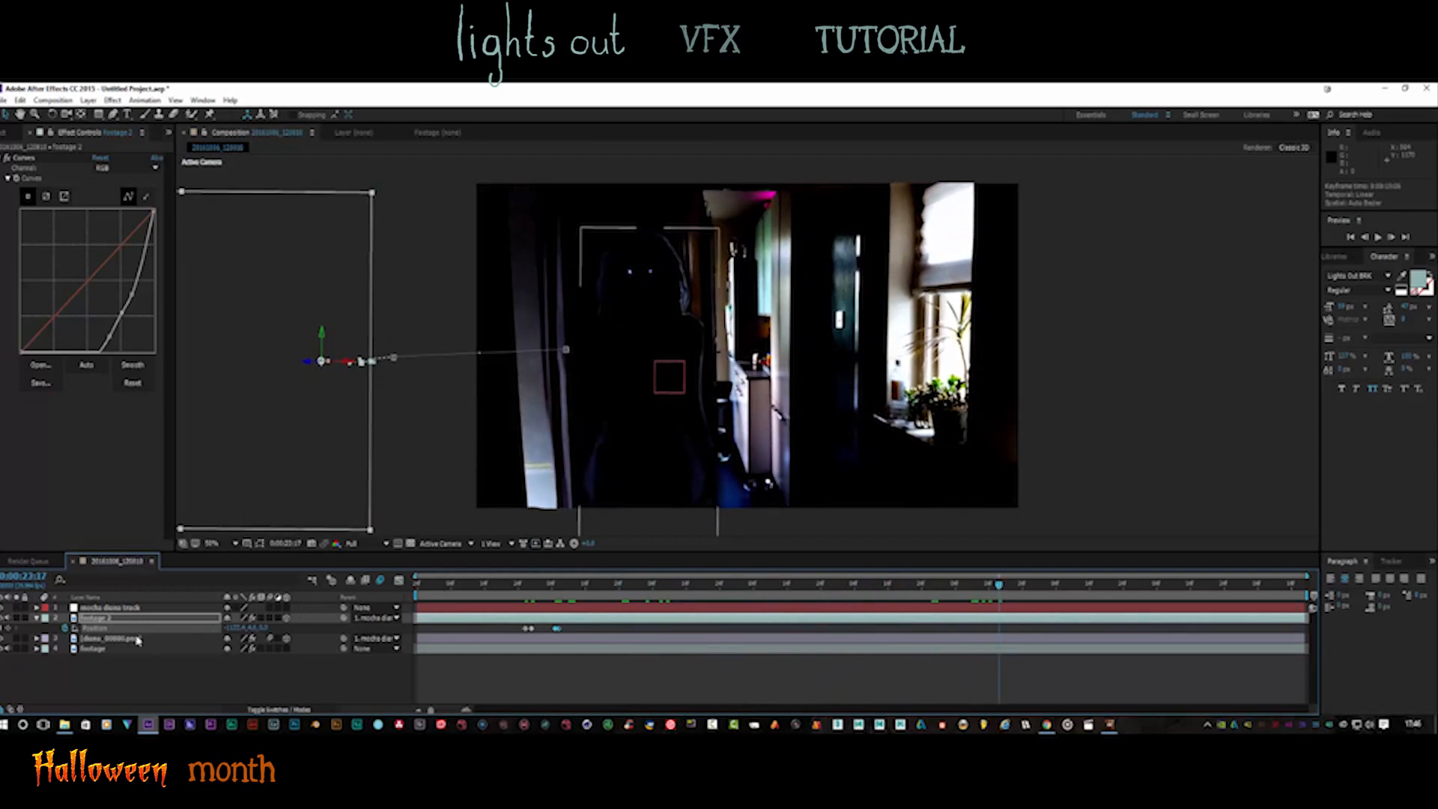
pyautogui.click(137, 639)
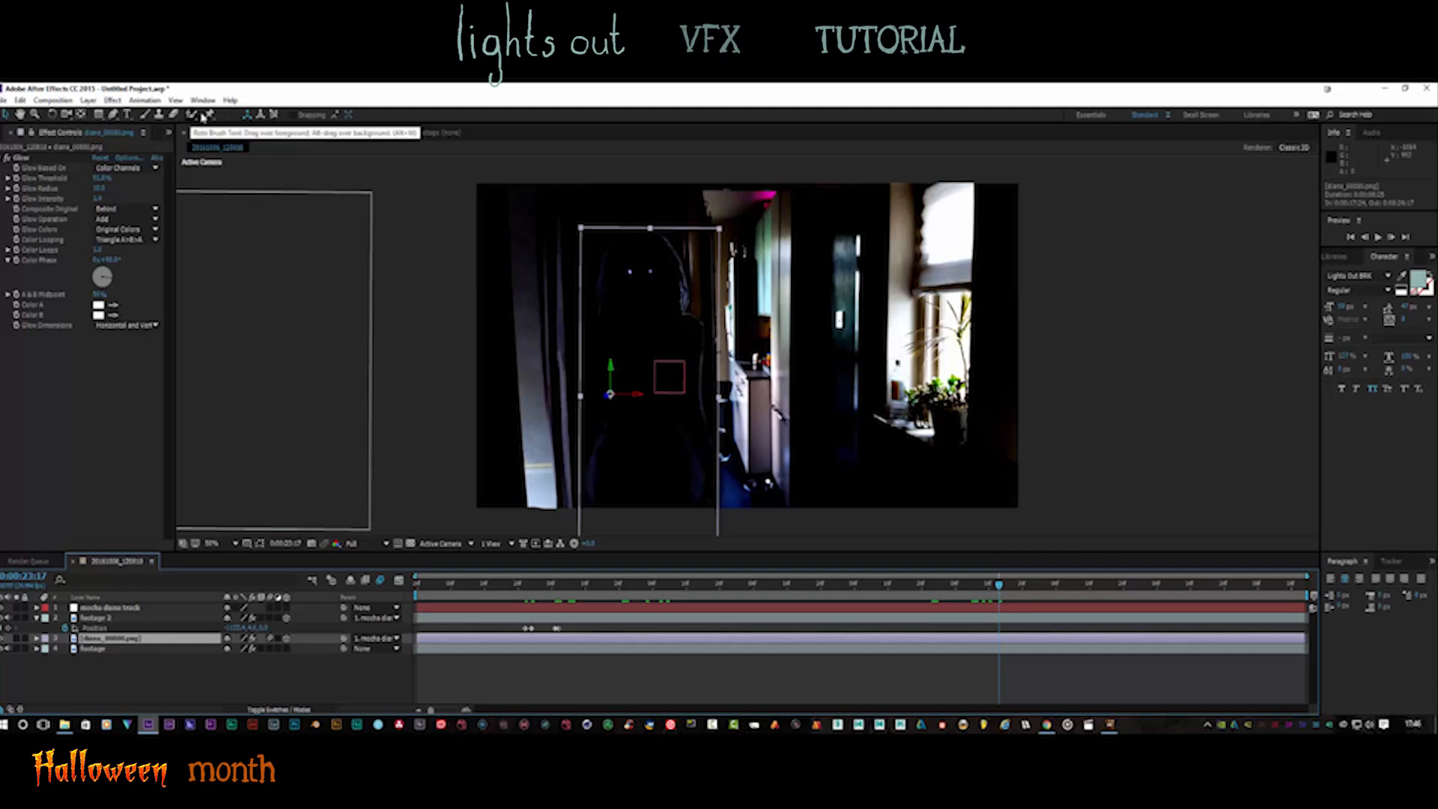
pyautogui.click(210, 115)
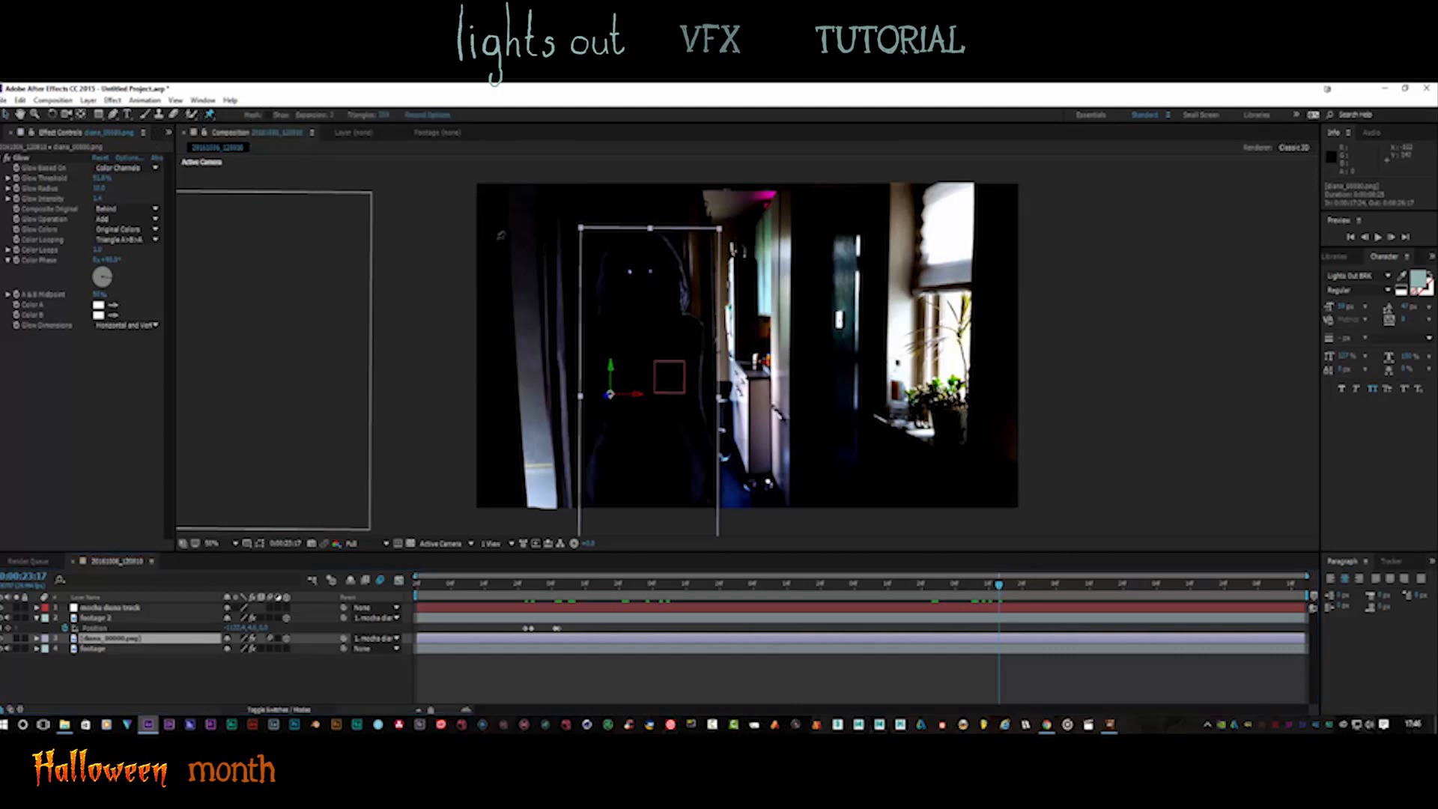
pyautogui.click(647, 308)
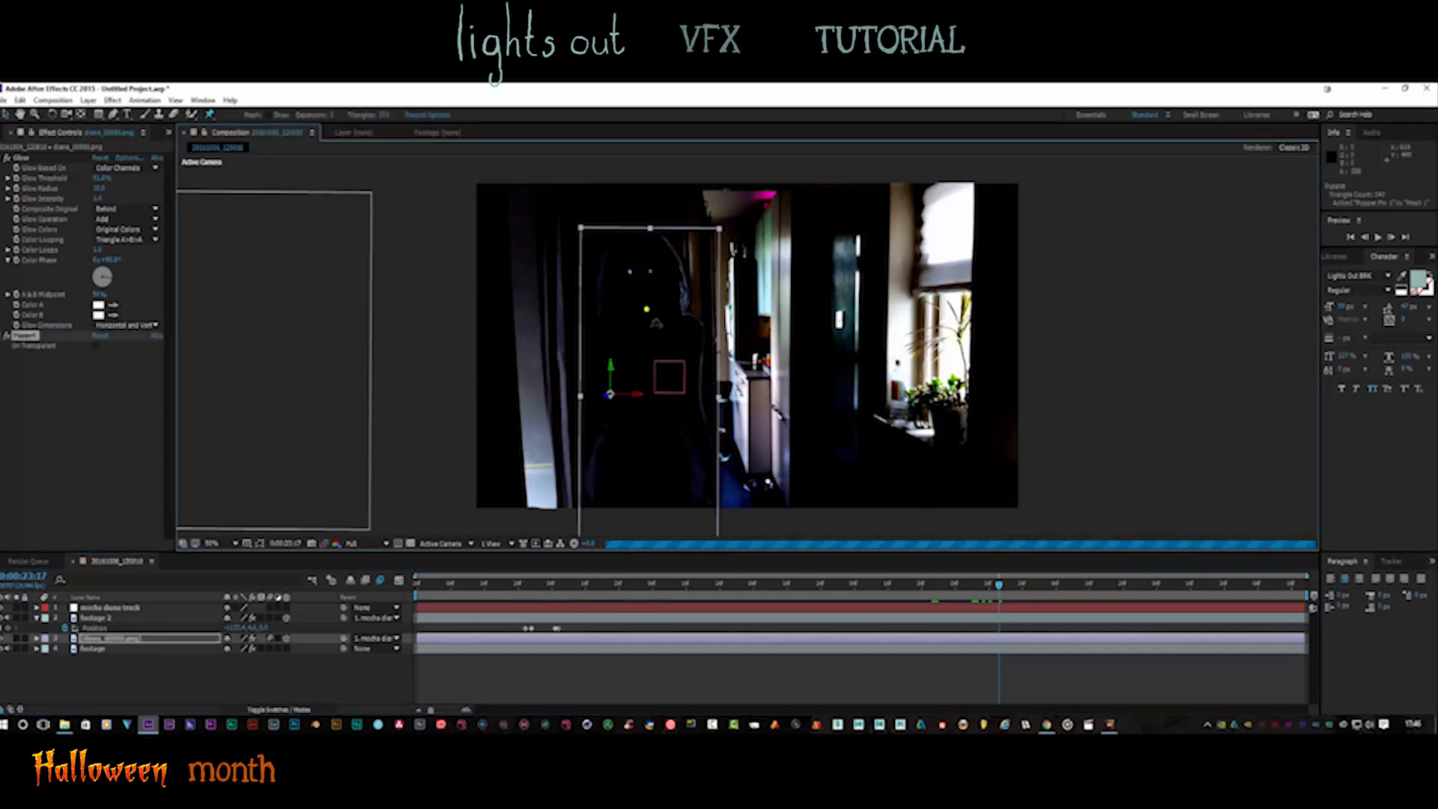
# Expand the diana layer's Puppet effect down to the pin listed under Mesh 1's Deform group
pyautogui.click(104, 640)
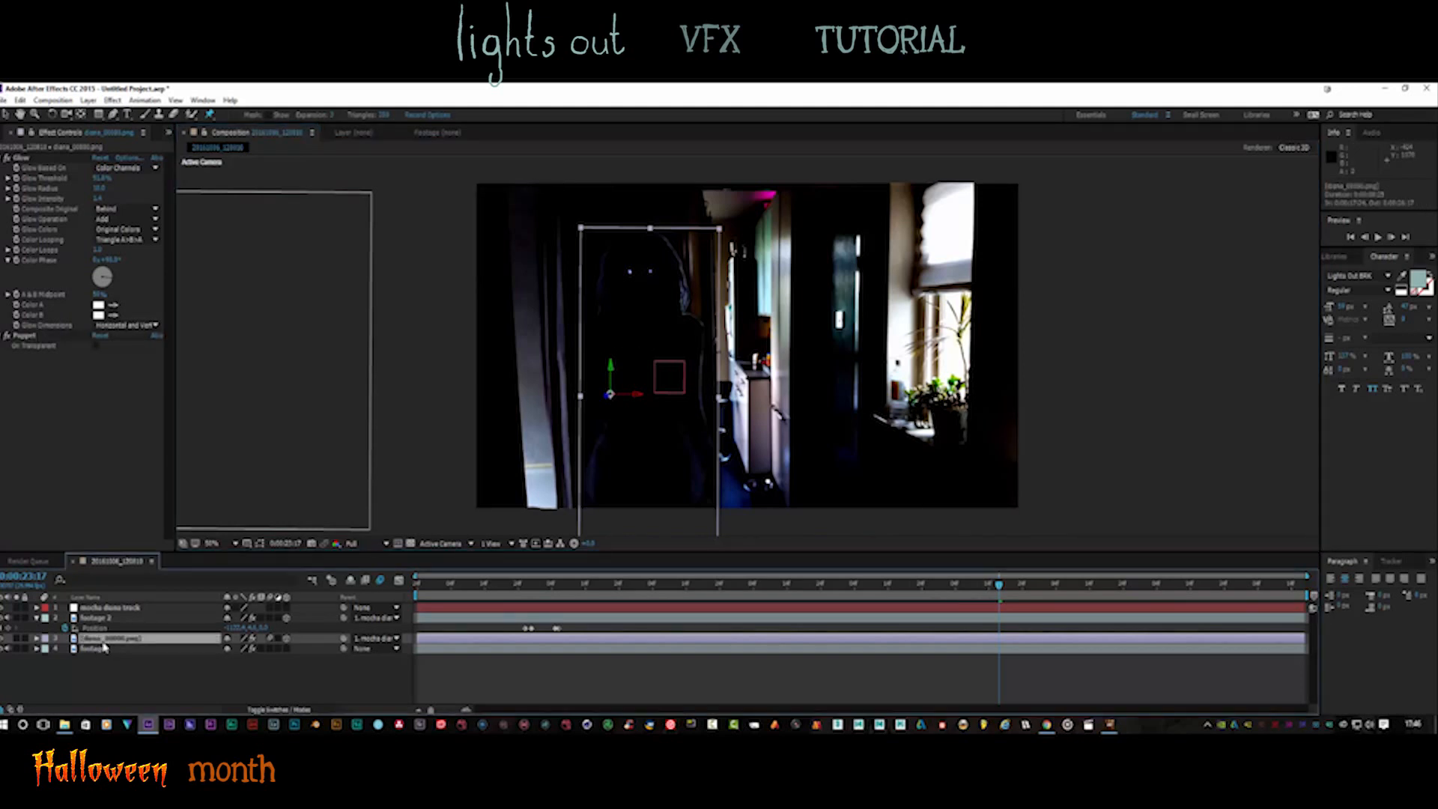
pyautogui.click(36, 640)
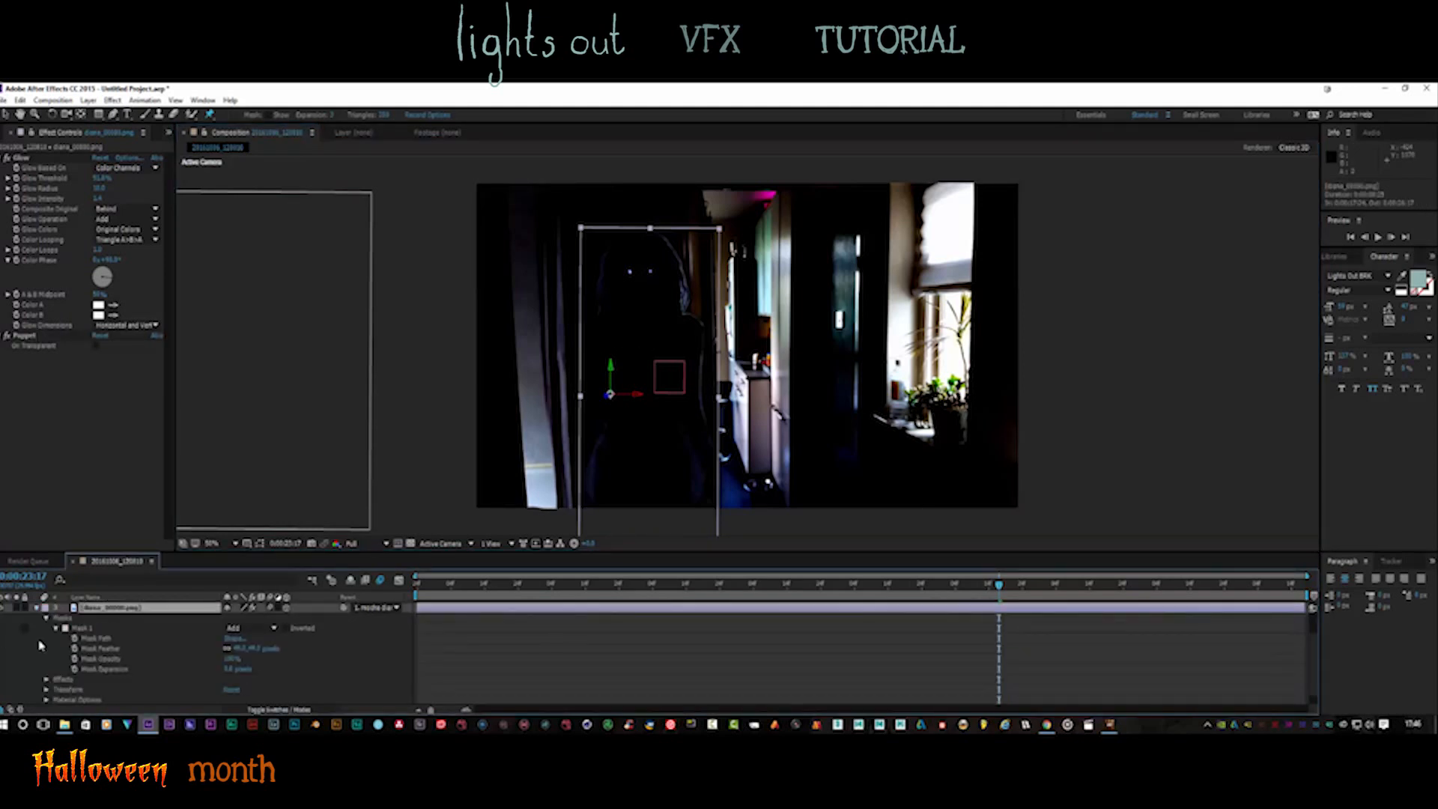
pyautogui.scroll(-1, 46, 662)
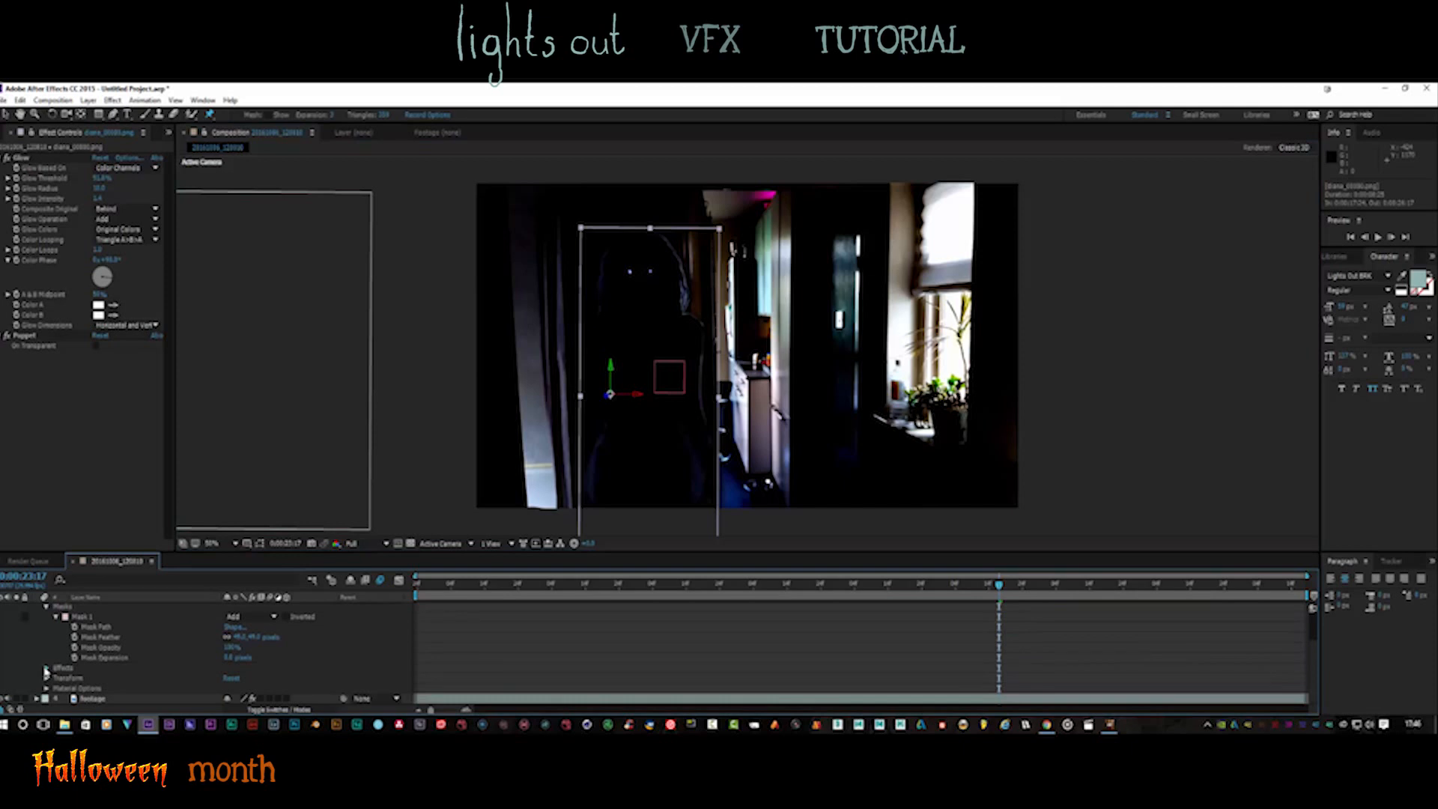
pyautogui.click(46, 669)
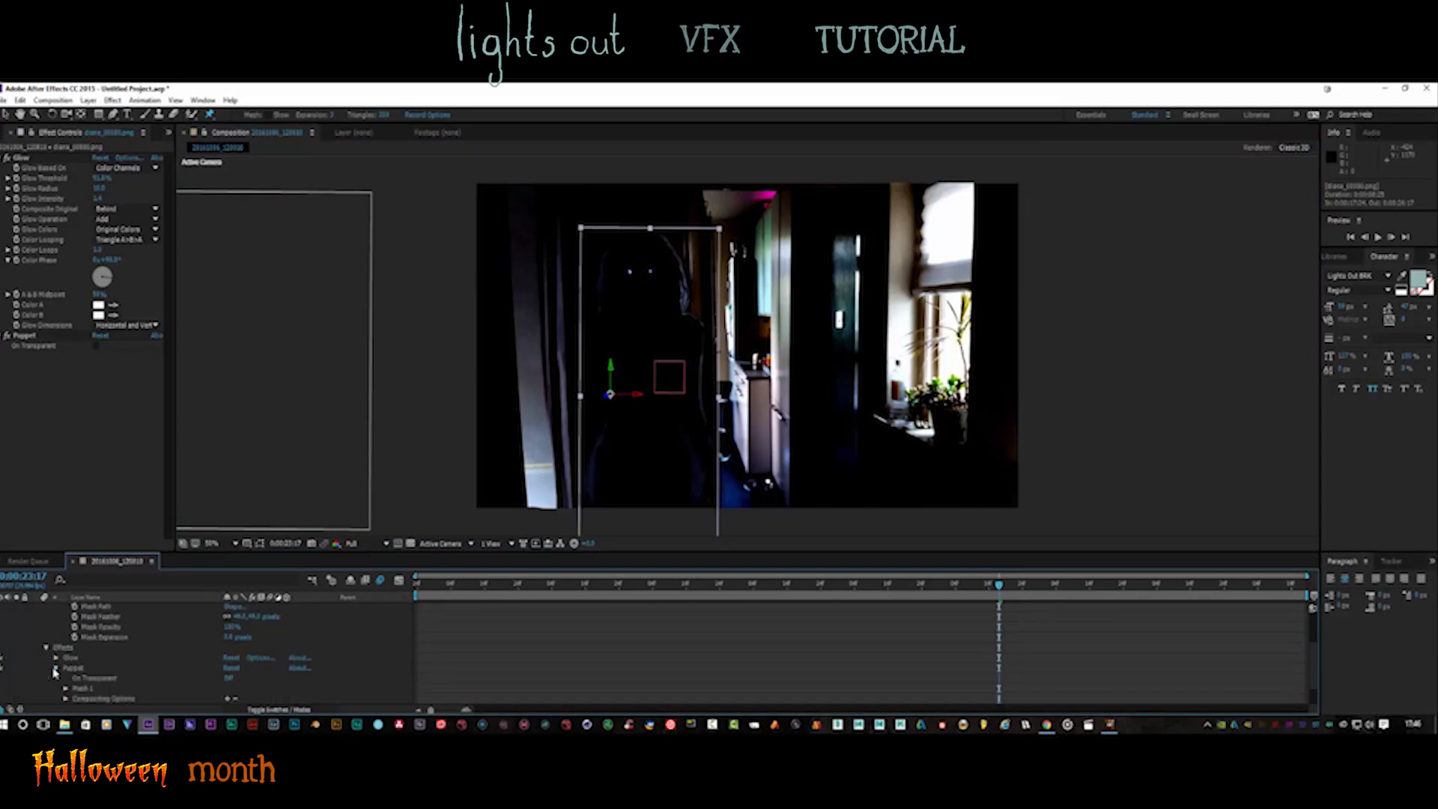
pyautogui.click(55, 668)
pyautogui.click(65, 657)
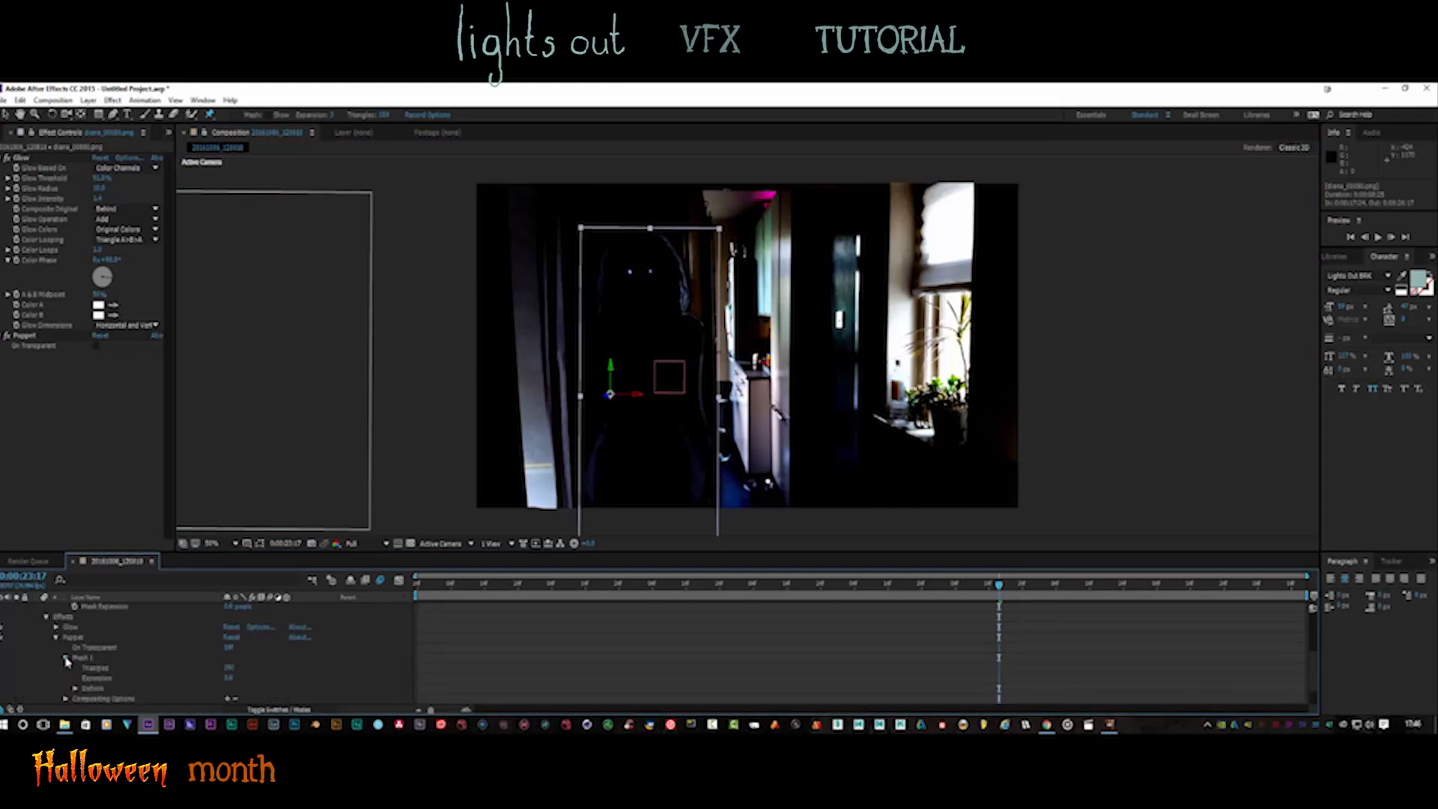
pyautogui.click(74, 658)
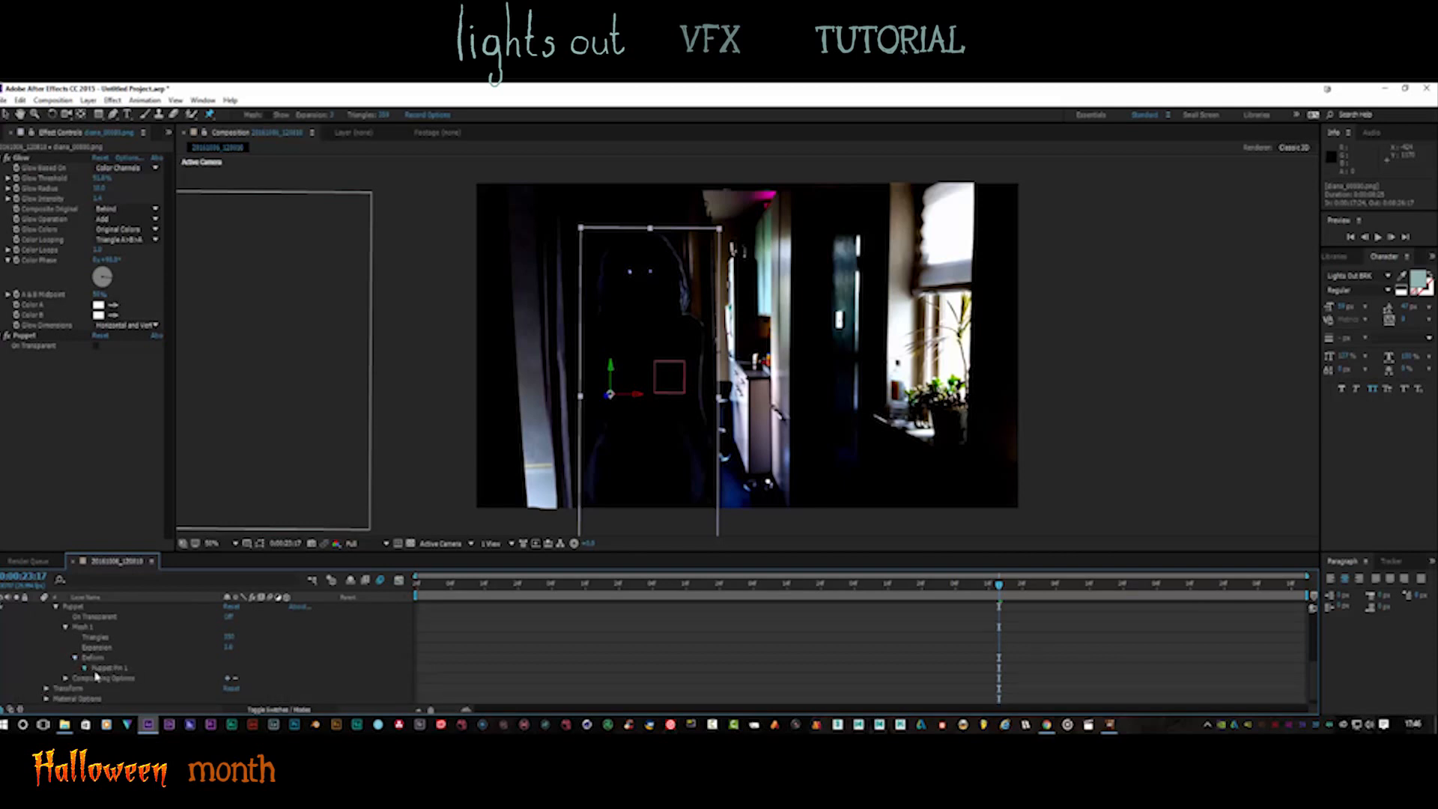
# Keyframe Puppet Pin 1's Position slightly lower at 0:00:18:10 and slightly further right at 0:00:18:17
pyautogui.click(85, 668)
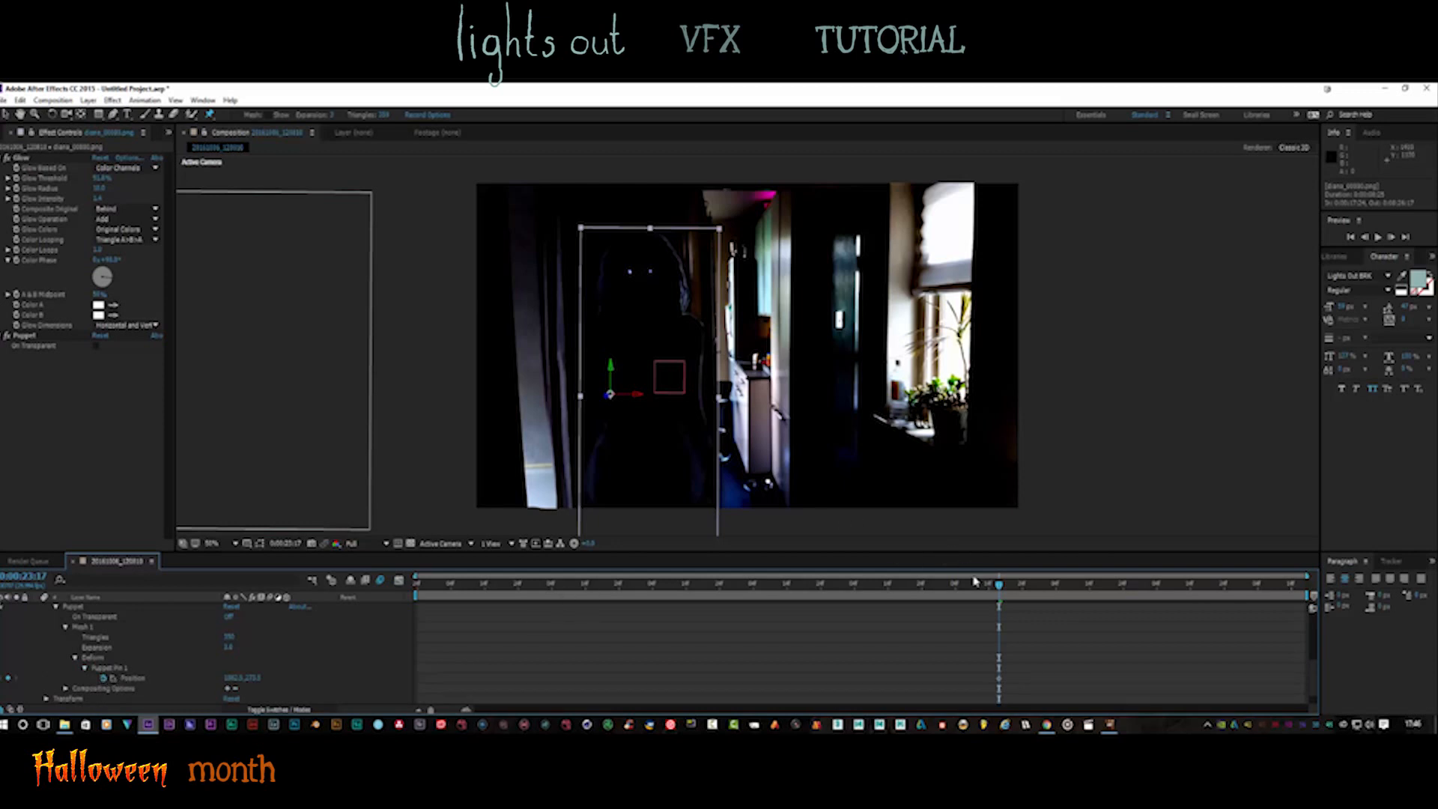
pyautogui.moveTo(1000, 586); pyautogui.dragTo(471, 607)
pyautogui.click(133, 678)
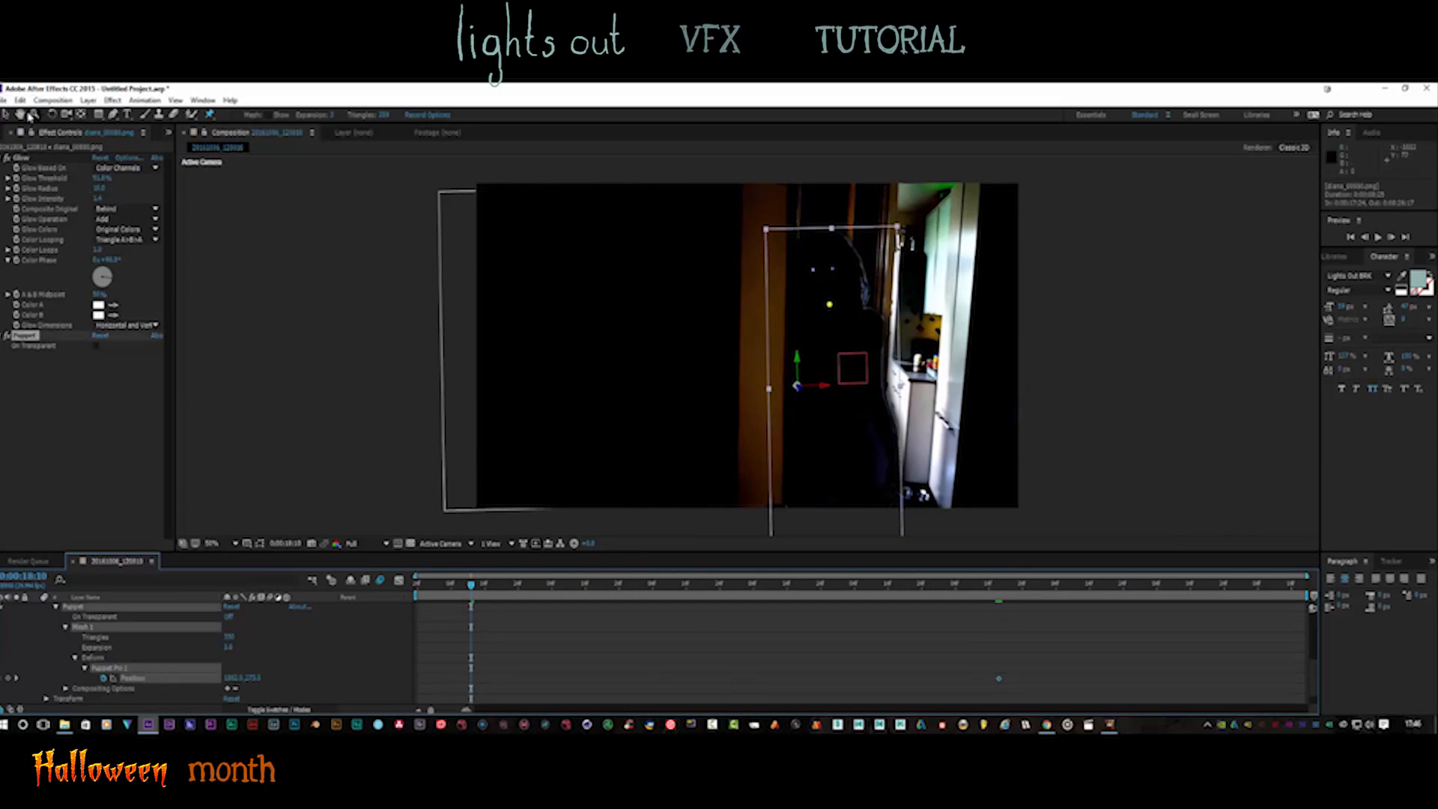
pyautogui.click(7, 114)
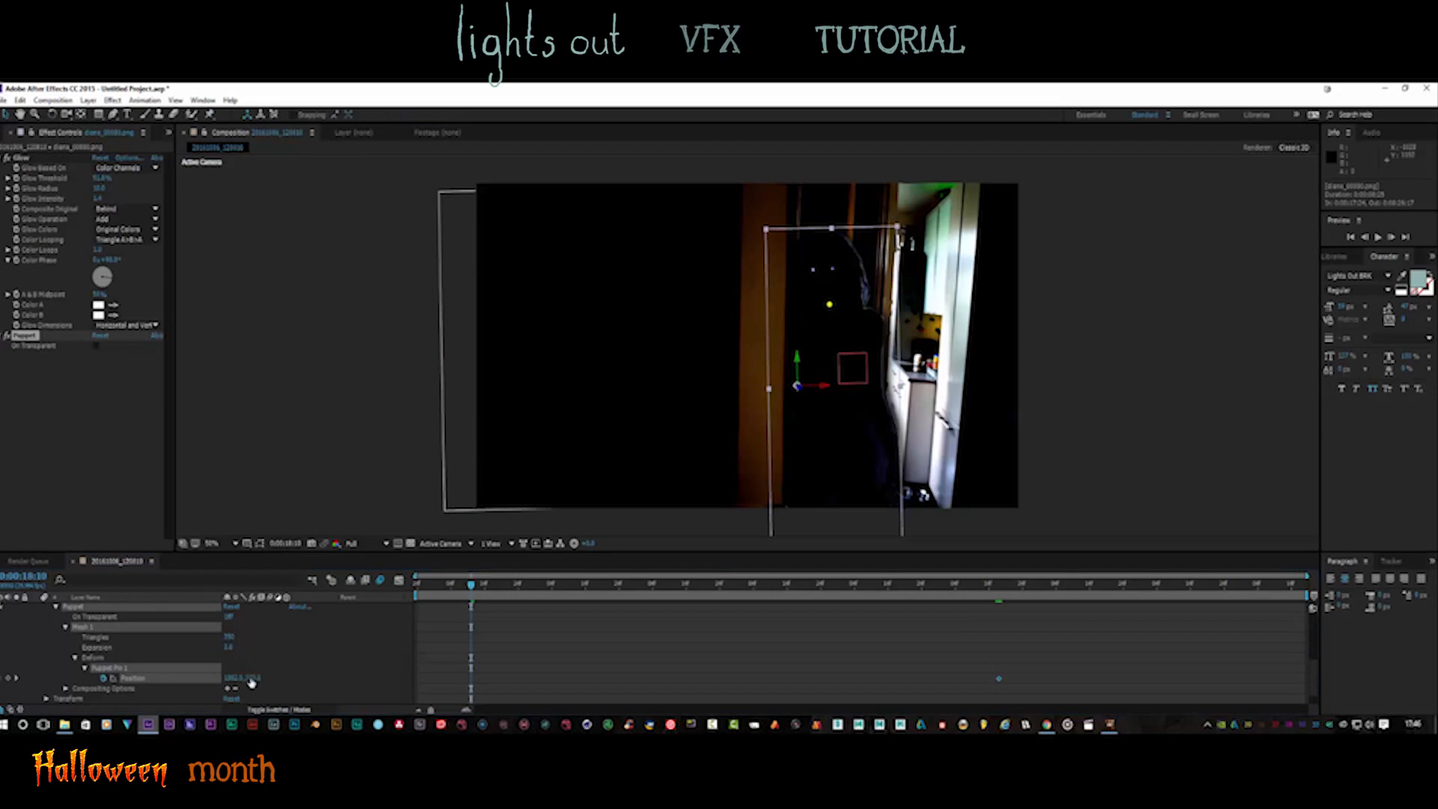
pyautogui.moveTo(250, 678); pyautogui.dragTo(256, 678)
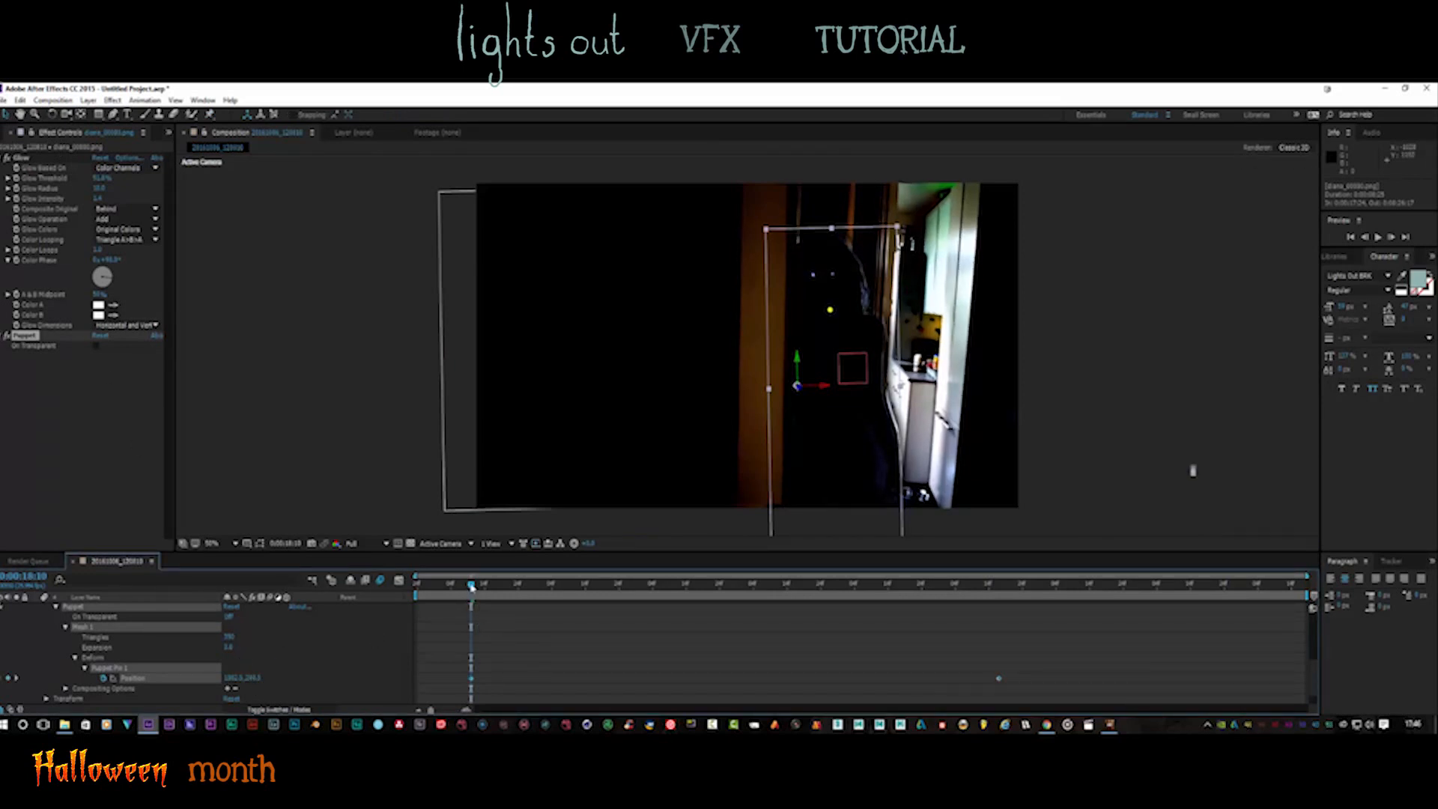
pyautogui.moveTo(471, 587); pyautogui.dragTo(495, 586)
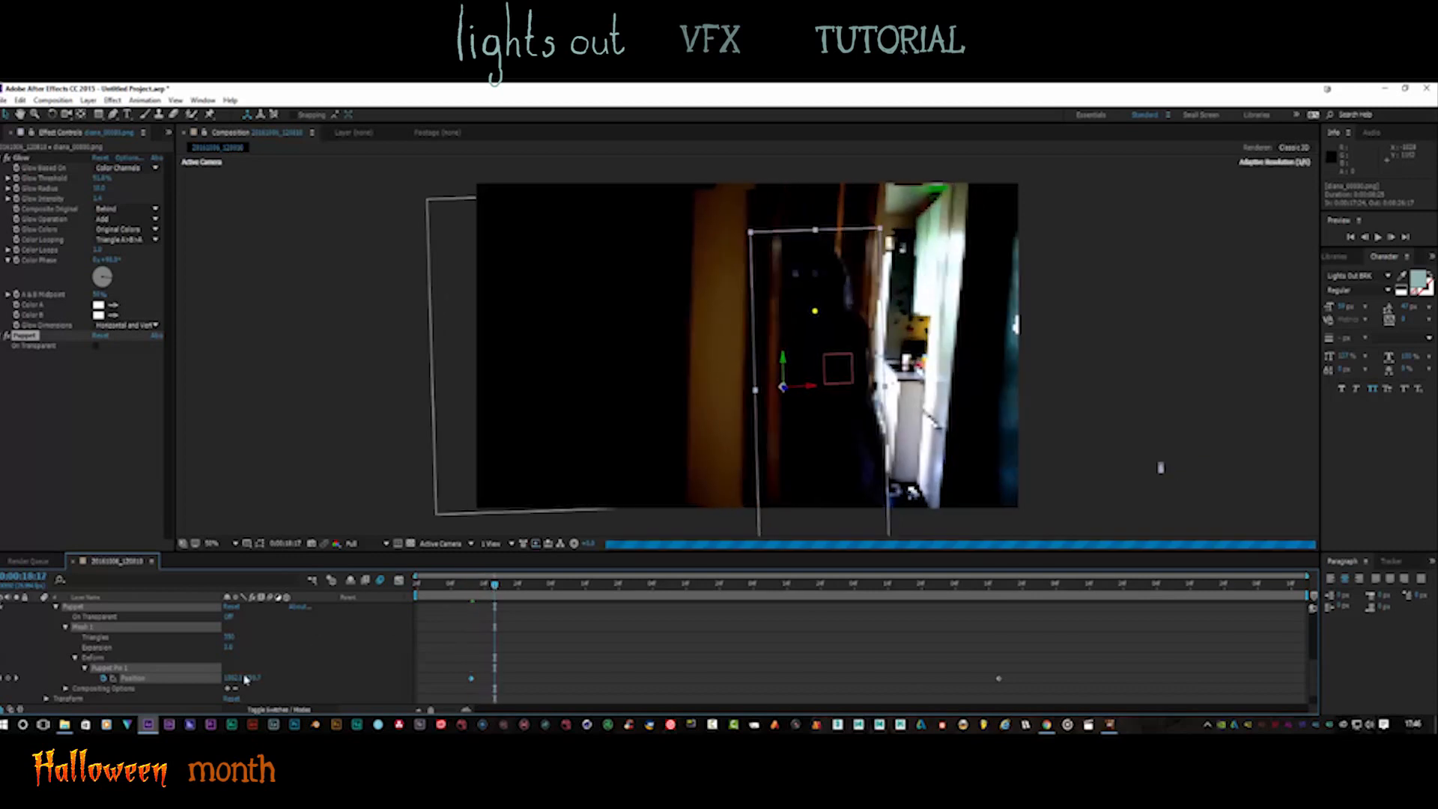
pyautogui.hotkey('shift', 'Right')
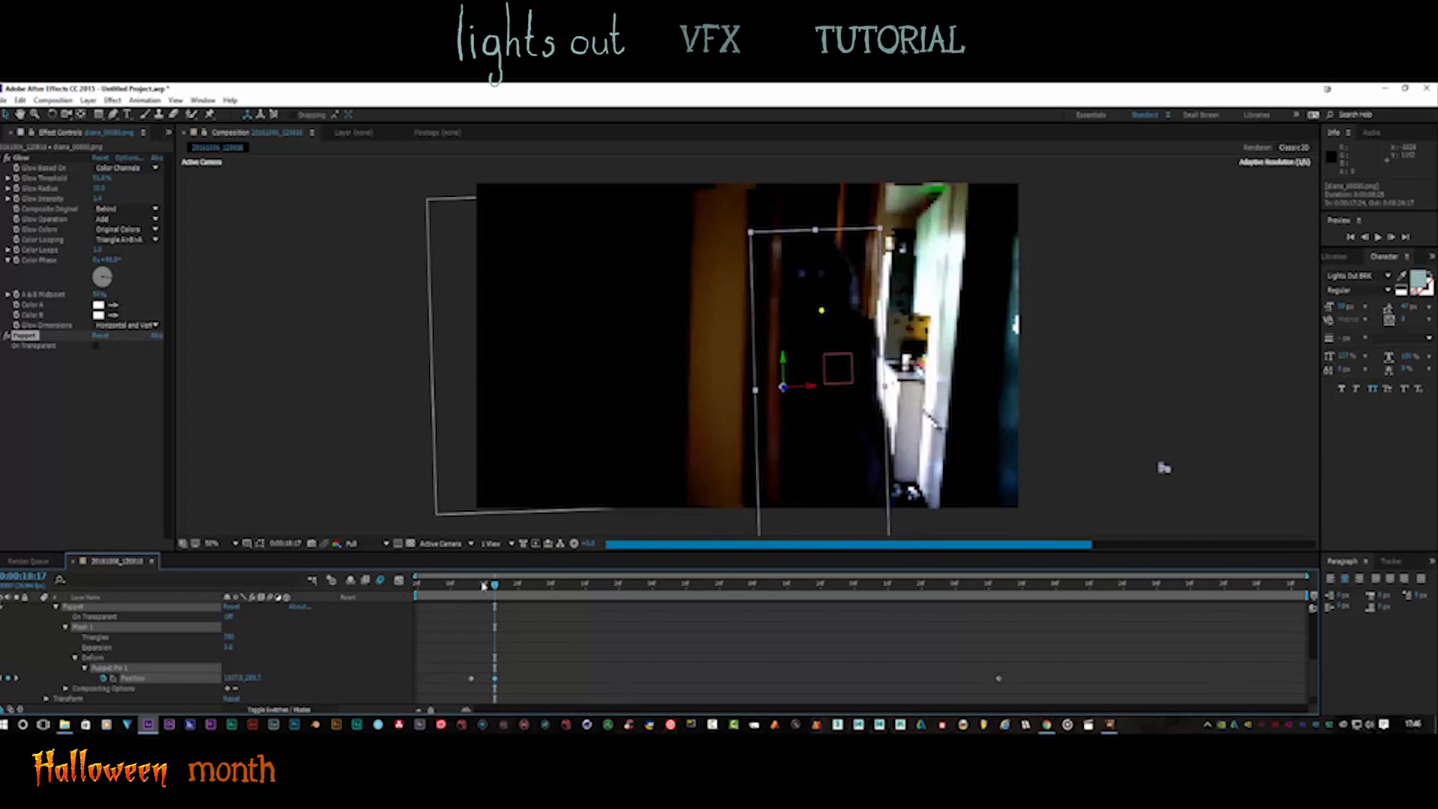
# At 0:00:19:00, rotate the diana layer slightly with the Rotation tool in Orientation mode
pyautogui.moveTo(494, 588); pyautogui.dragTo(538, 593)
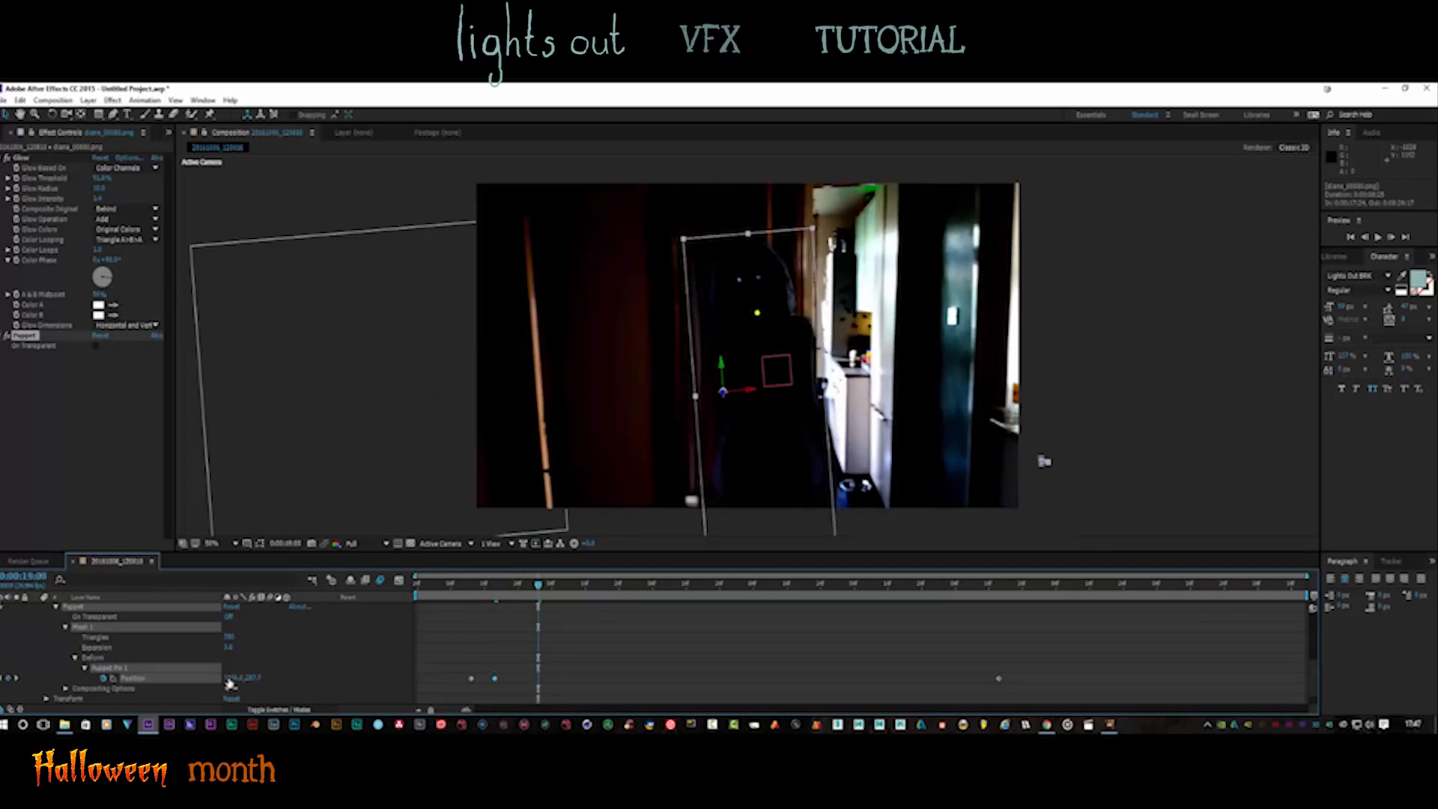
pyautogui.click(52, 114)
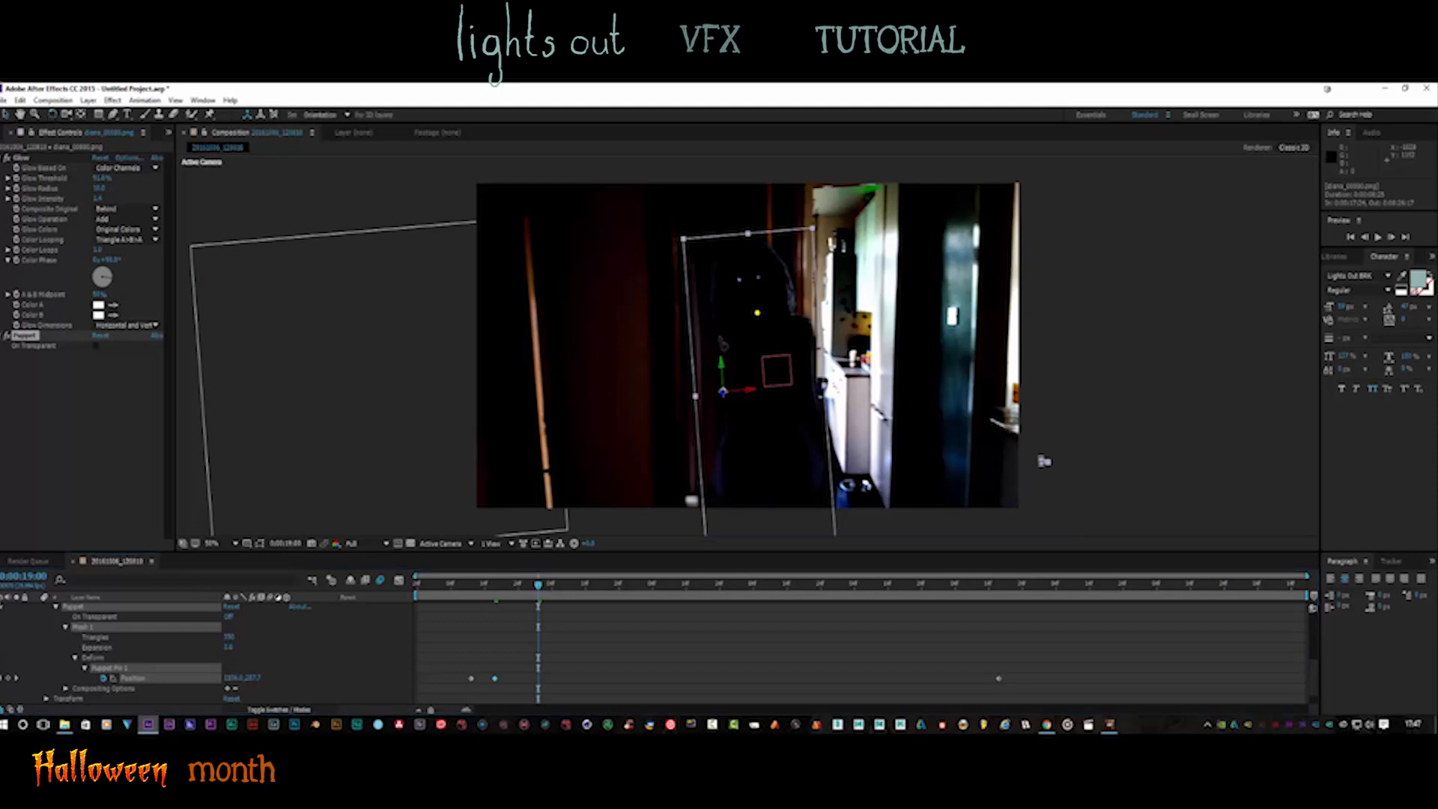
pyautogui.moveTo(761, 316); pyautogui.dragTo(759, 332)
# Add Position keyframes at 0:00:18:20 and 0:00:19:08 that pull Puppet Pin 1 further down, making the figure crouch
pyautogui.moveTo(540, 591); pyautogui.dragTo(505, 596)
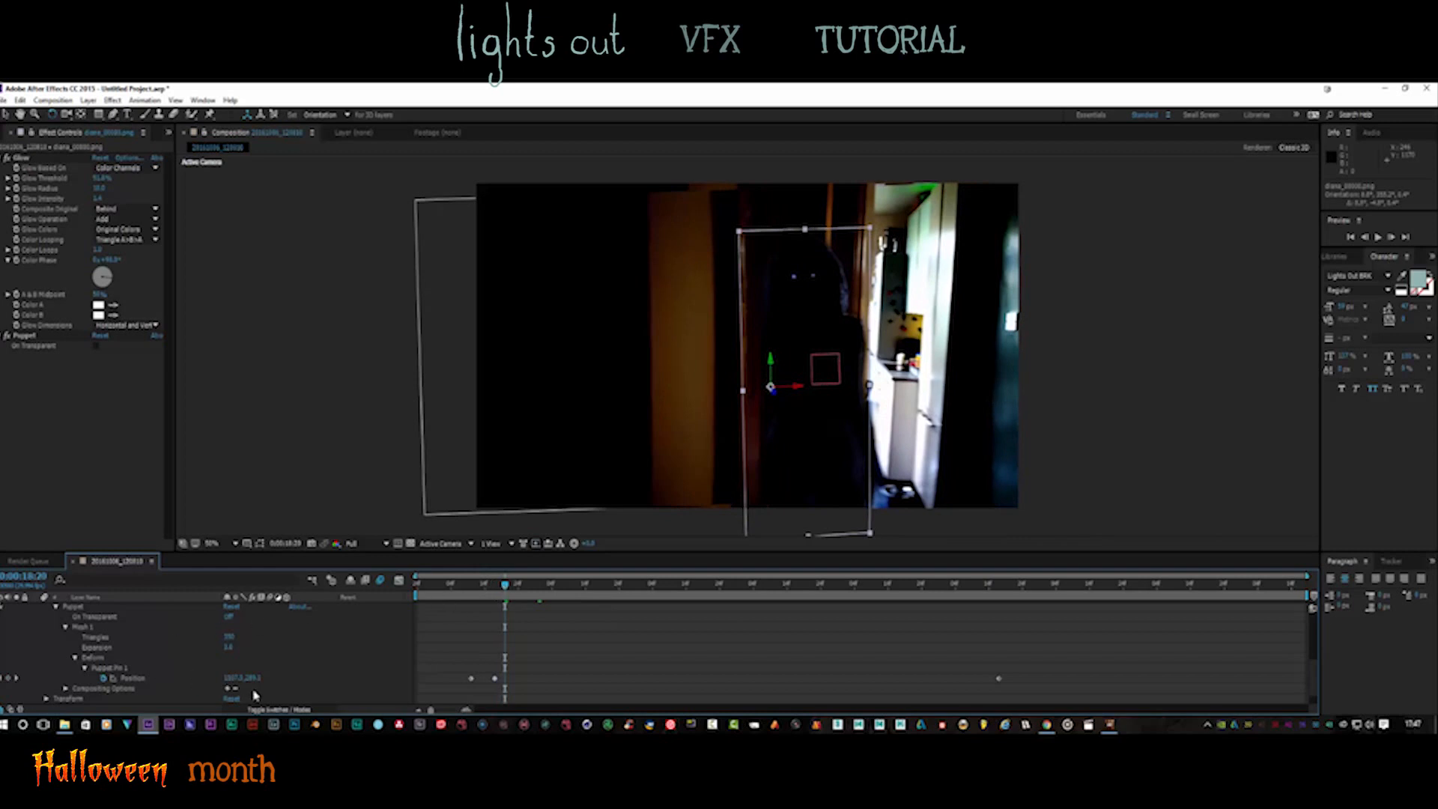
pyautogui.moveTo(248, 678); pyautogui.dragTo(301, 677)
pyautogui.moveTo(505, 585); pyautogui.dragTo(566, 599)
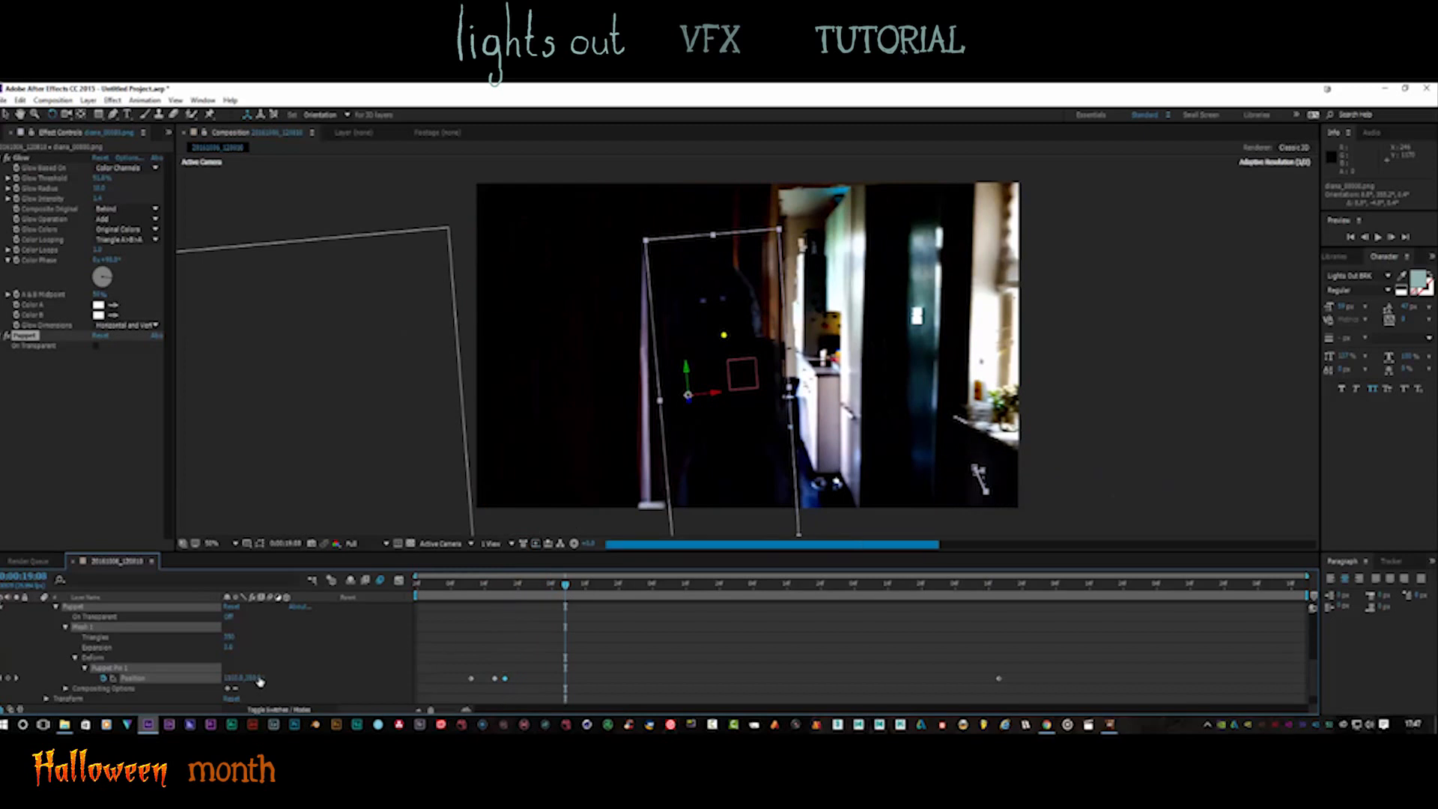
pyautogui.moveTo(257, 678); pyautogui.dragTo(311, 678)
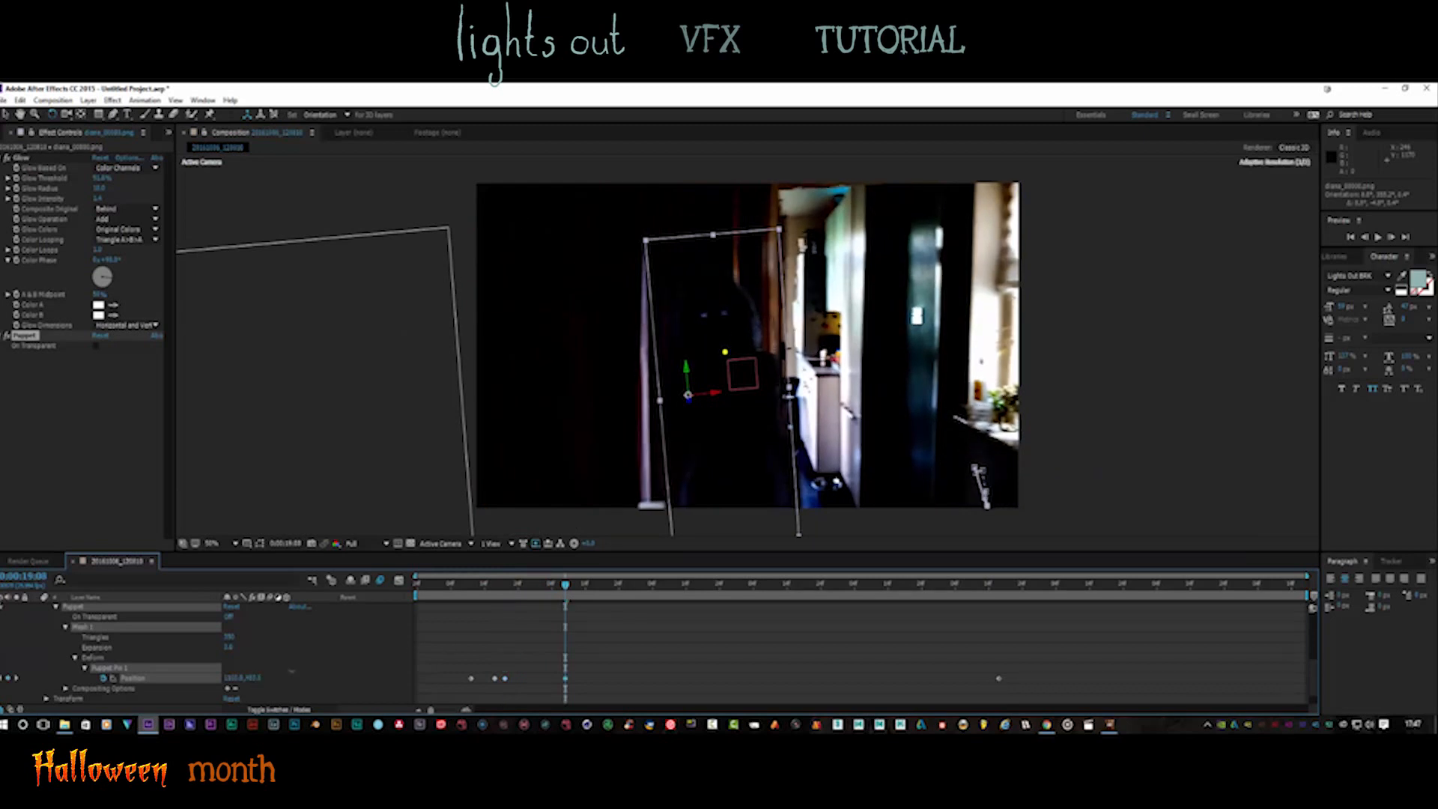
# Preview the pin animation from the start of the work area to check the figure's movement
pyautogui.scroll(-1, 315, 661)
pyautogui.moveTo(523, 586); pyautogui.dragTo(448, 583)
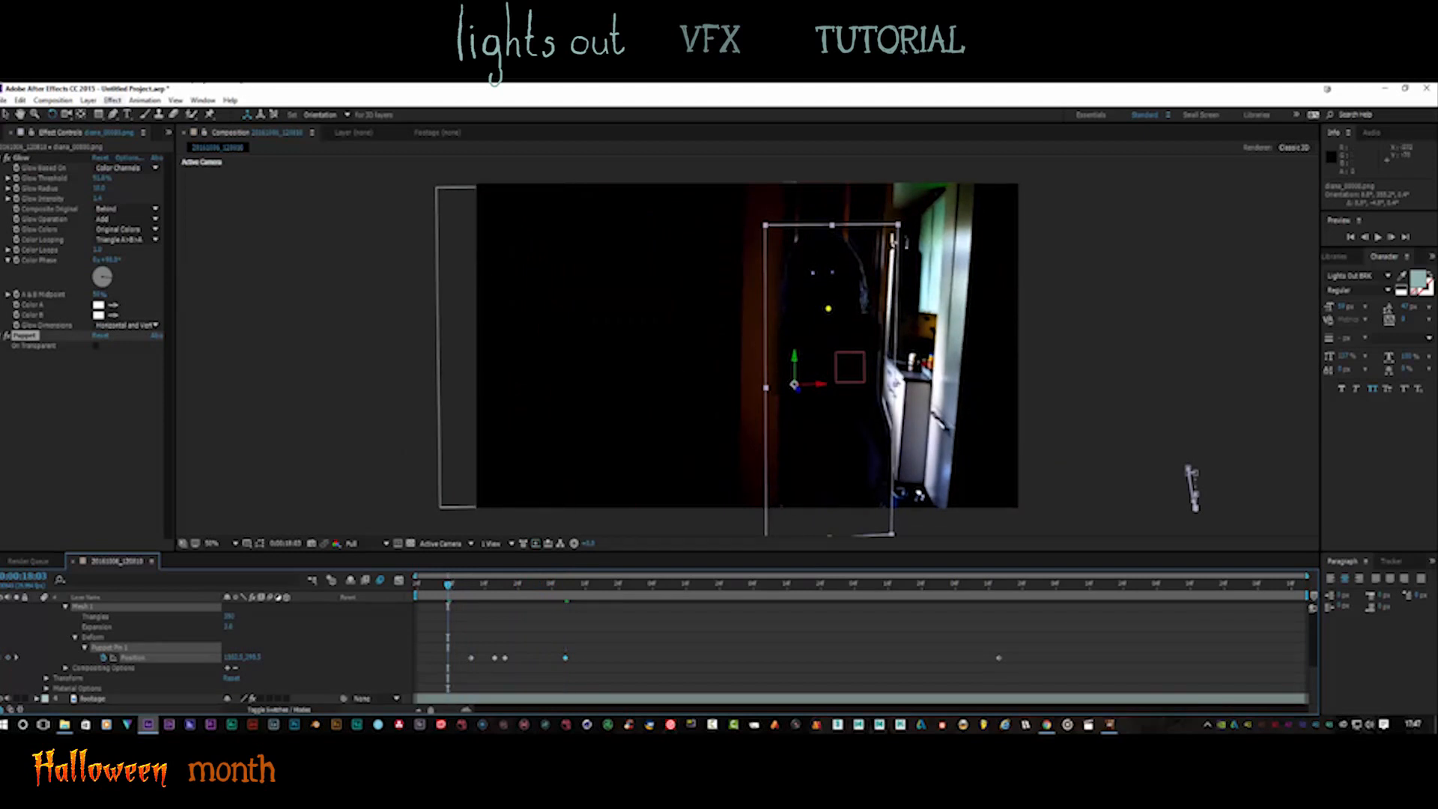
pyautogui.click(6, 114)
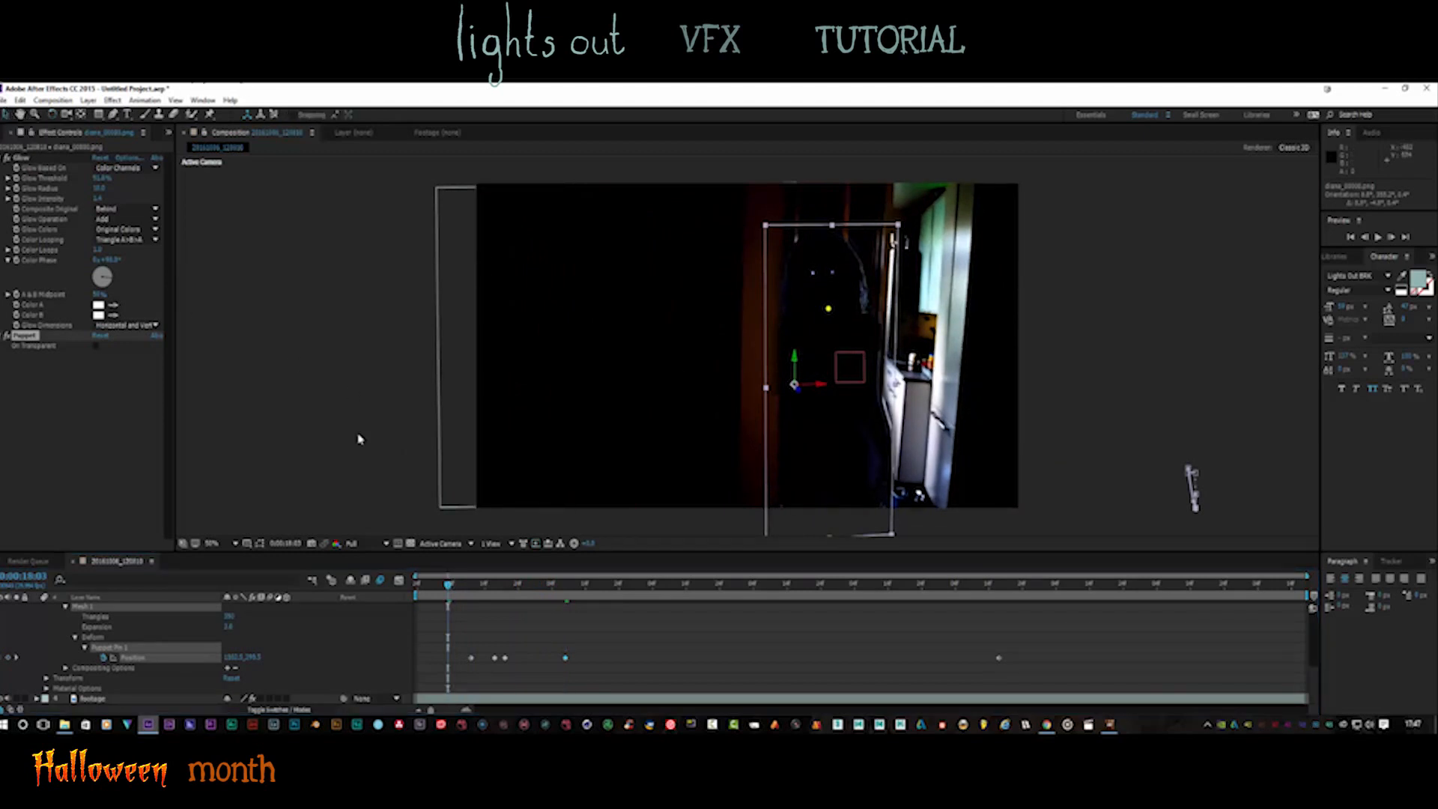
pyautogui.moveTo(447, 590); pyautogui.dragTo(404, 583)
pyautogui.click(1376, 238)
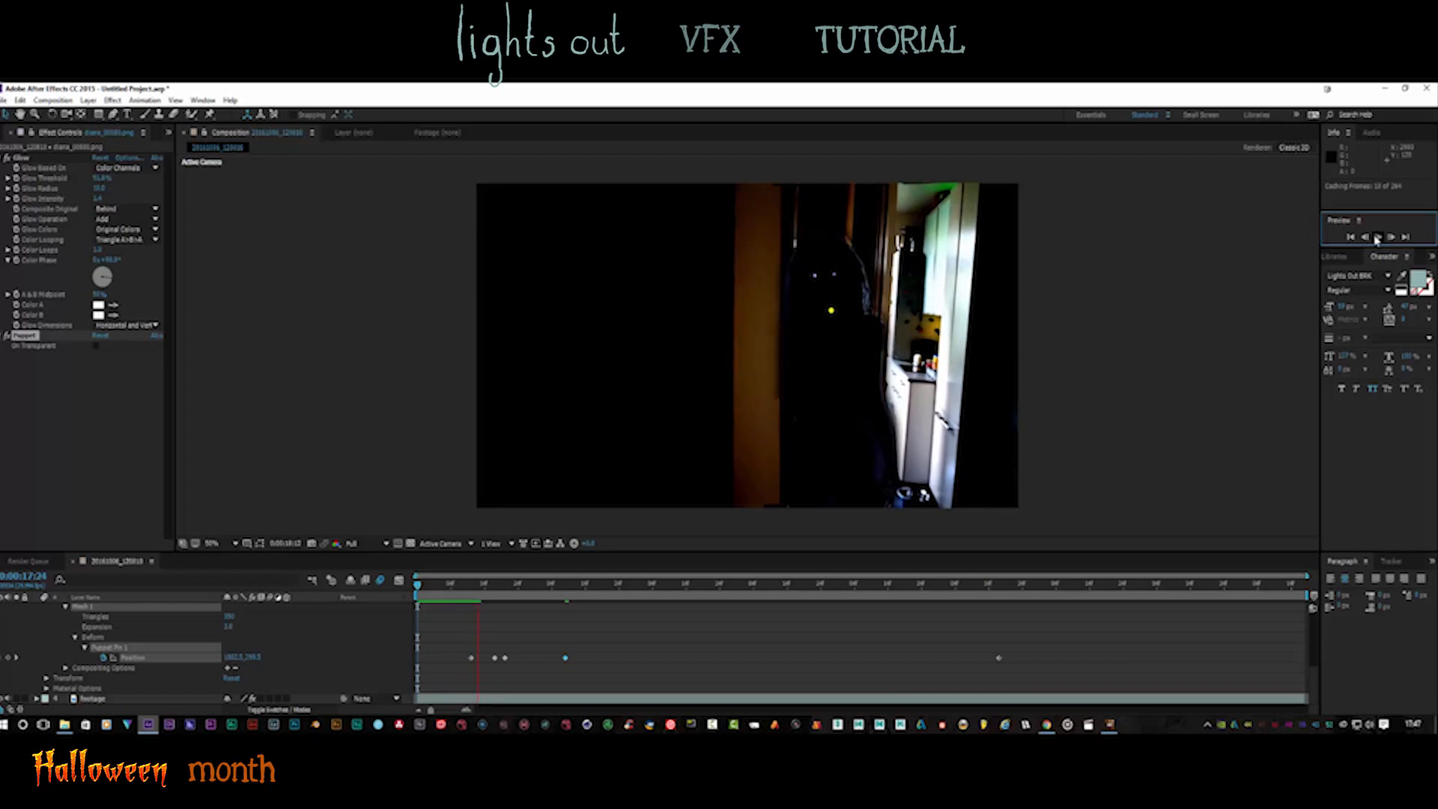
pyautogui.click(1376, 240)
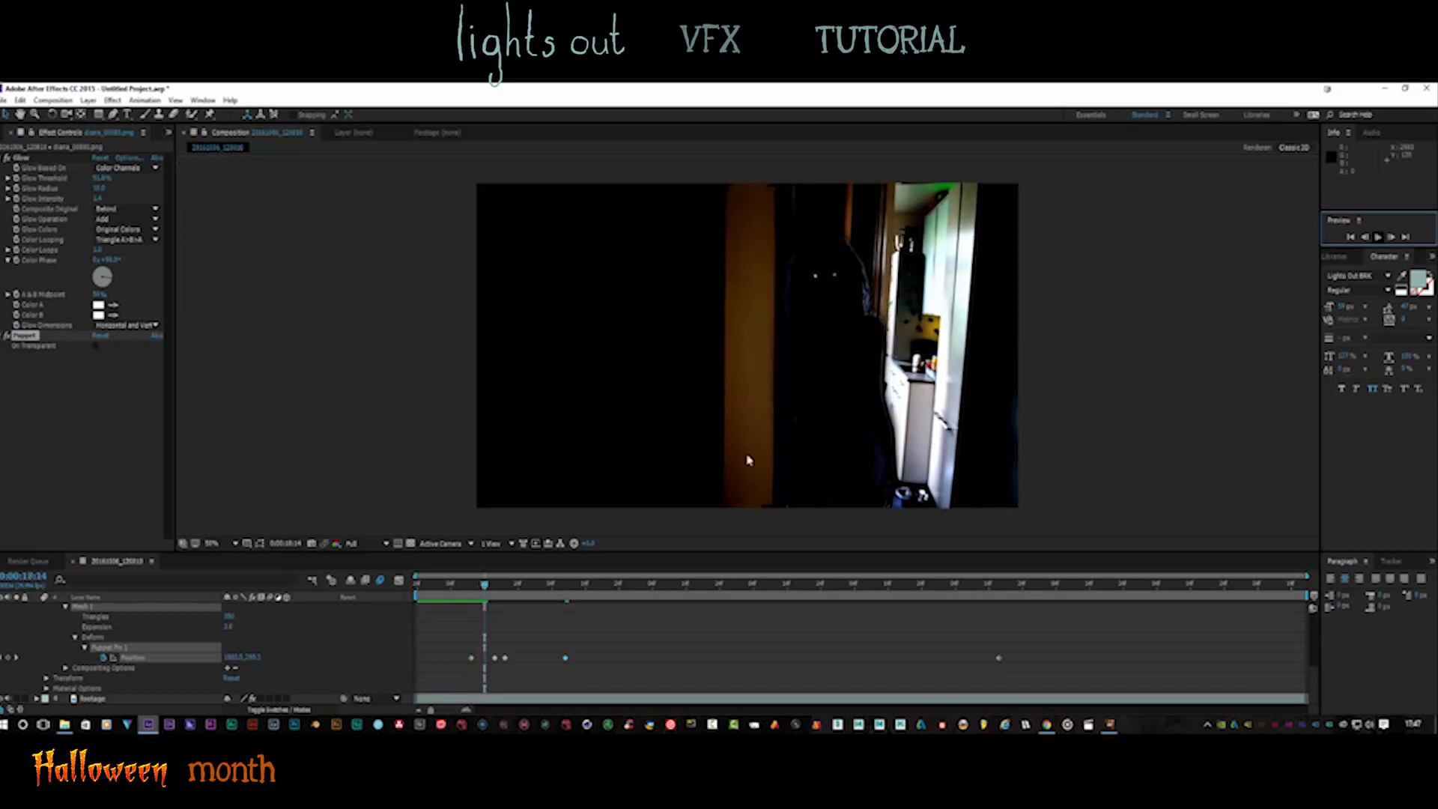
pyautogui.moveTo(485, 590); pyautogui.dragTo(517, 583)
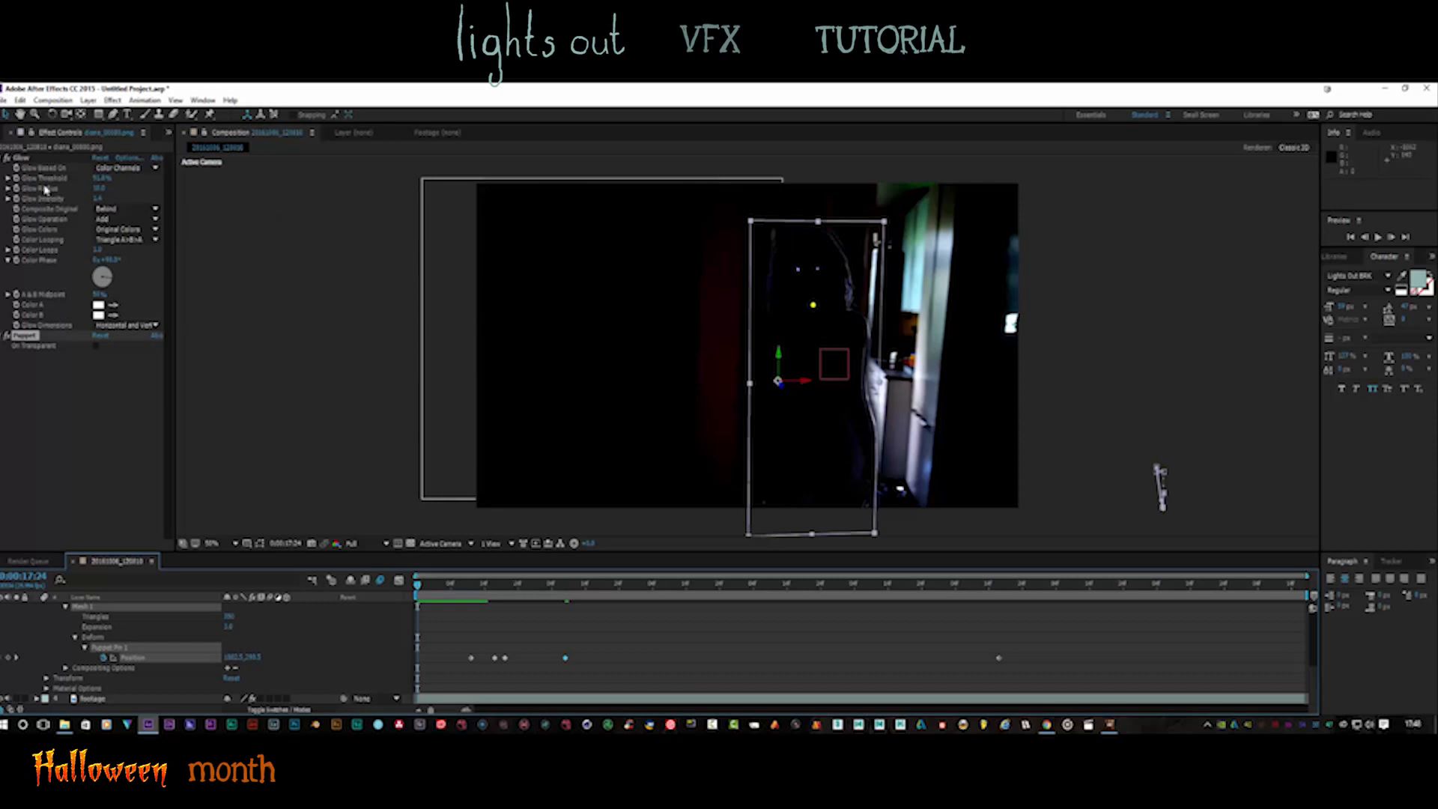
# Collapse the expanded properties of the footage 2 and diana_00000.png layers
pyautogui.click(64, 609)
pyautogui.scroll(3, 48, 648)
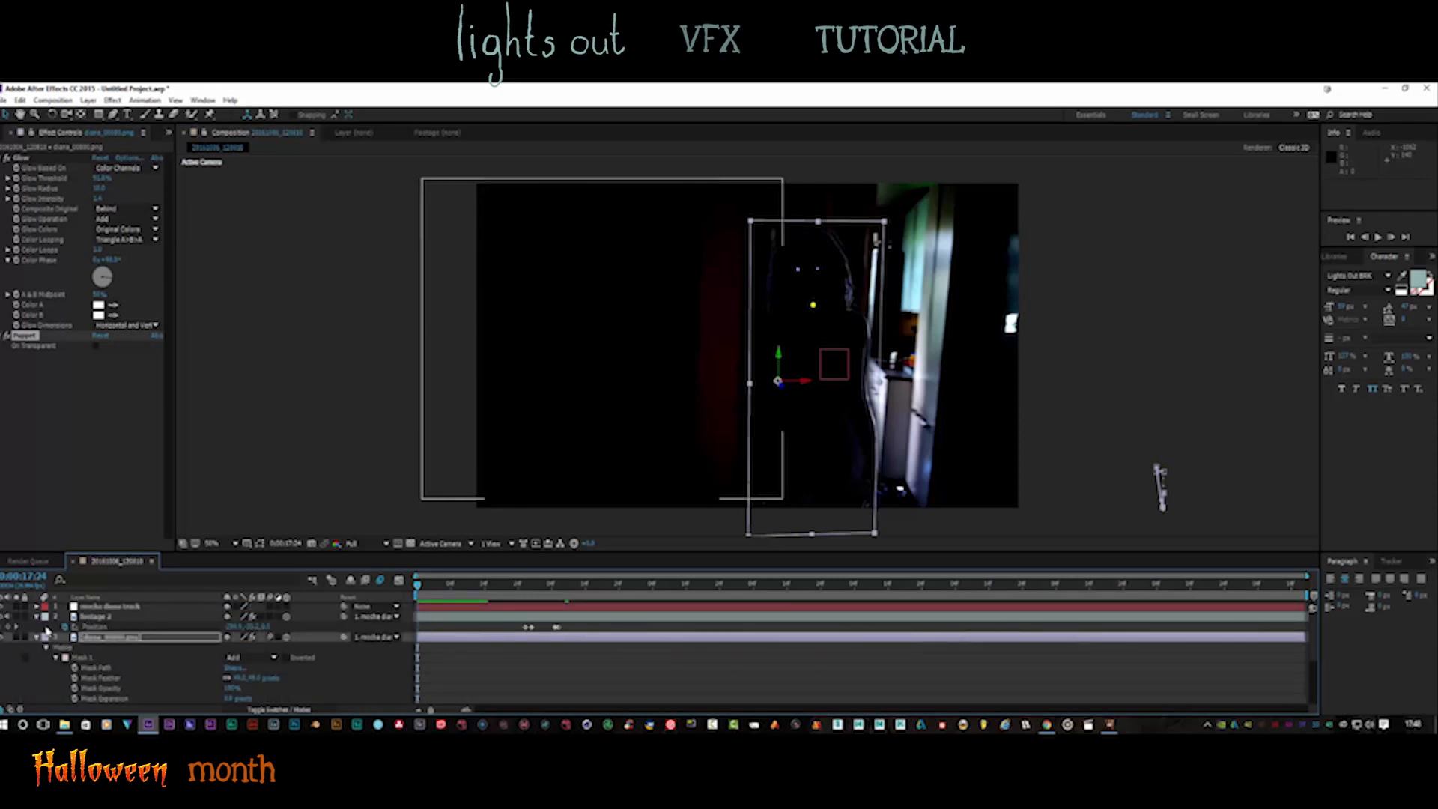
pyautogui.click(36, 618)
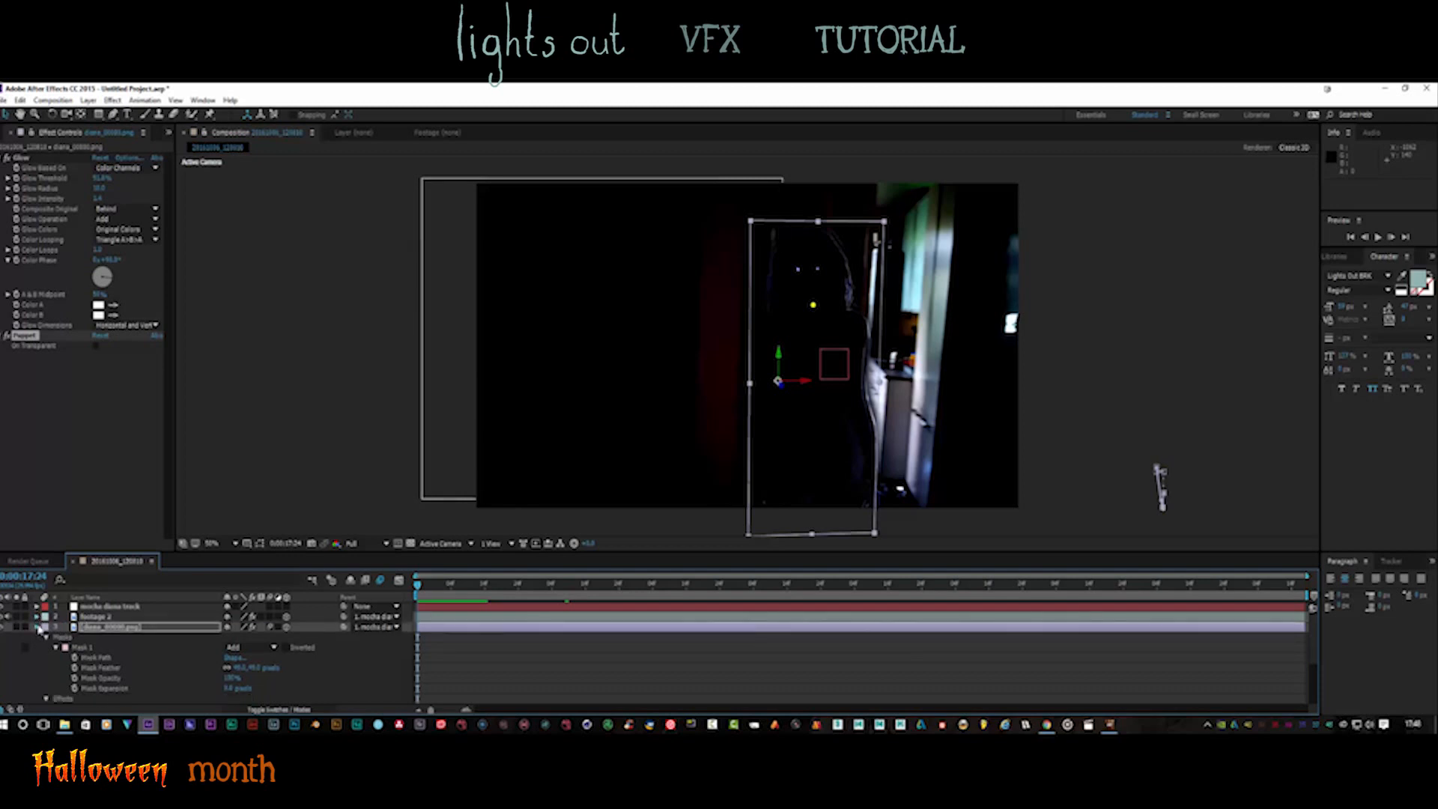
pyautogui.click(37, 627)
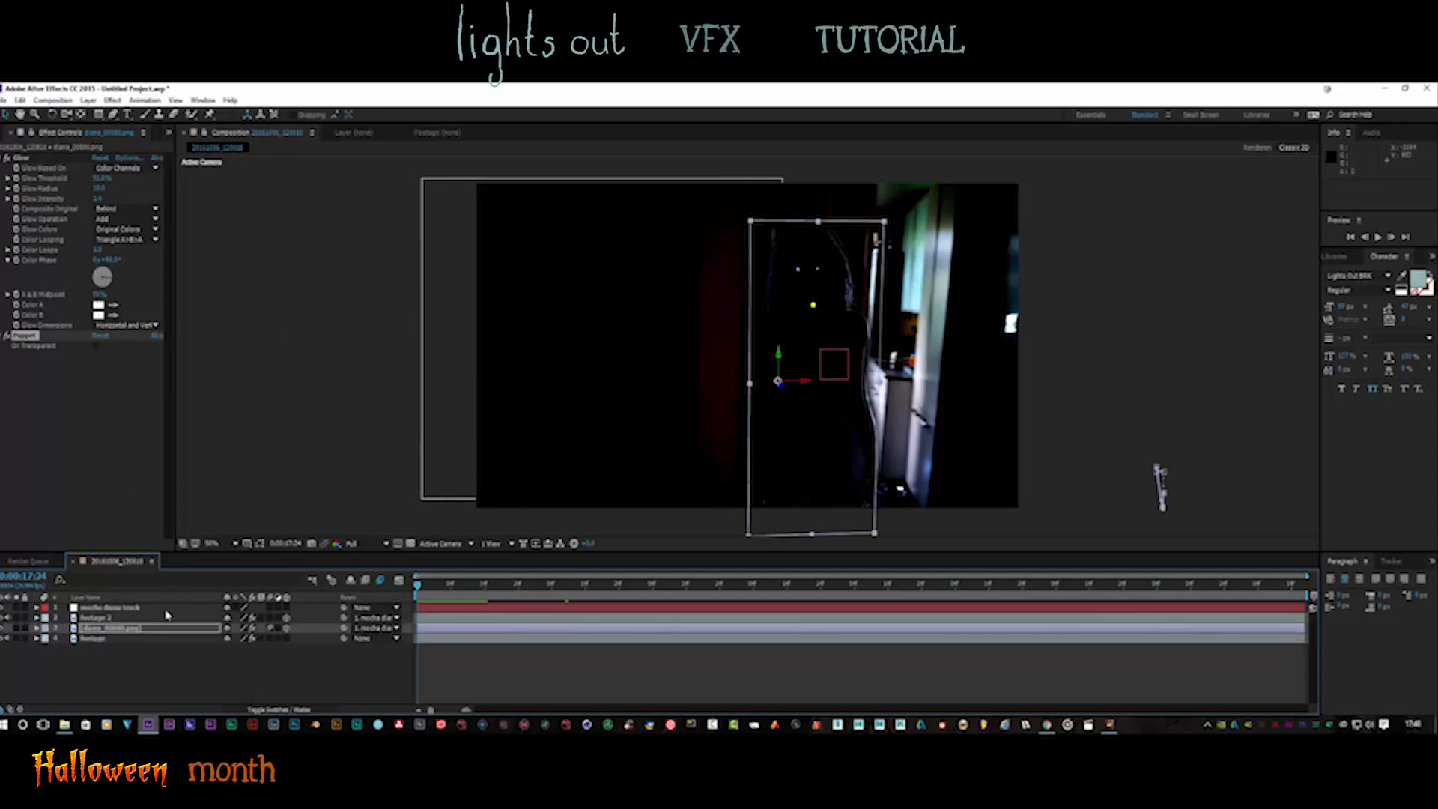
# On the diana layer's Glow, set Composite Original to On Top and Glow Operation to Screen, and adjust Glow Intensity
pyautogui.click(109, 629)
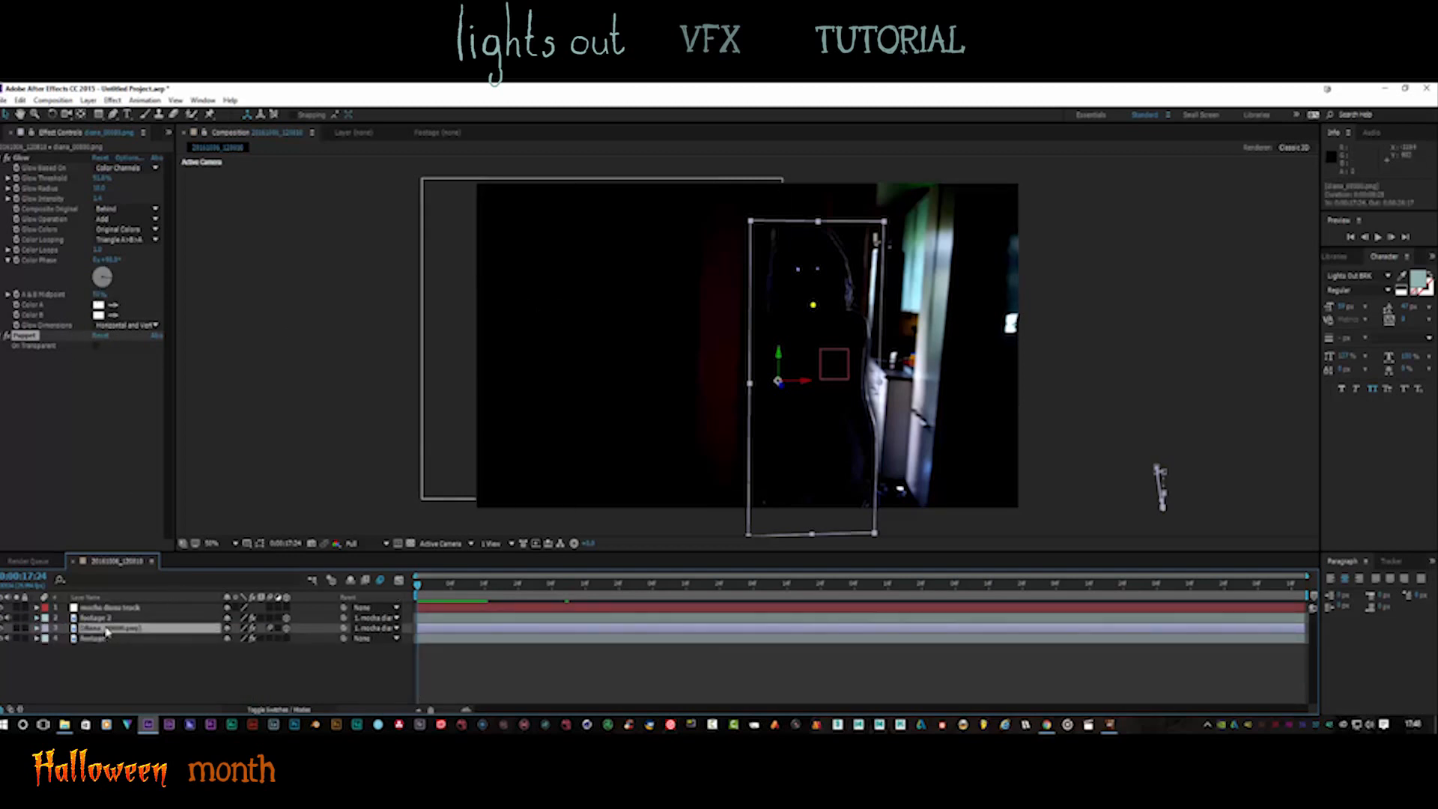
pyautogui.click(137, 211)
pyautogui.click(131, 229)
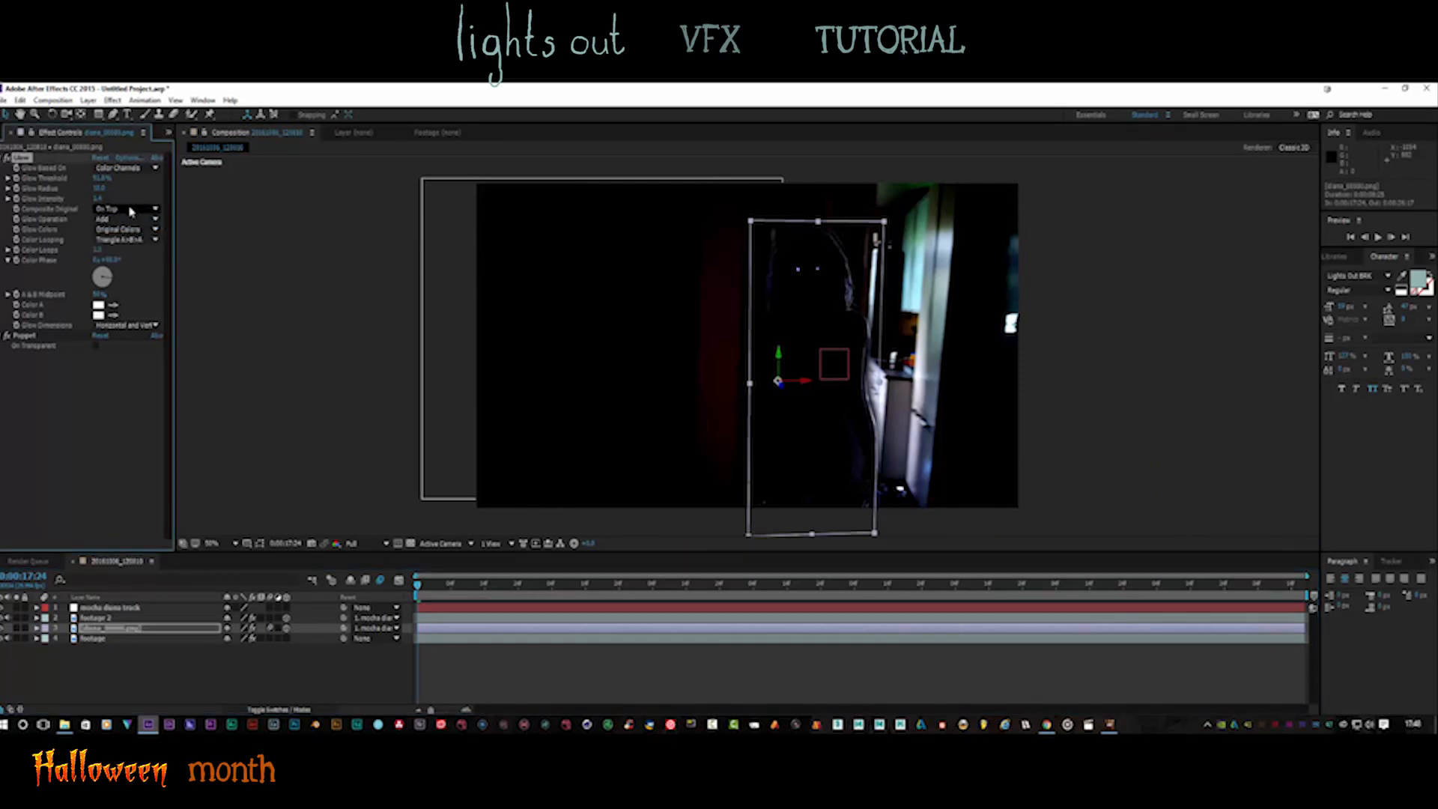
pyautogui.click(131, 219)
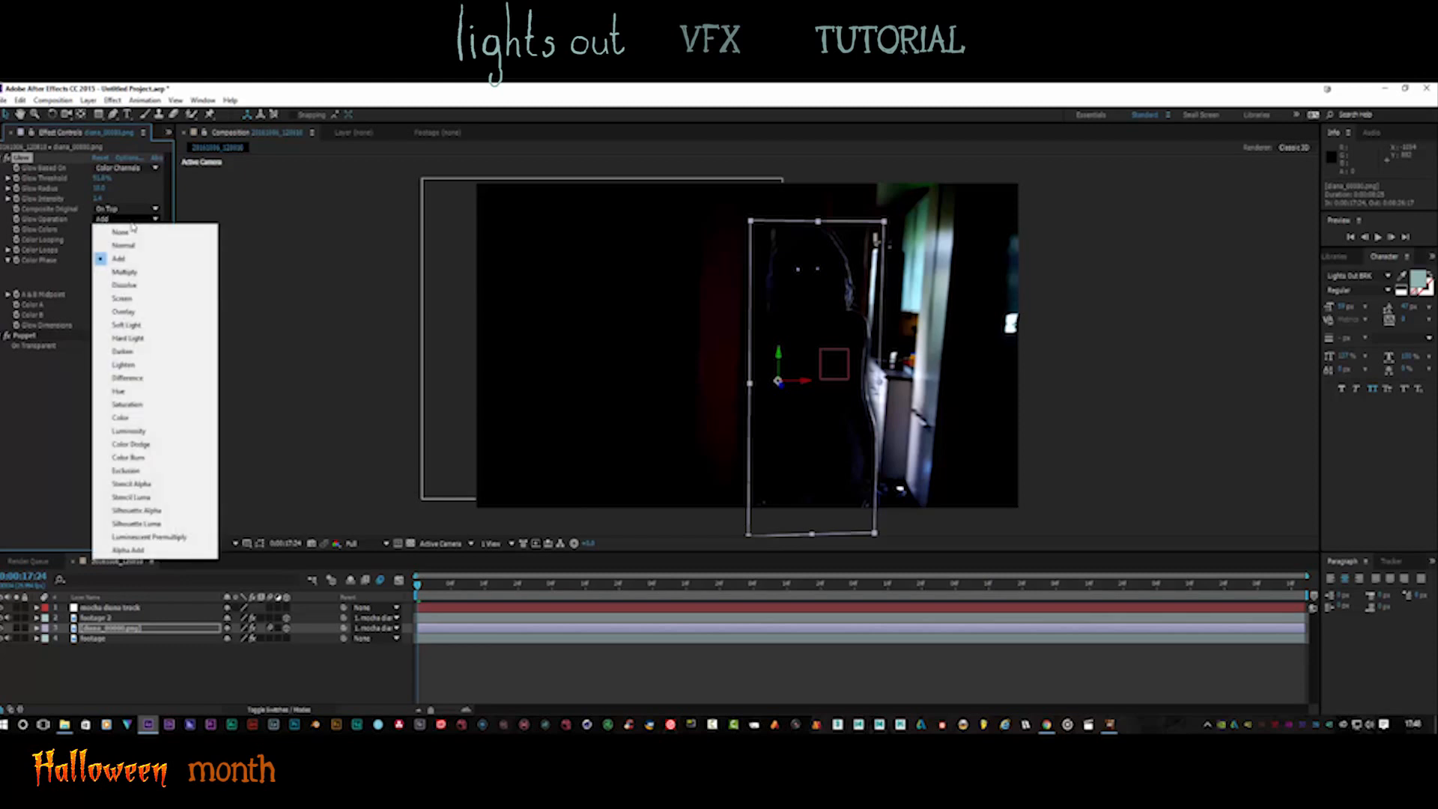
pyautogui.click(127, 298)
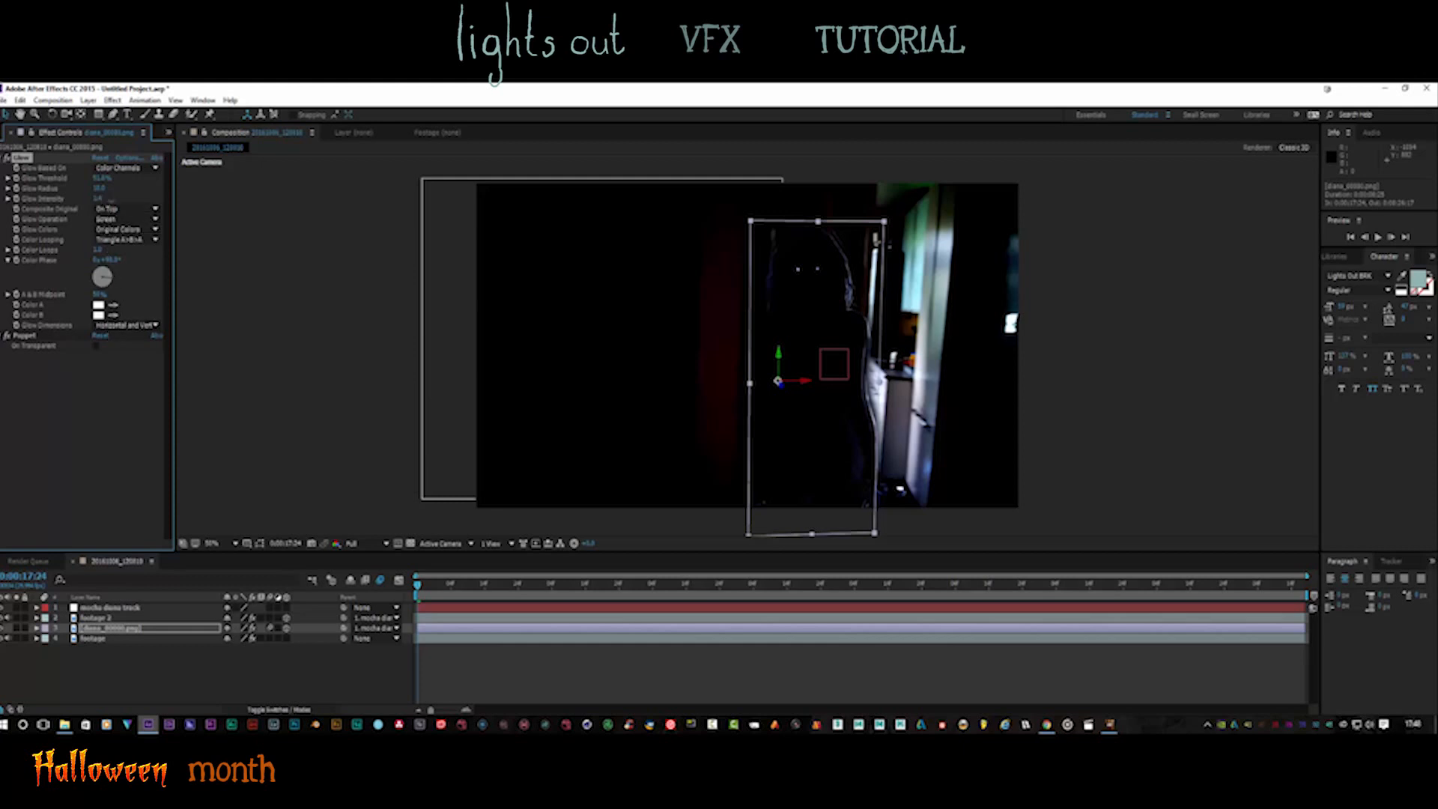
pyautogui.moveTo(111, 199); pyautogui.dragTo(135, 207)
pyautogui.moveTo(133, 205); pyautogui.dragTo(114, 207)
# Scrub through the shot between 0:00:17:25 and about 0:00:18:28 to review the glowing eyes and the figure's motion
pyautogui.moveTo(417, 588); pyautogui.dragTo(506, 589)
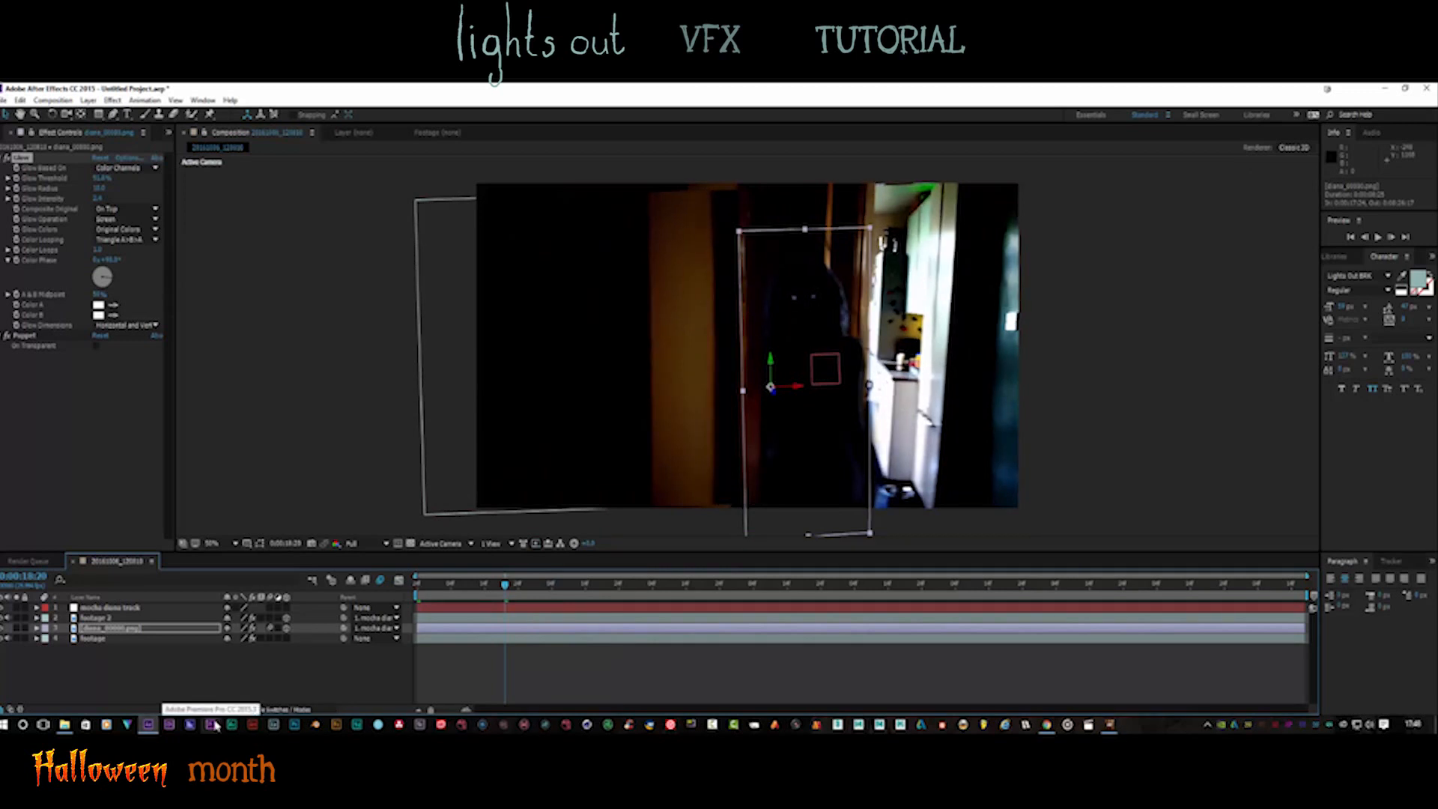
pyautogui.moveTo(506, 591); pyautogui.dragTo(424, 602)
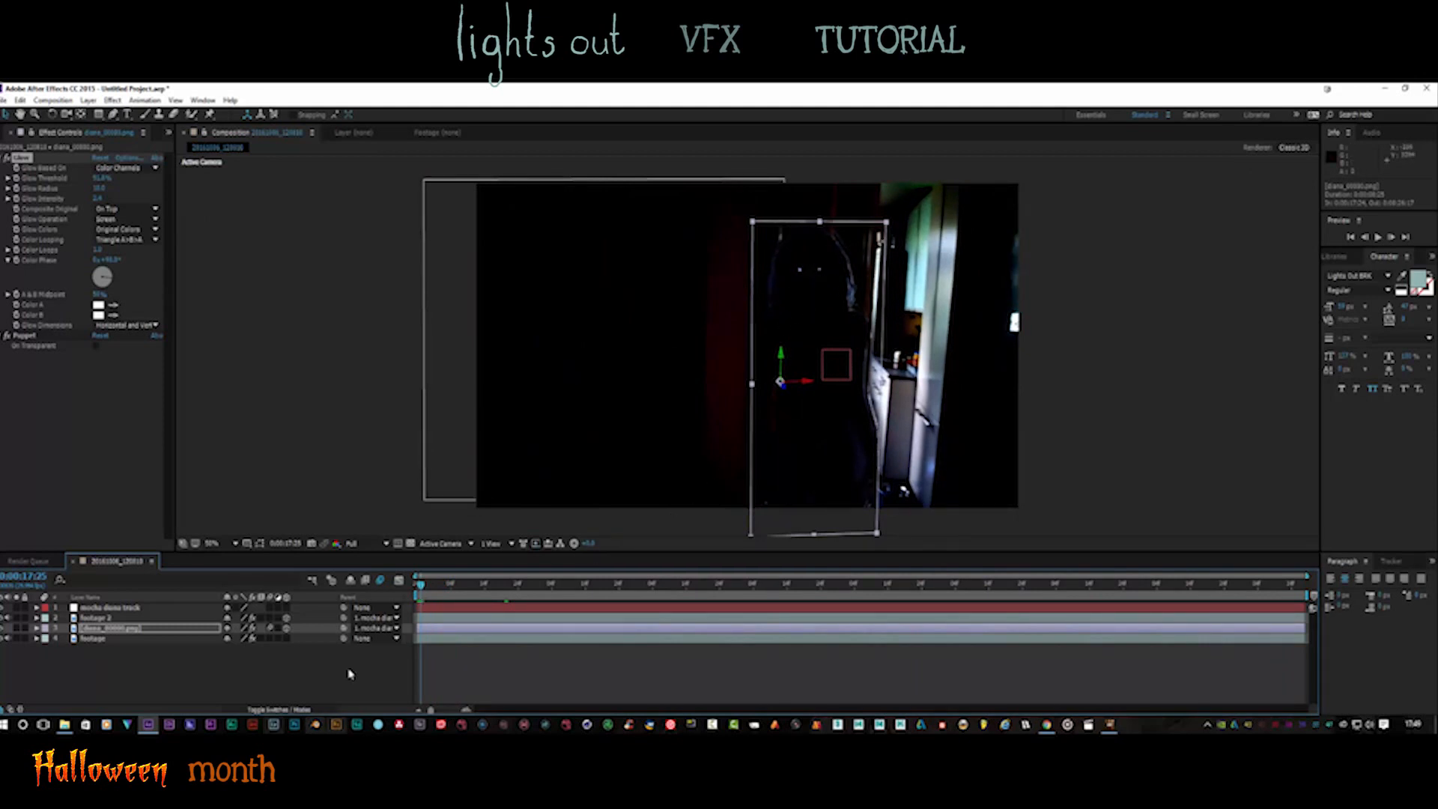
pyautogui.moveTo(420, 589); pyautogui.dragTo(530, 611)
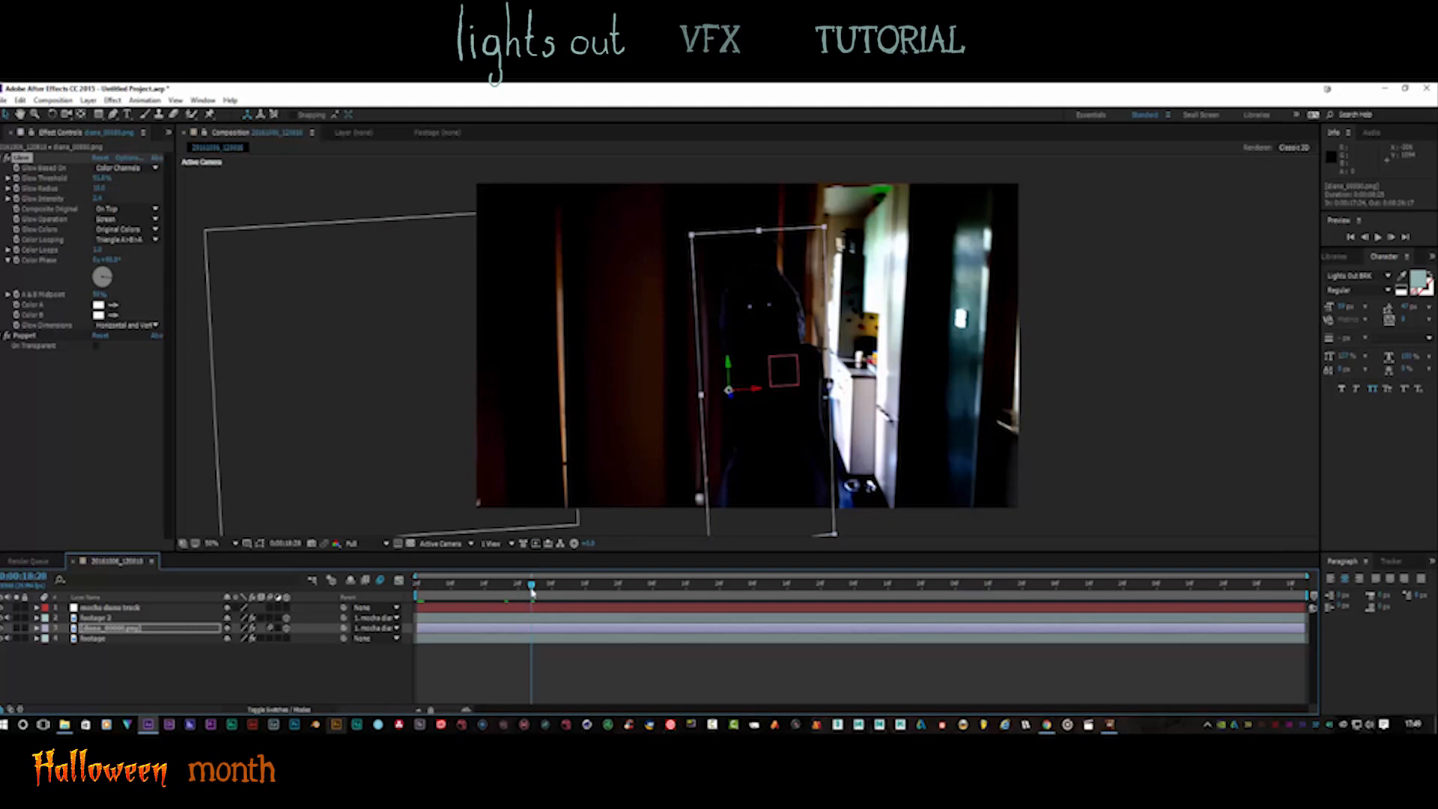
pyautogui.moveTo(533, 587); pyautogui.dragTo(418, 601)
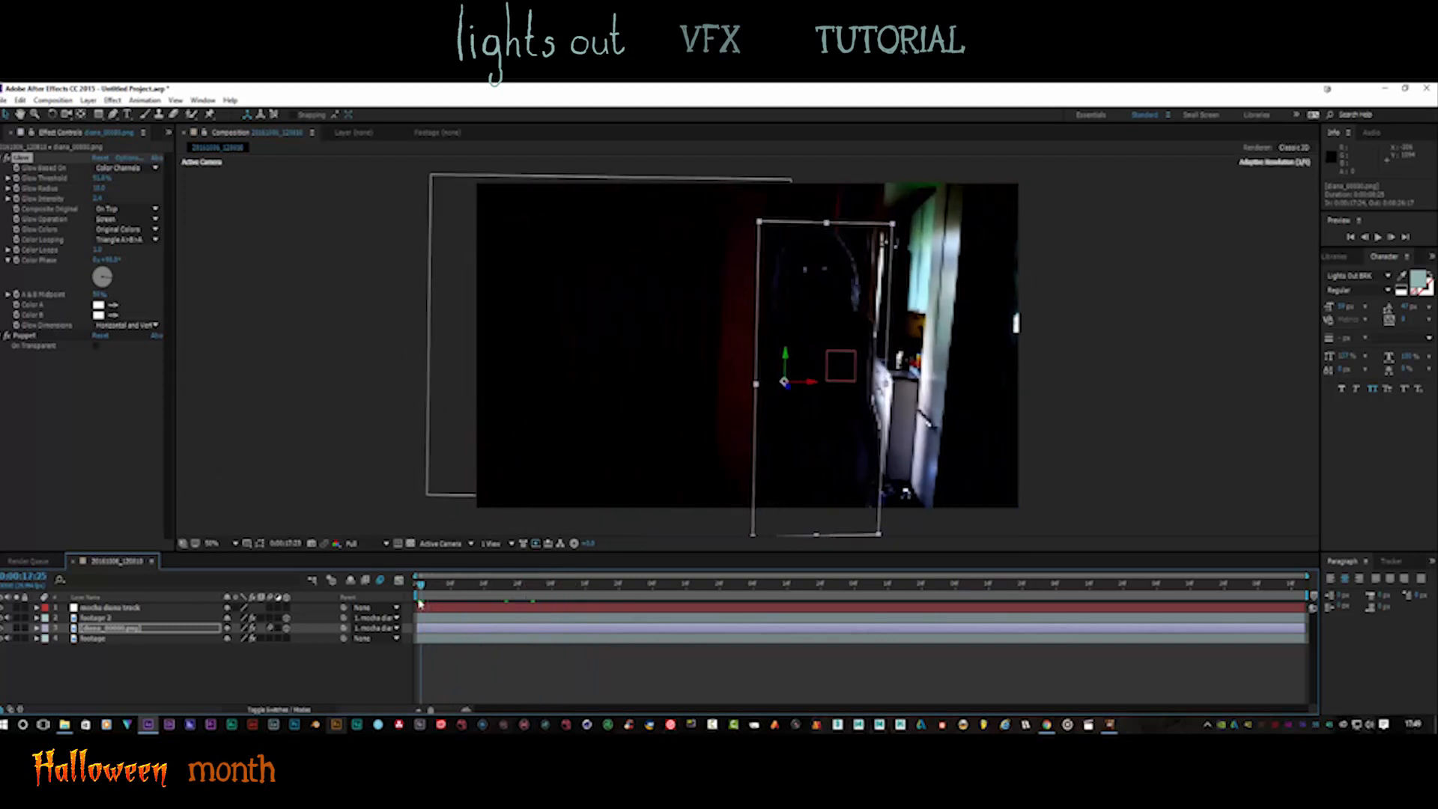